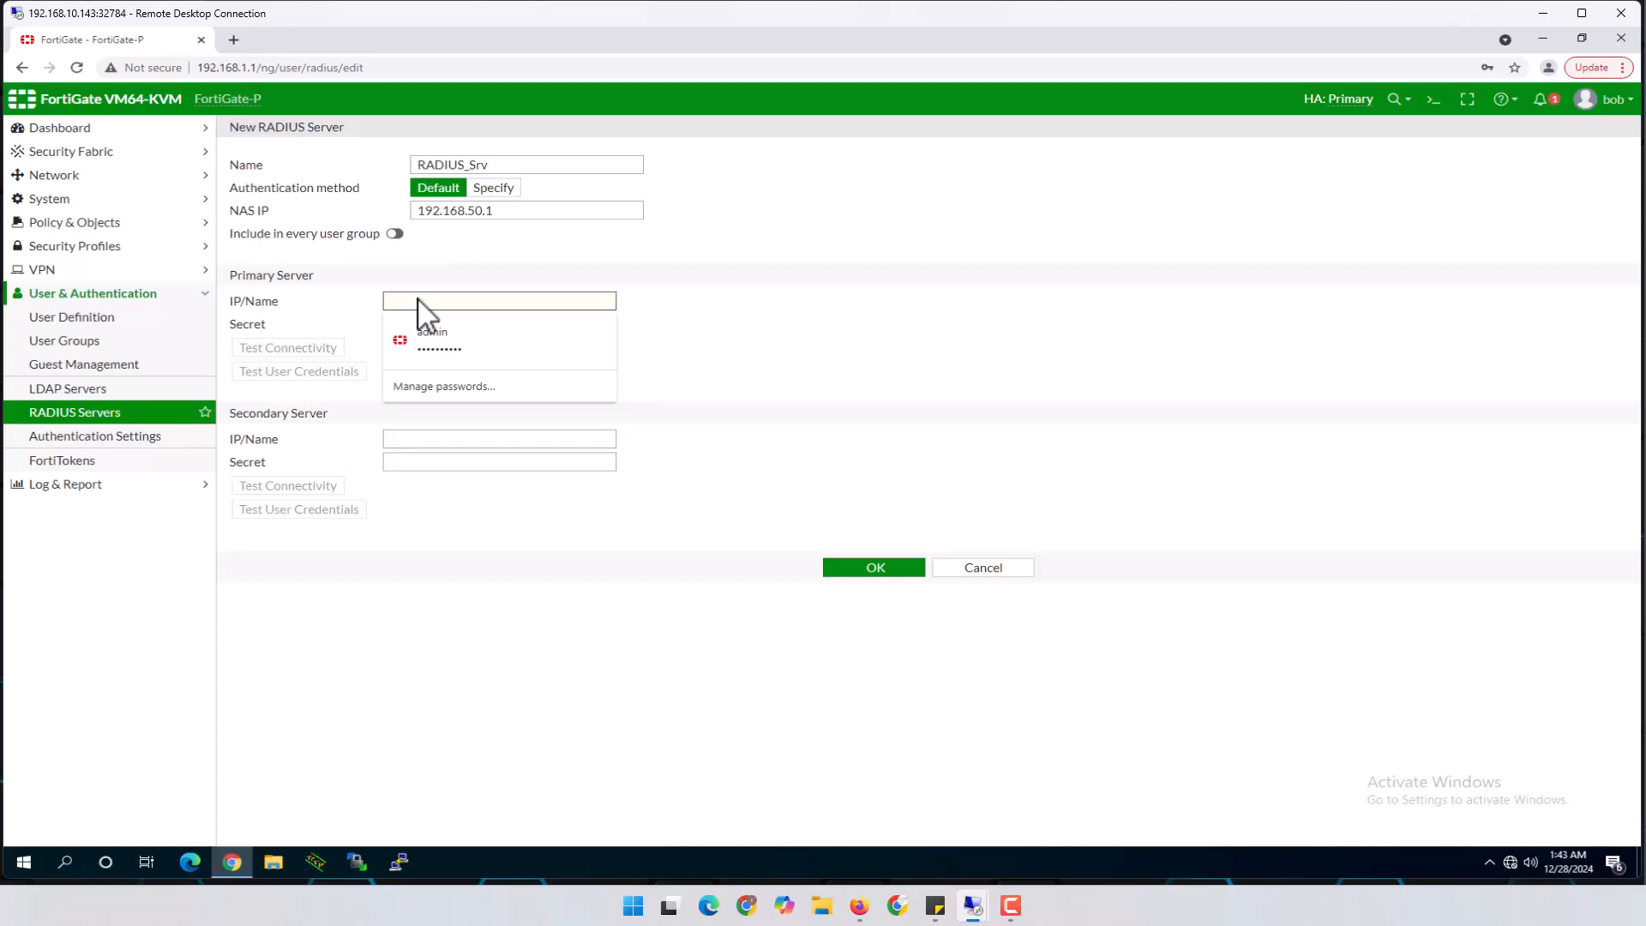
# Set primary RADIUS server 10.10.1.21 with its shared secret; the connectivity test can't reach it
pyautogui.write('10.10.1.21')
pyautogui.click(447, 325)
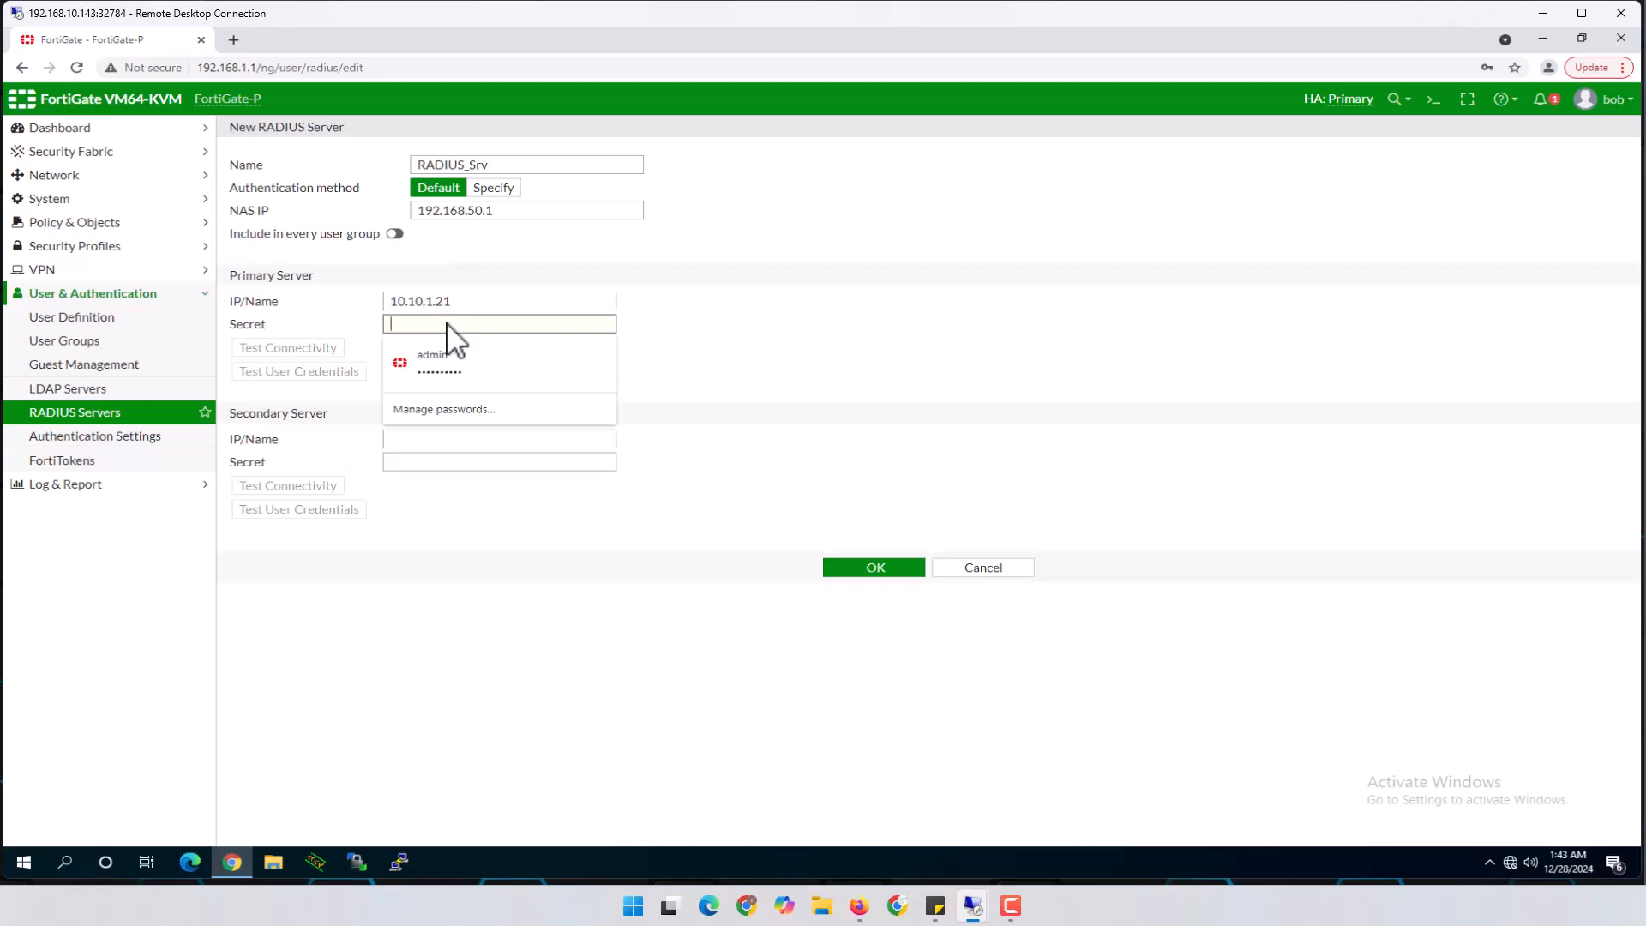
pyautogui.write('fortinet123')
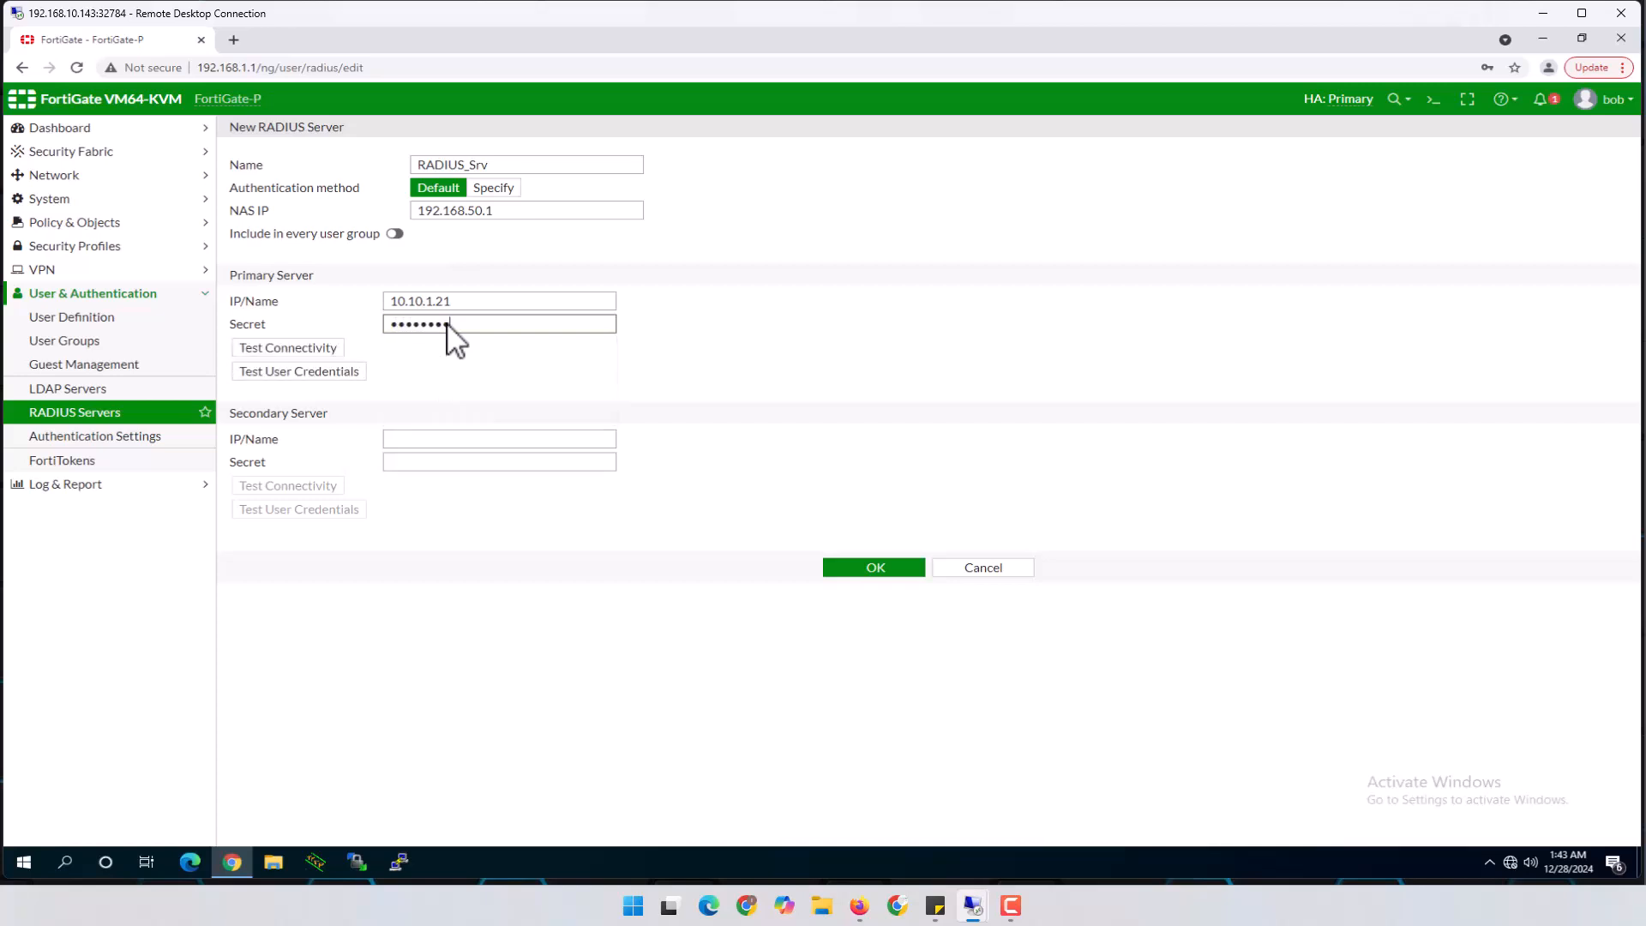
pyautogui.click(315, 348)
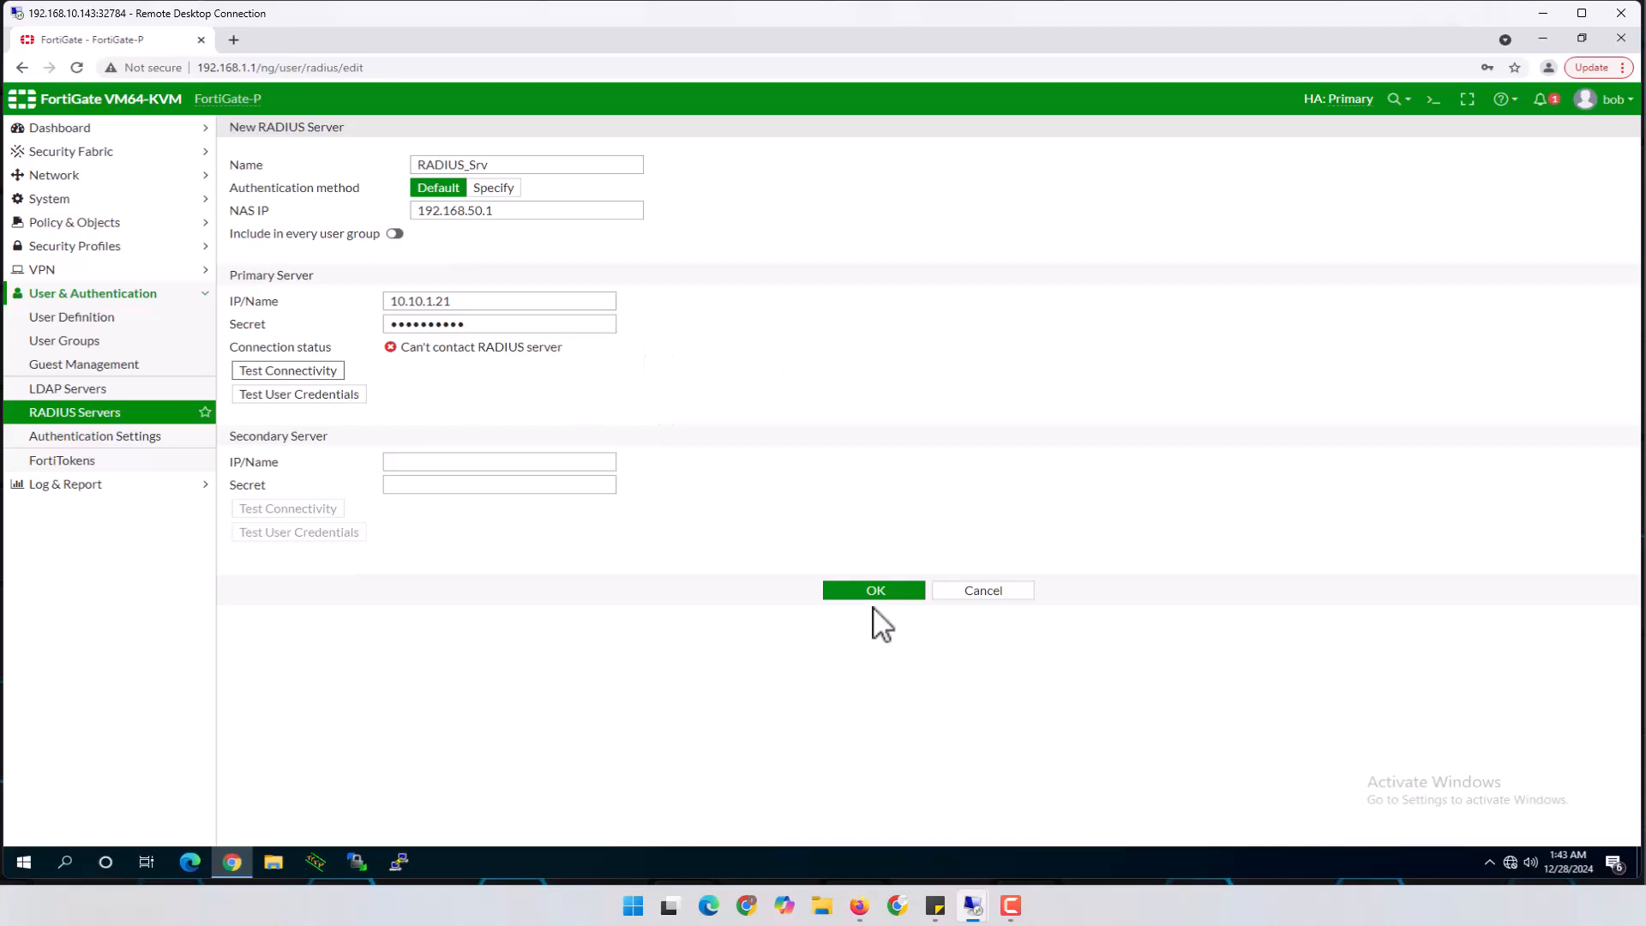
pyautogui.moveTo(975, 908)
pyautogui.click(1433, 100)
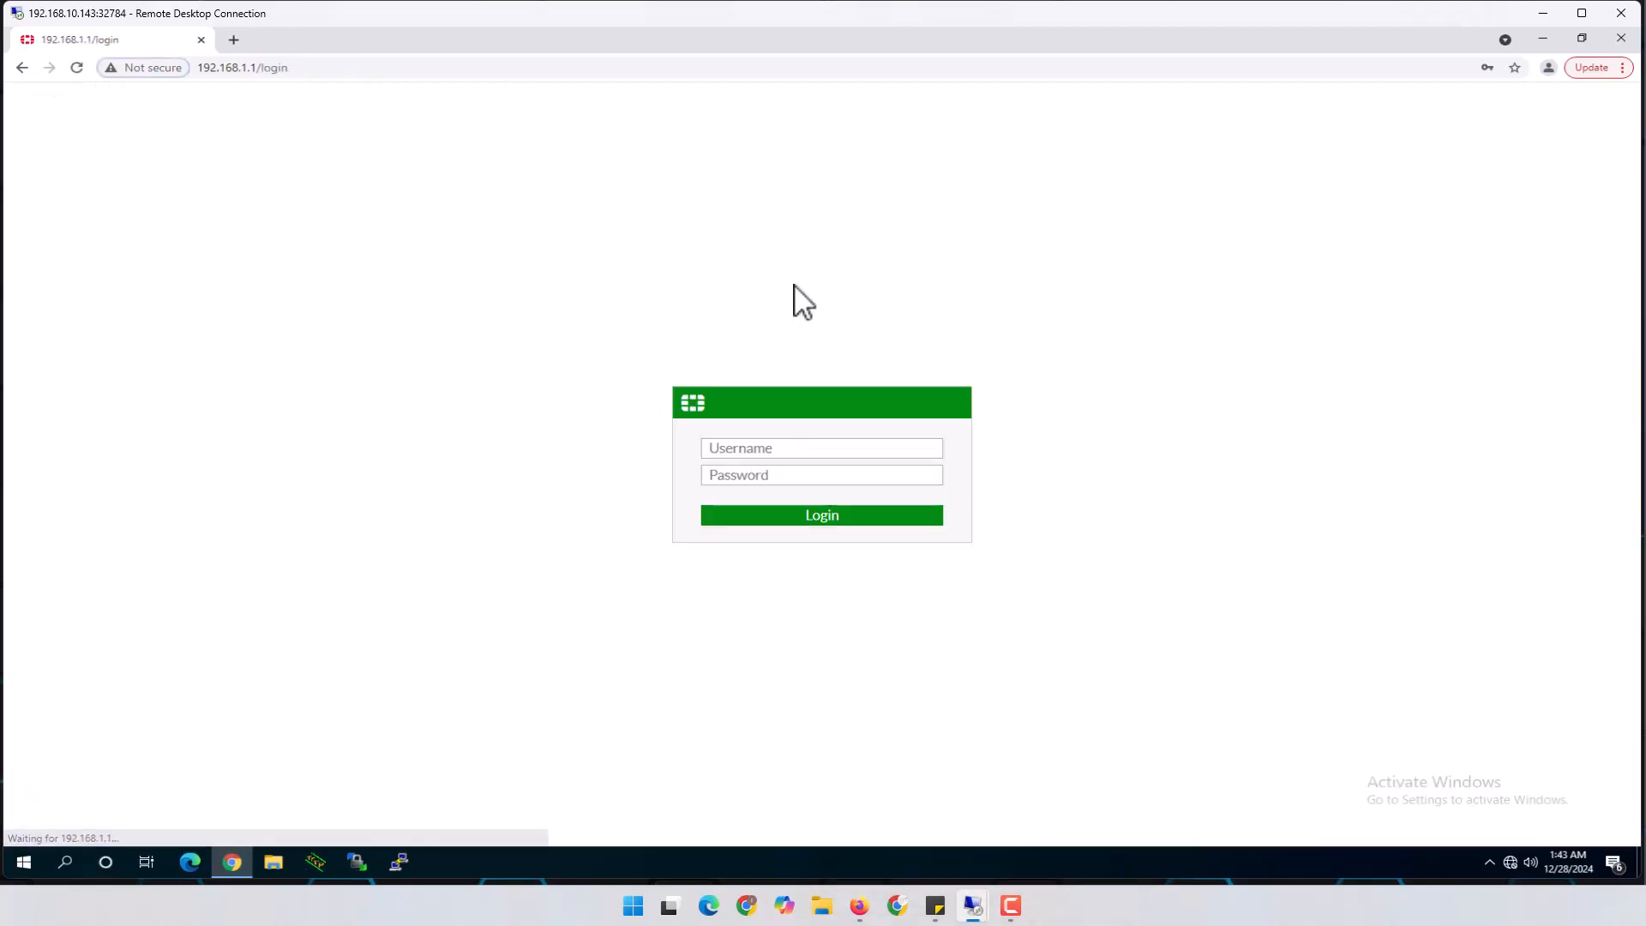
# Log in with the saved administrator credentials and go to User & Authentication > RADIUS Servers
pyautogui.click(796, 451)
pyautogui.click(782, 487)
pyautogui.click(812, 517)
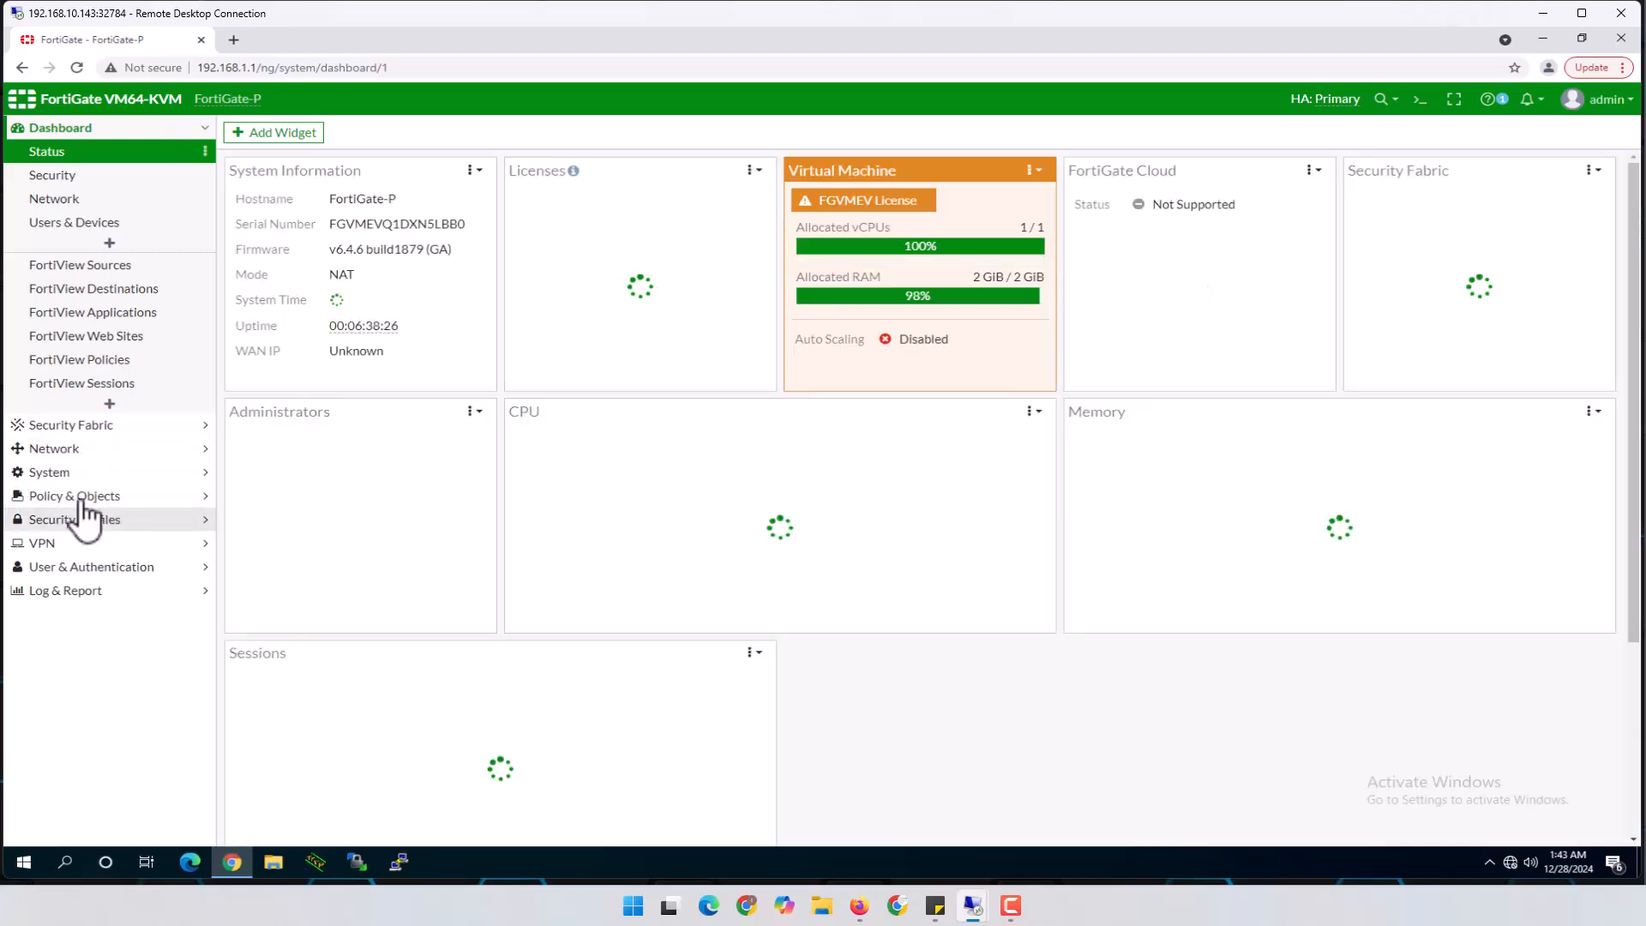
pyautogui.click(142, 570)
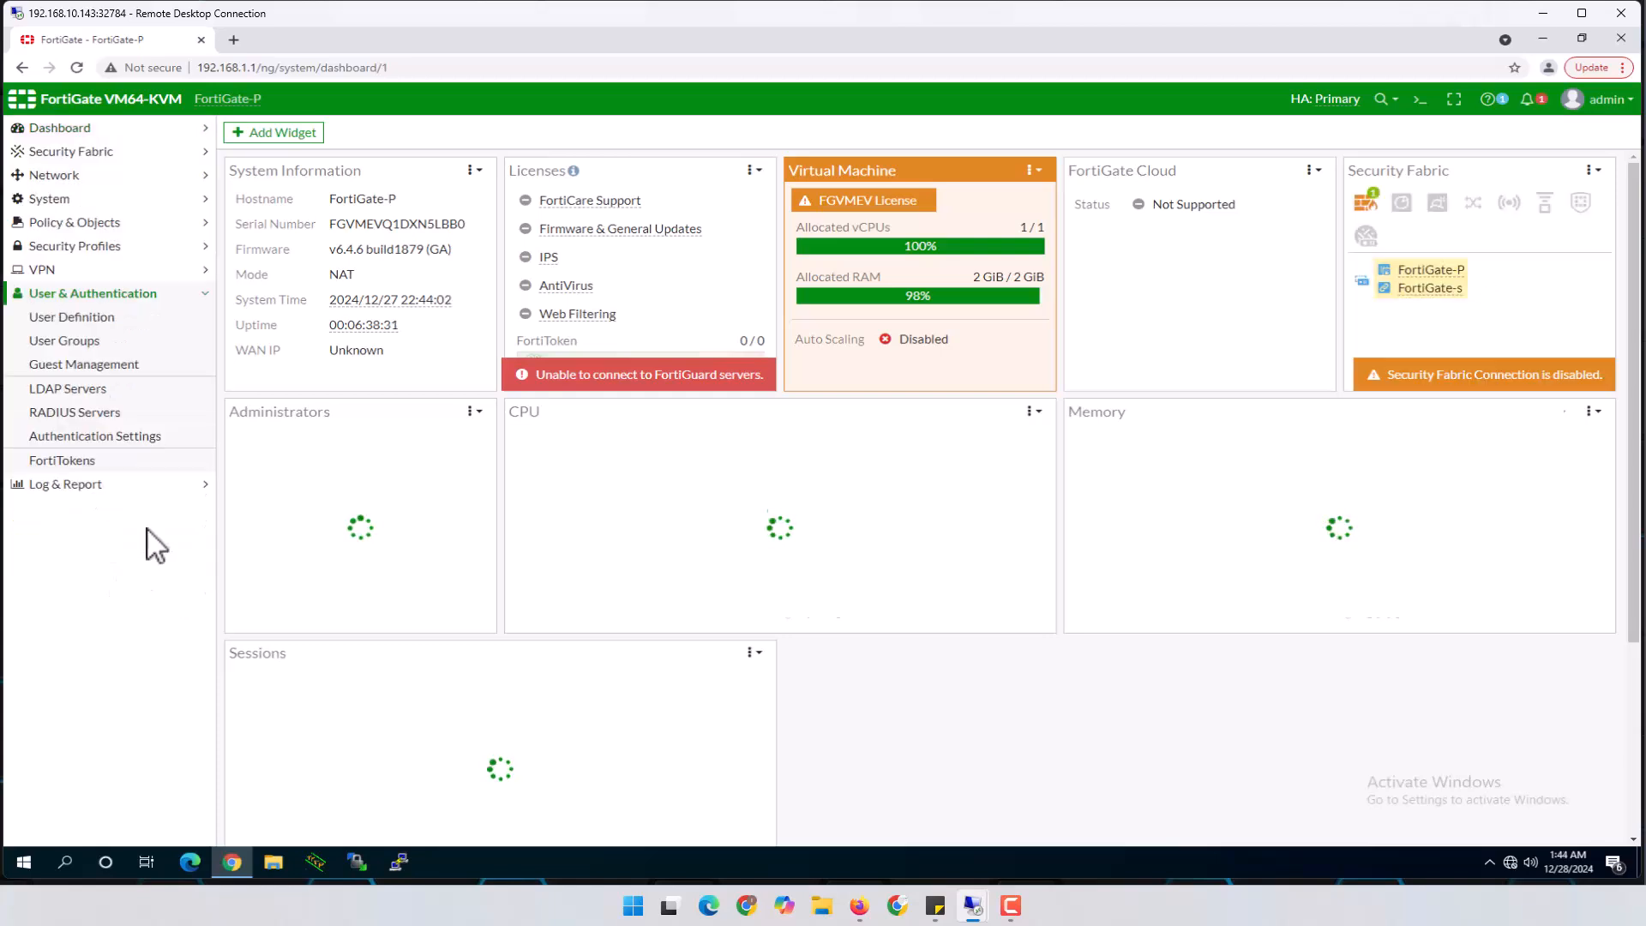
pyautogui.click(88, 413)
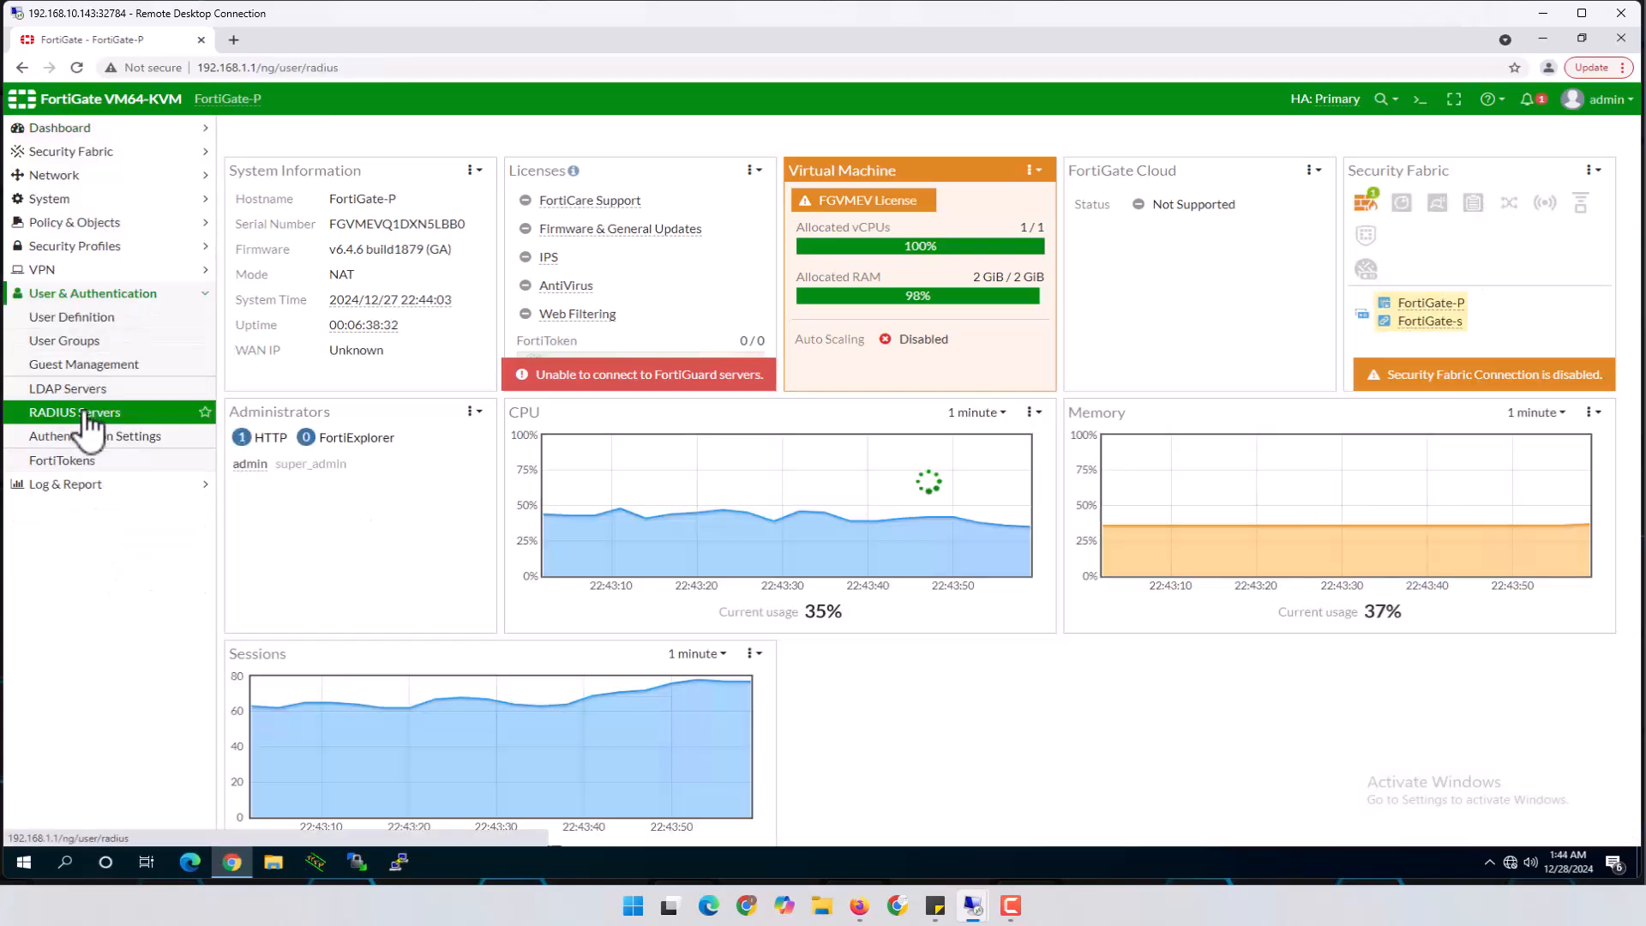
# Create a new RADIUS server named RADIUS_Srv with NAS IP 192.168.50.1
pyautogui.click(292, 136)
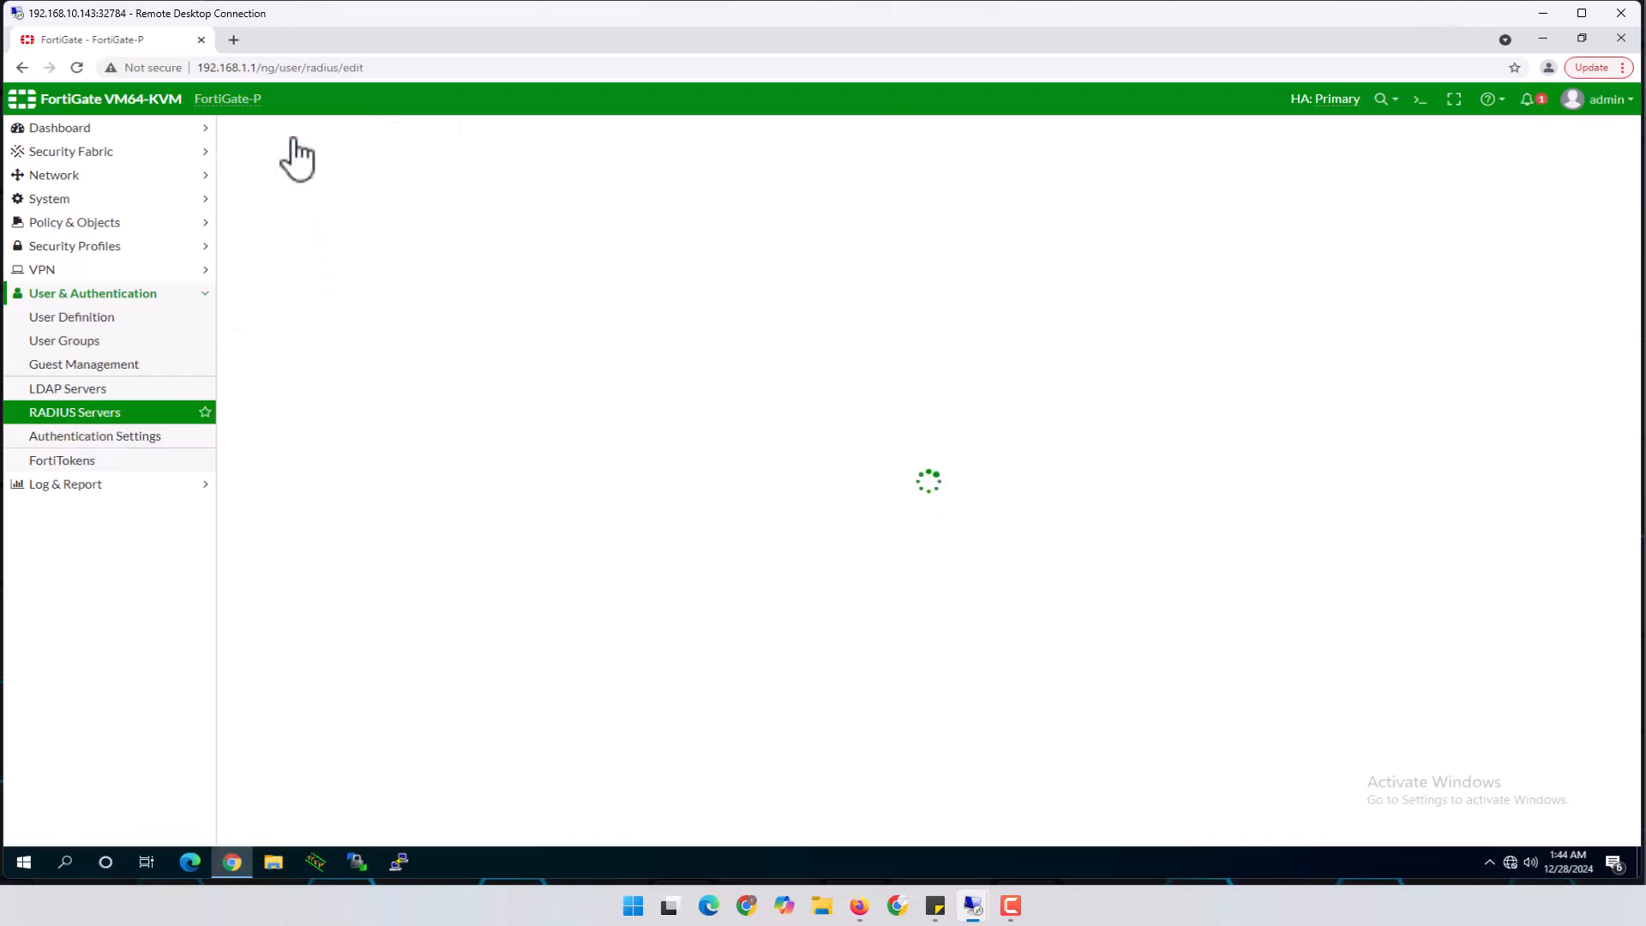
pyautogui.click(460, 167)
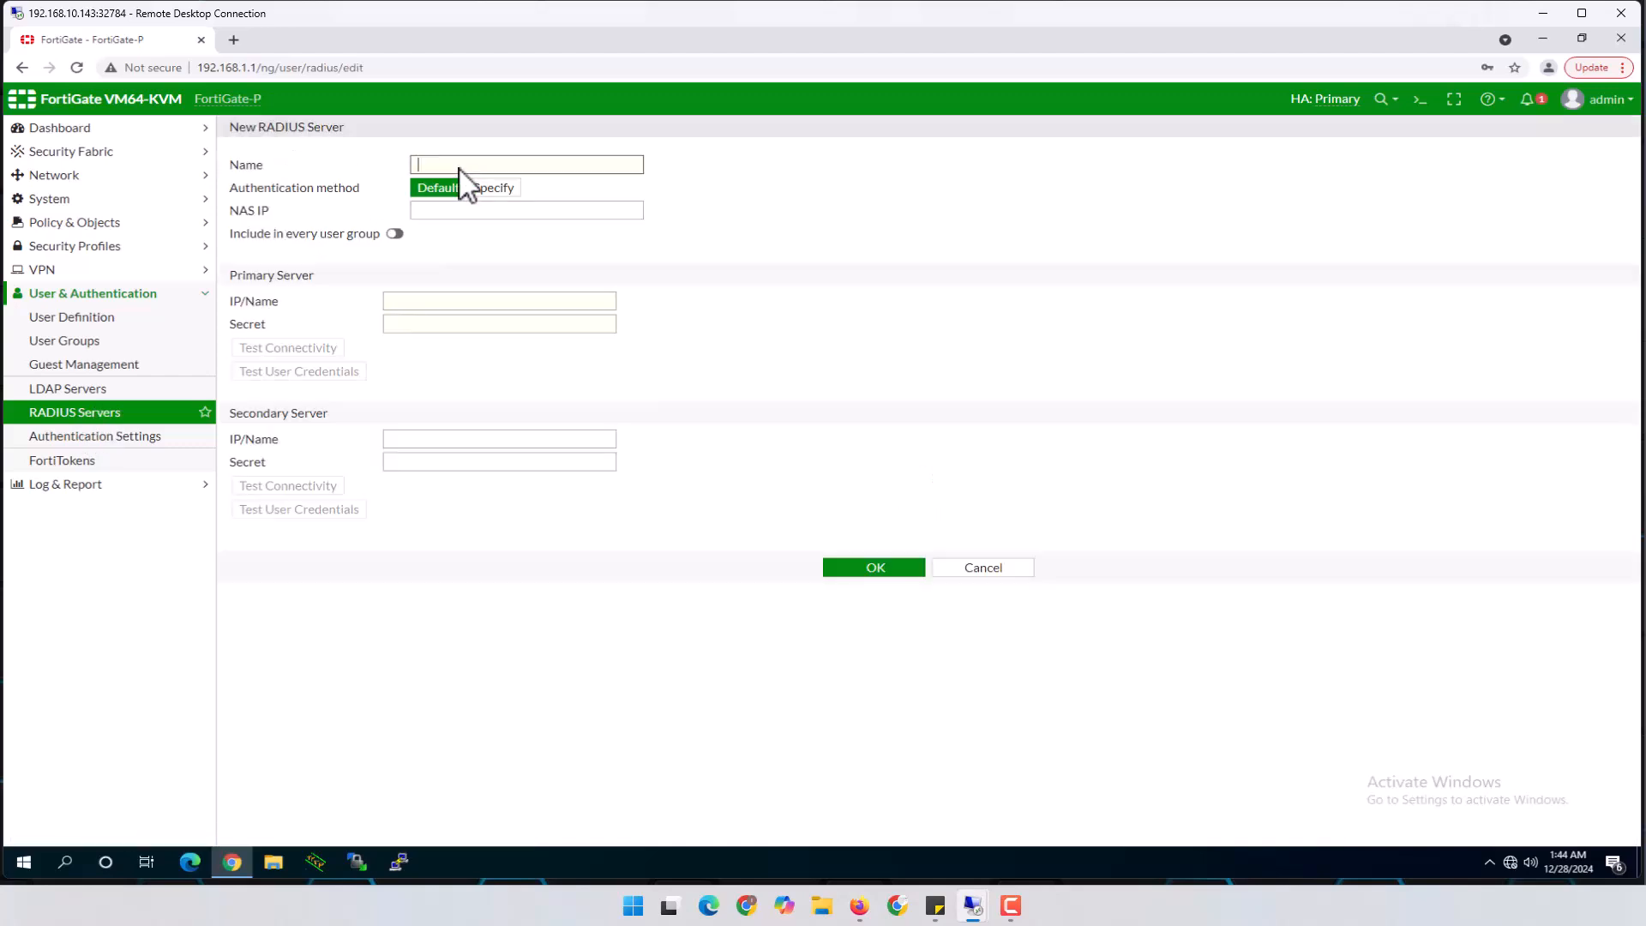
pyautogui.write('RADIUS_Srv')
pyautogui.click(488, 211)
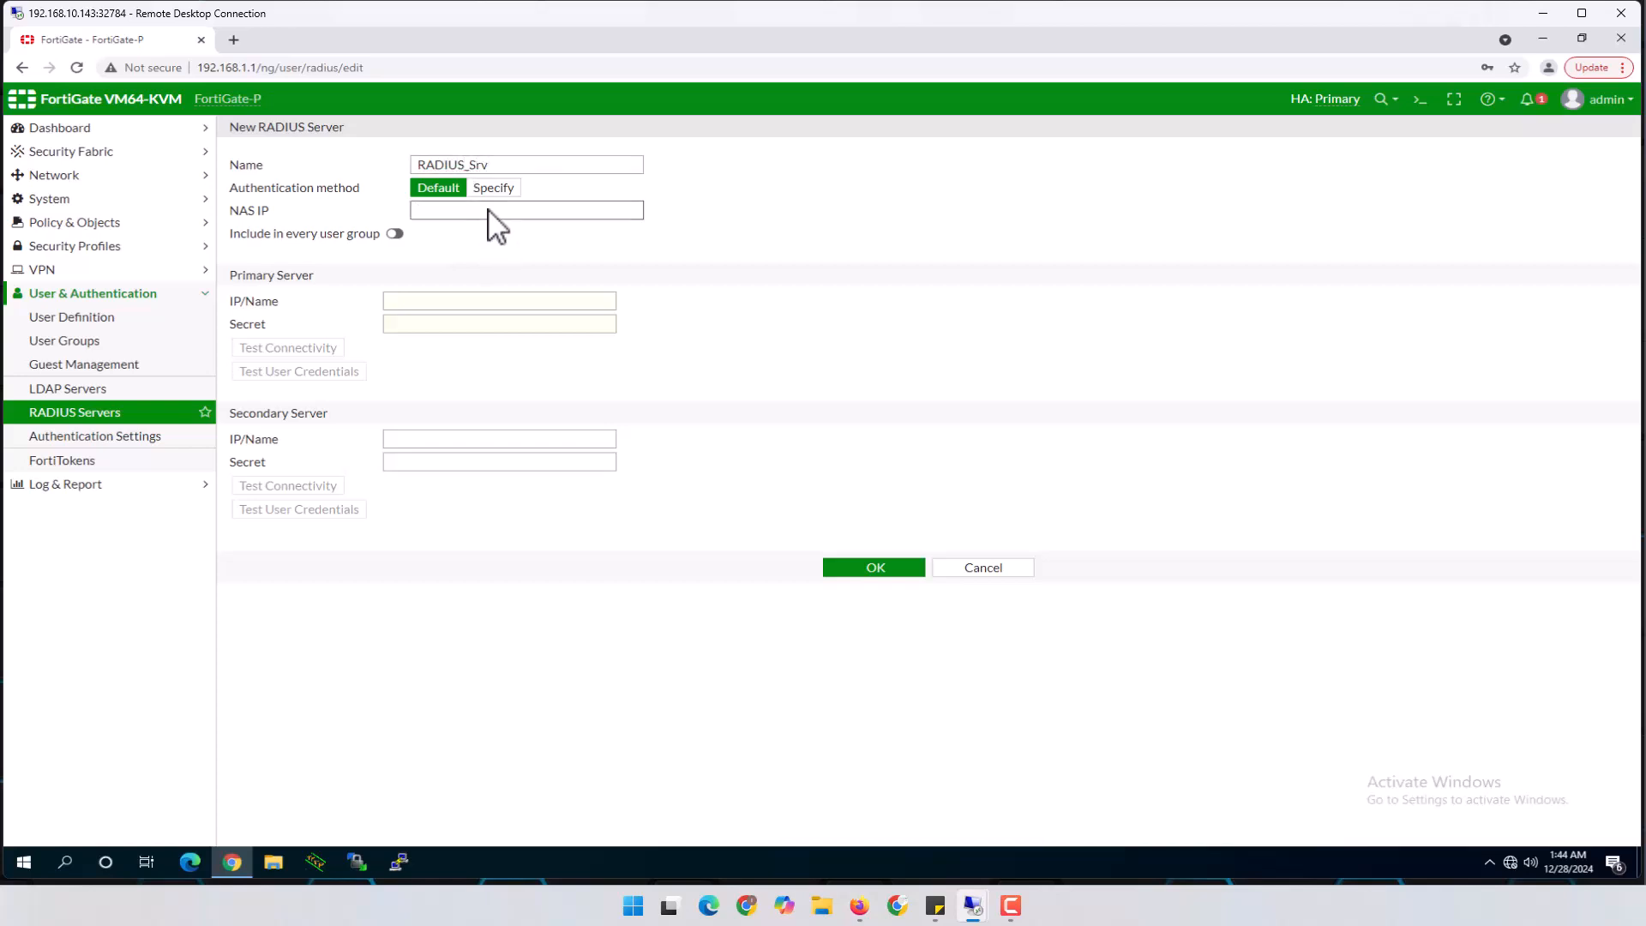
pyautogui.write('192')
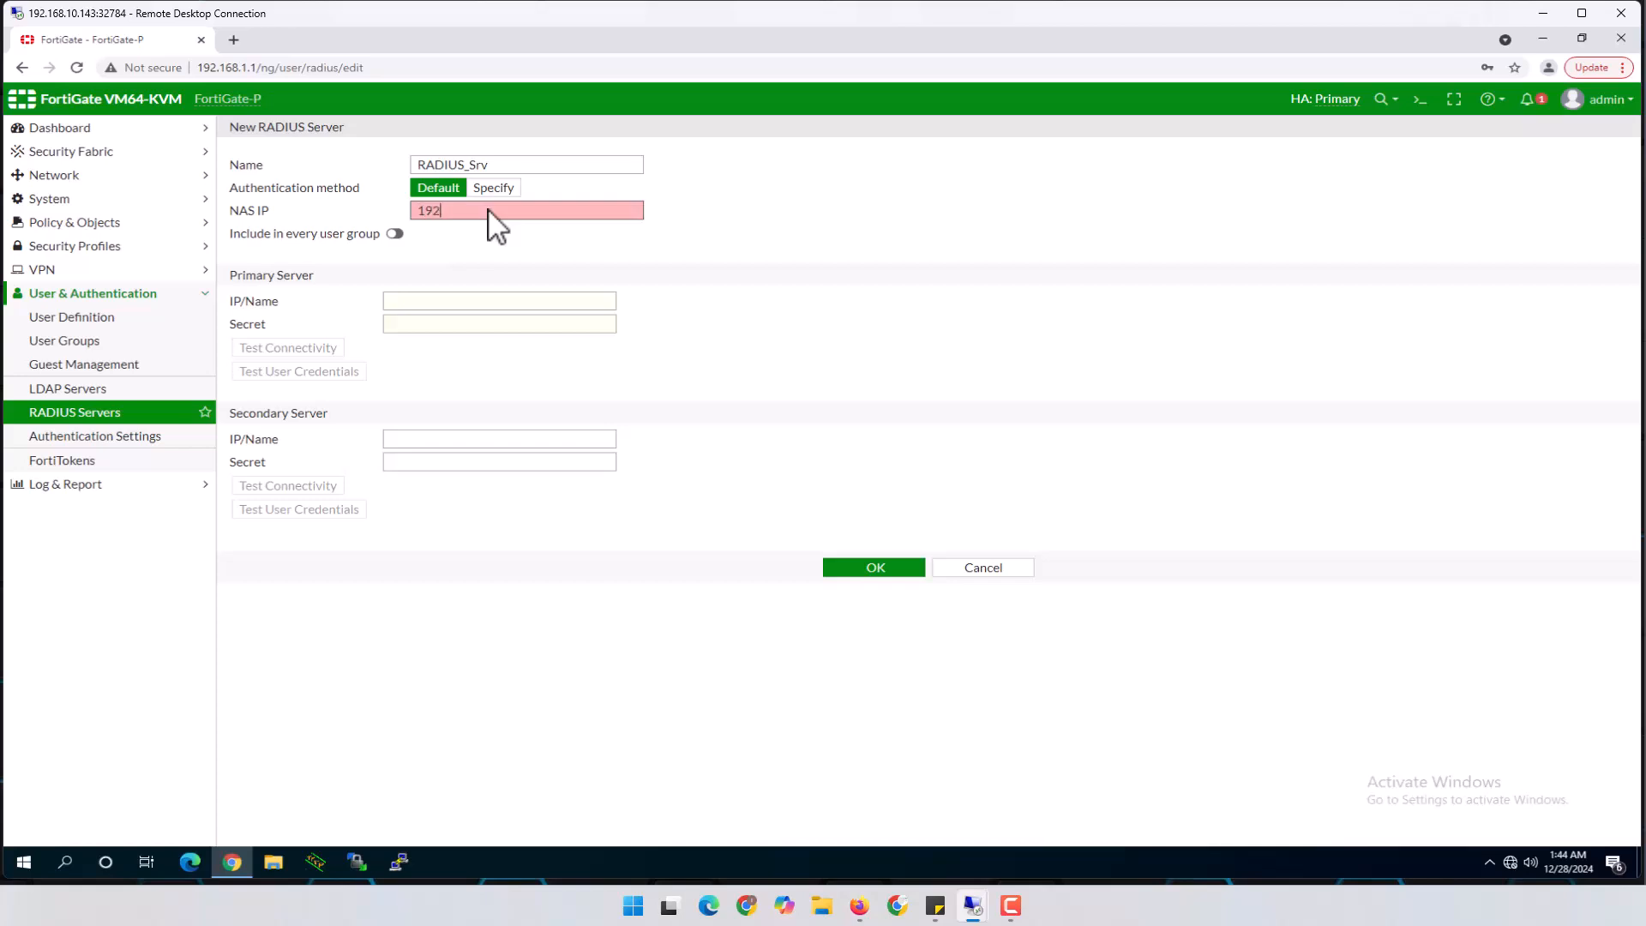
pyautogui.write('.168.50.1')
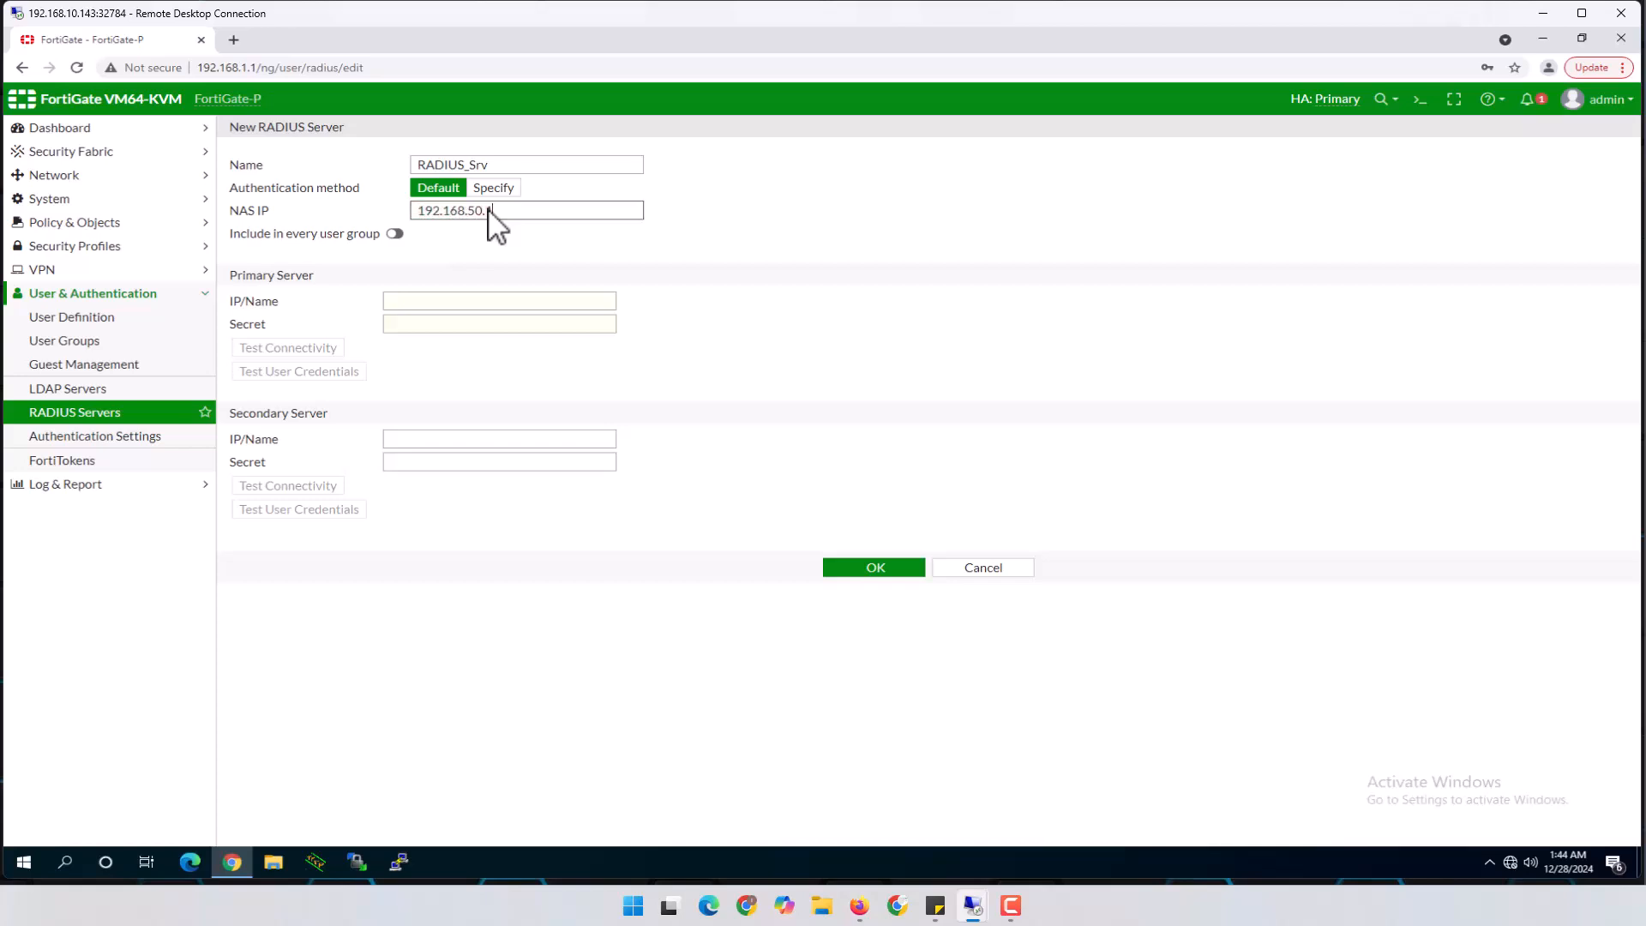
# Set primary server 10.10.1.21 with its secret, test connectivity, and save without storing the browser password
pyautogui.click(463, 301)
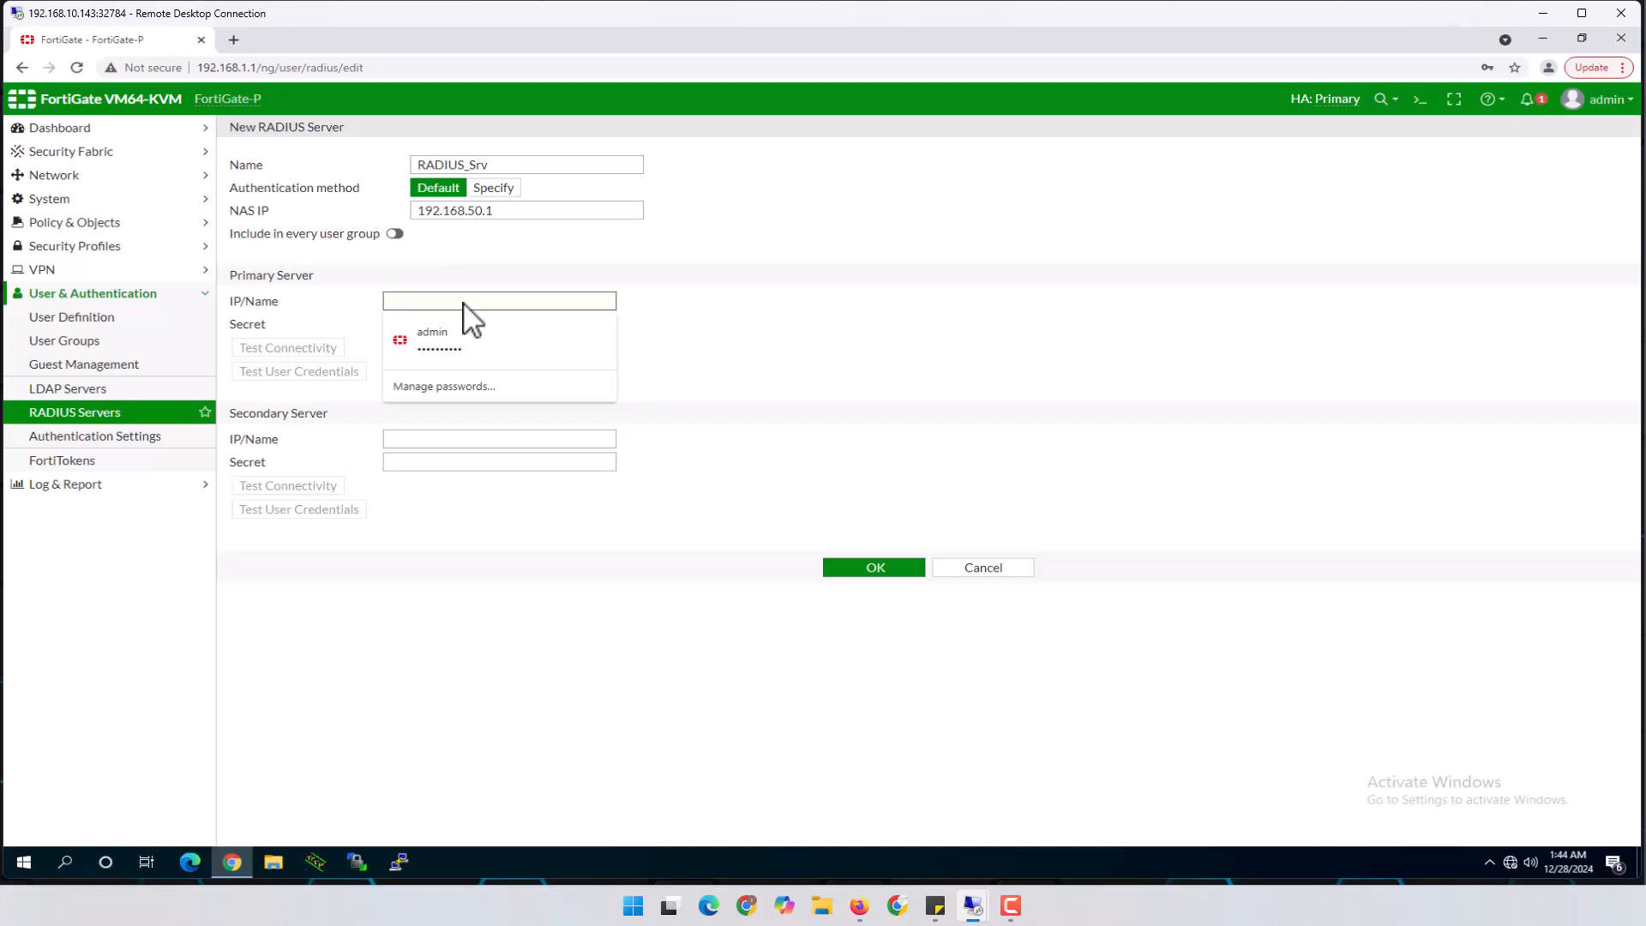
pyautogui.write('10.')
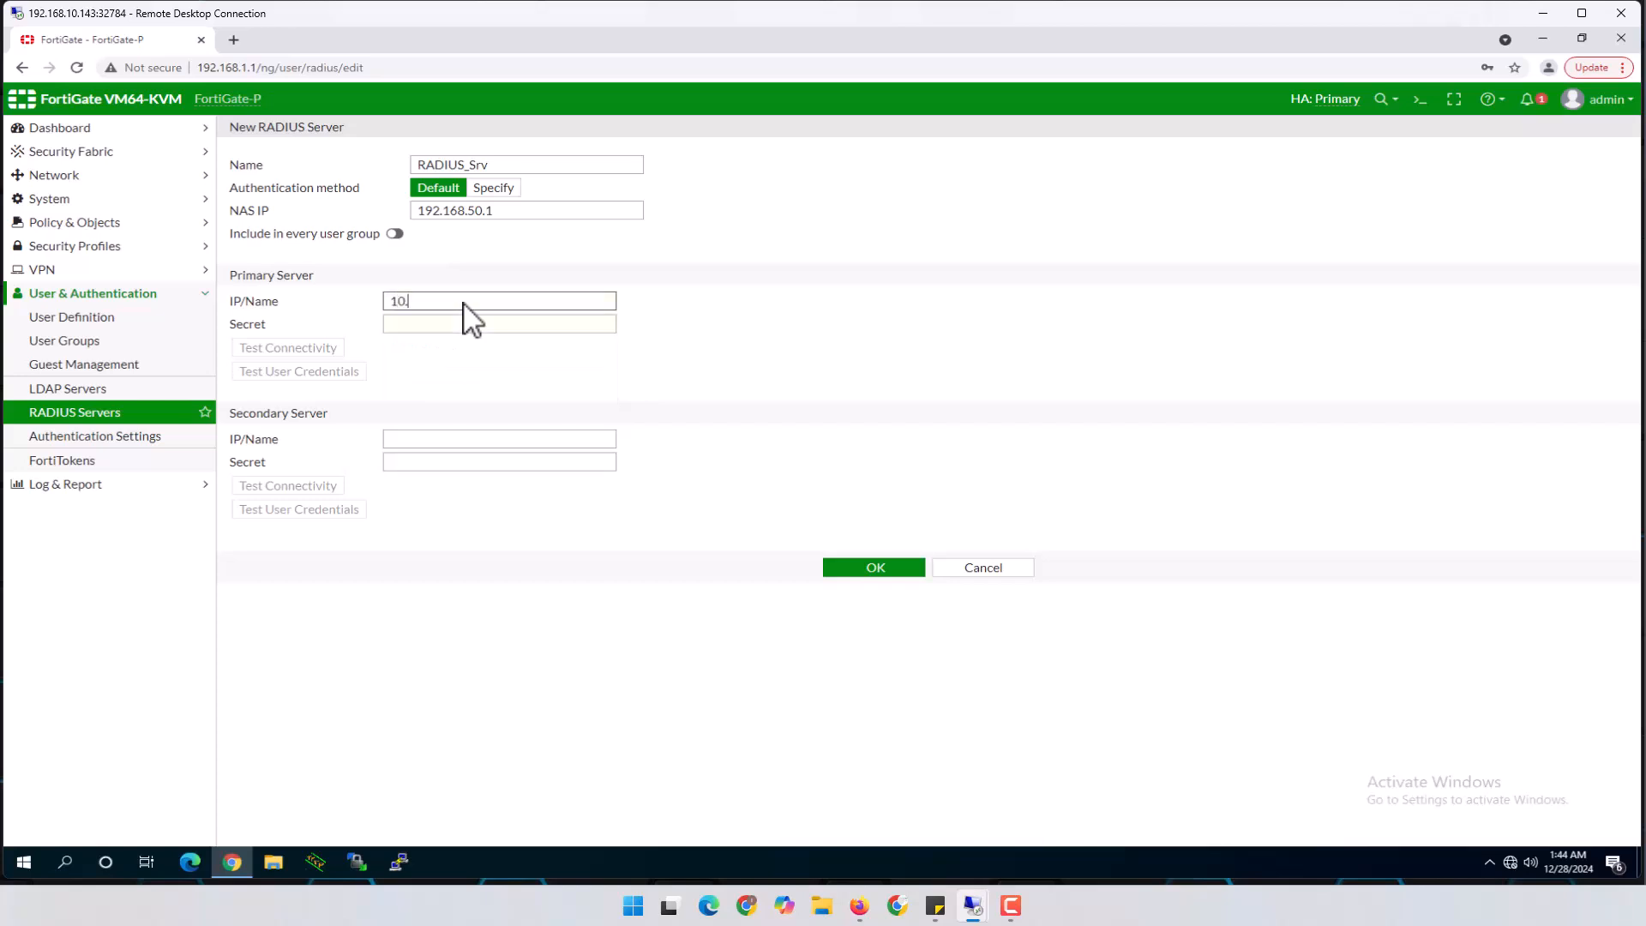
pyautogui.write('10.1.21')
pyautogui.click(469, 323)
pyautogui.write('f********')
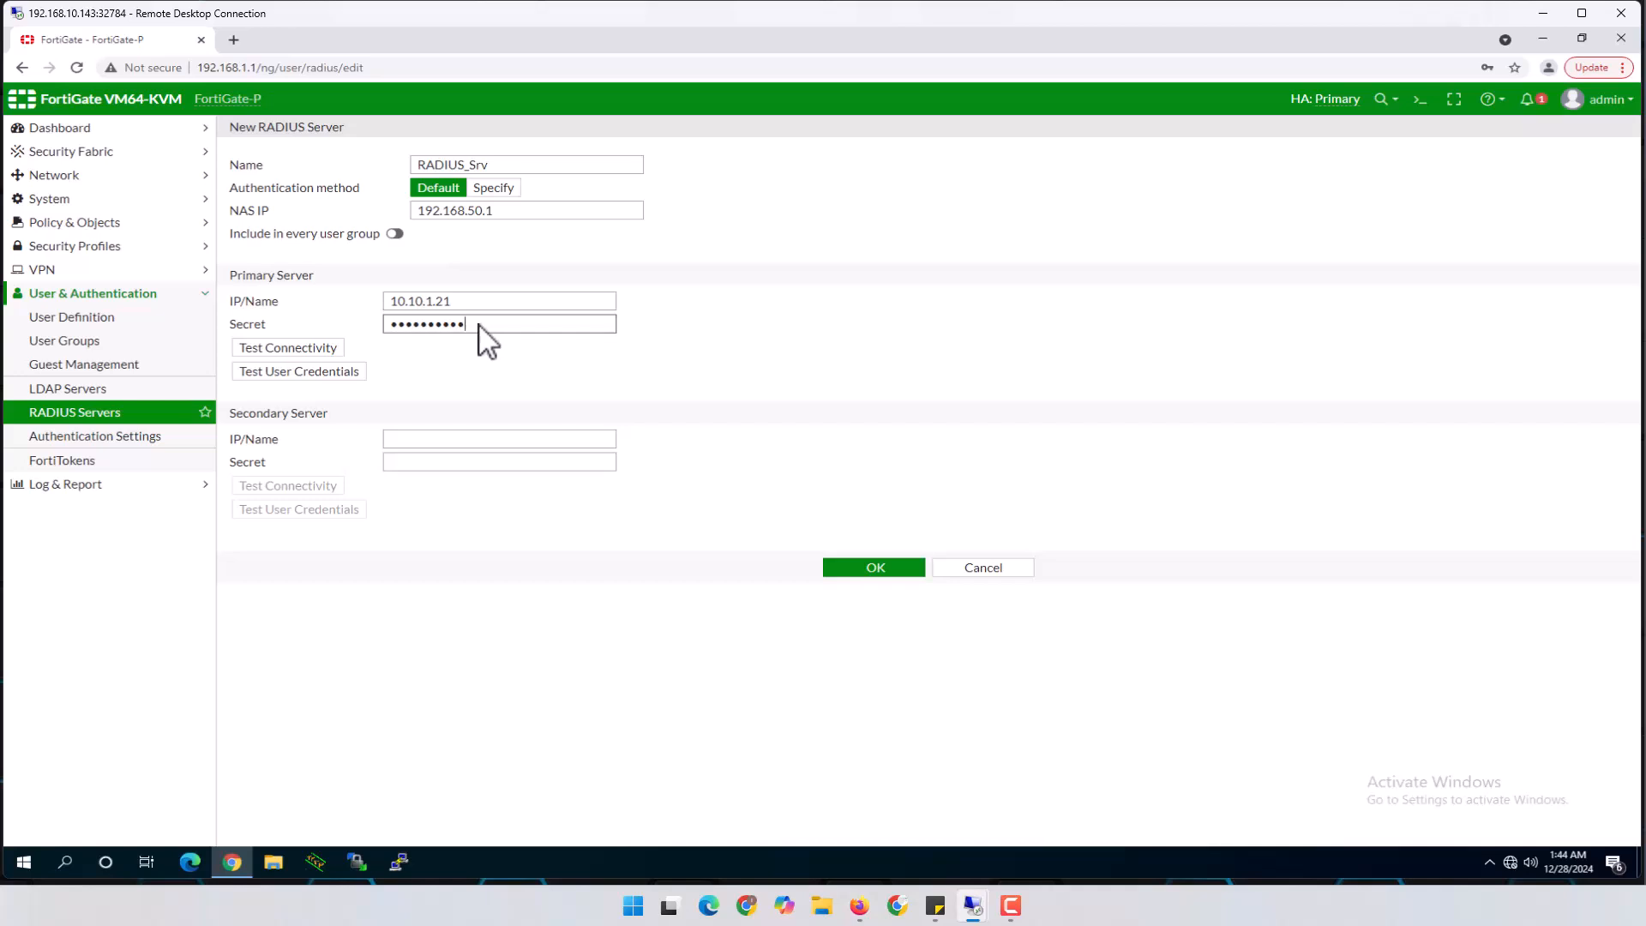
pyautogui.moveTo(474, 324); pyautogui.dragTo(367, 326)
pyautogui.click(306, 349)
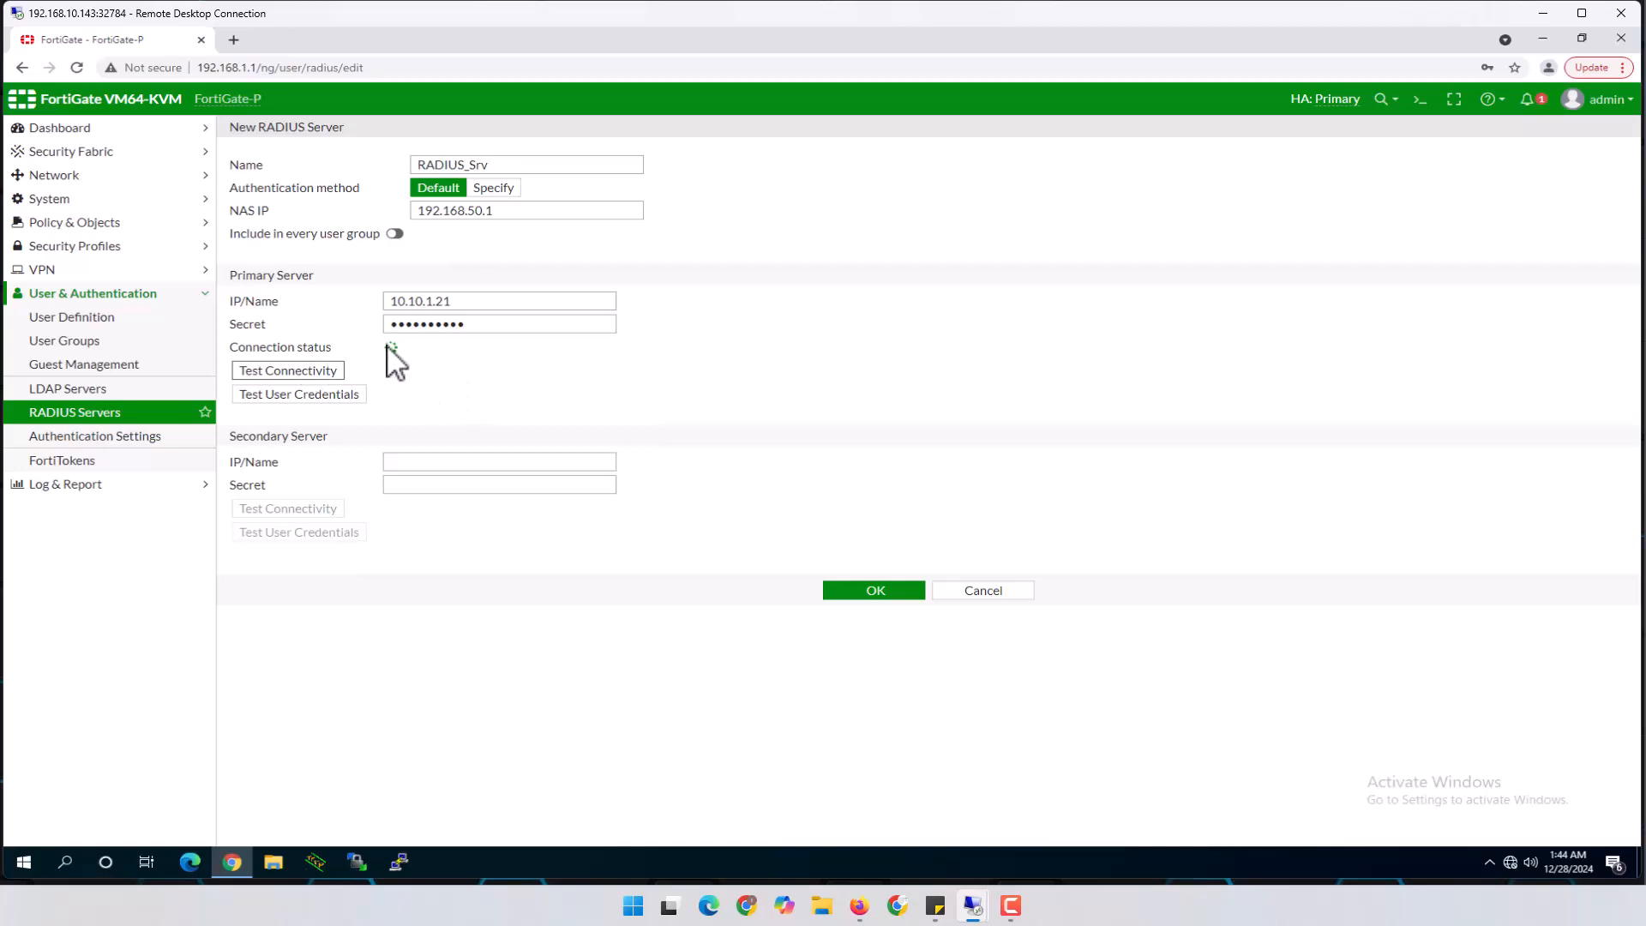
pyautogui.click(851, 592)
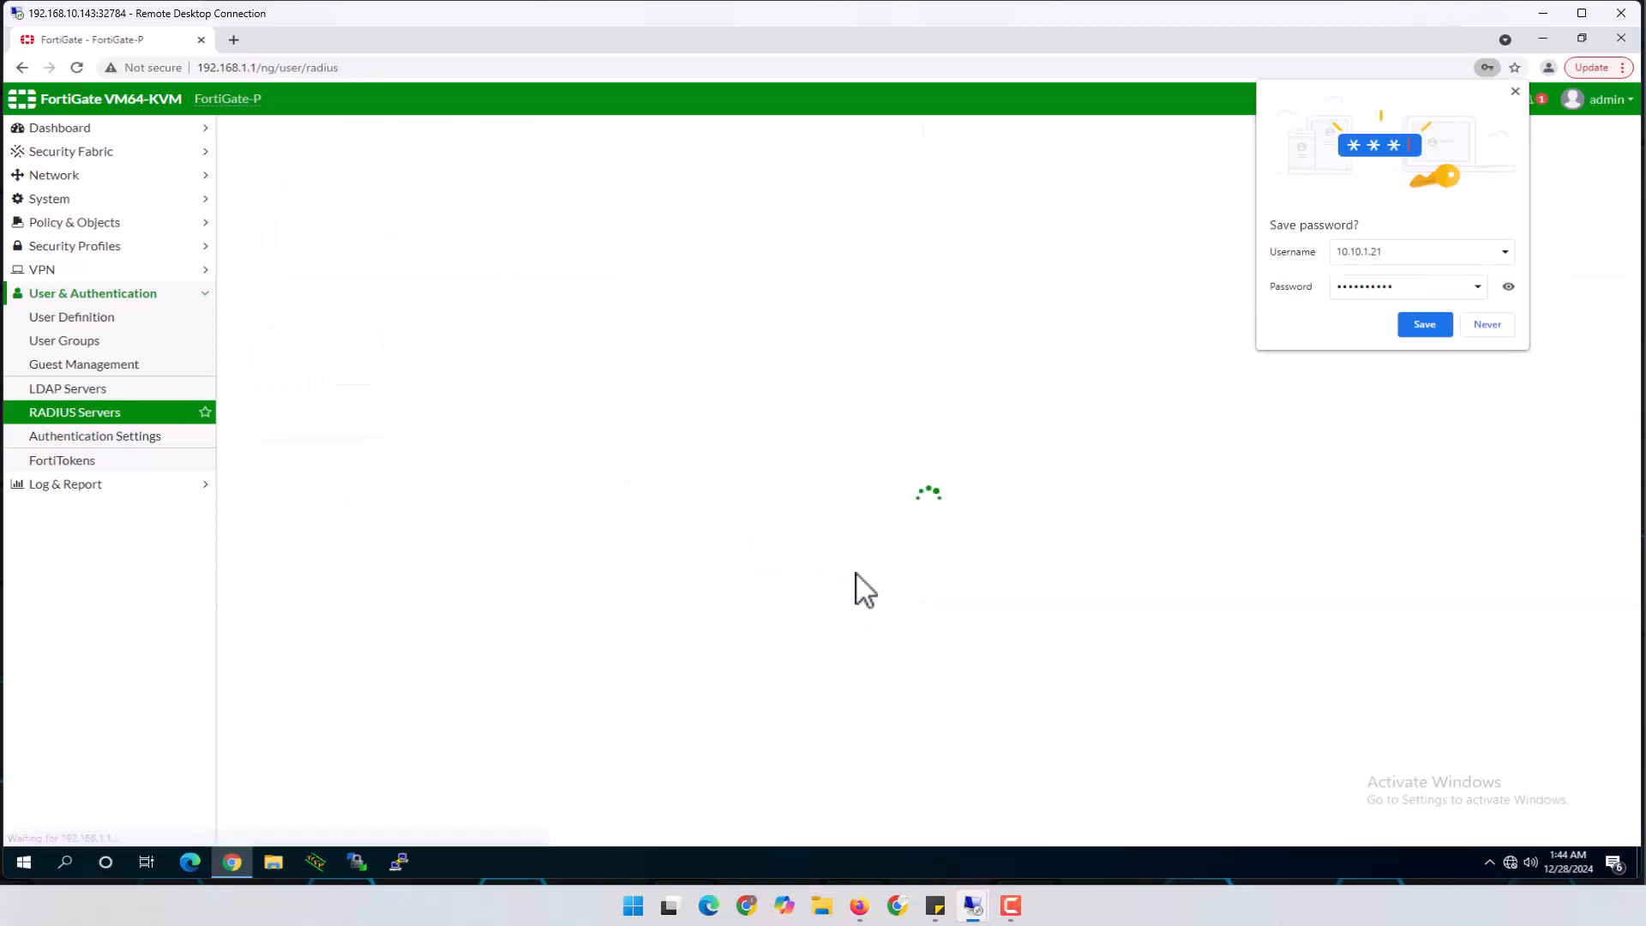
pyautogui.click(1488, 326)
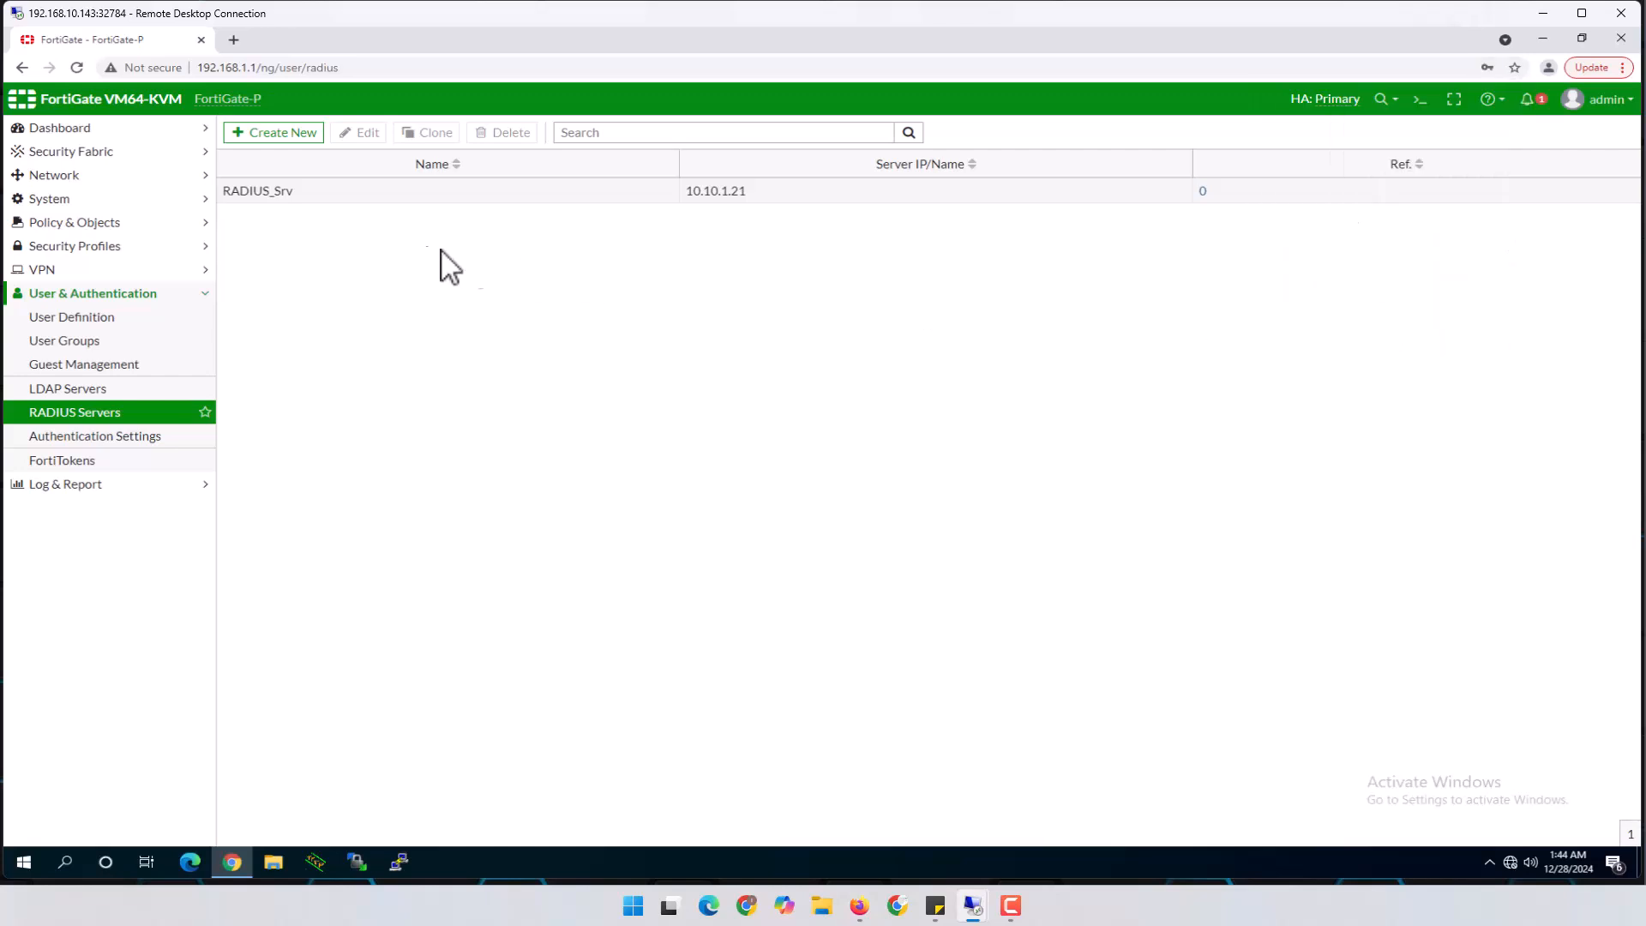
# From the RADIUS_Srv edit page, run 'execute ping 10.10.1.21' in the CLI console to confirm reachability
pyautogui.click(315, 195)
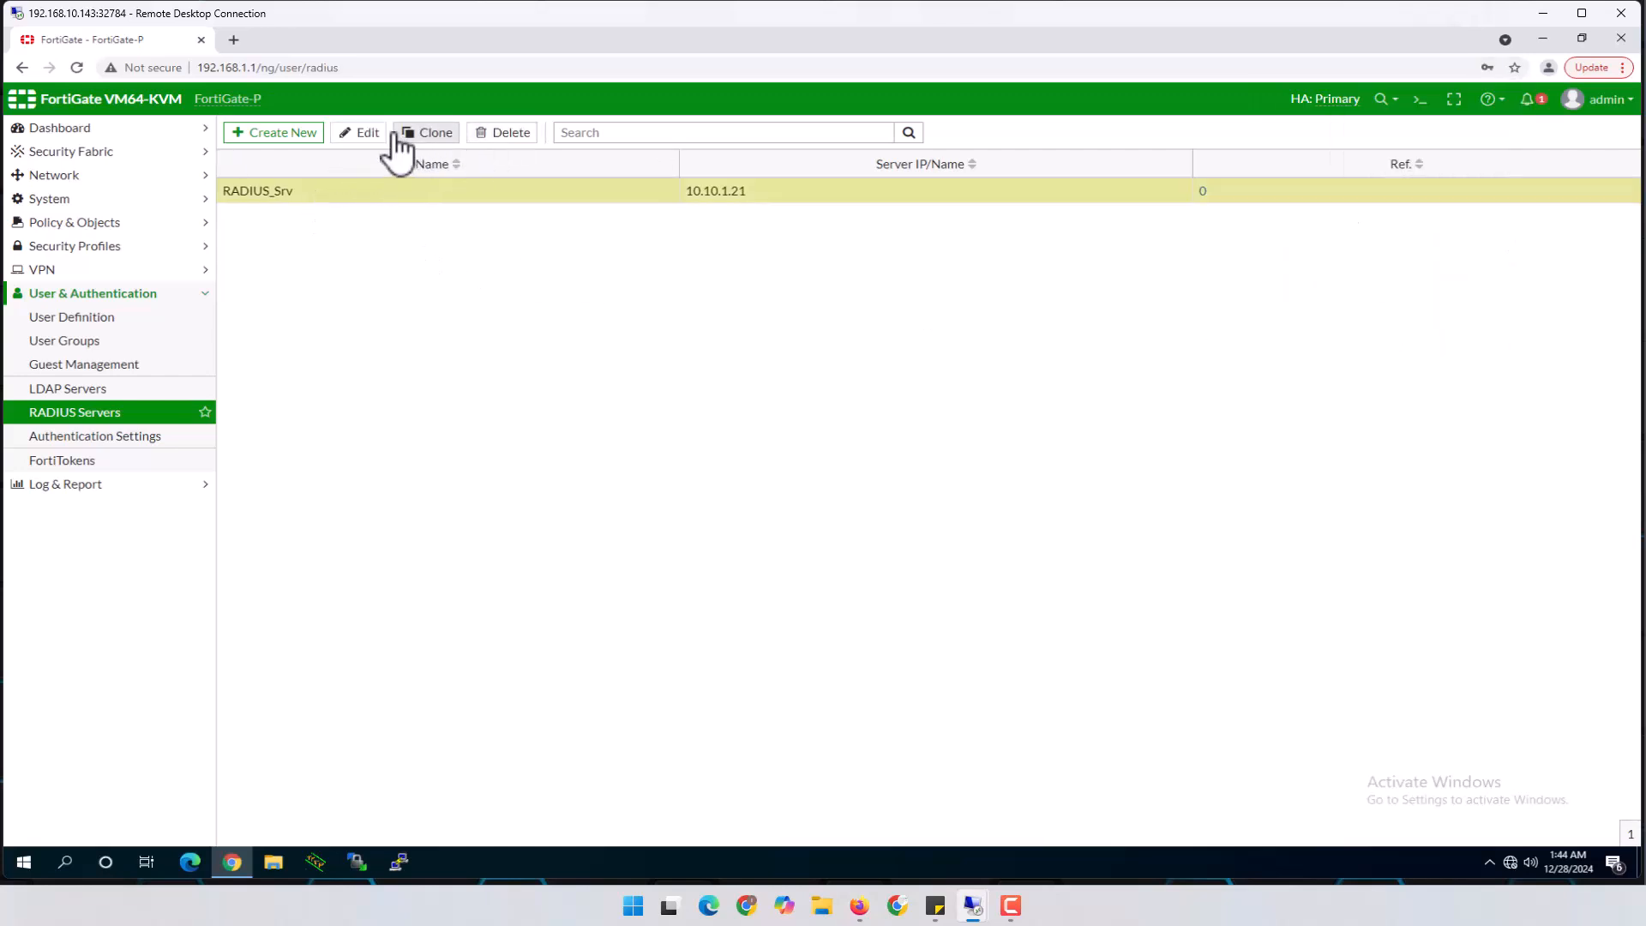
pyautogui.click(365, 134)
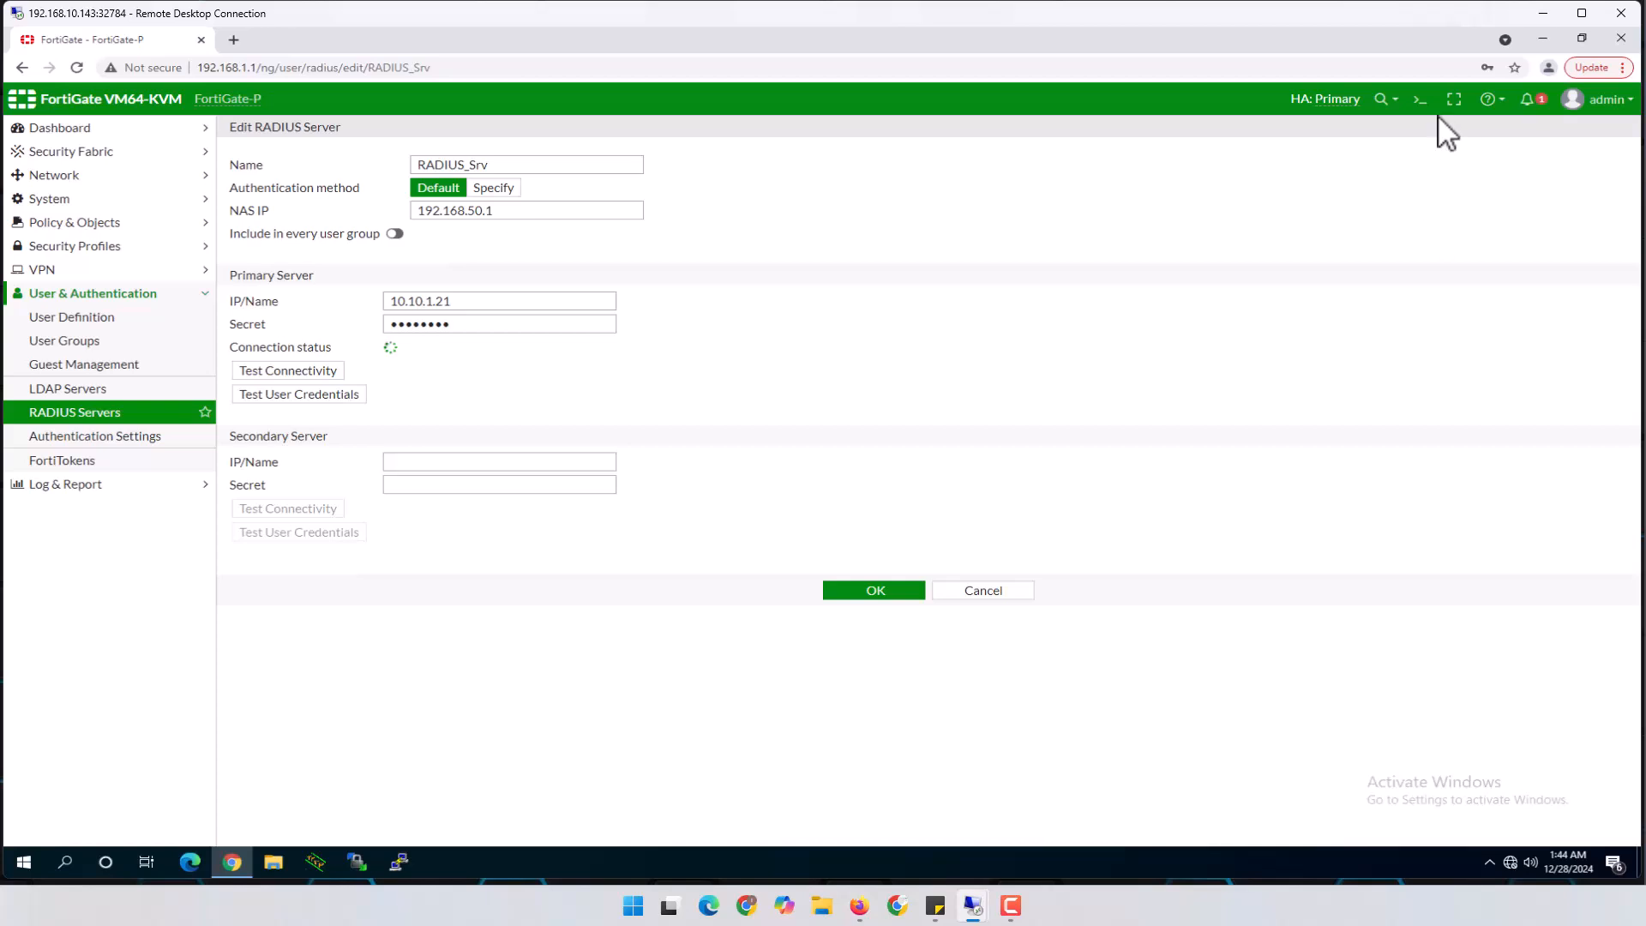
pyautogui.click(1420, 100)
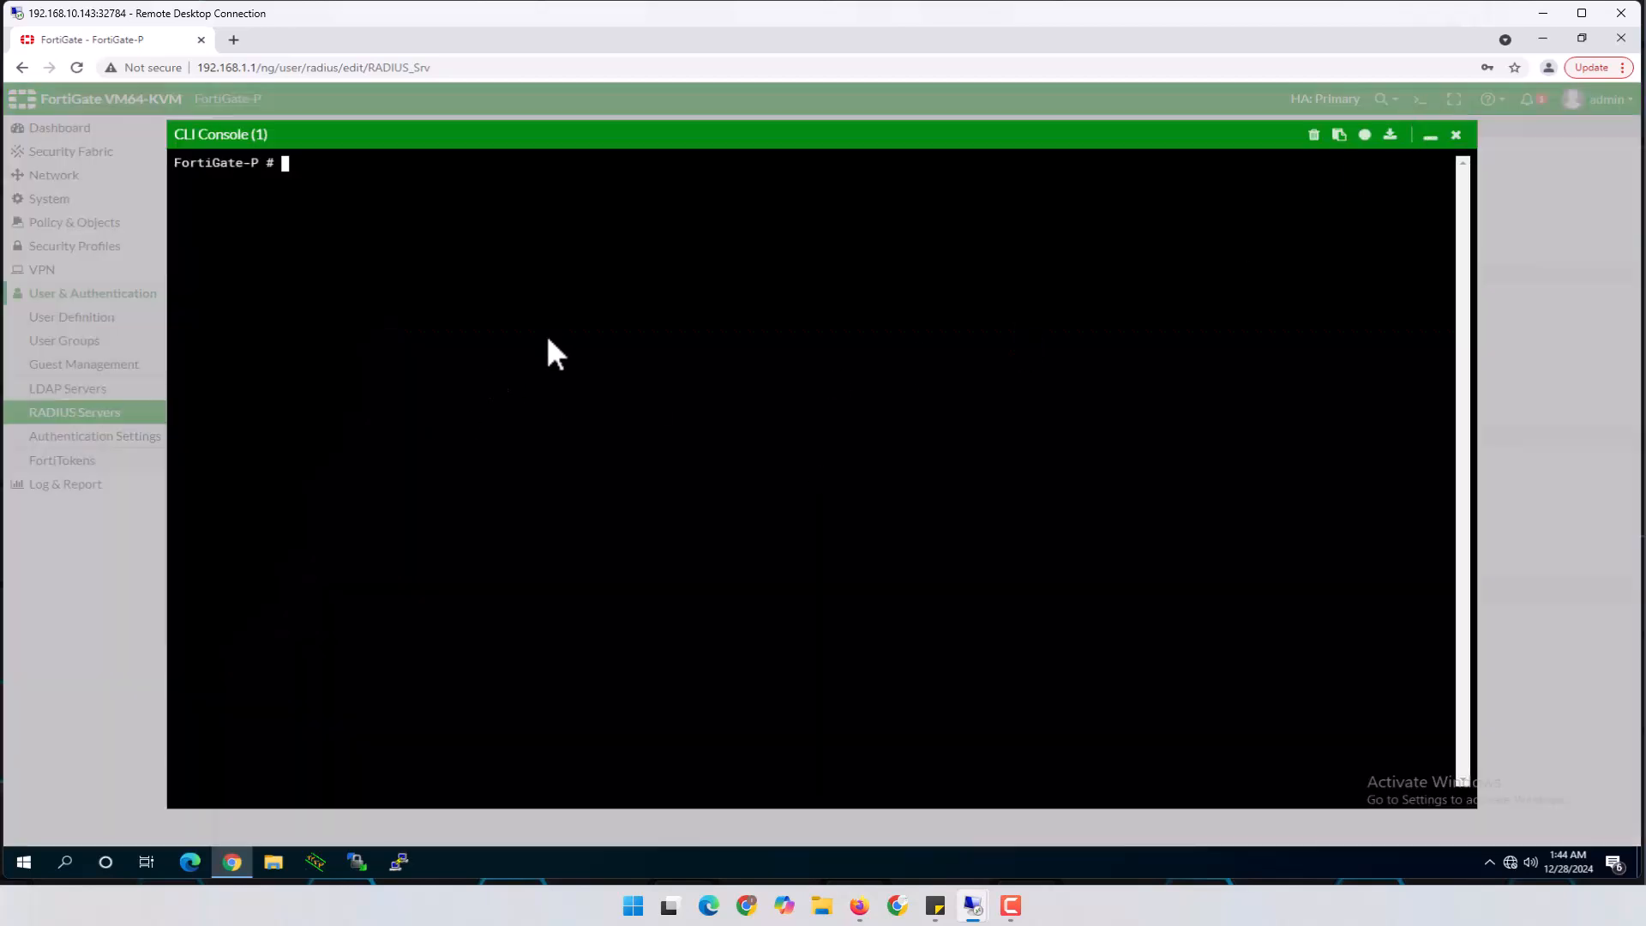
pyautogui.write('execute ping 10.10.1.21')
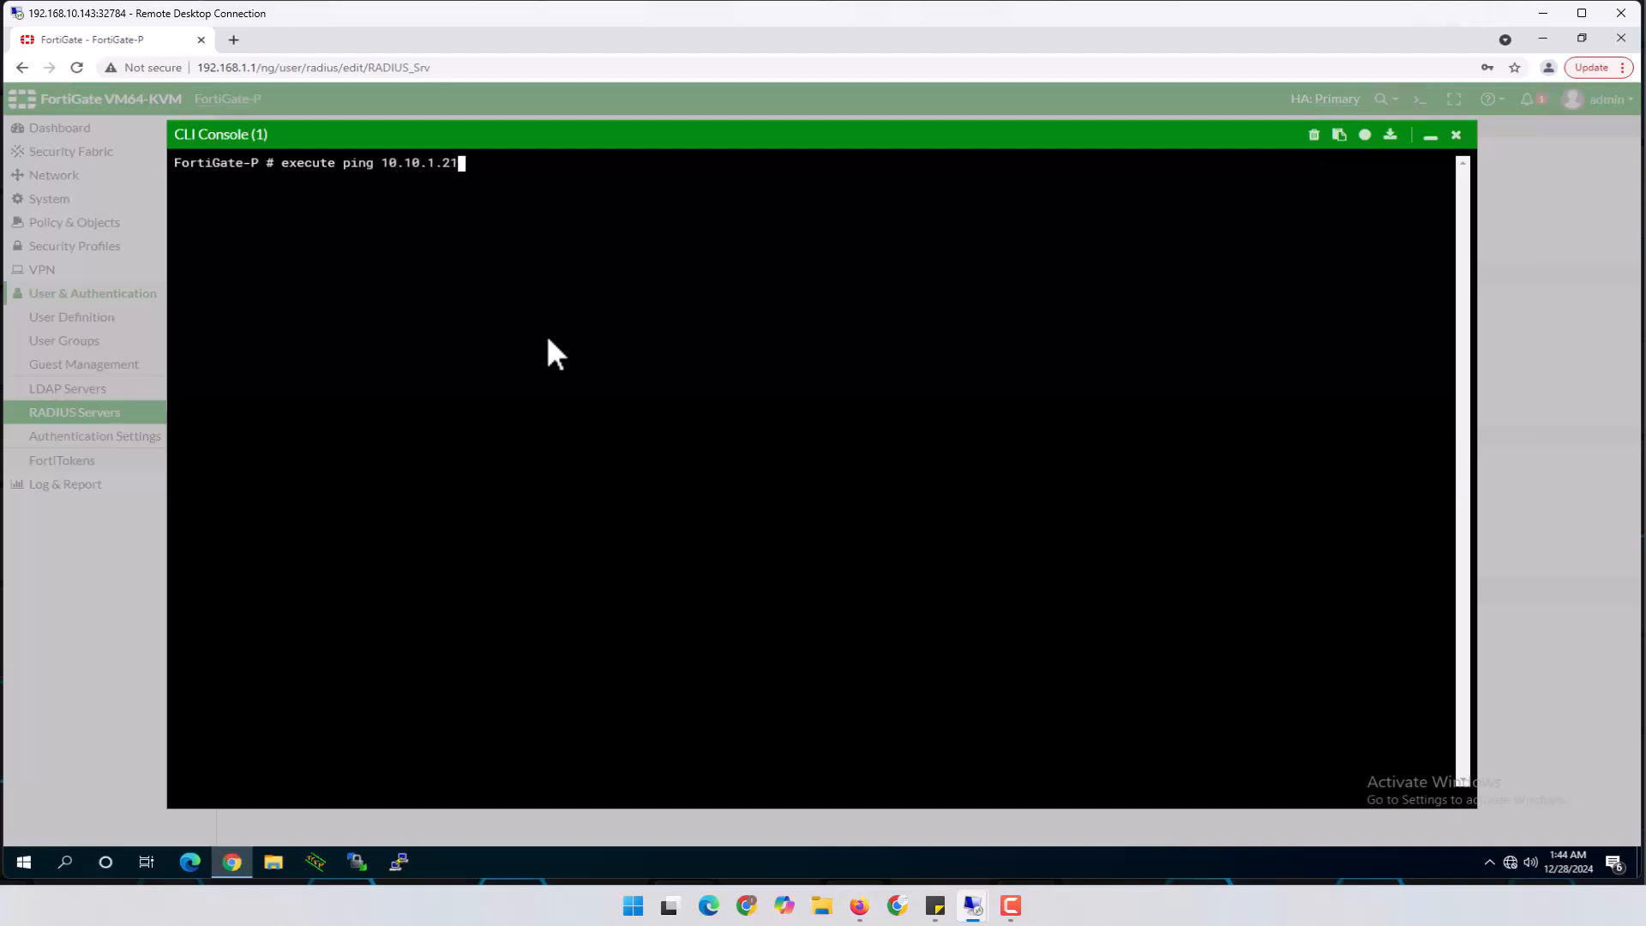
pyautogui.press('Return')
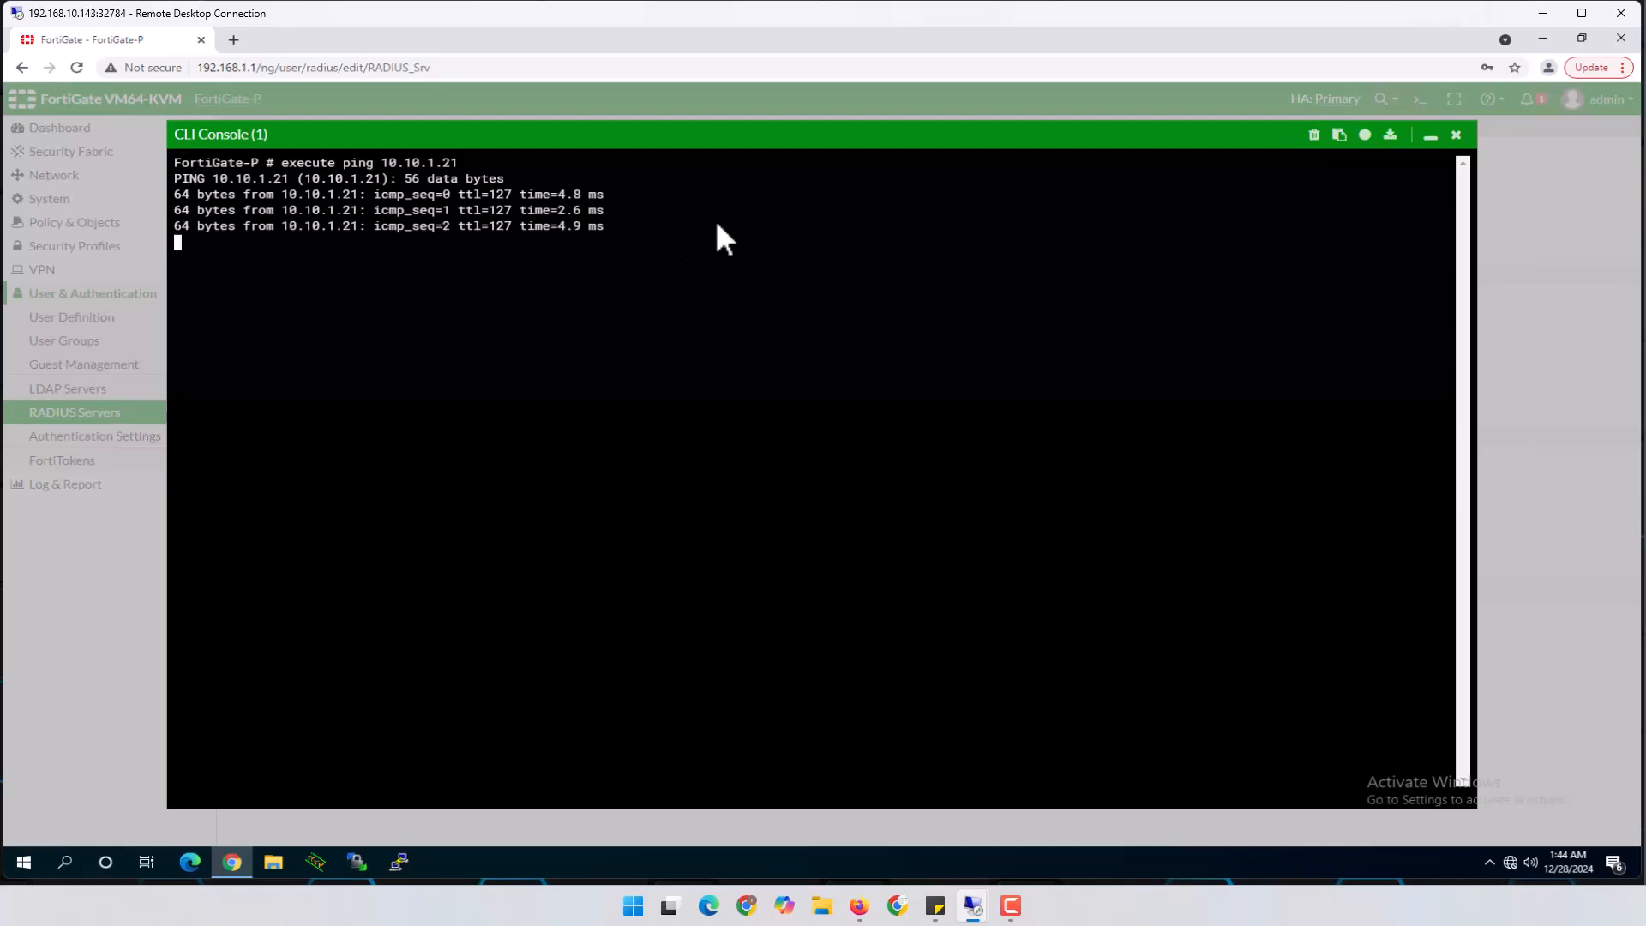
pyautogui.click(1456, 135)
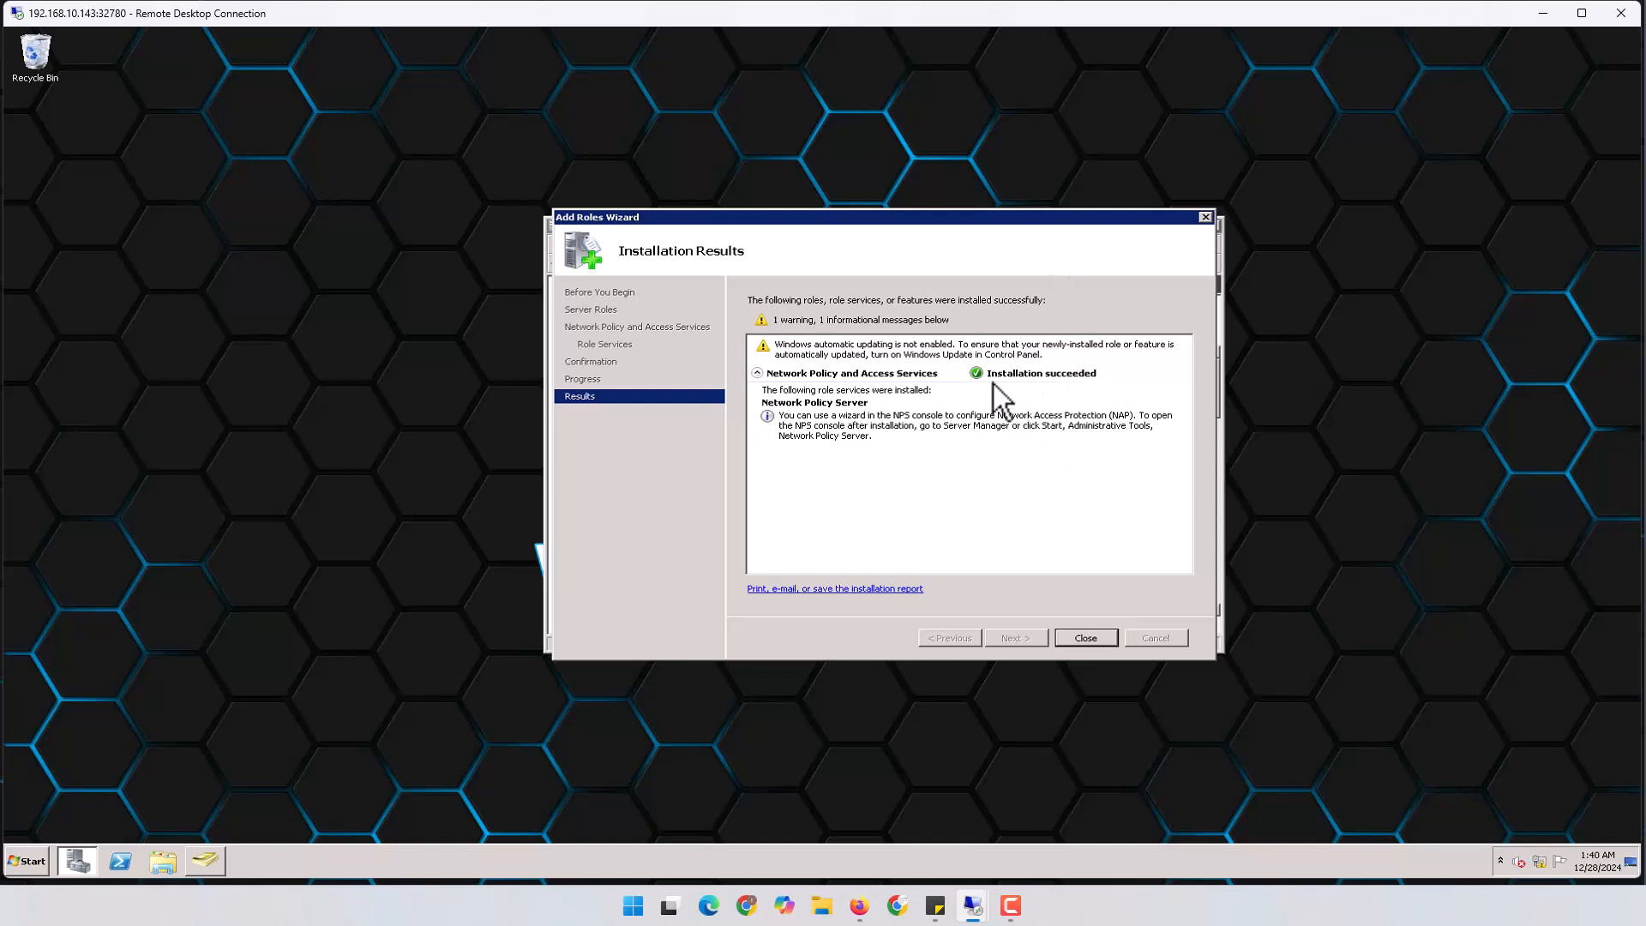
# Close the Add Roles Wizard and Server Manager, then launch Network Policy Server from Administrative Tools
pyautogui.click(1094, 638)
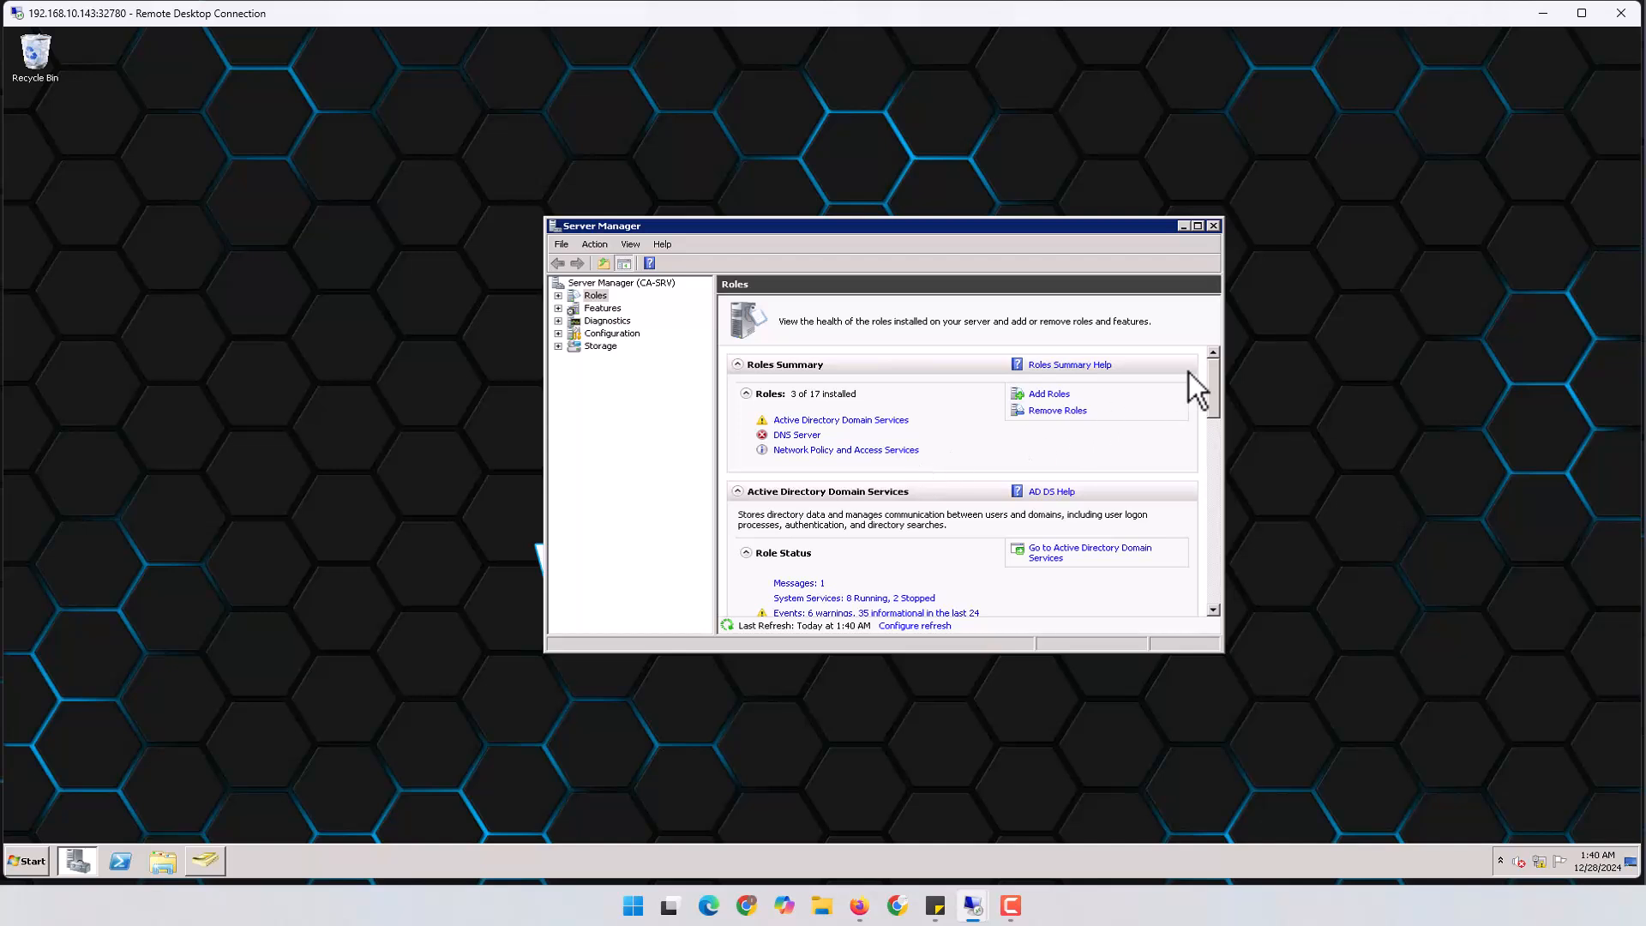
pyautogui.click(1213, 226)
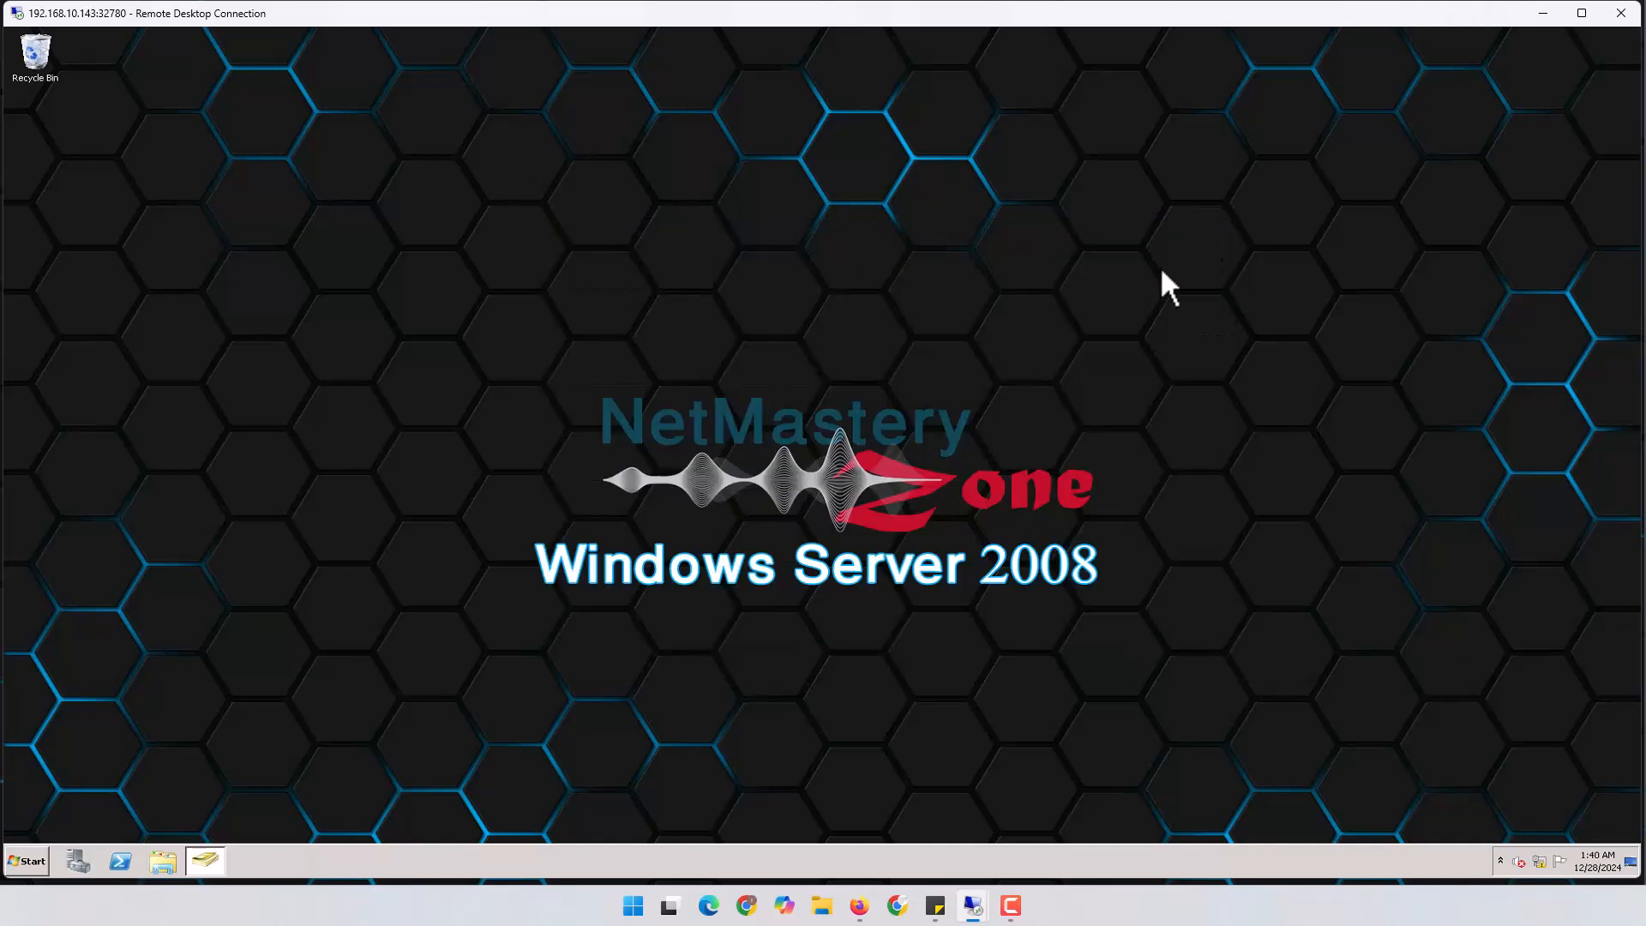
pyautogui.click(29, 856)
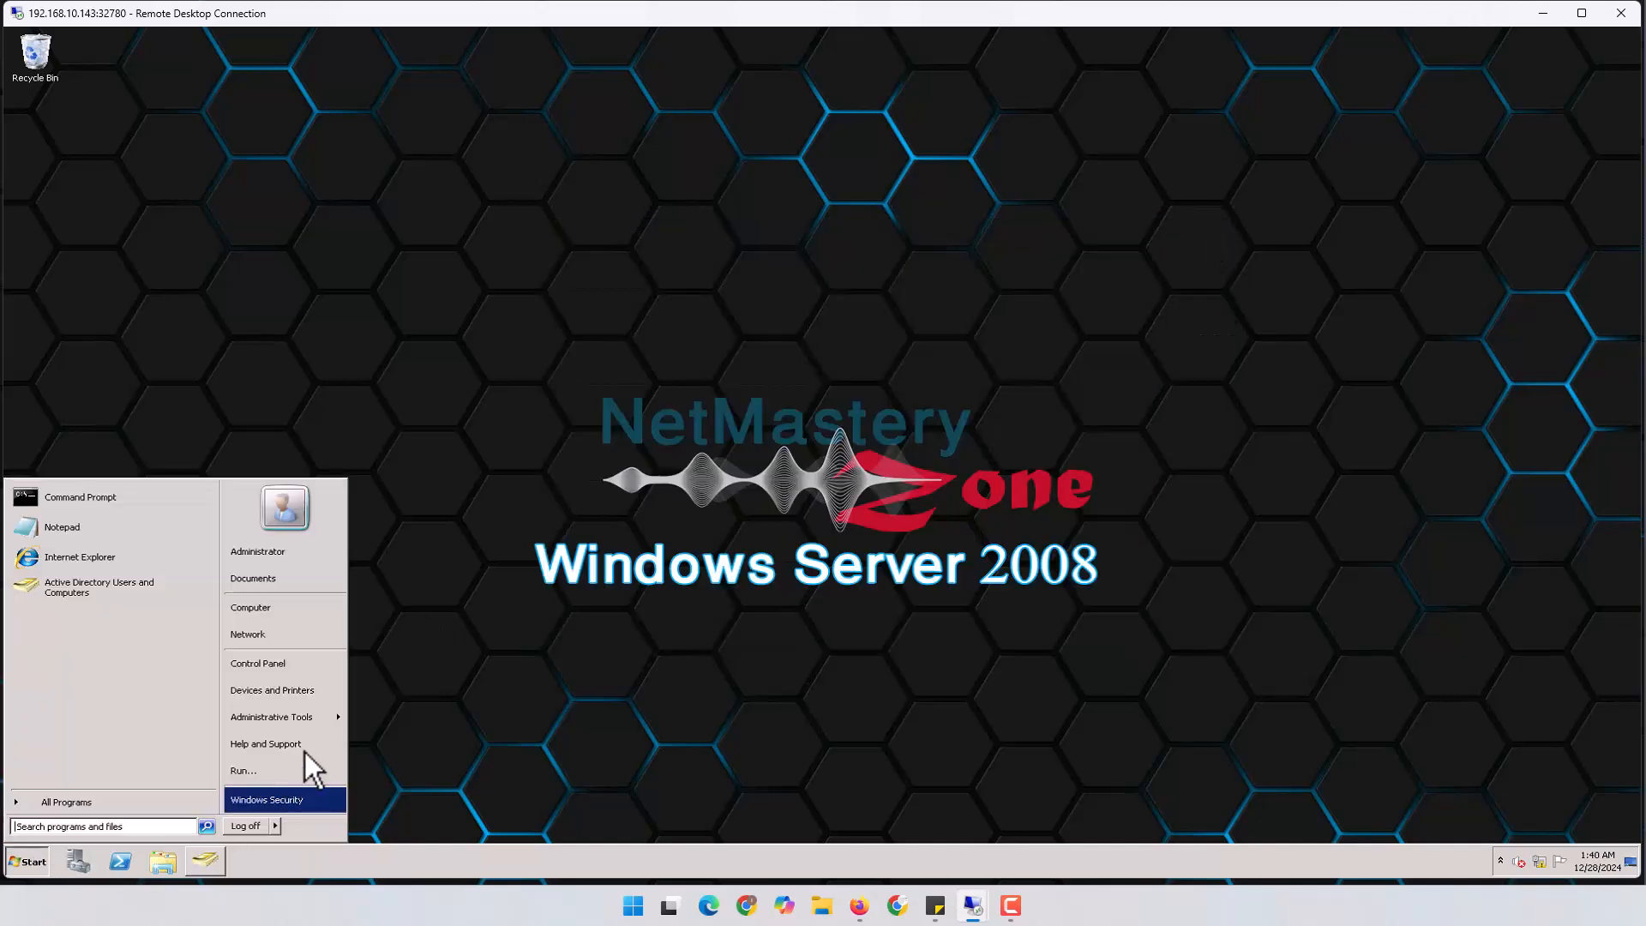
pyautogui.moveTo(290, 714)
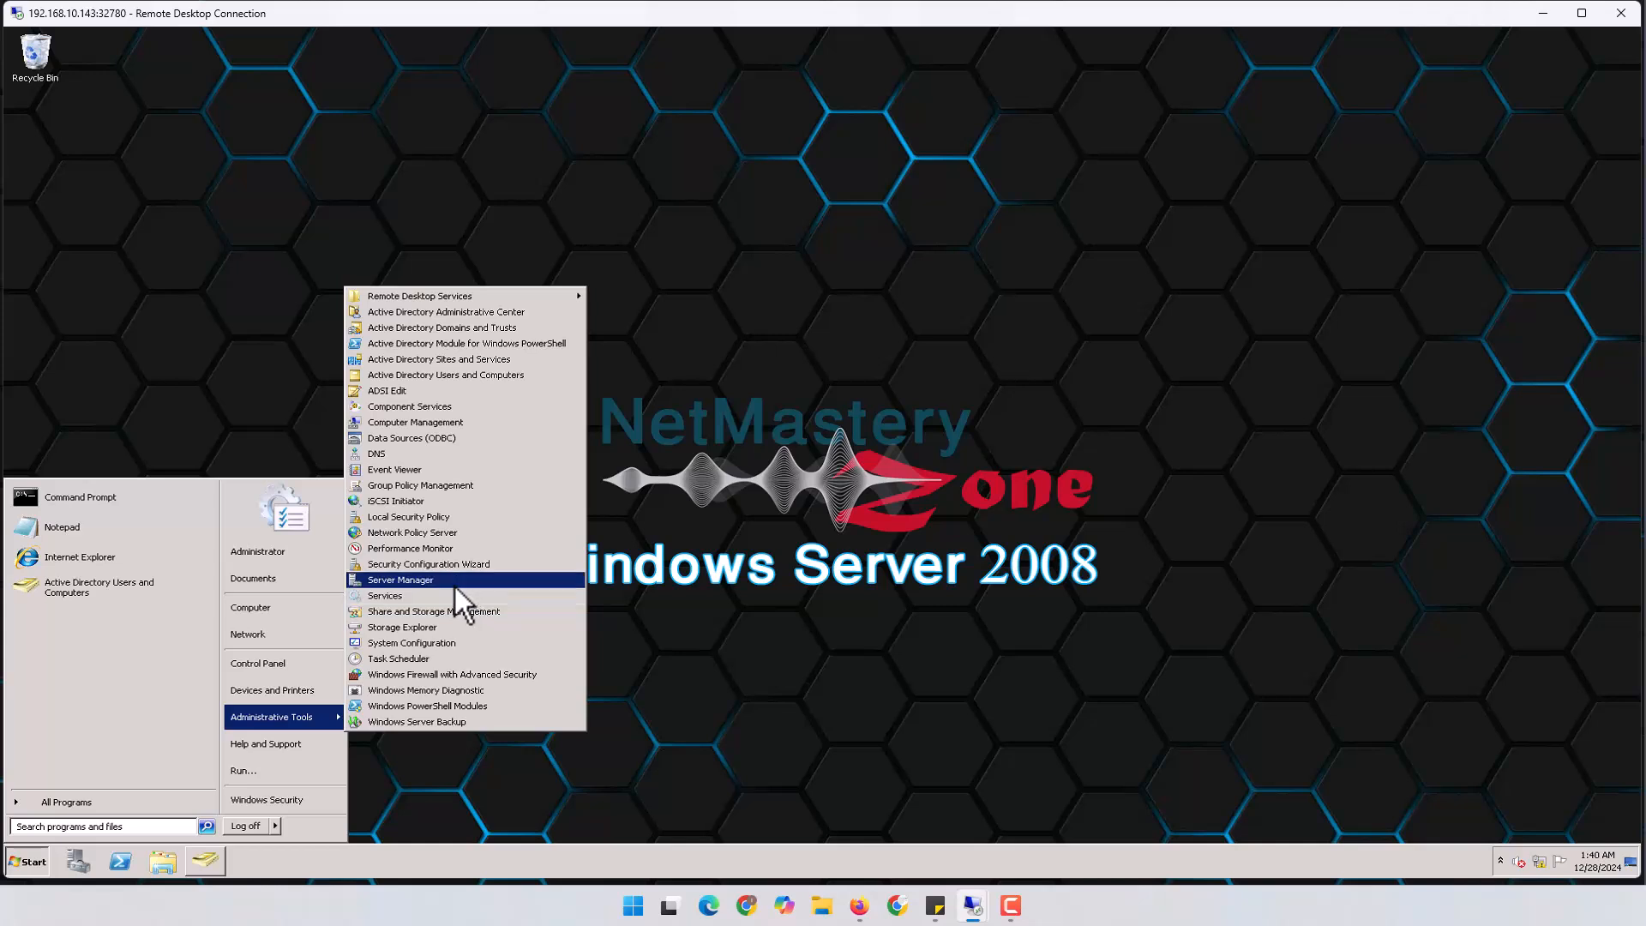
pyautogui.click(399, 531)
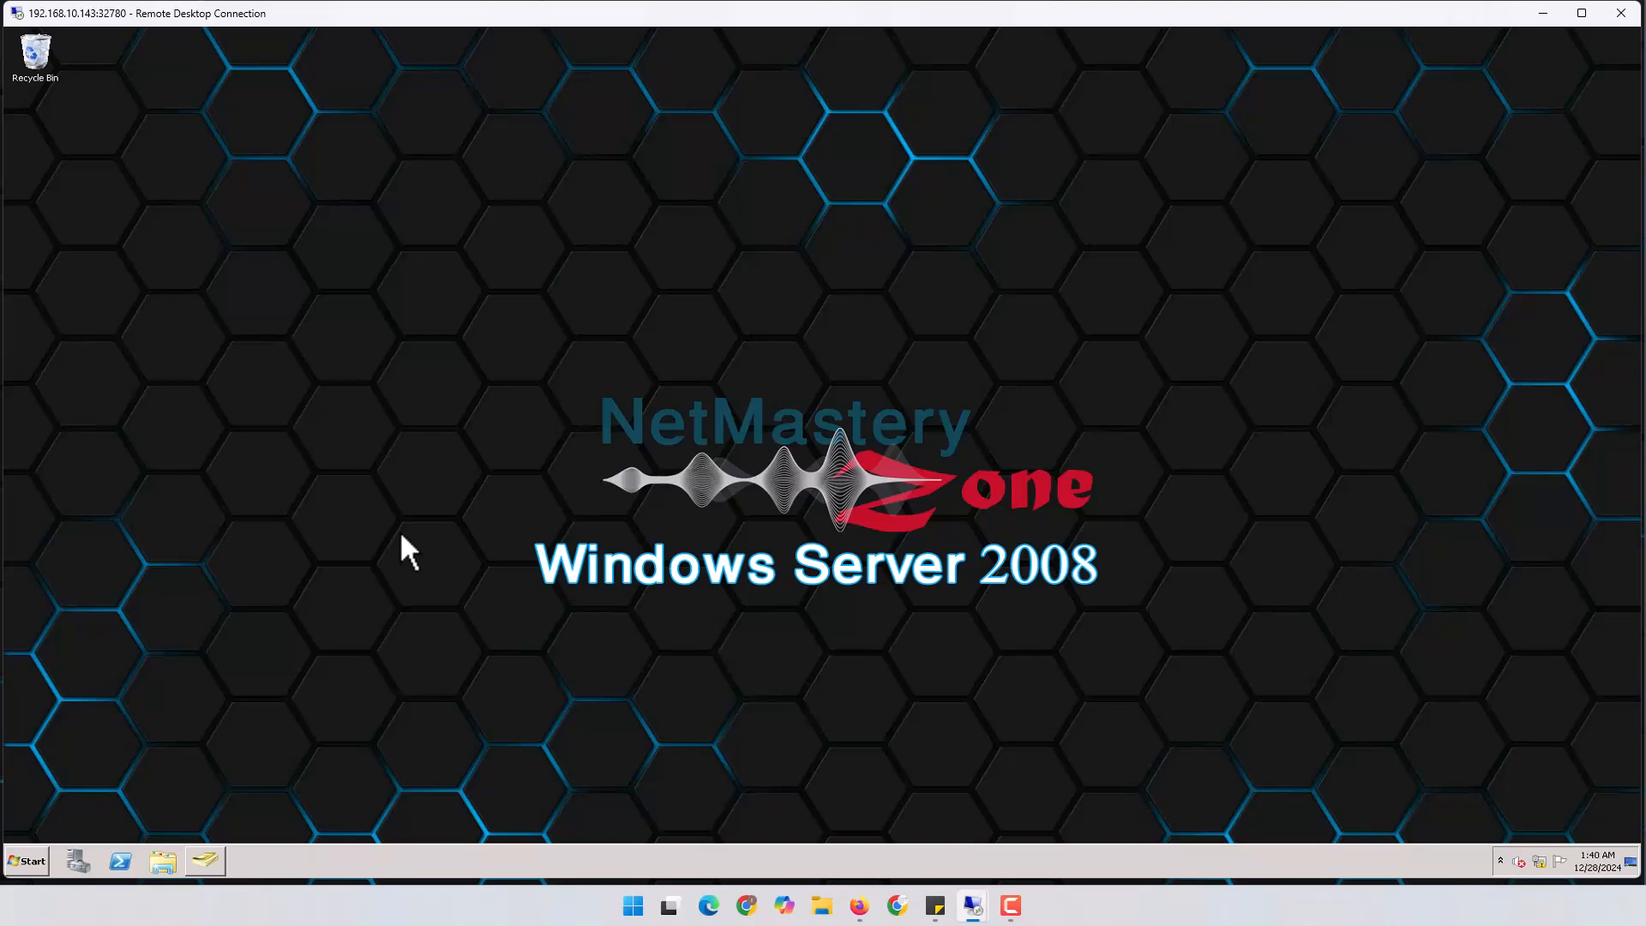
# Center and enlarge the NPS window, then register NPS (Local) in Active Directory and authorize it
pyautogui.moveTo(496, 41); pyautogui.dragTo(999, 179)
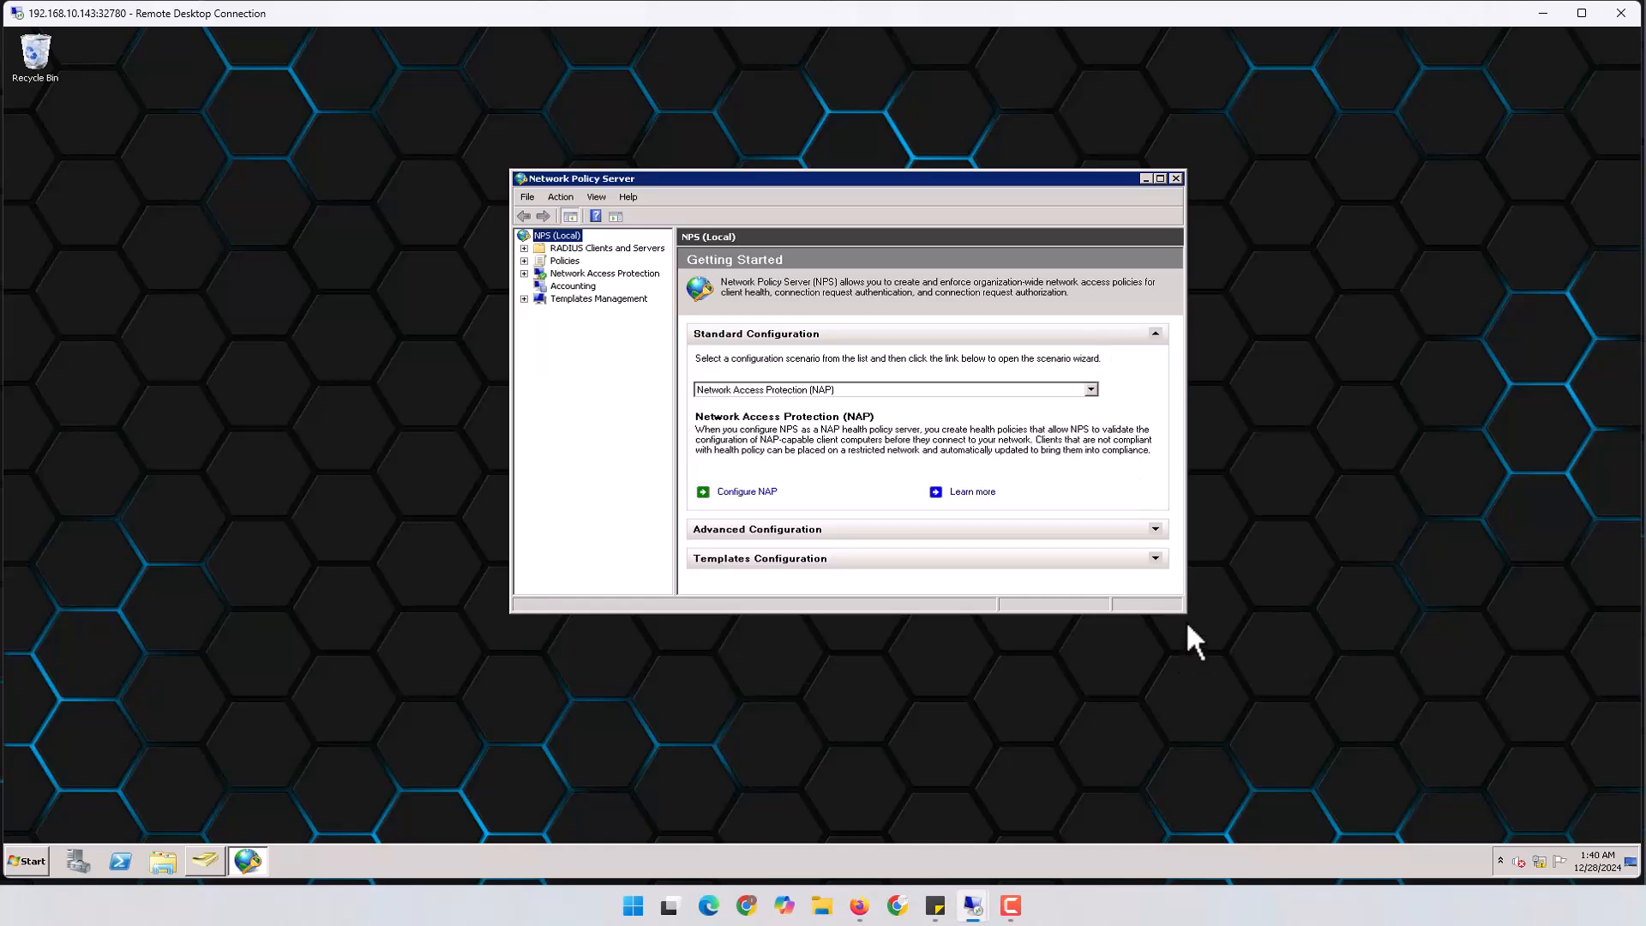
pyautogui.moveTo(1186, 611); pyautogui.dragTo(1292, 719)
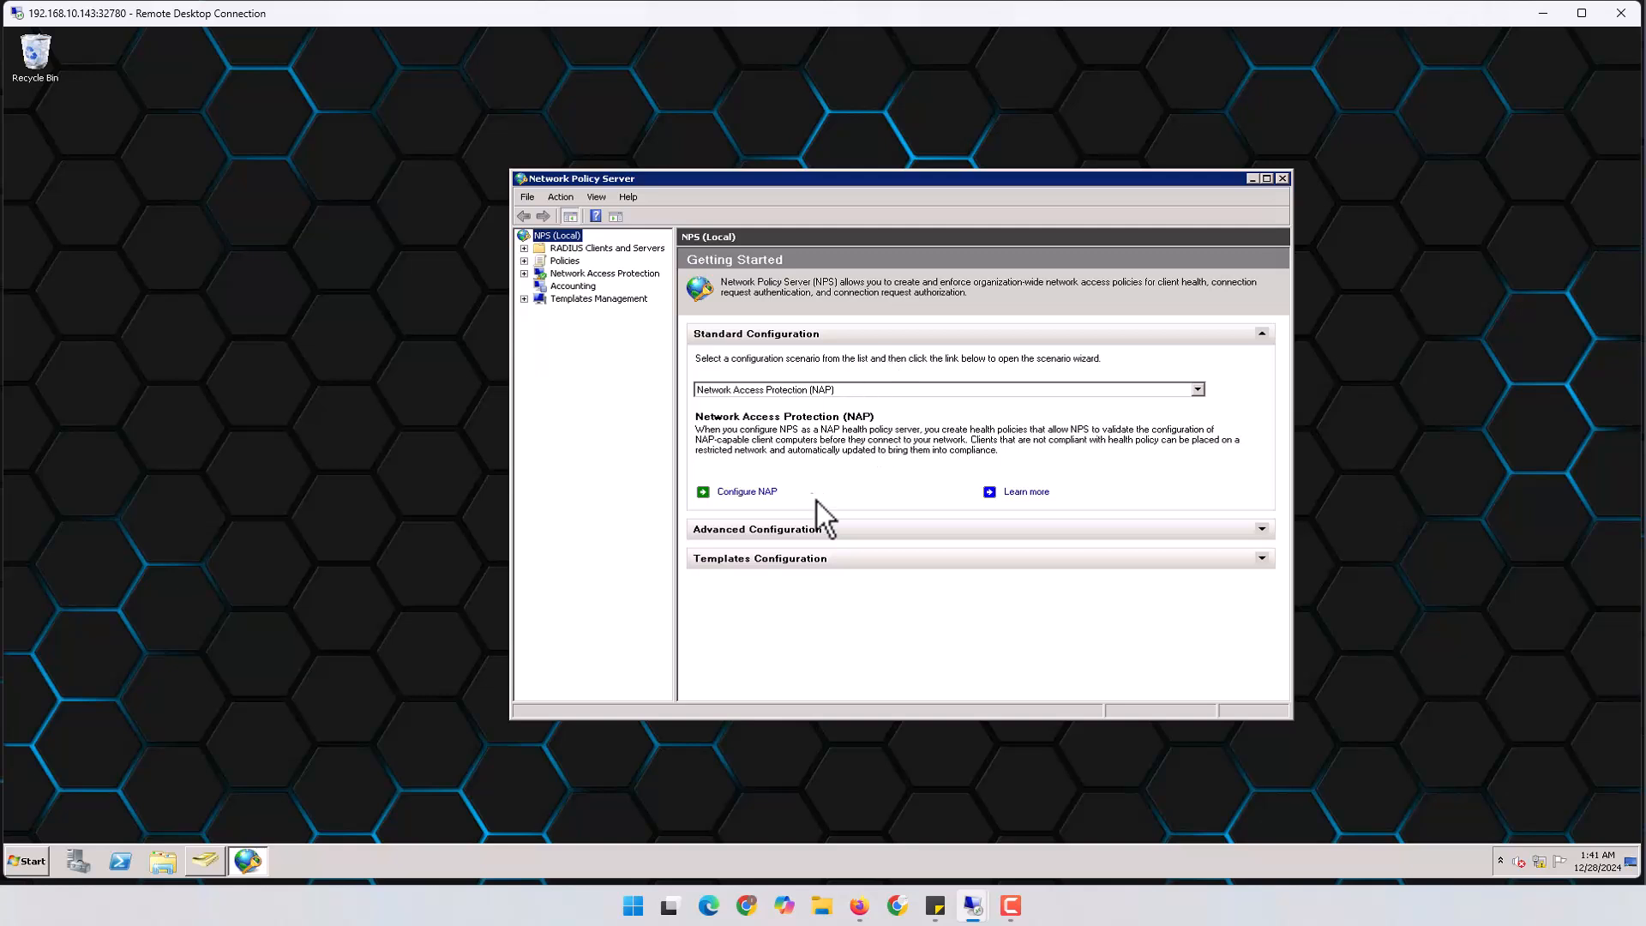
pyautogui.rightClick(568, 246)
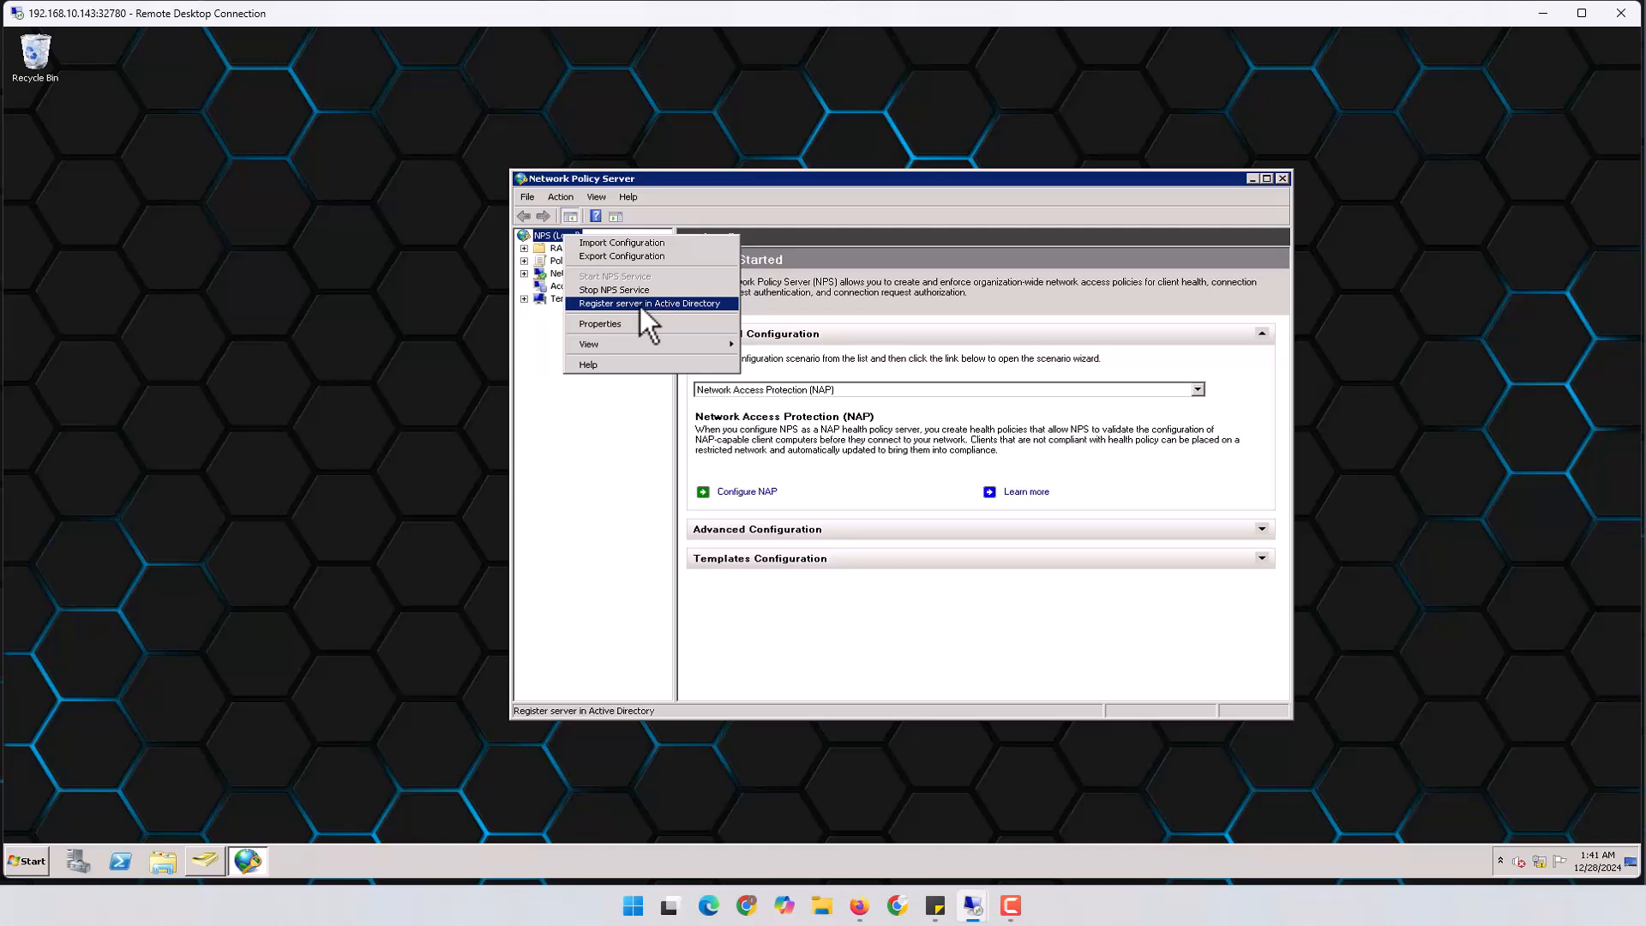
pyautogui.click(698, 303)
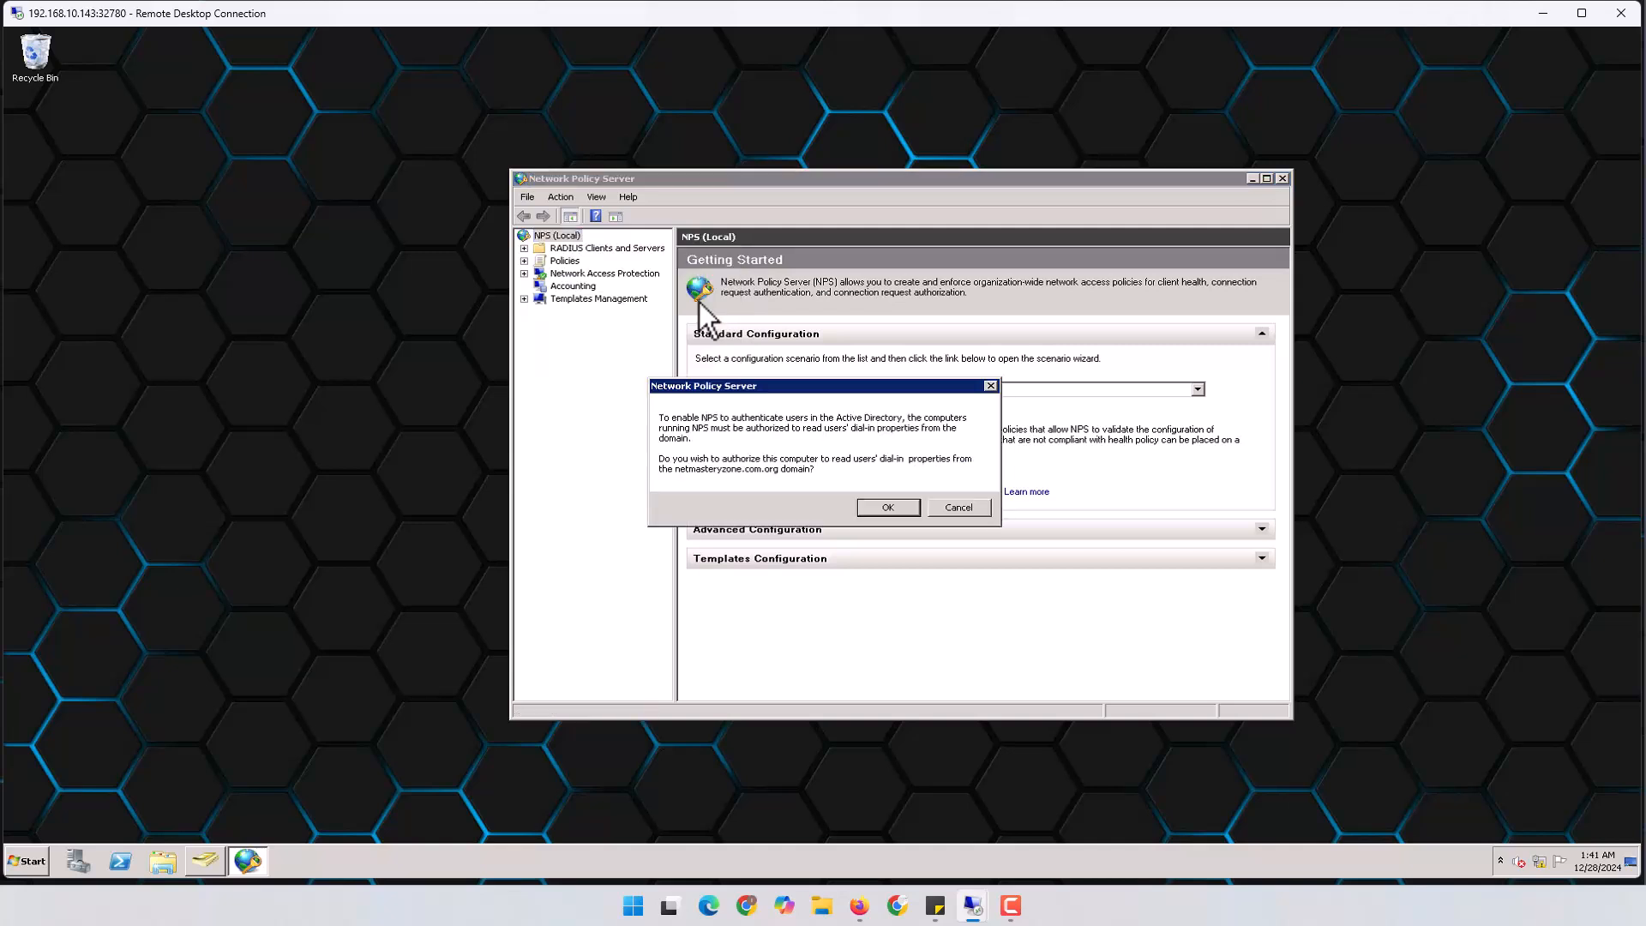
pyautogui.click(887, 507)
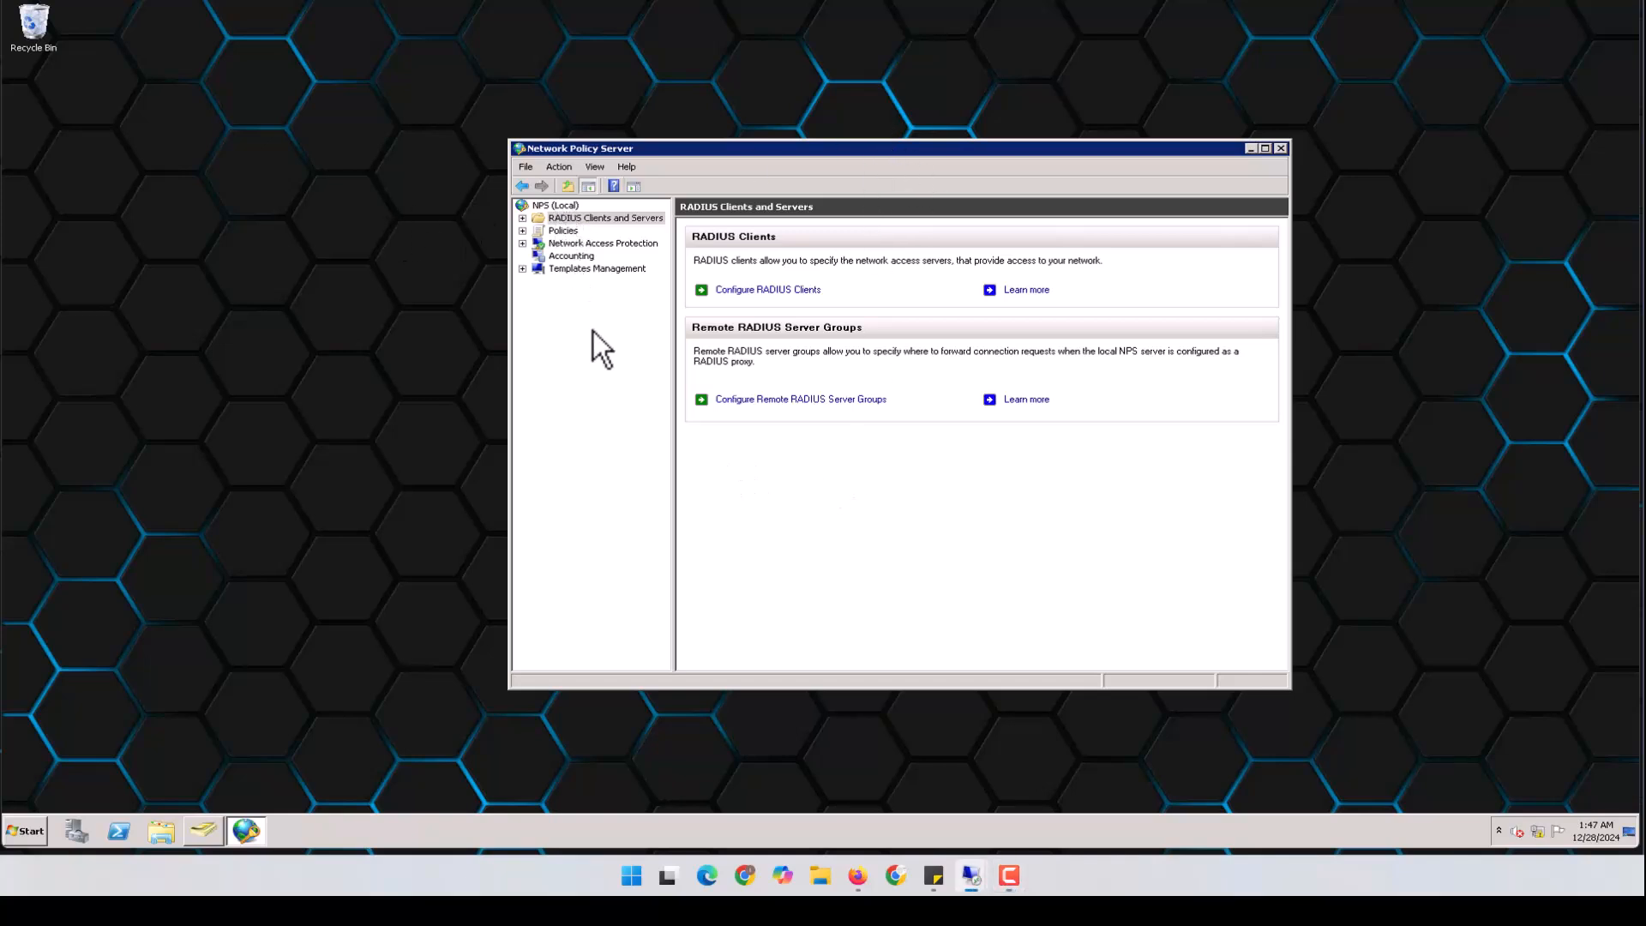
# Start a new RADIUS client named FortiGate with address 192.168.50.2, checking the EVE-NG topology
pyautogui.doubleClick(600, 221)
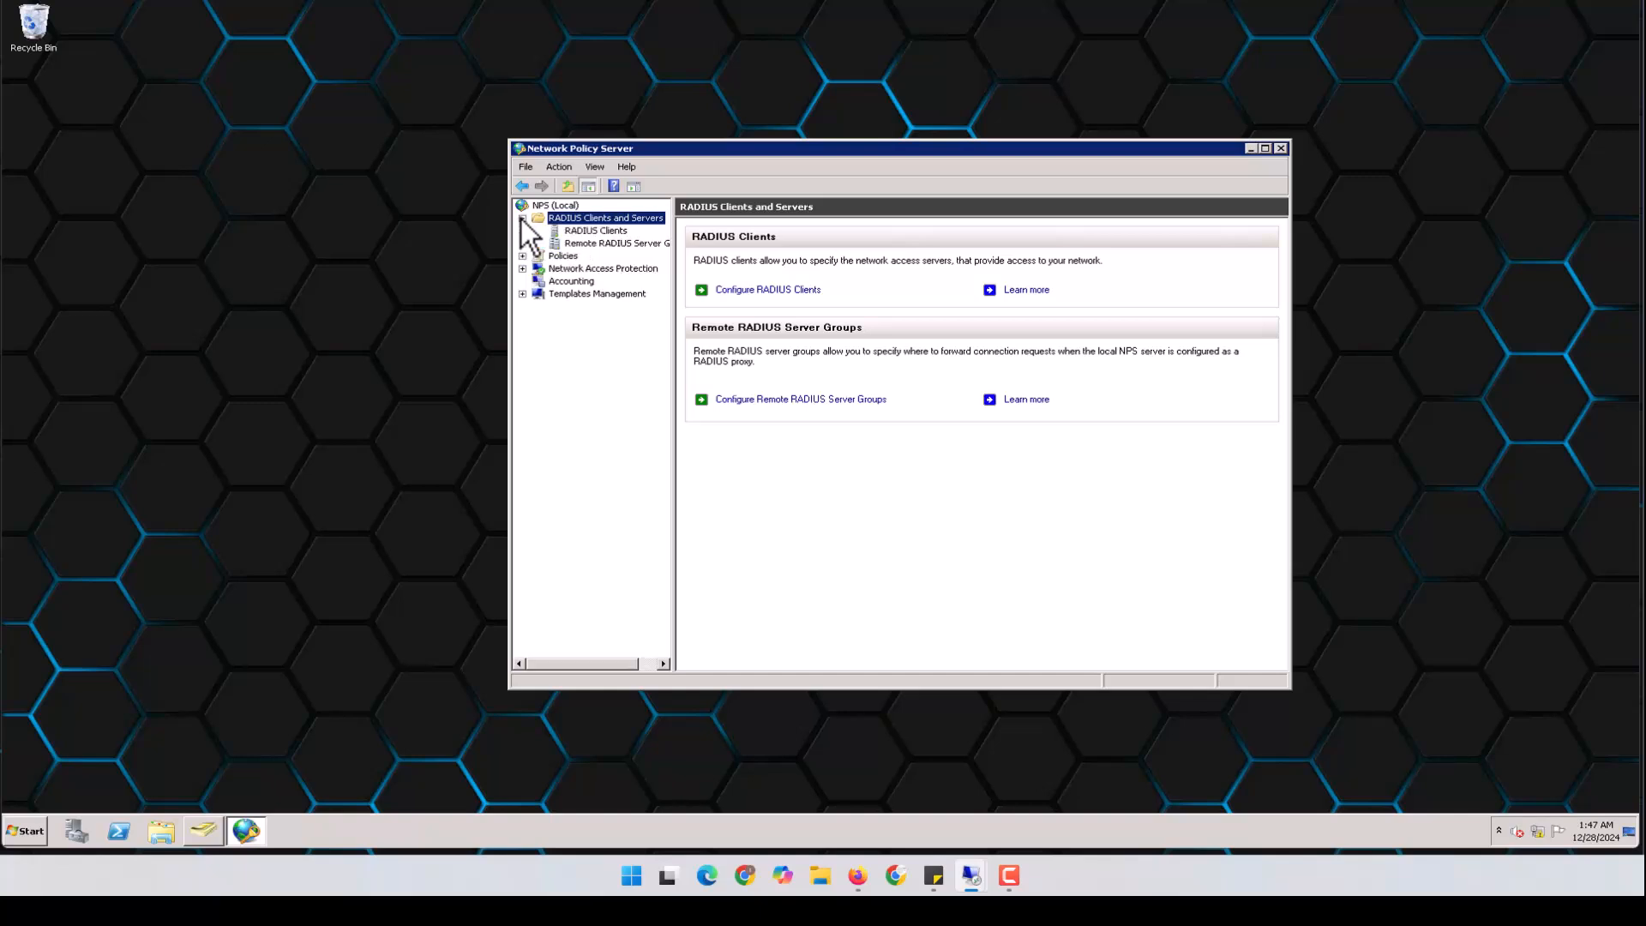
pyautogui.click(598, 230)
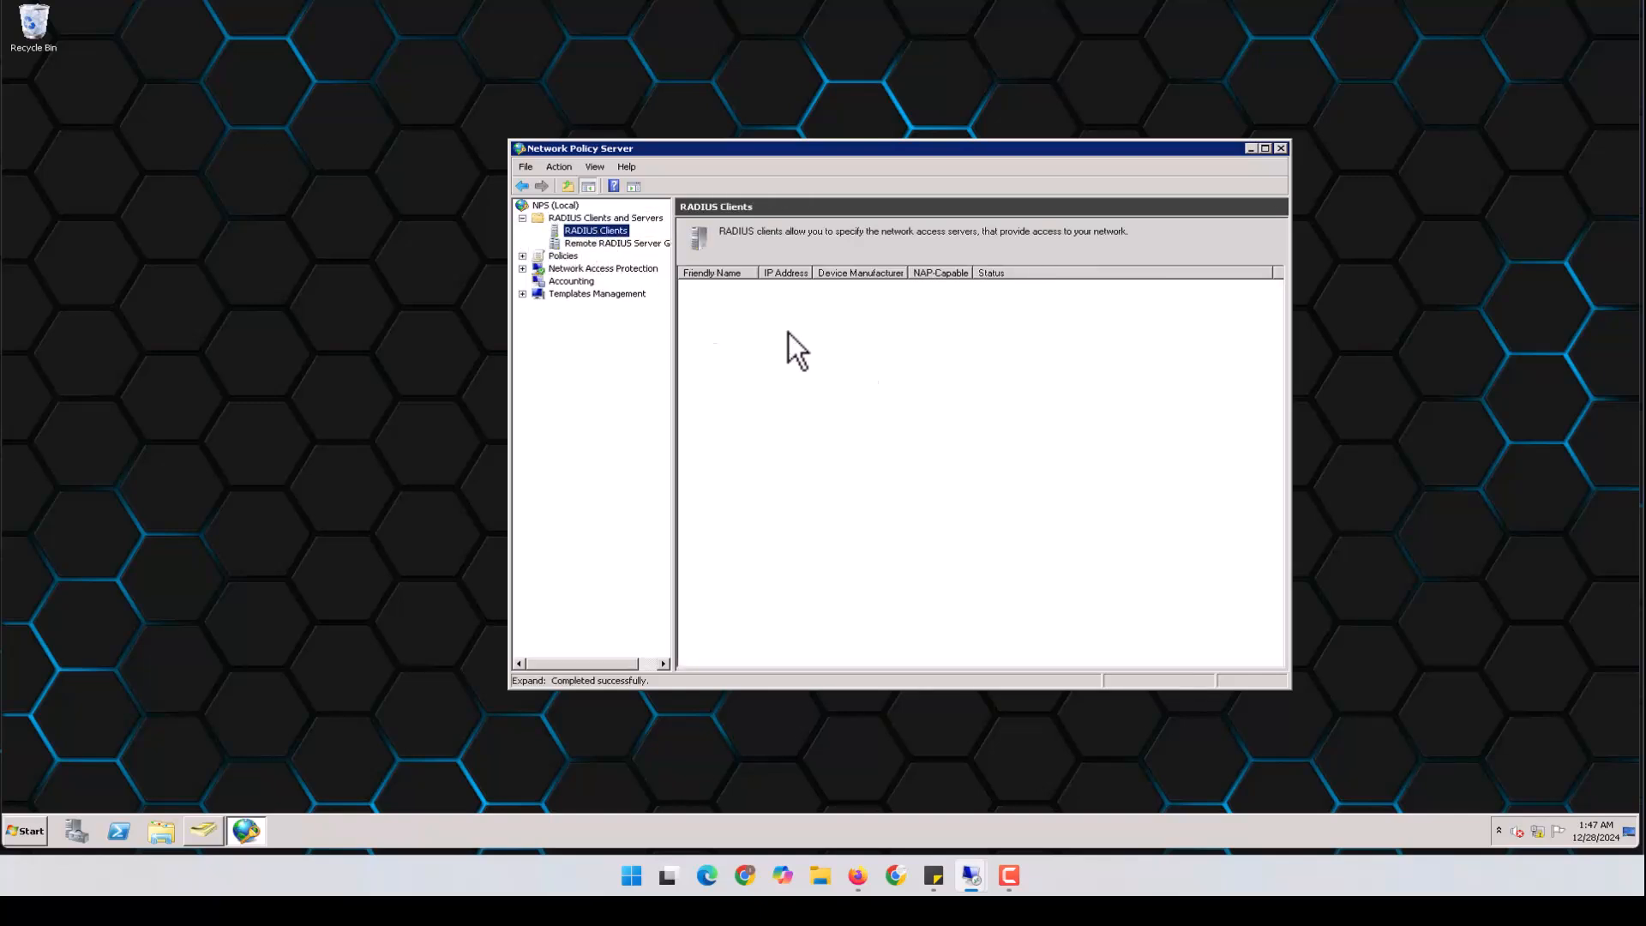
pyautogui.rightClick(615, 233)
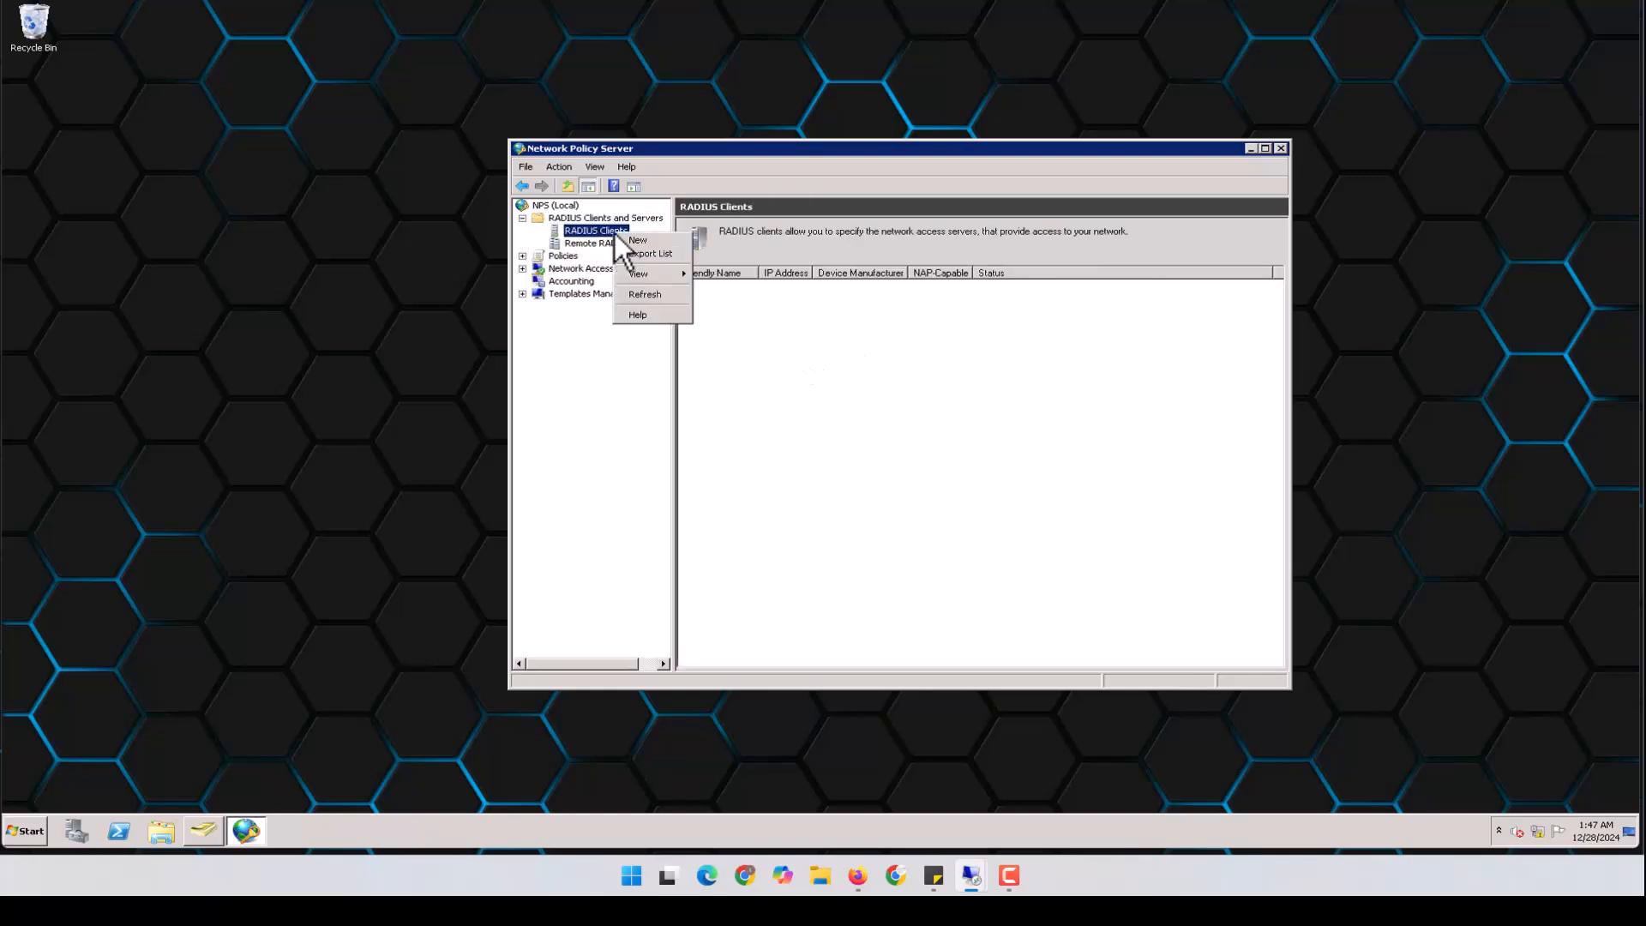
pyautogui.click(641, 239)
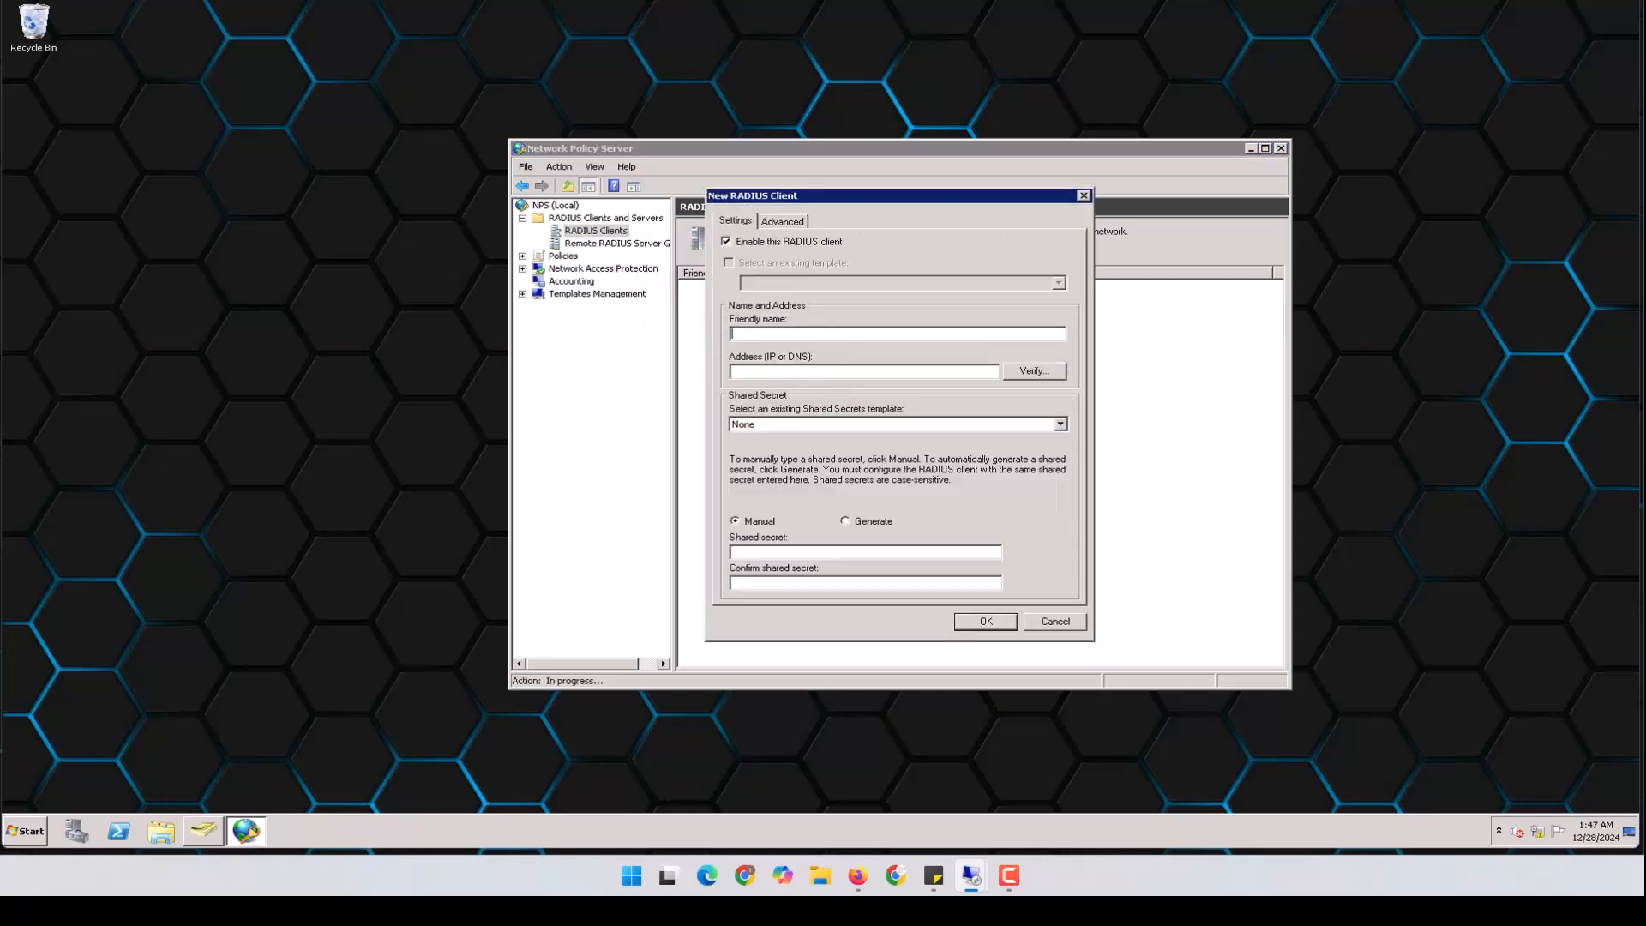
pyautogui.write('F')
pyautogui.write('ortiGate')
pyautogui.write('19')
pyautogui.write('2.168.50.2')
pyautogui.moveTo(799, 374); pyautogui.dragTo(679, 374)
pyautogui.moveTo(857, 875)
pyautogui.click(850, 796)
# Use a manually entered shared secret instead of a generated one and save the FortiGate client
pyautogui.click(855, 521)
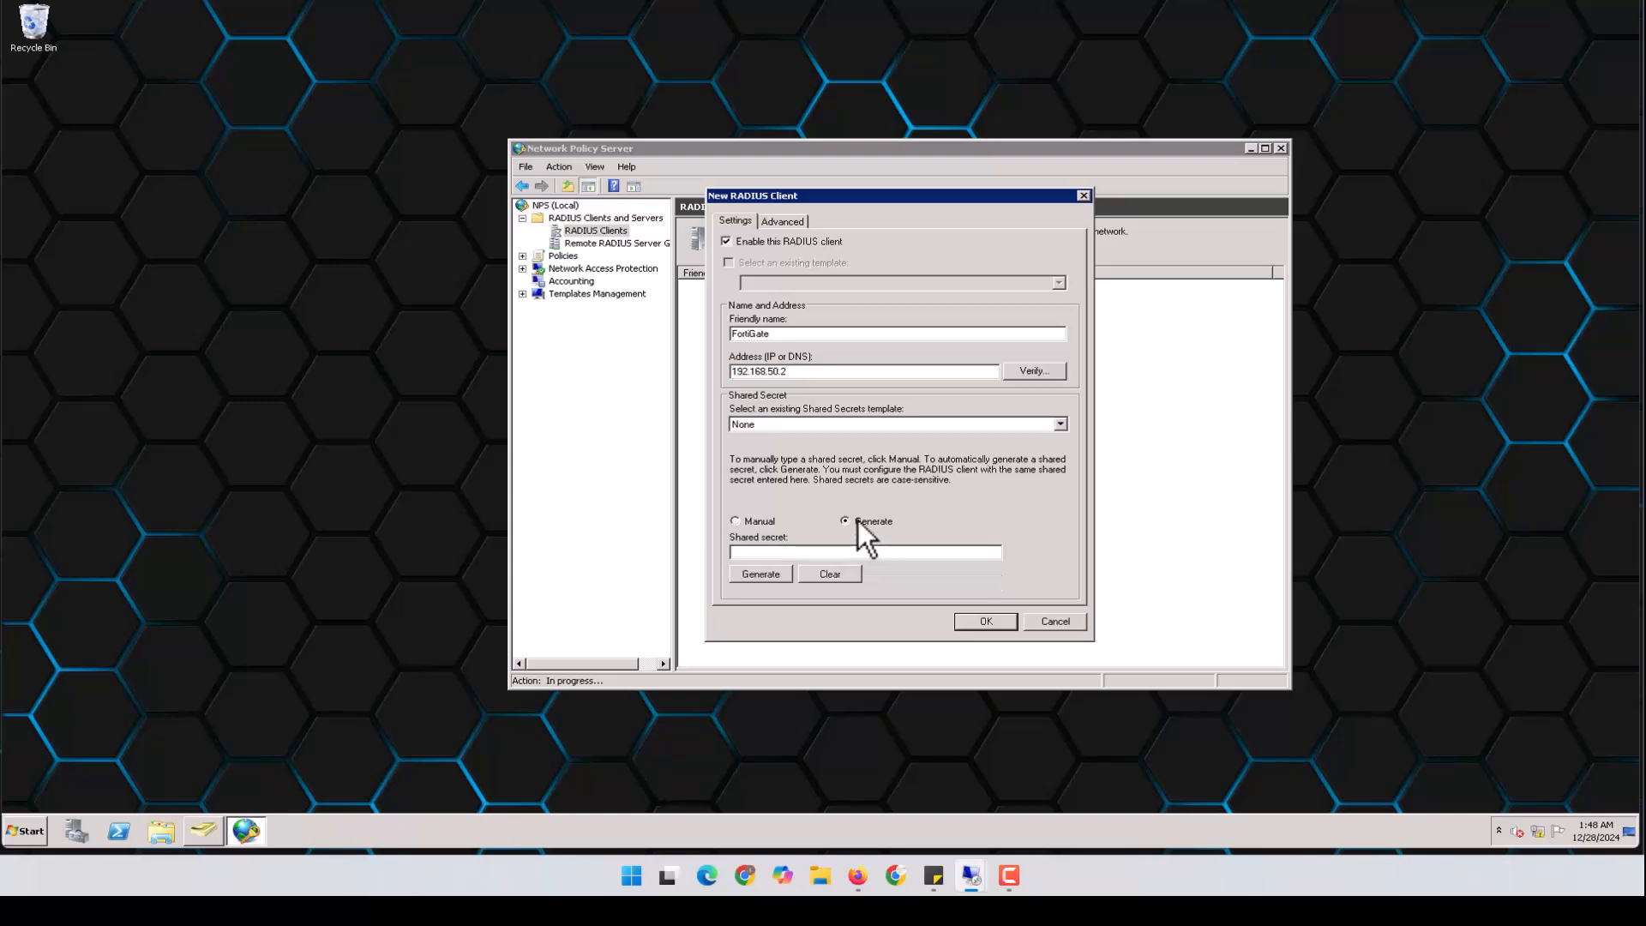
pyautogui.click(771, 575)
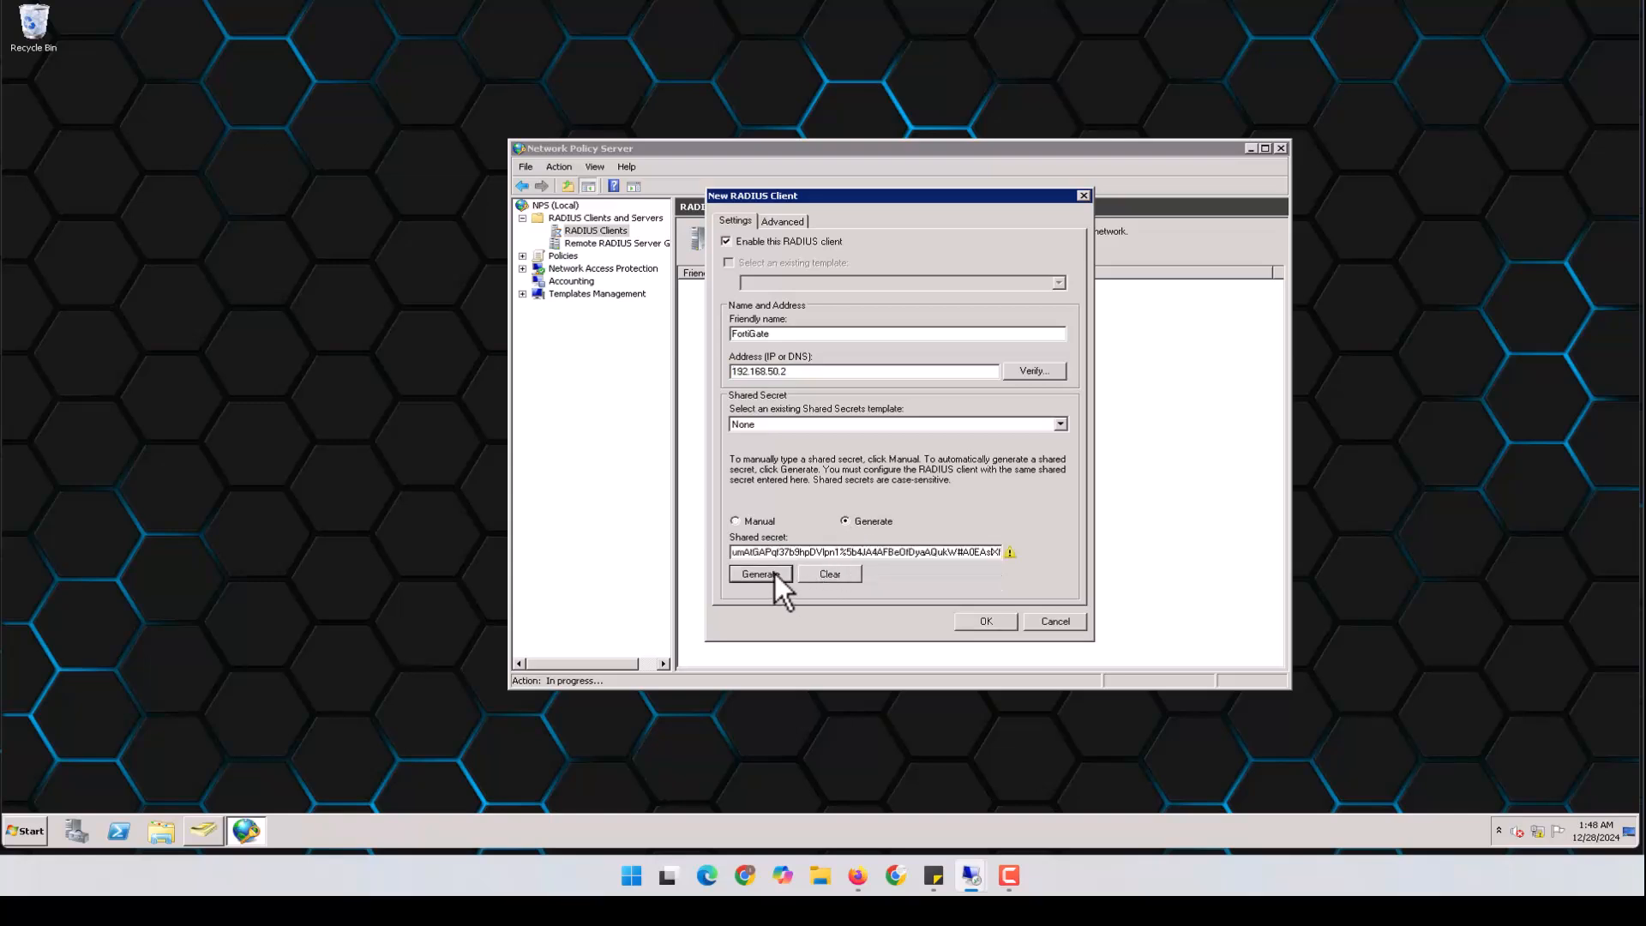
pyautogui.click(842, 576)
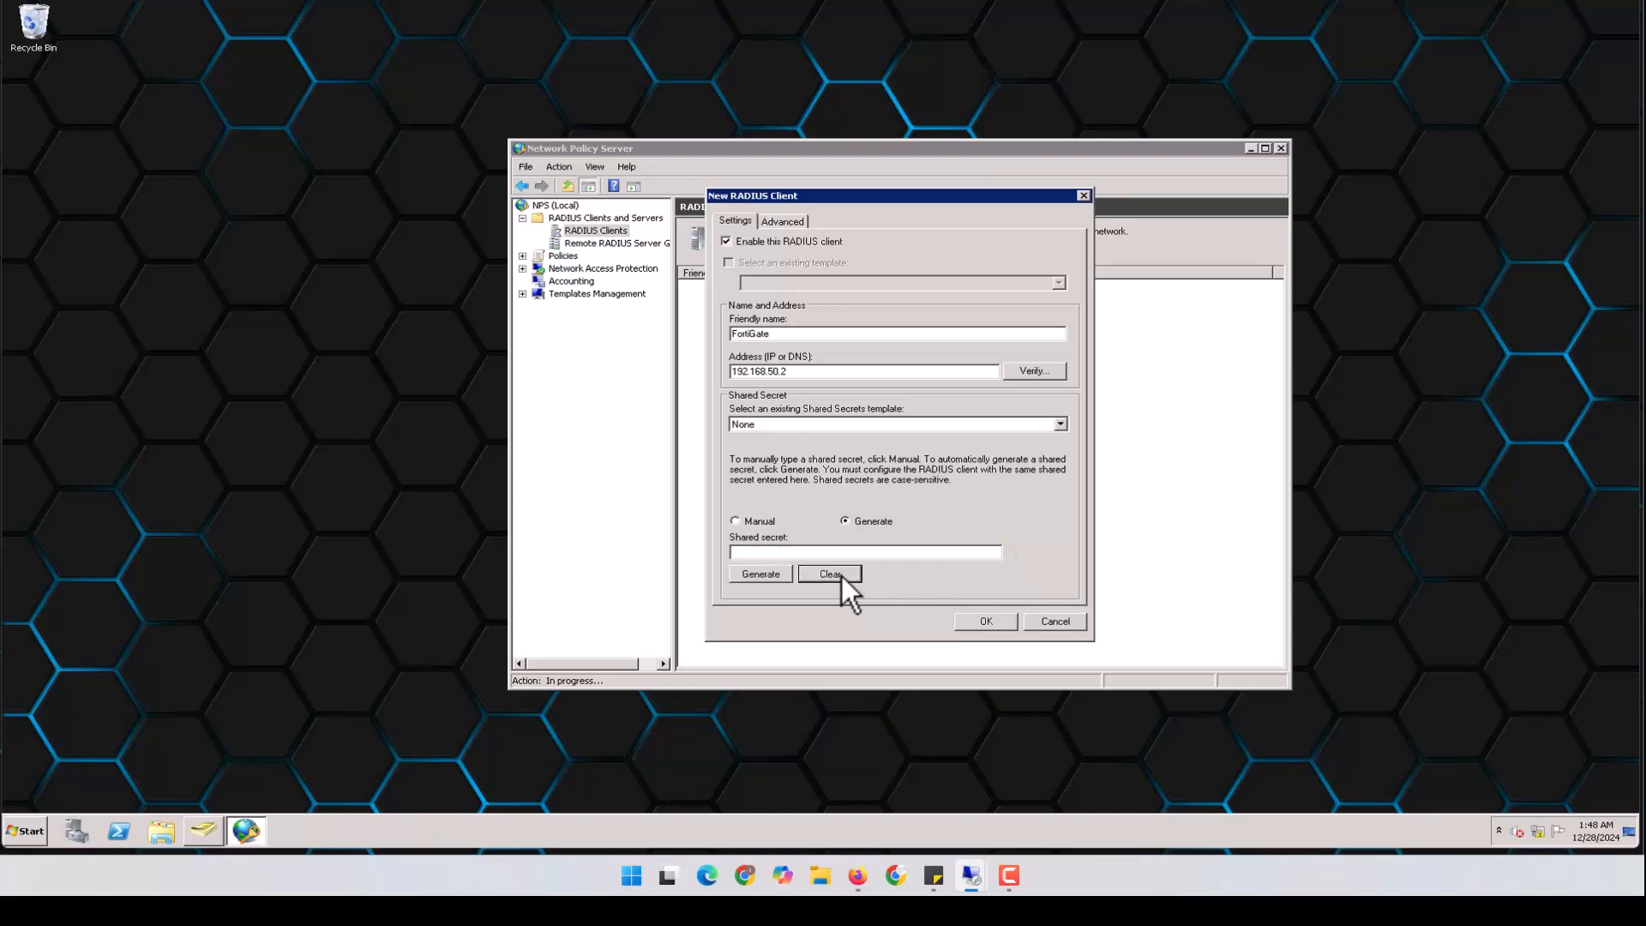
pyautogui.click(756, 521)
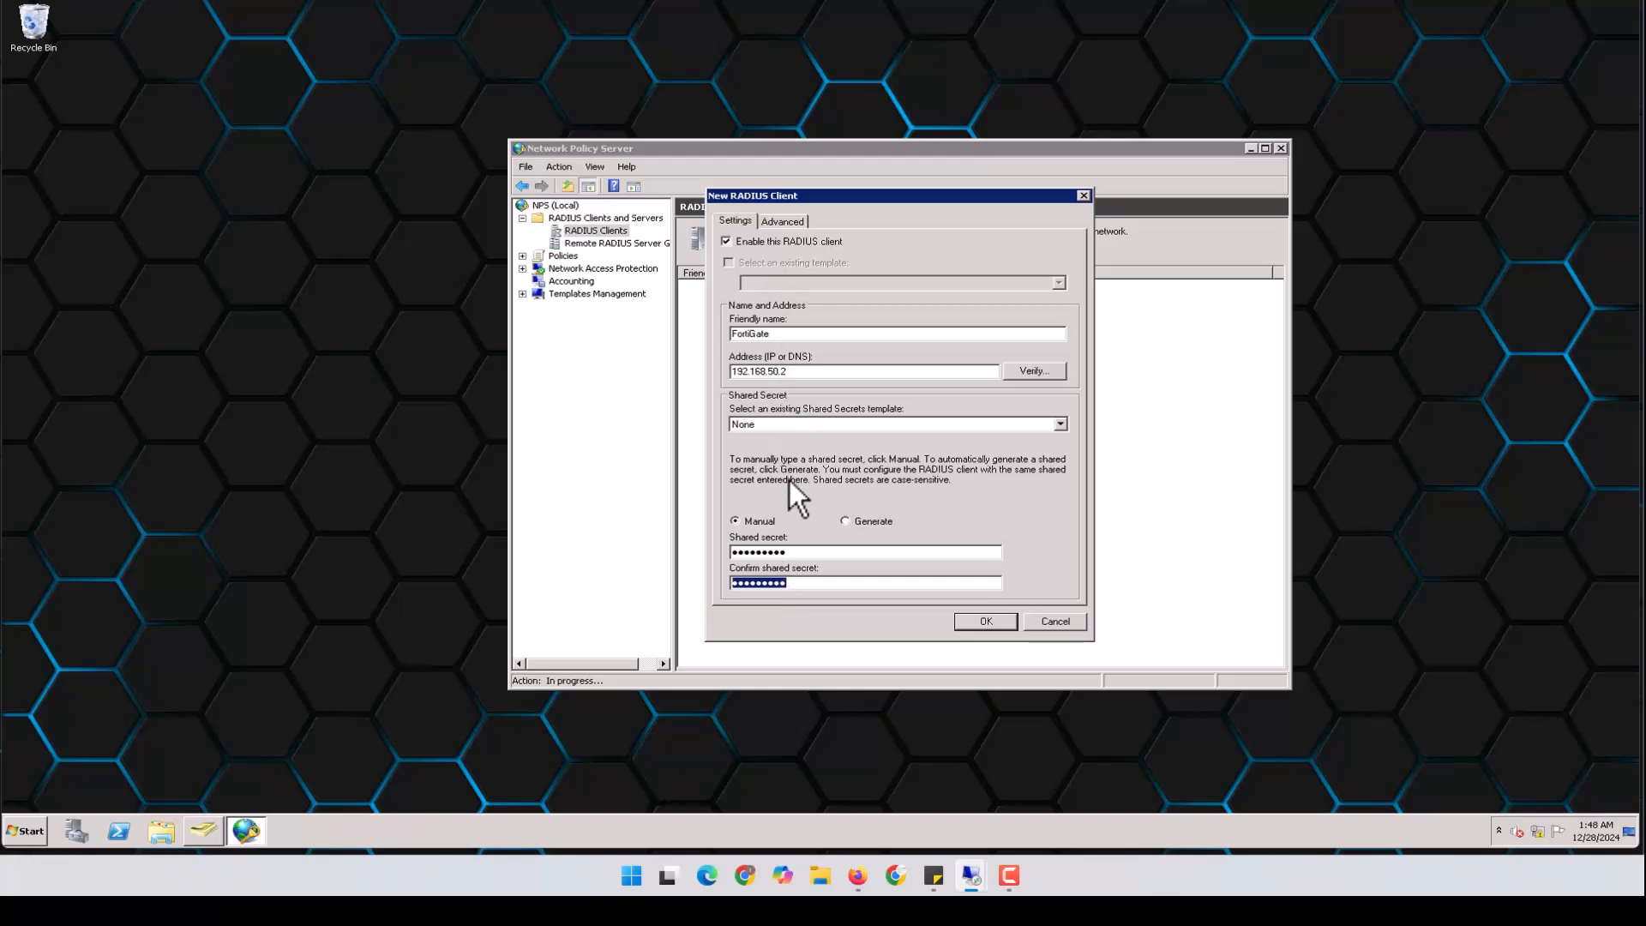
pyautogui.click(981, 624)
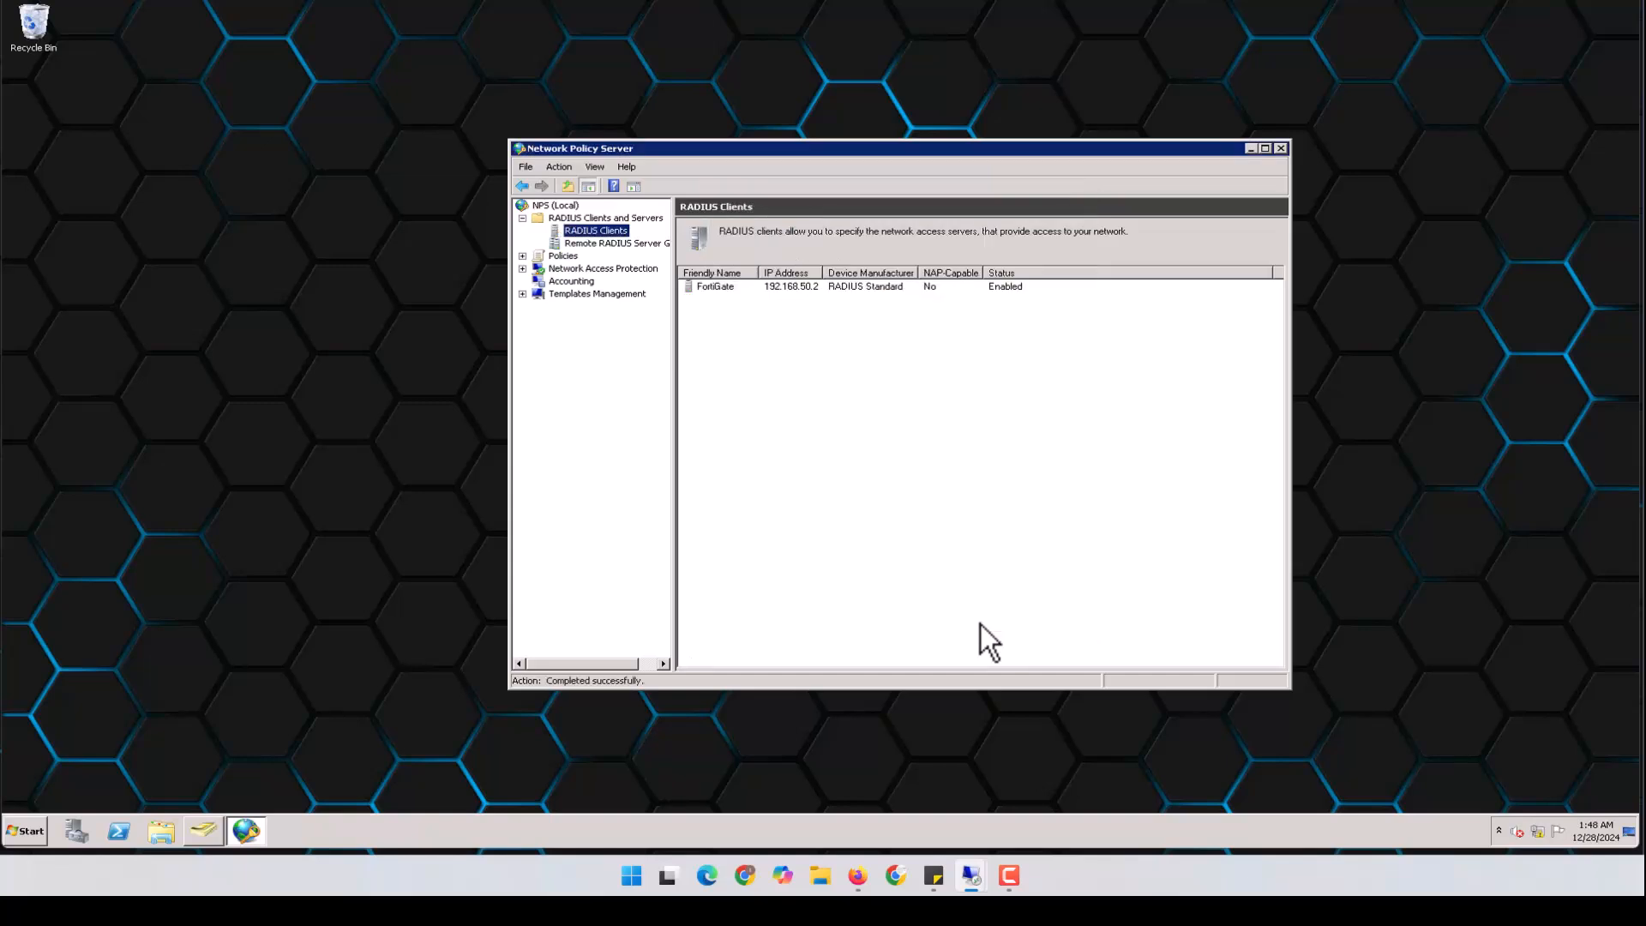
# Minimize the remote server session and return to the FortiGate RADIUS Servers page
pyautogui.click(730, 289)
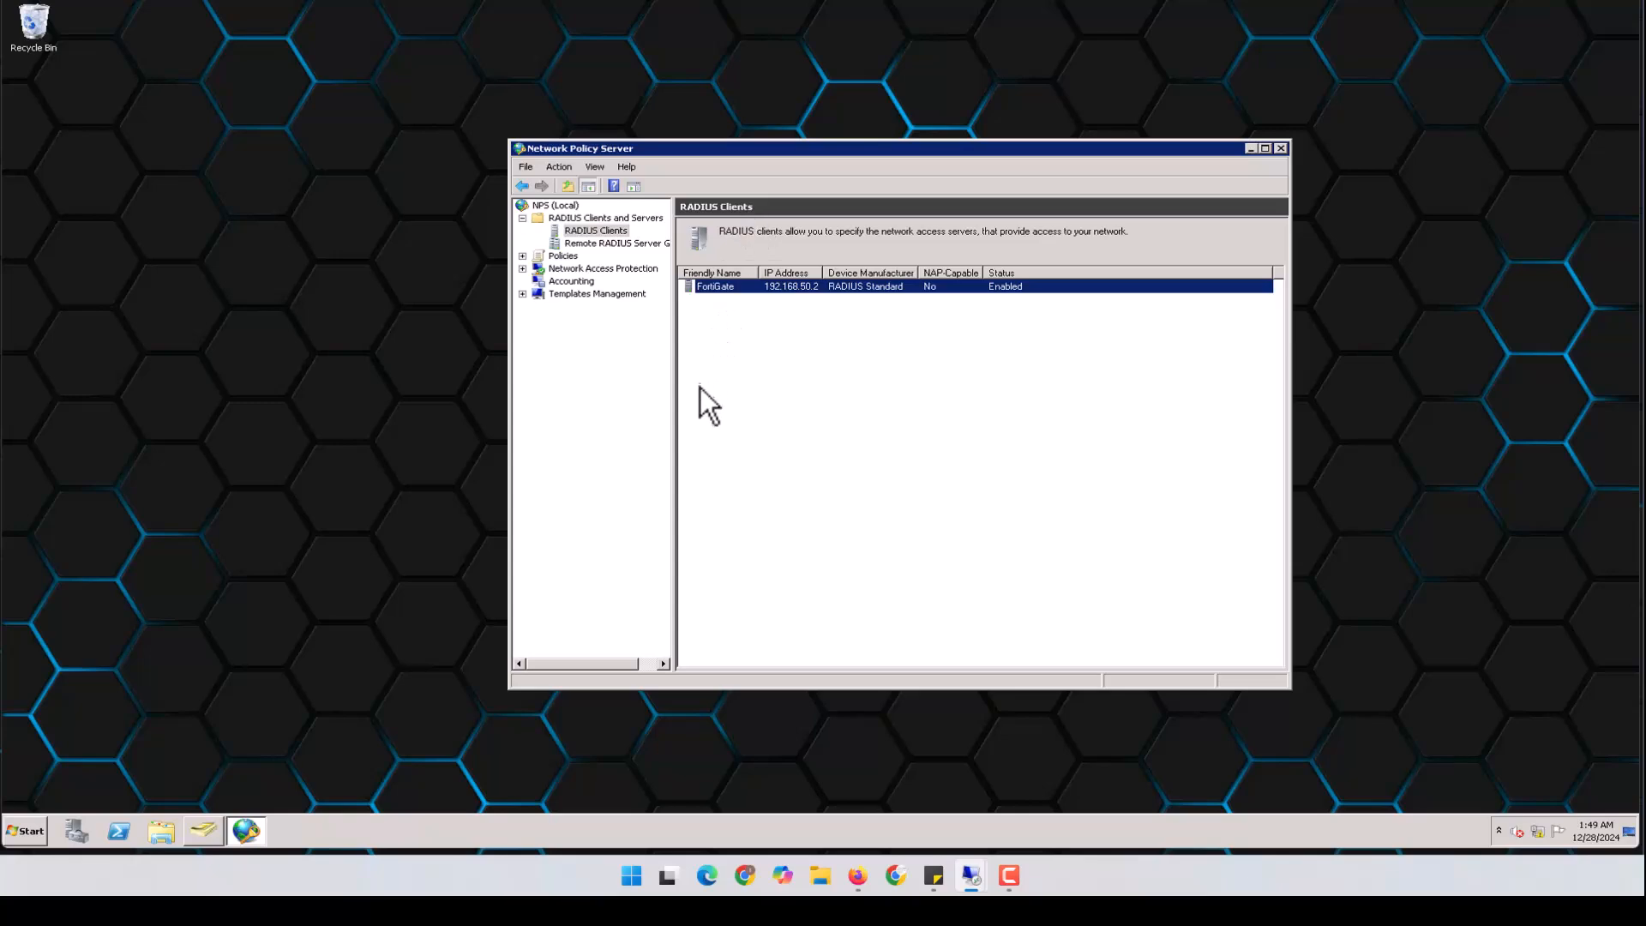
pyautogui.click(1539, 10)
pyautogui.moveTo(971, 873)
pyautogui.click(909, 796)
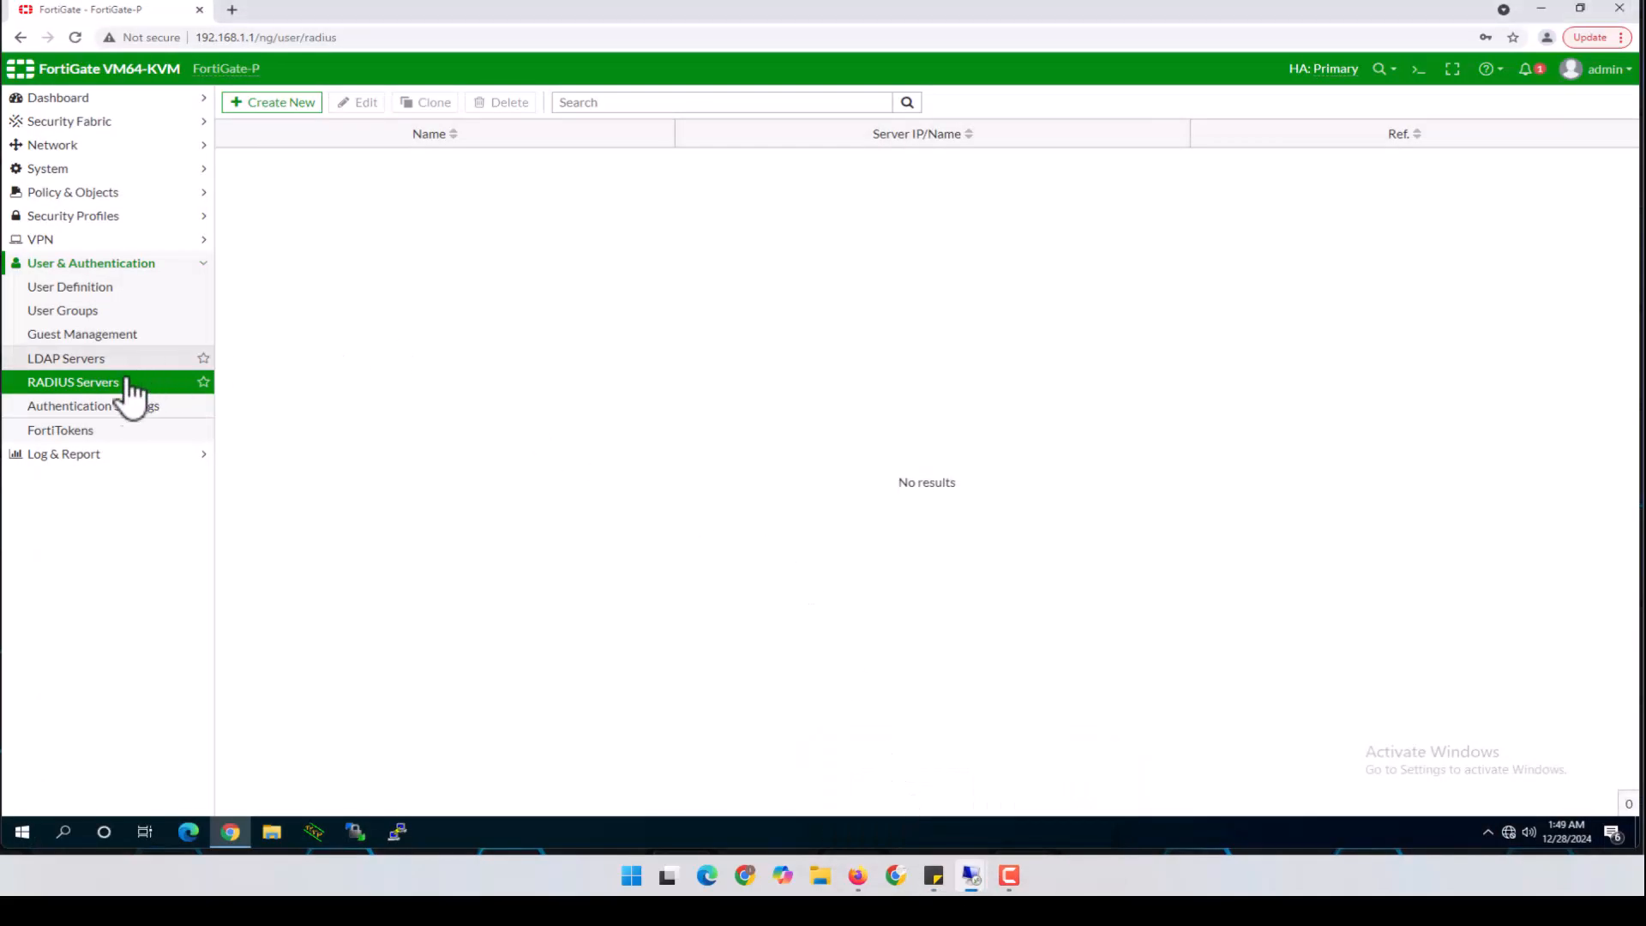
pyautogui.click(94, 387)
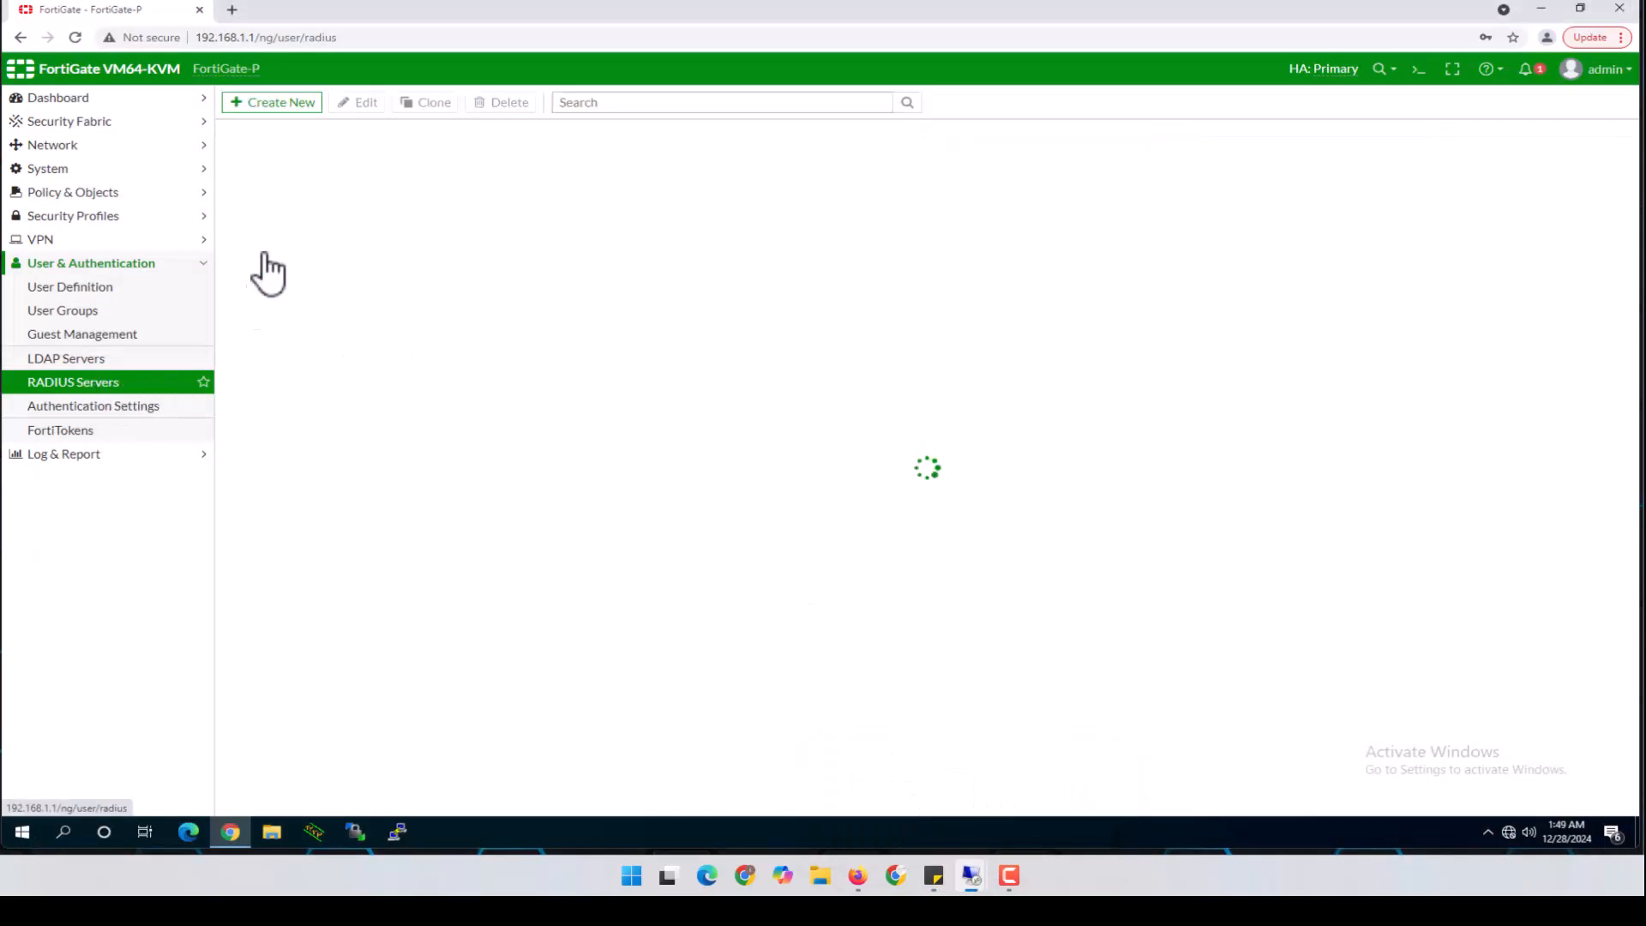
# Begin a new RADIUS server form with the name RADIUS_Srv filled in
pyautogui.click(271, 104)
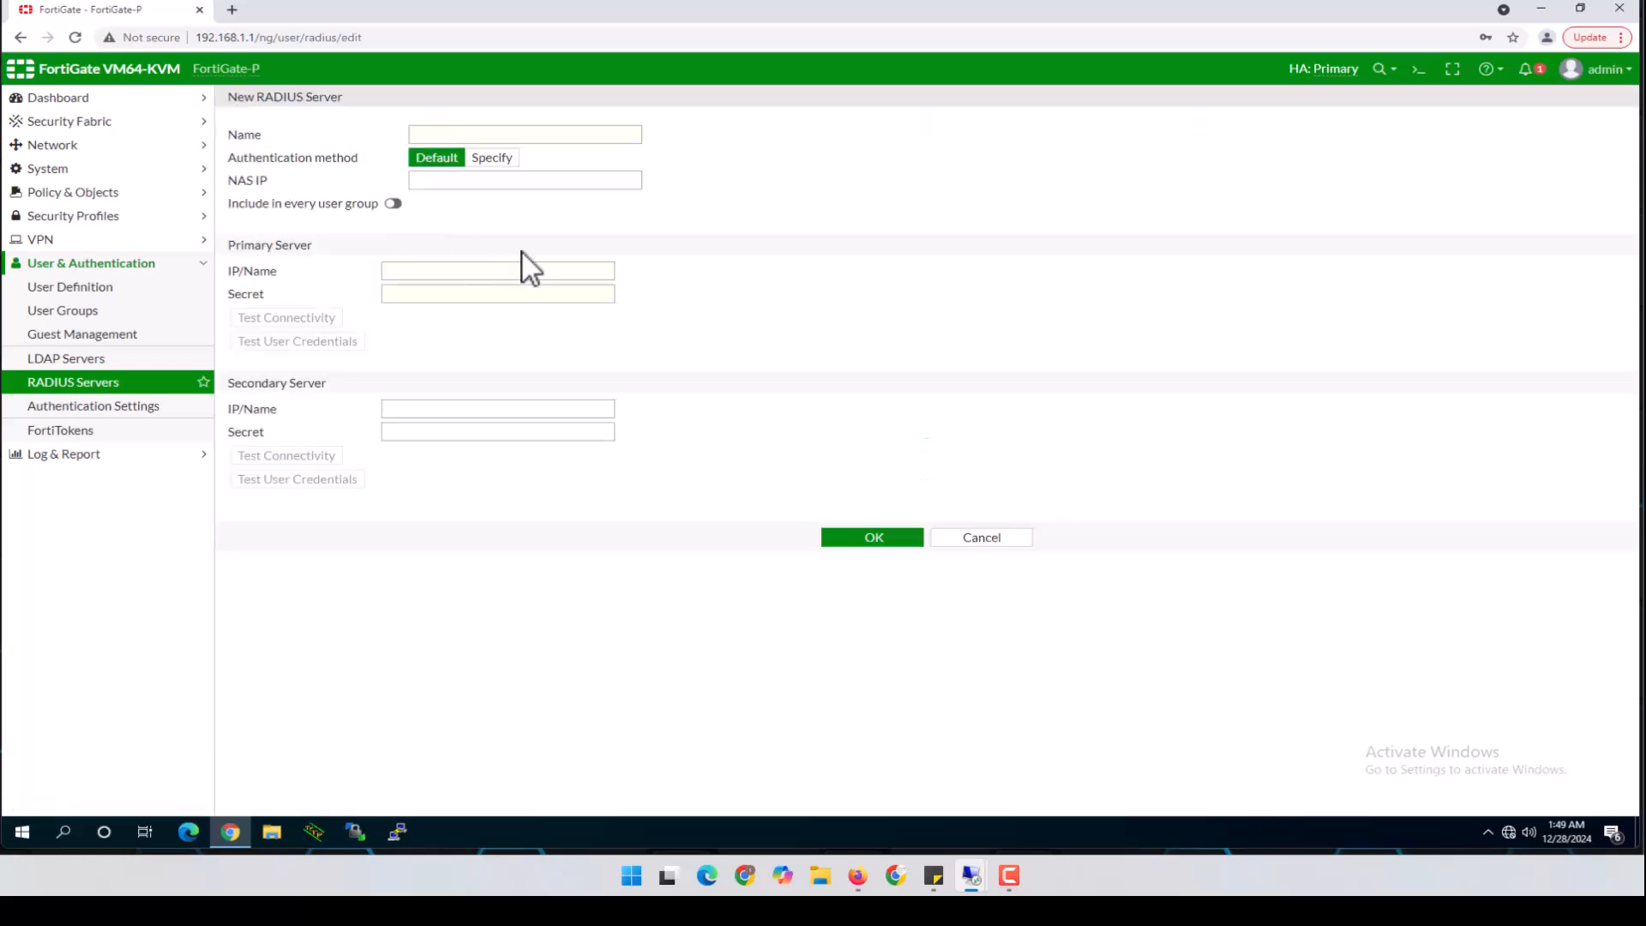
pyautogui.click(453, 135)
pyautogui.write('RADIUS_Srv')
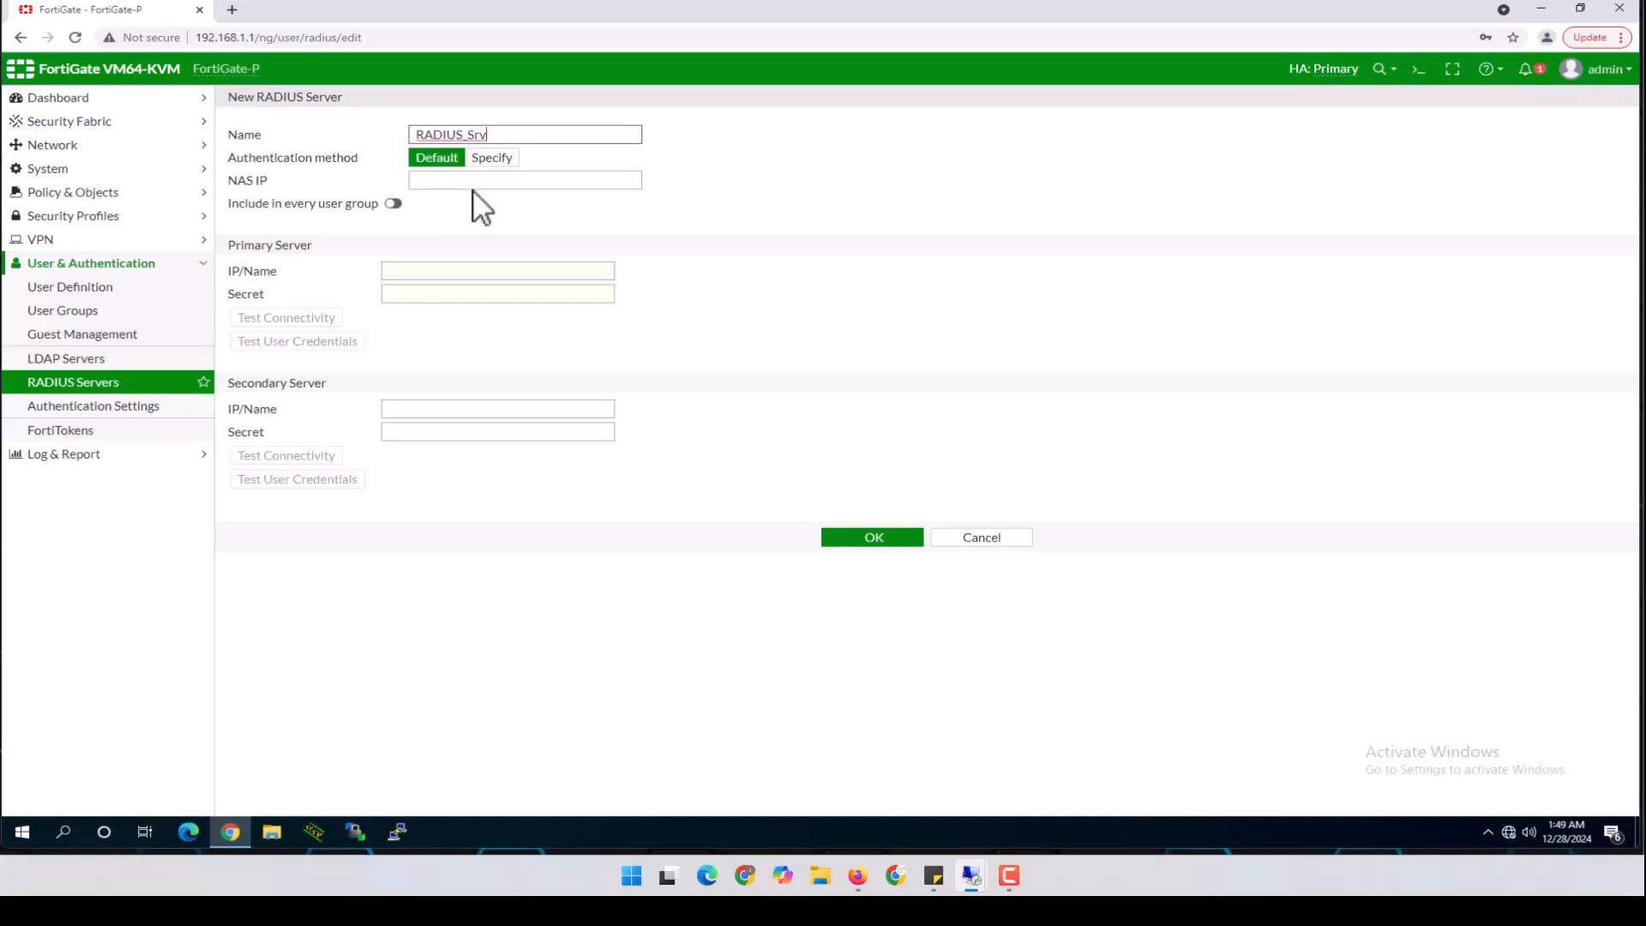
pyautogui.click(469, 184)
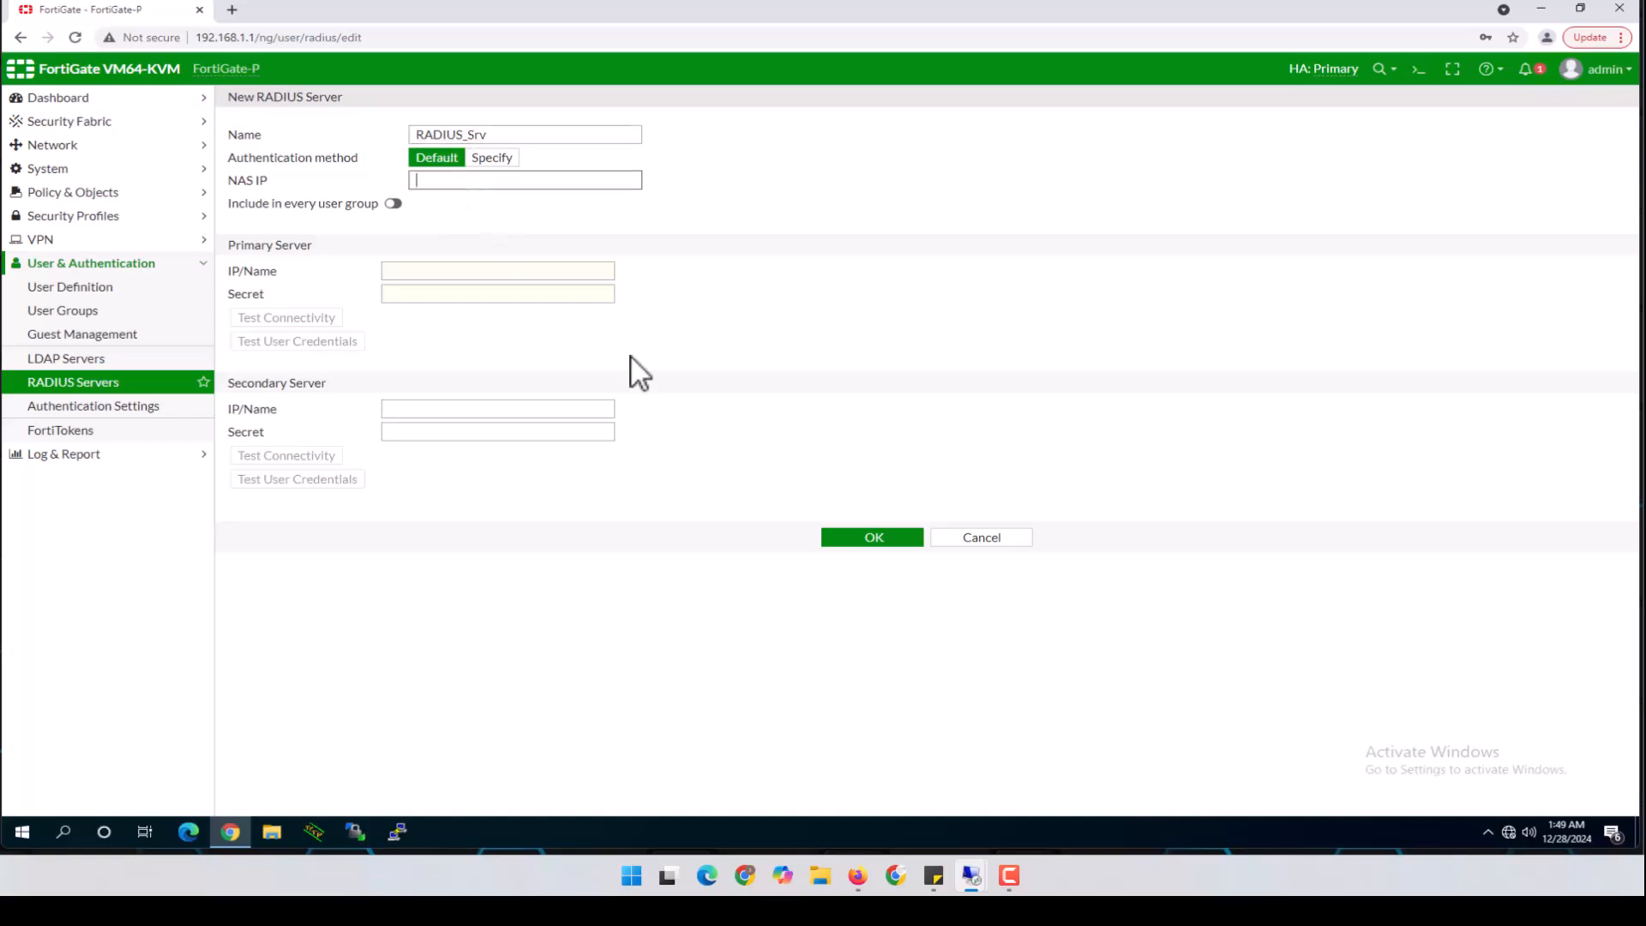
pyautogui.moveTo(858, 876)
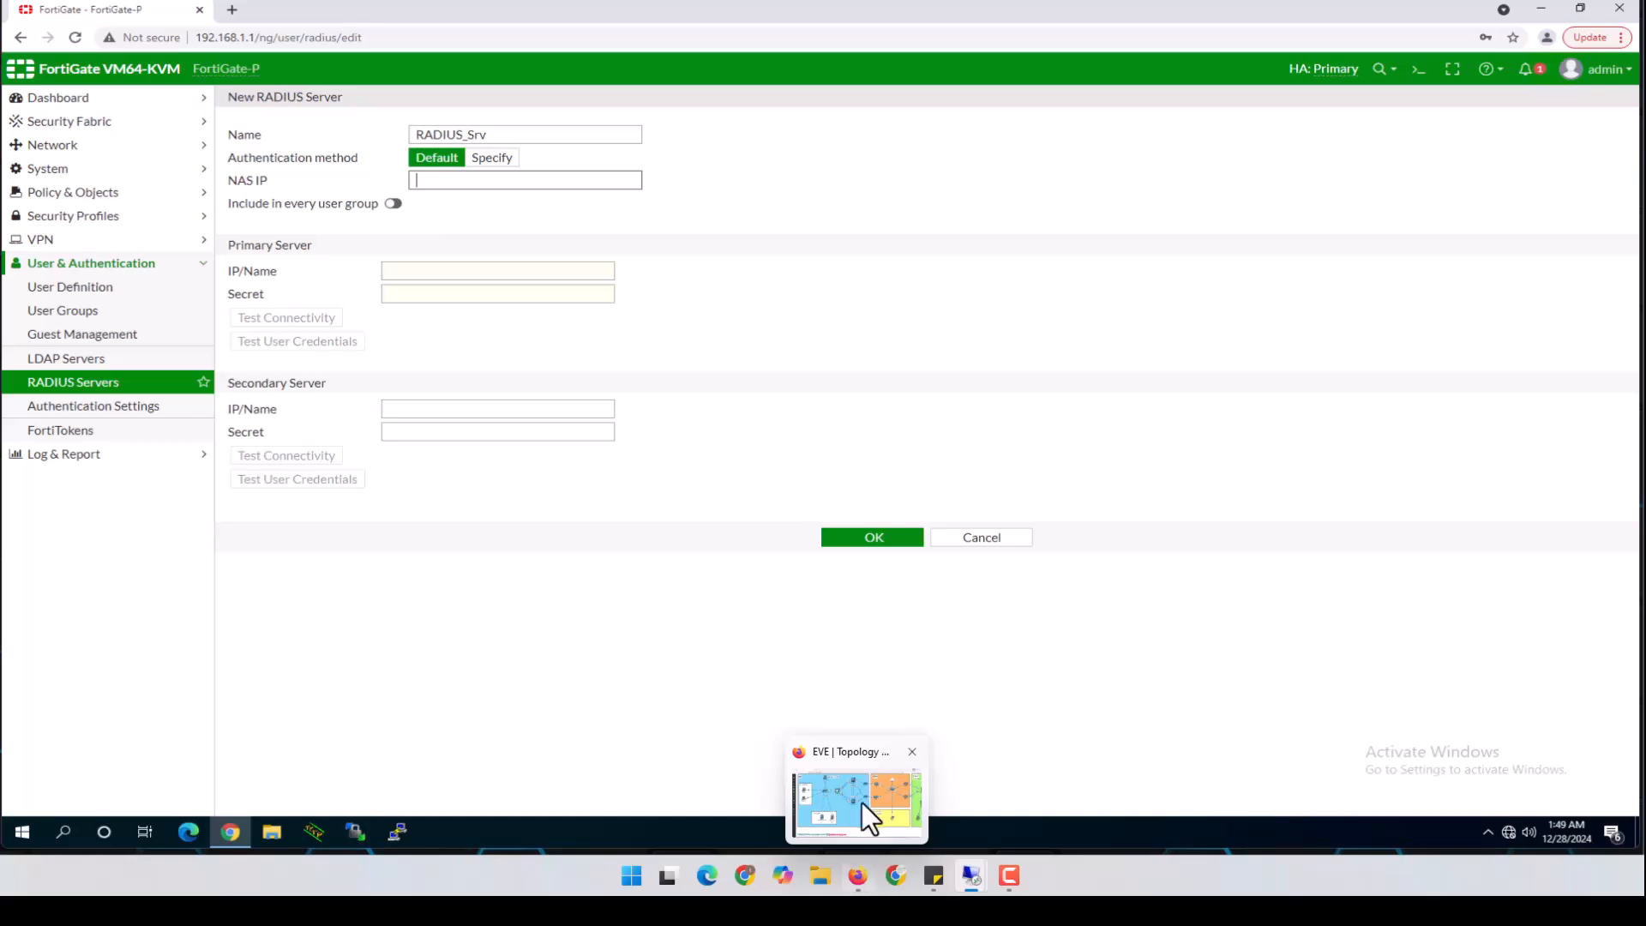
pyautogui.click(863, 810)
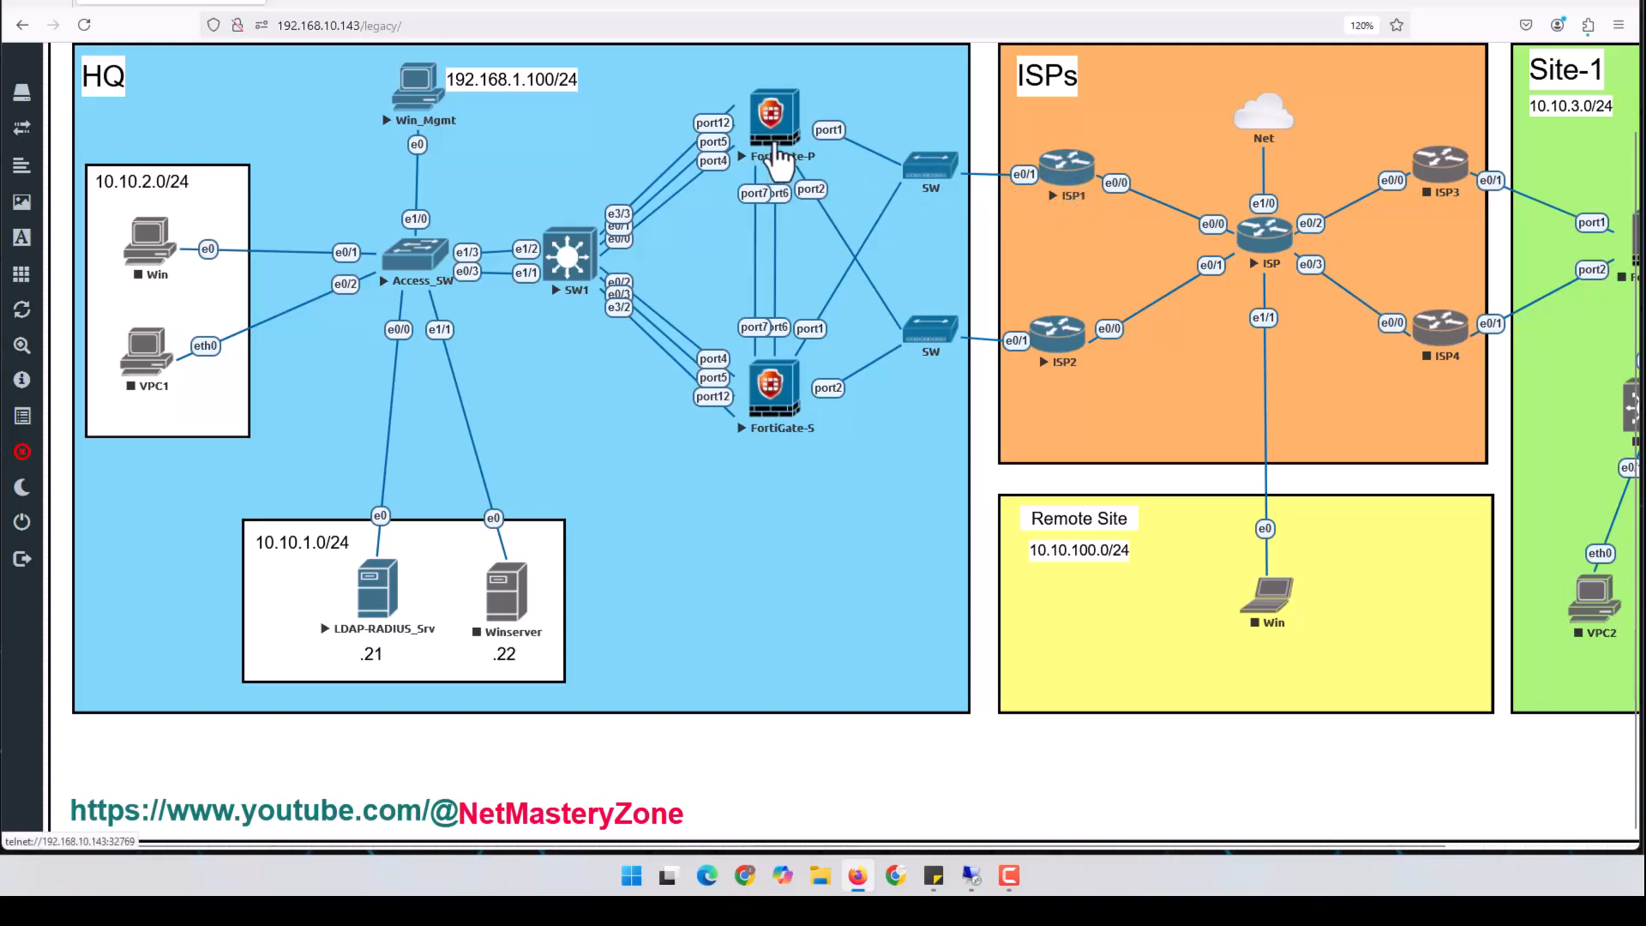
pyautogui.click(1539, 2)
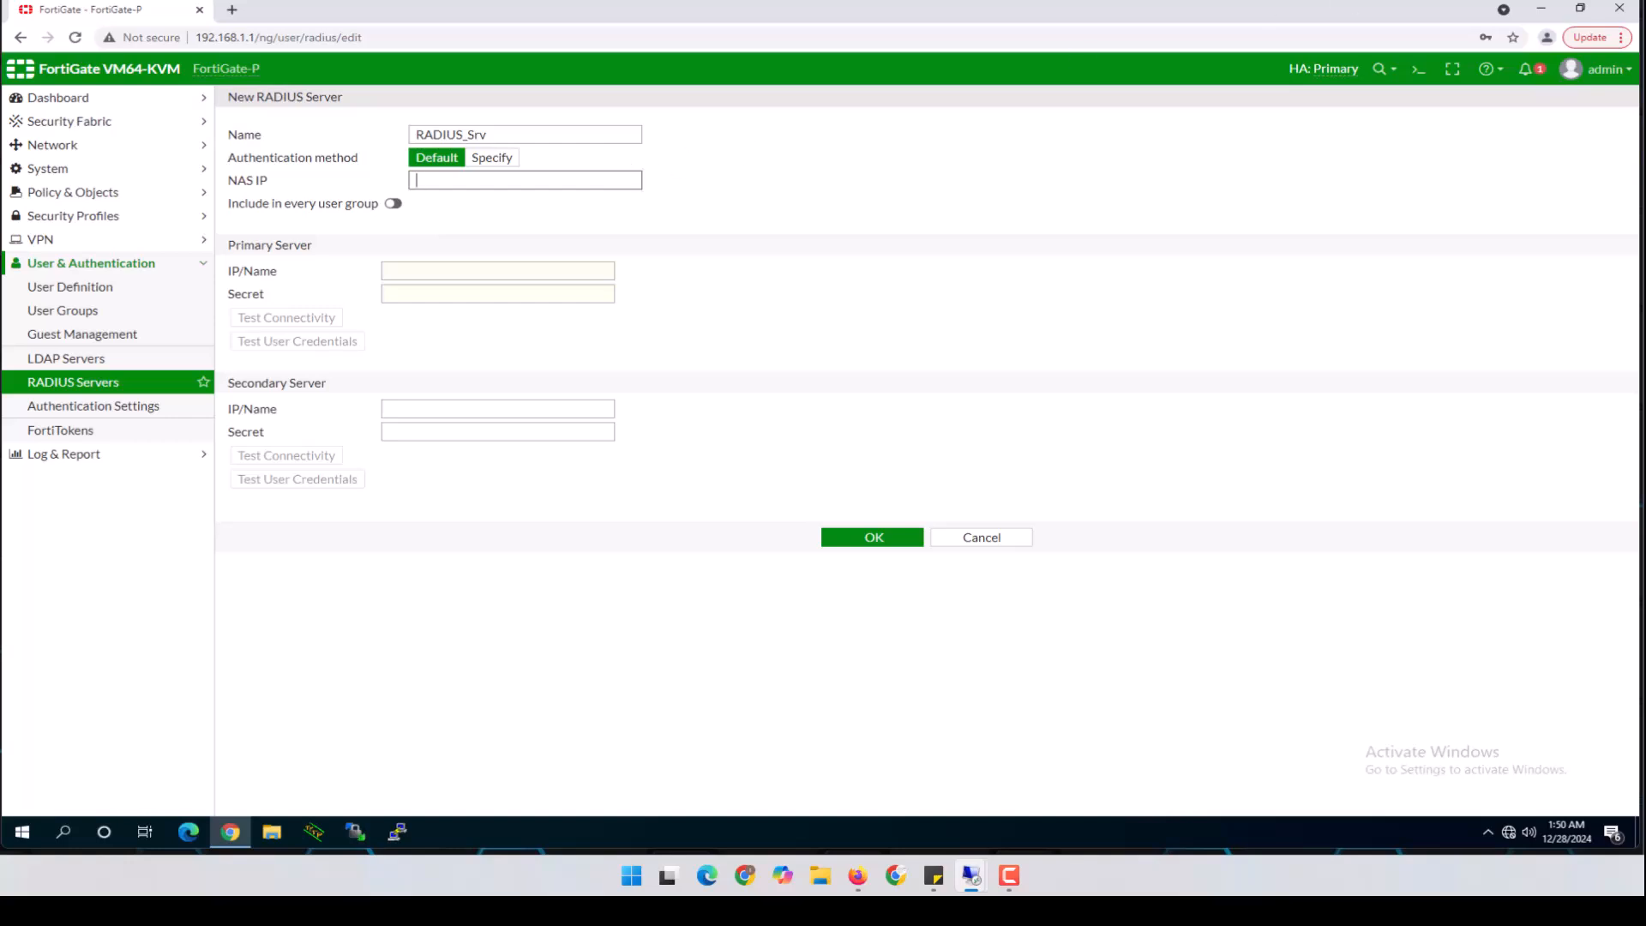
# Enter NAS IP 192.168.50.1, primary server 10.10.1.21 and its secret; connectivity test reports Successful
pyautogui.write('192.168.50.1')
pyautogui.click(430, 269)
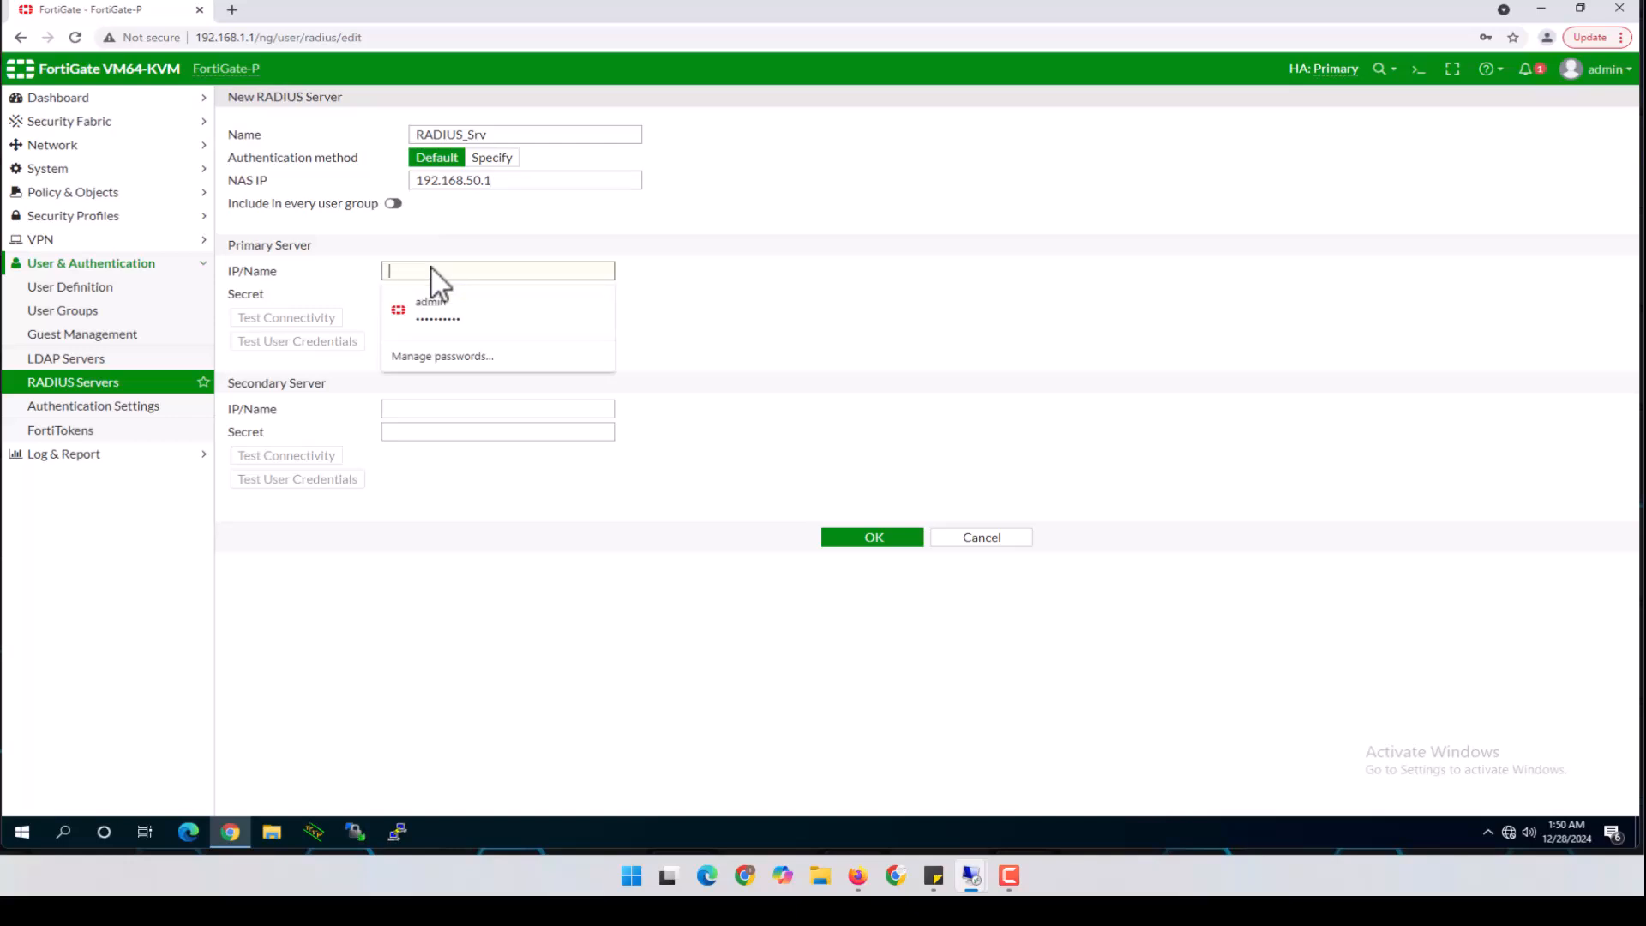
pyautogui.write('10.1')
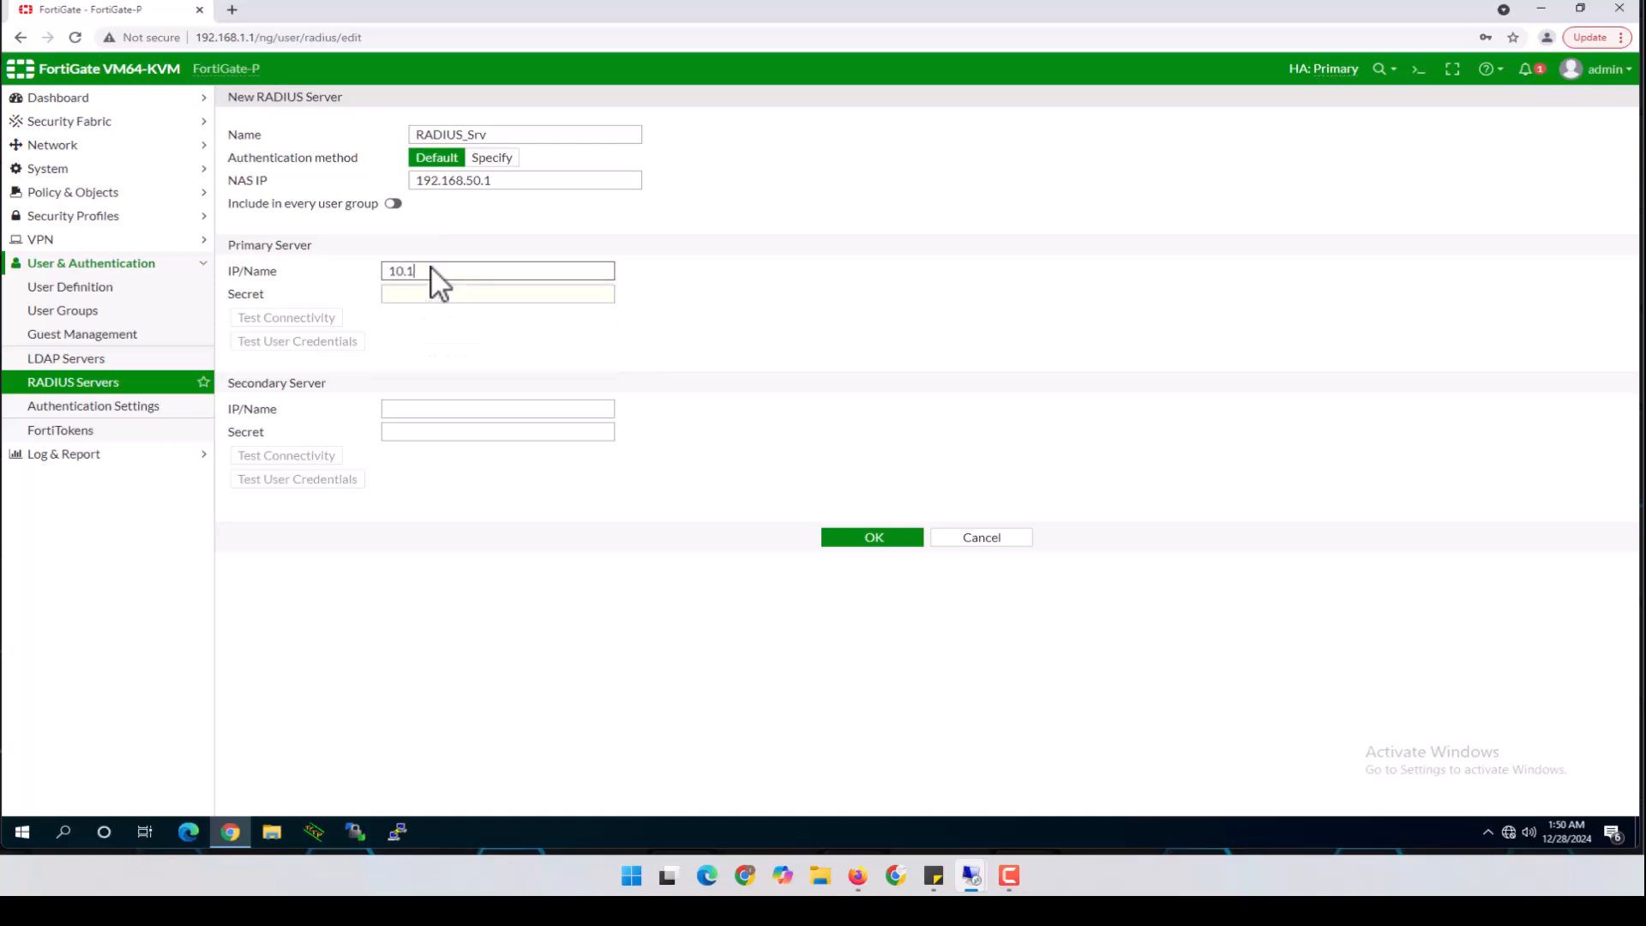
pyautogui.write('0.1.21')
pyautogui.click(449, 296)
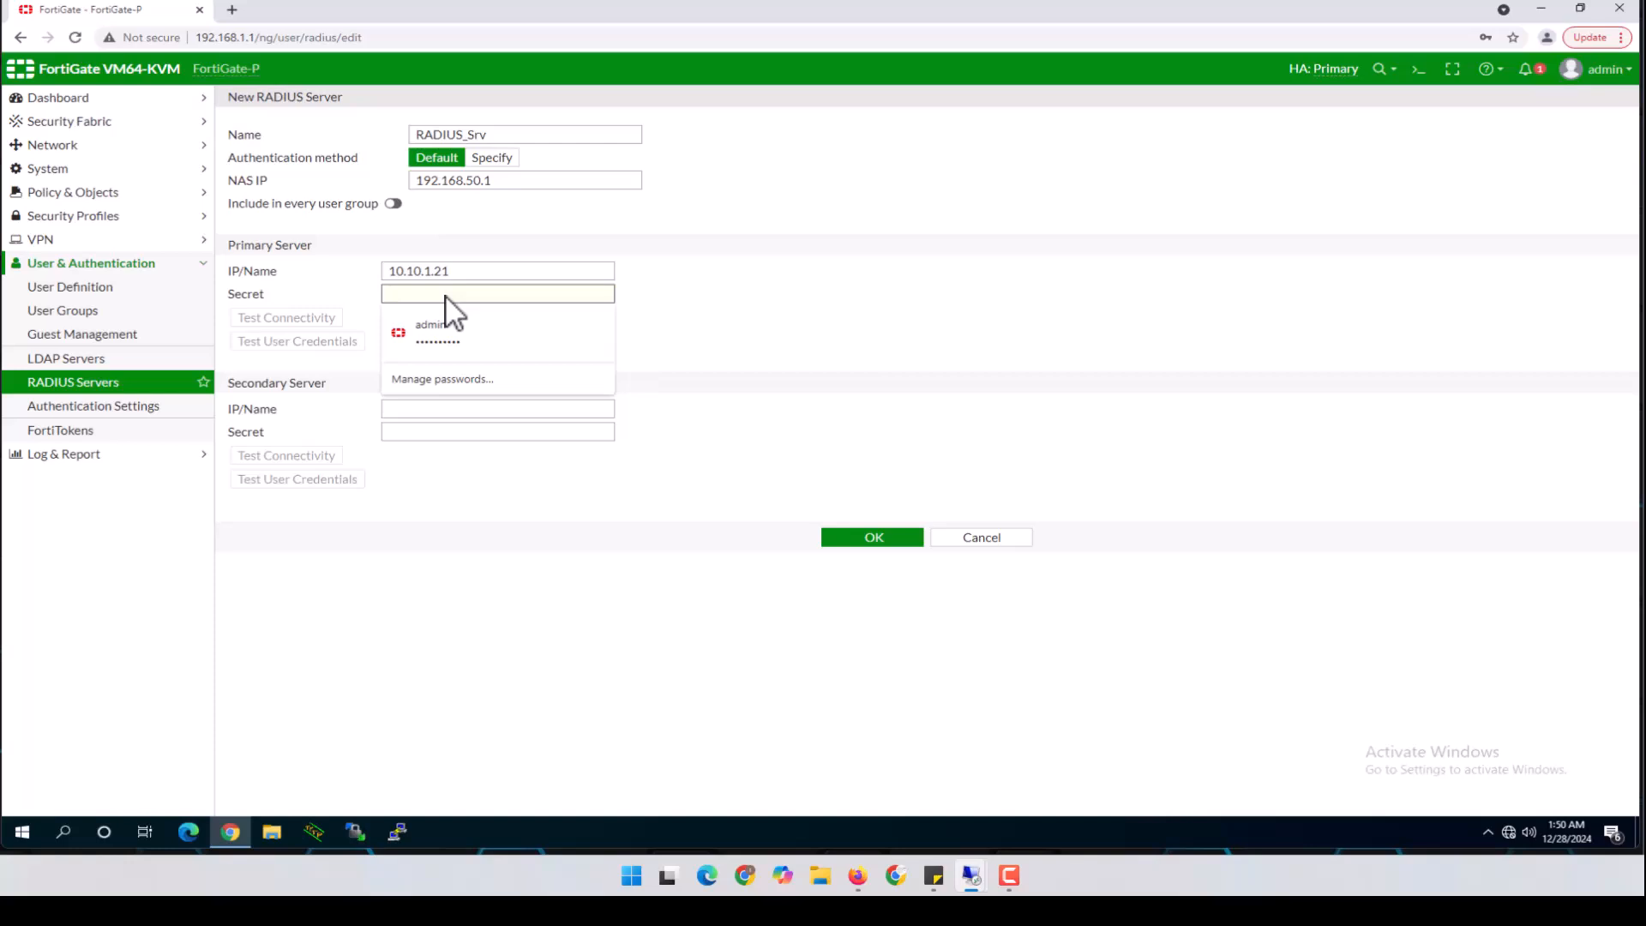
pyautogui.write('•••••••••')
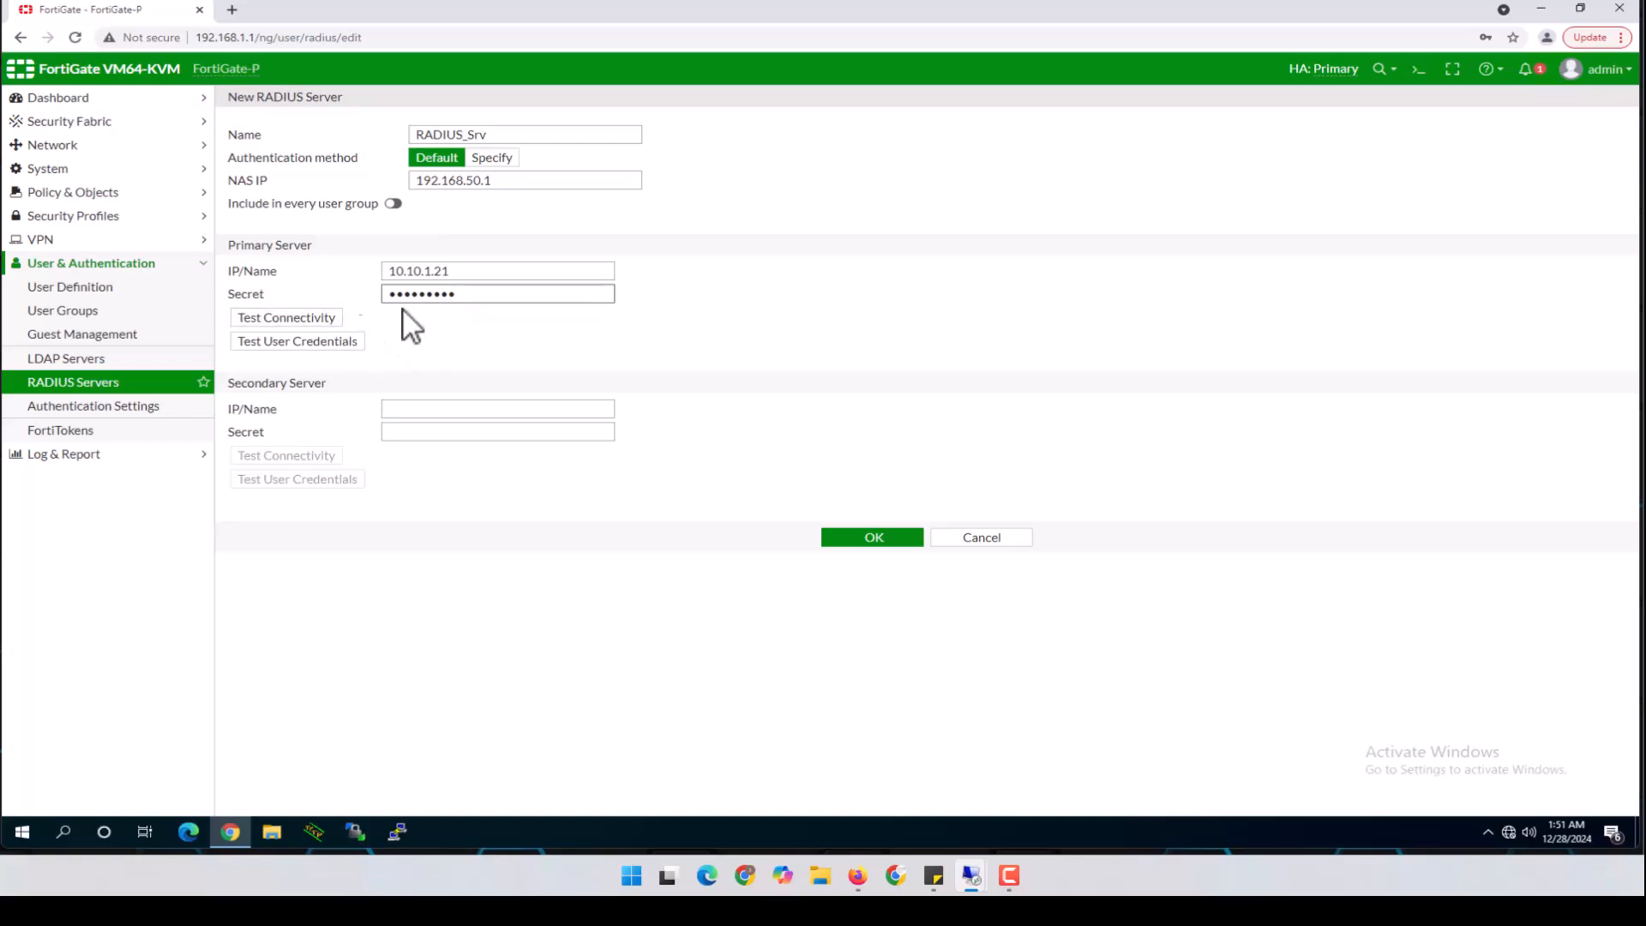
pyautogui.click(281, 318)
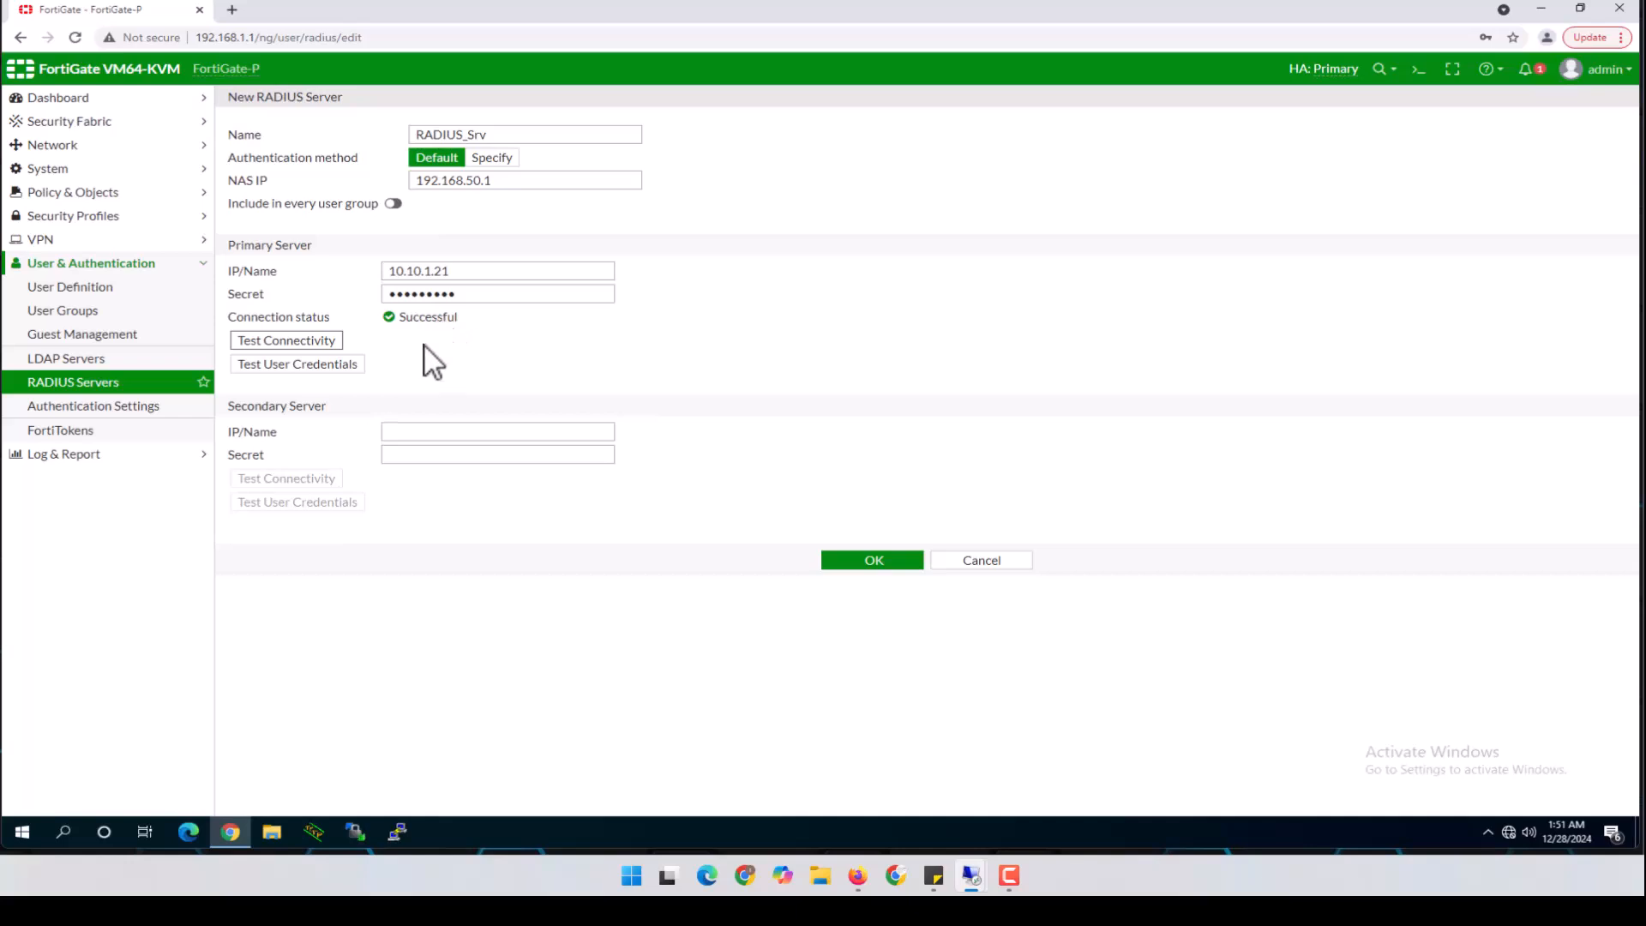
pyautogui.click(285, 365)
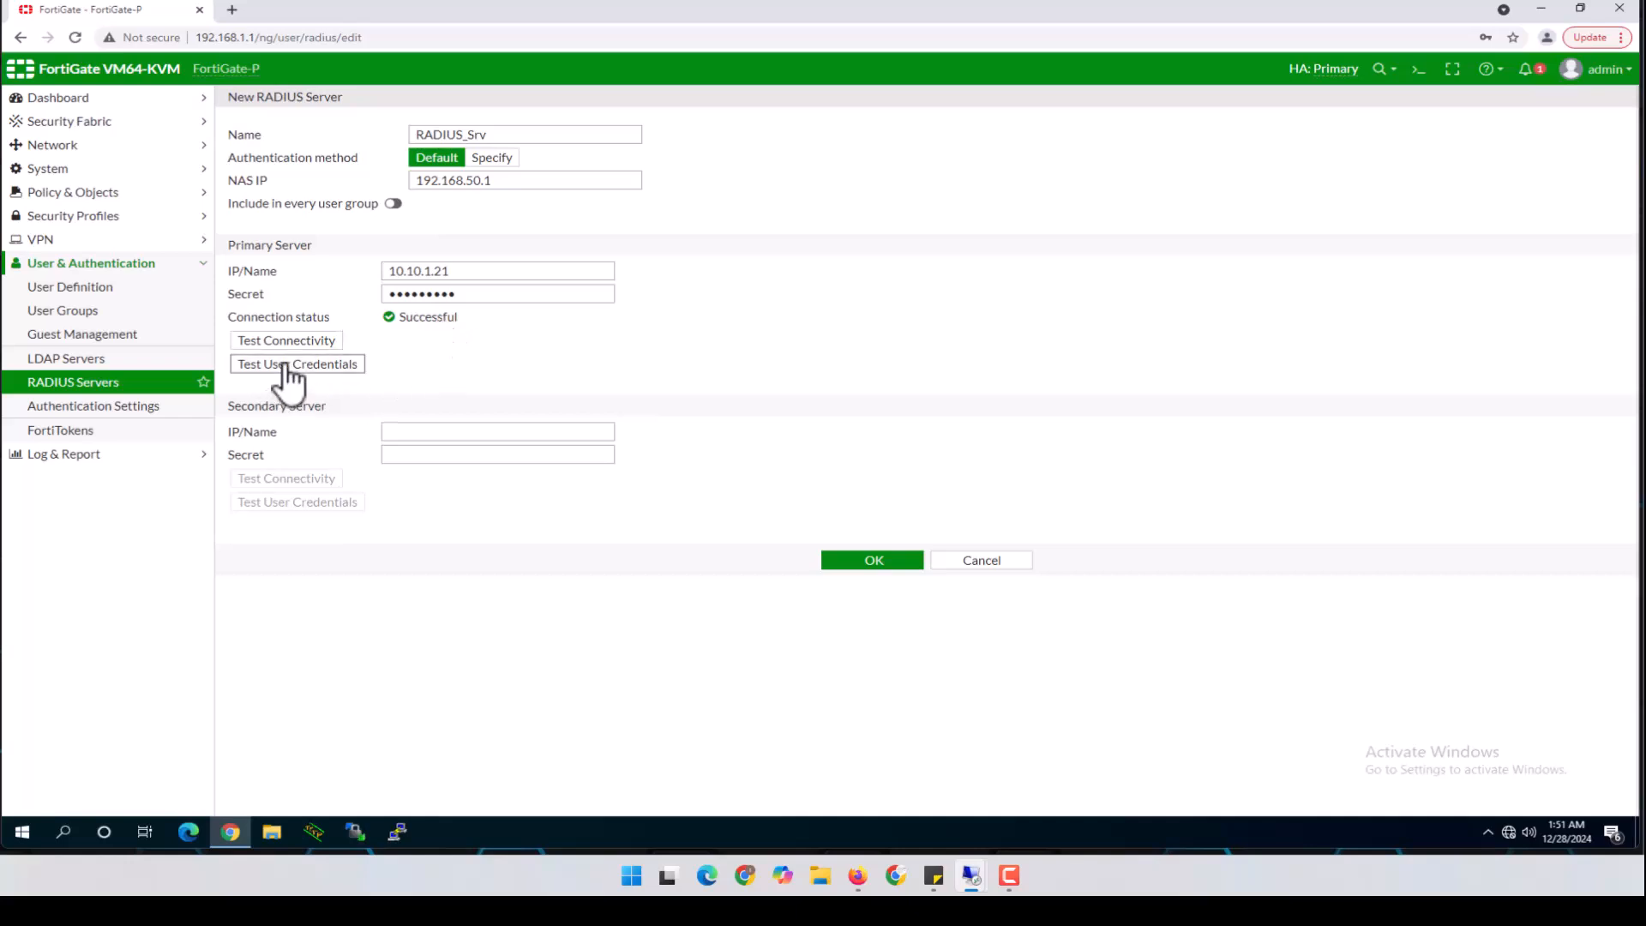
# Test a user's credentials against RADIUS_Srv twice, get Invalid credentials, and close the test window
pyautogui.click(908, 140)
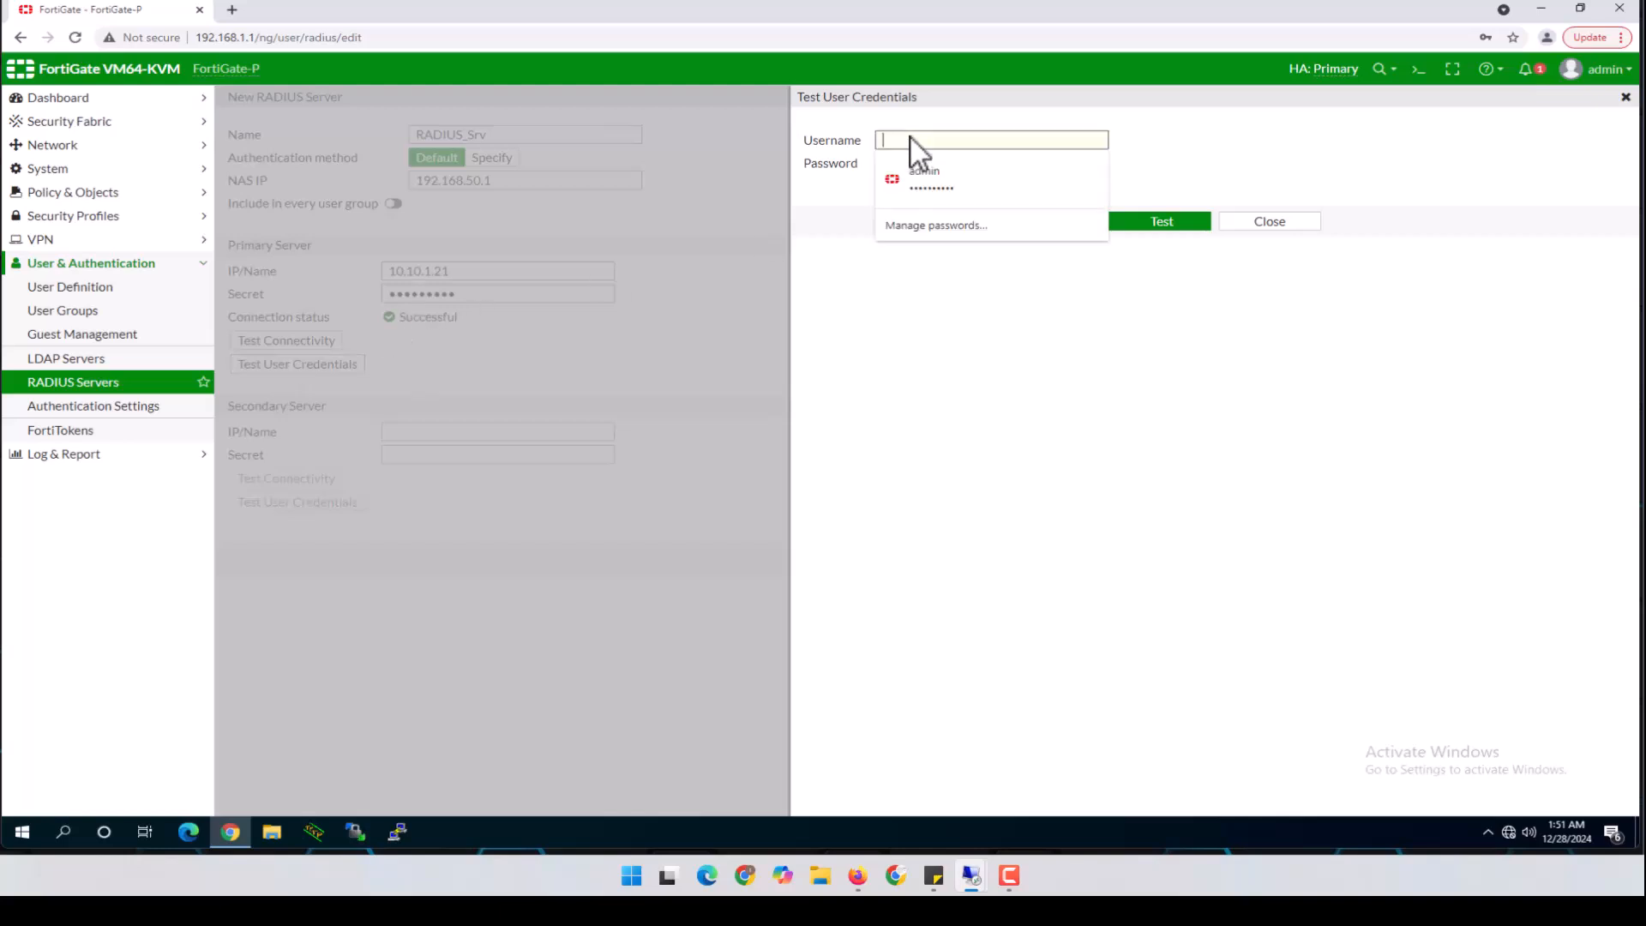
pyautogui.write('Bob')
pyautogui.press('Tab')
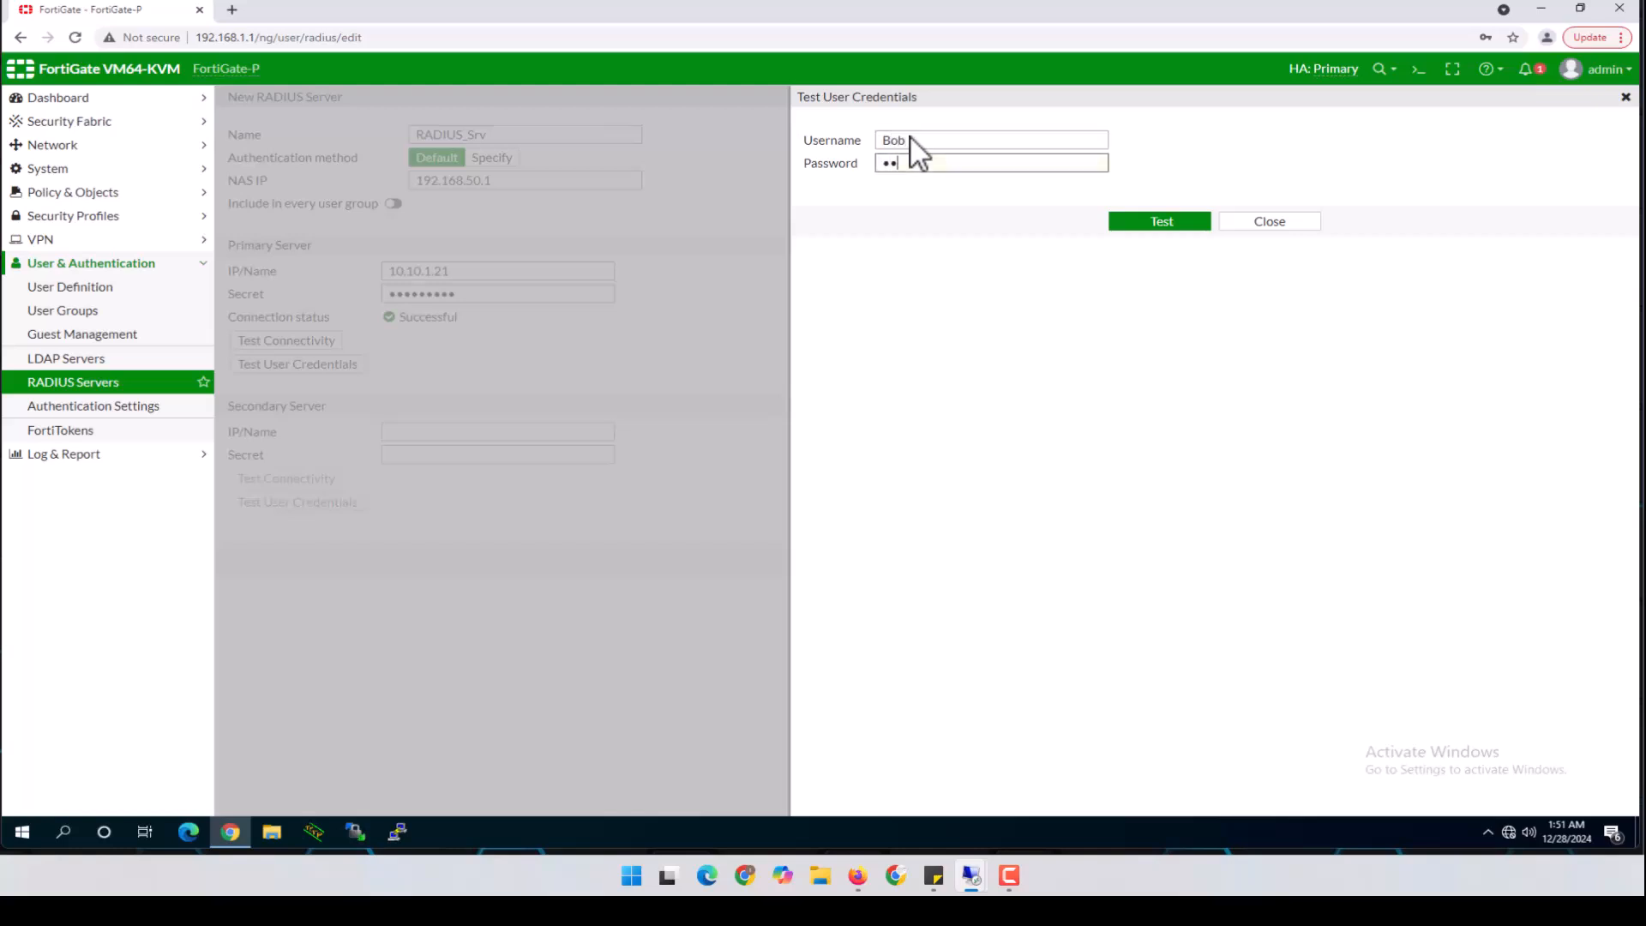
pyautogui.write('•••••••••')
pyautogui.click(1150, 226)
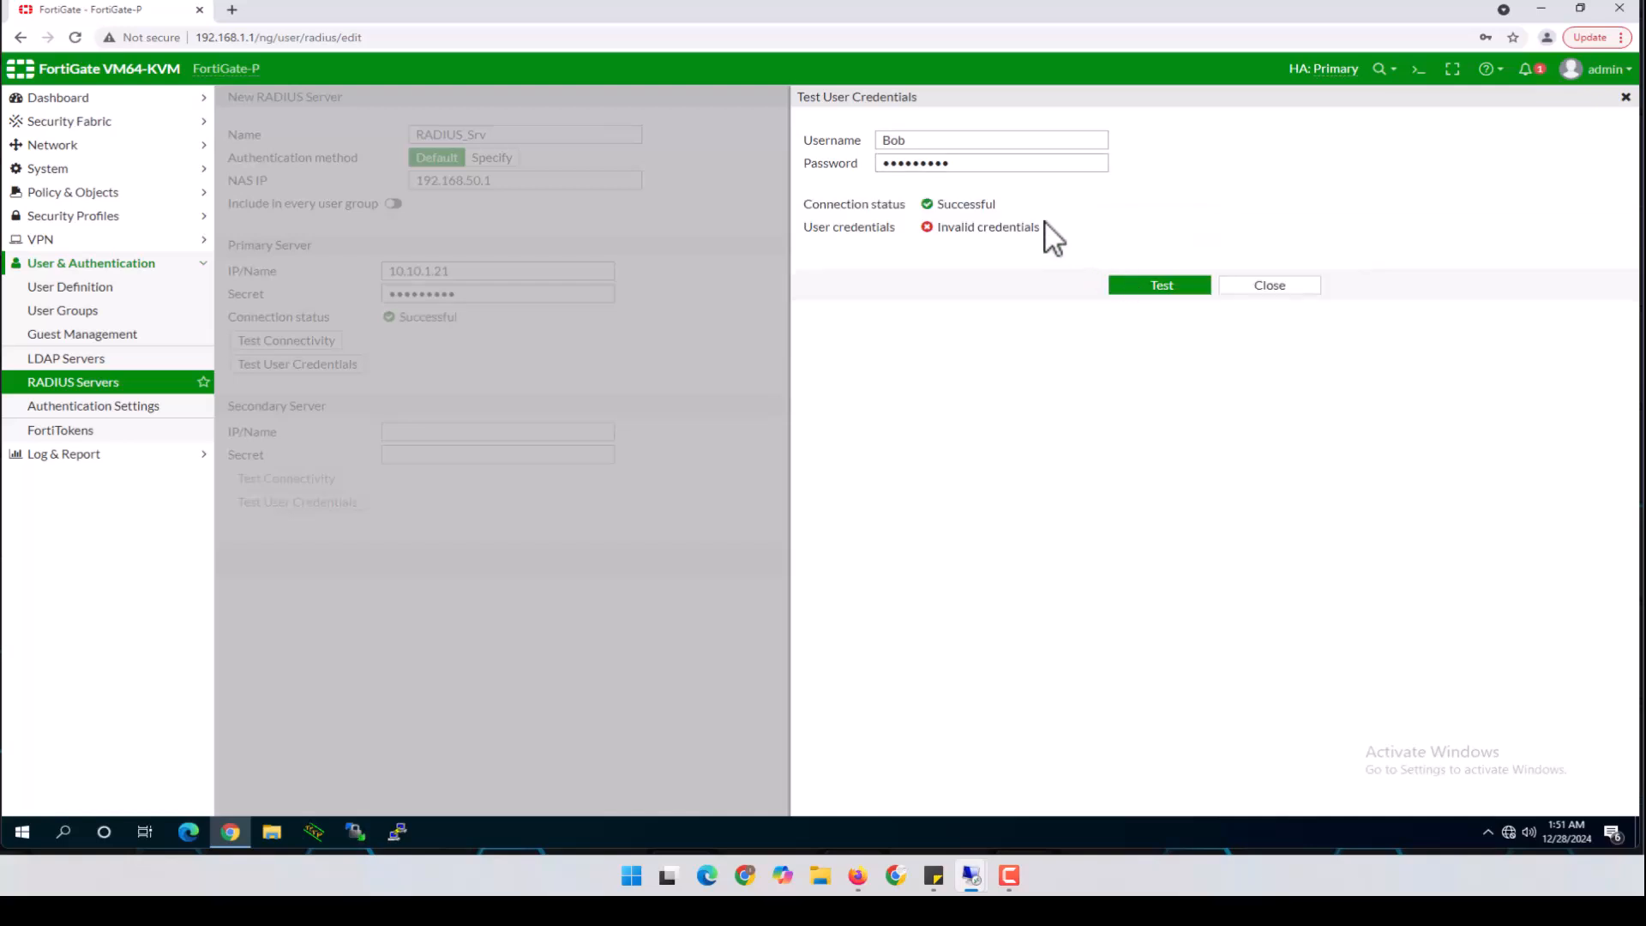
pyautogui.moveTo(989, 165); pyautogui.dragTo(794, 164)
pyautogui.write('•••••••')
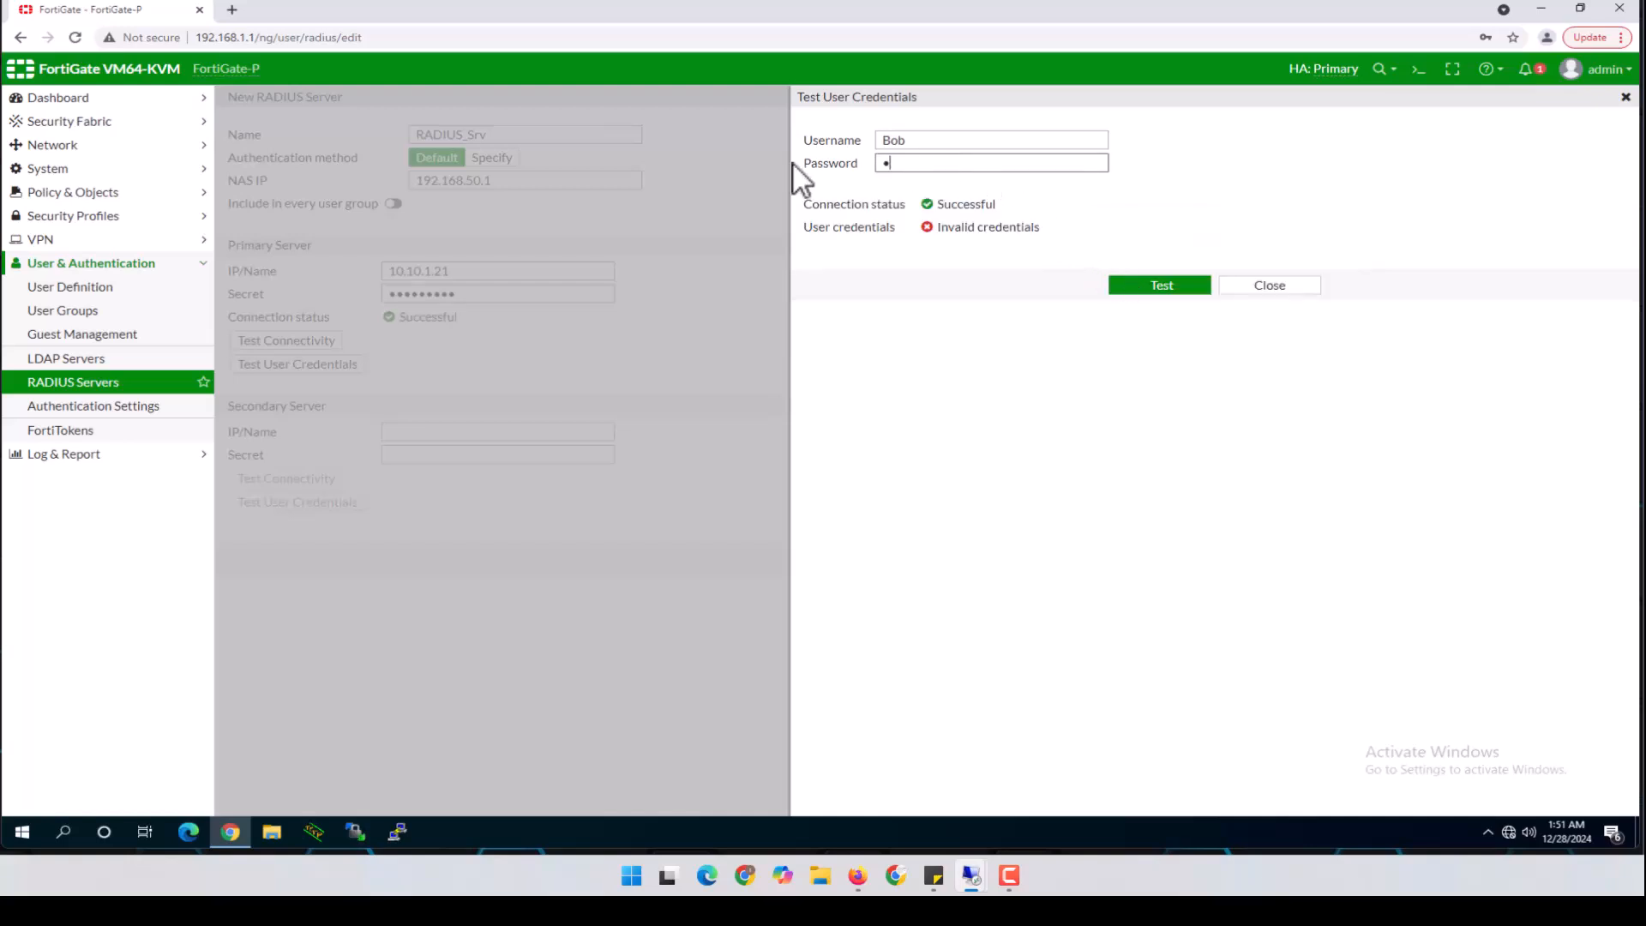
pyautogui.write('••')
pyautogui.click(1185, 291)
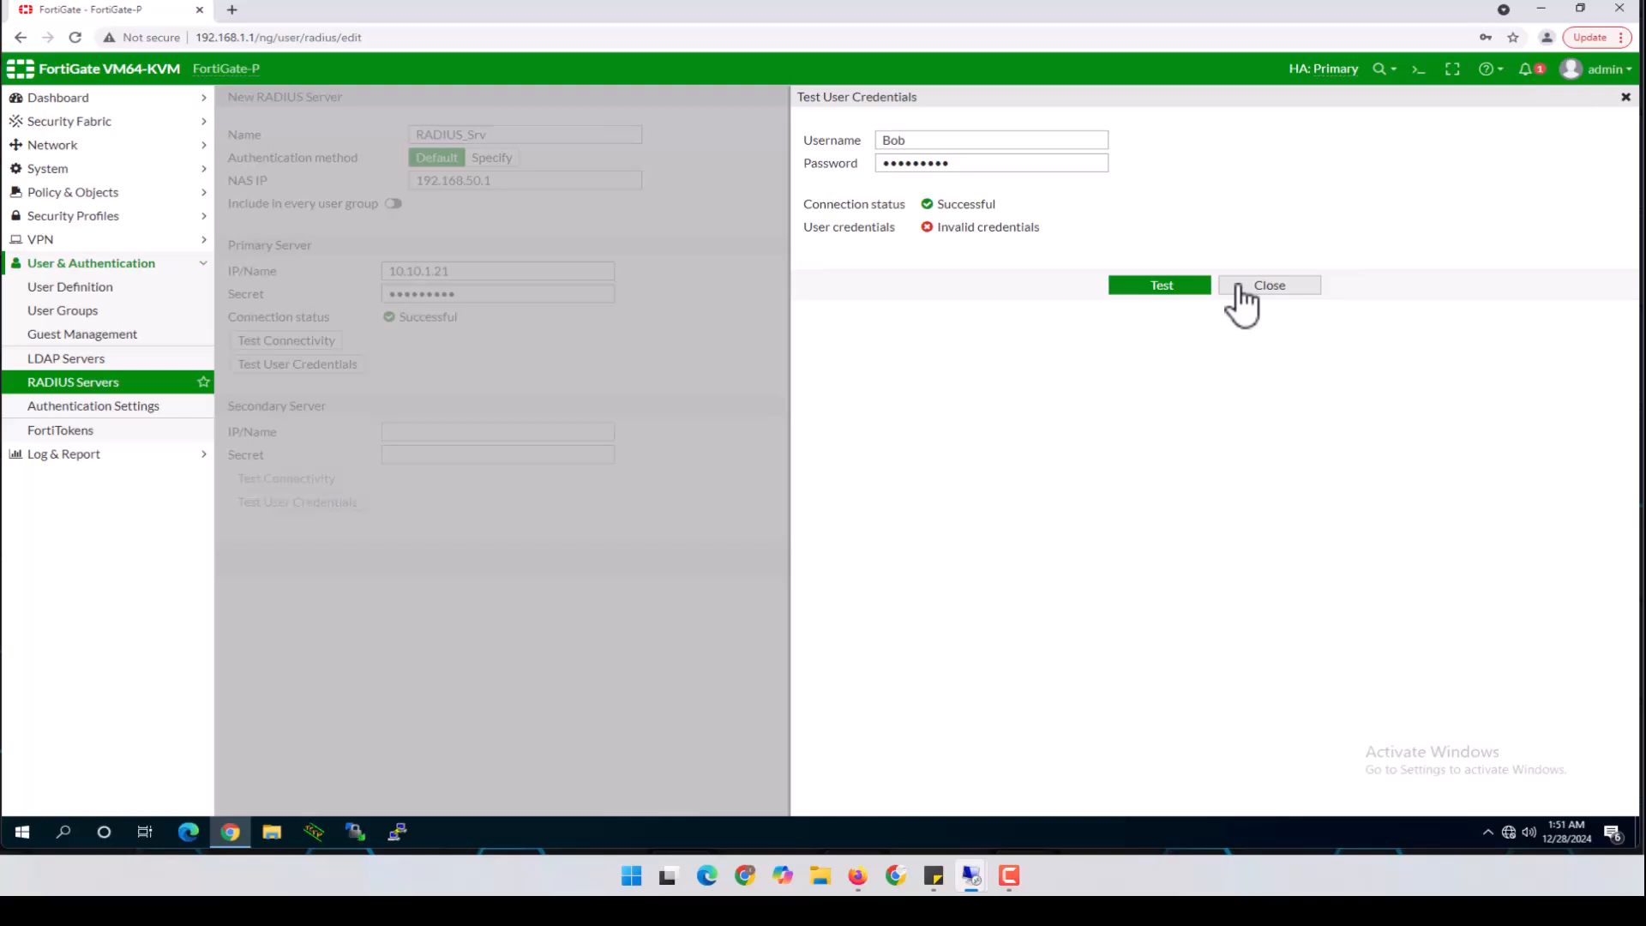
pyautogui.click(1239, 291)
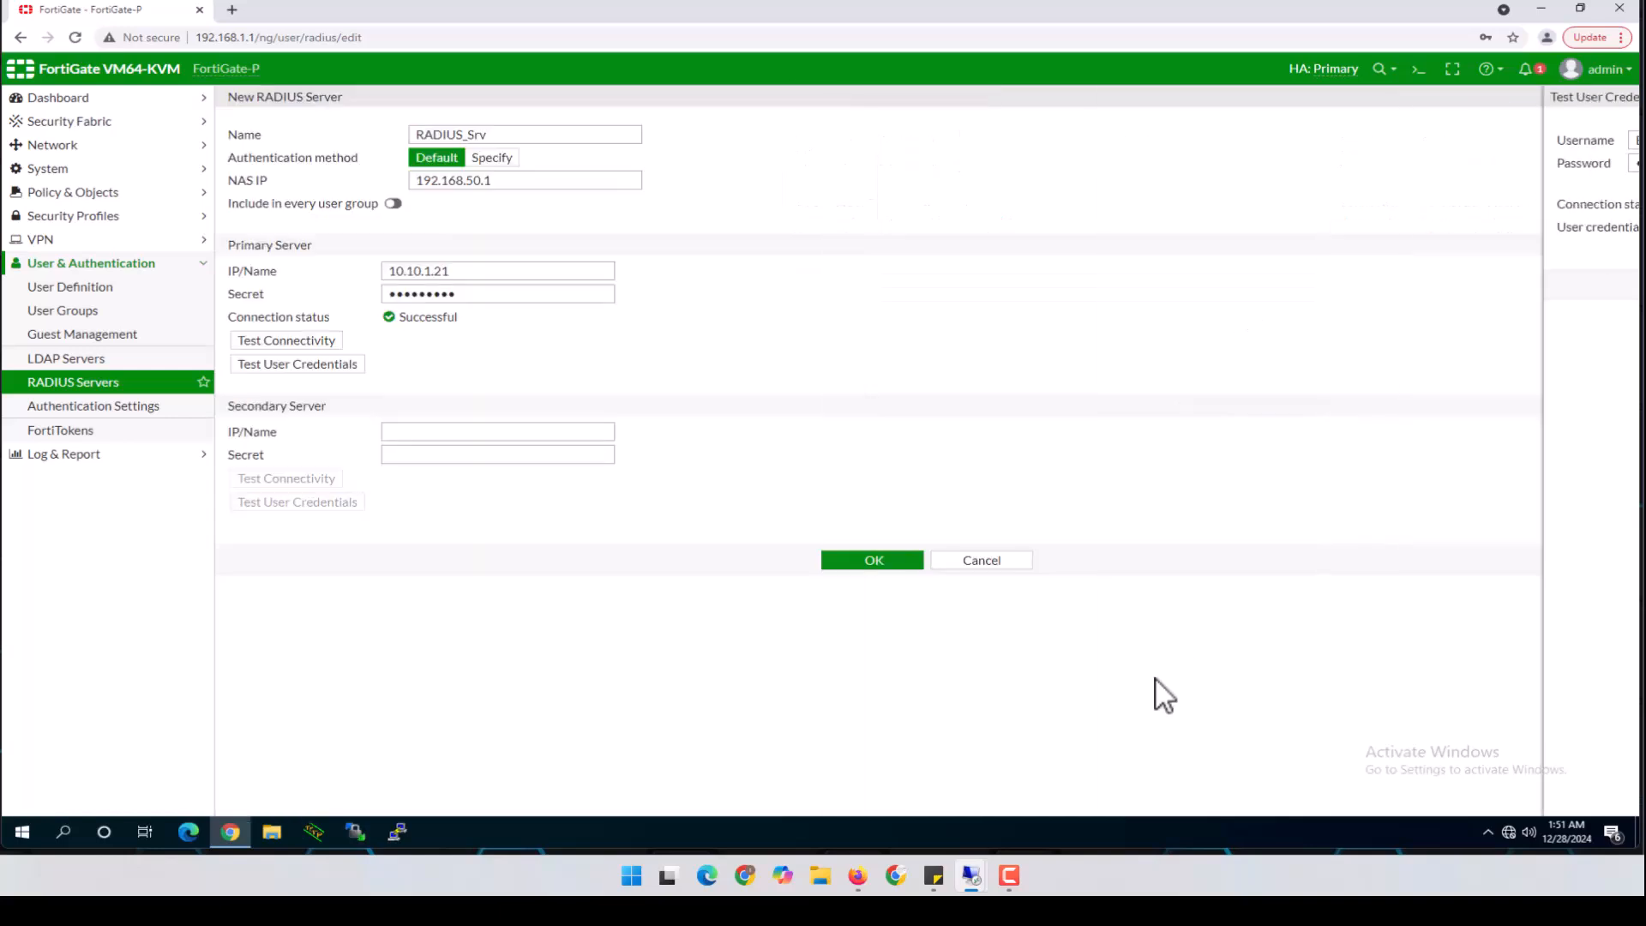
# In the NPS console, expand Policies to list the two default Deny Access network policies
pyautogui.moveTo(972, 876)
pyautogui.click(1015, 784)
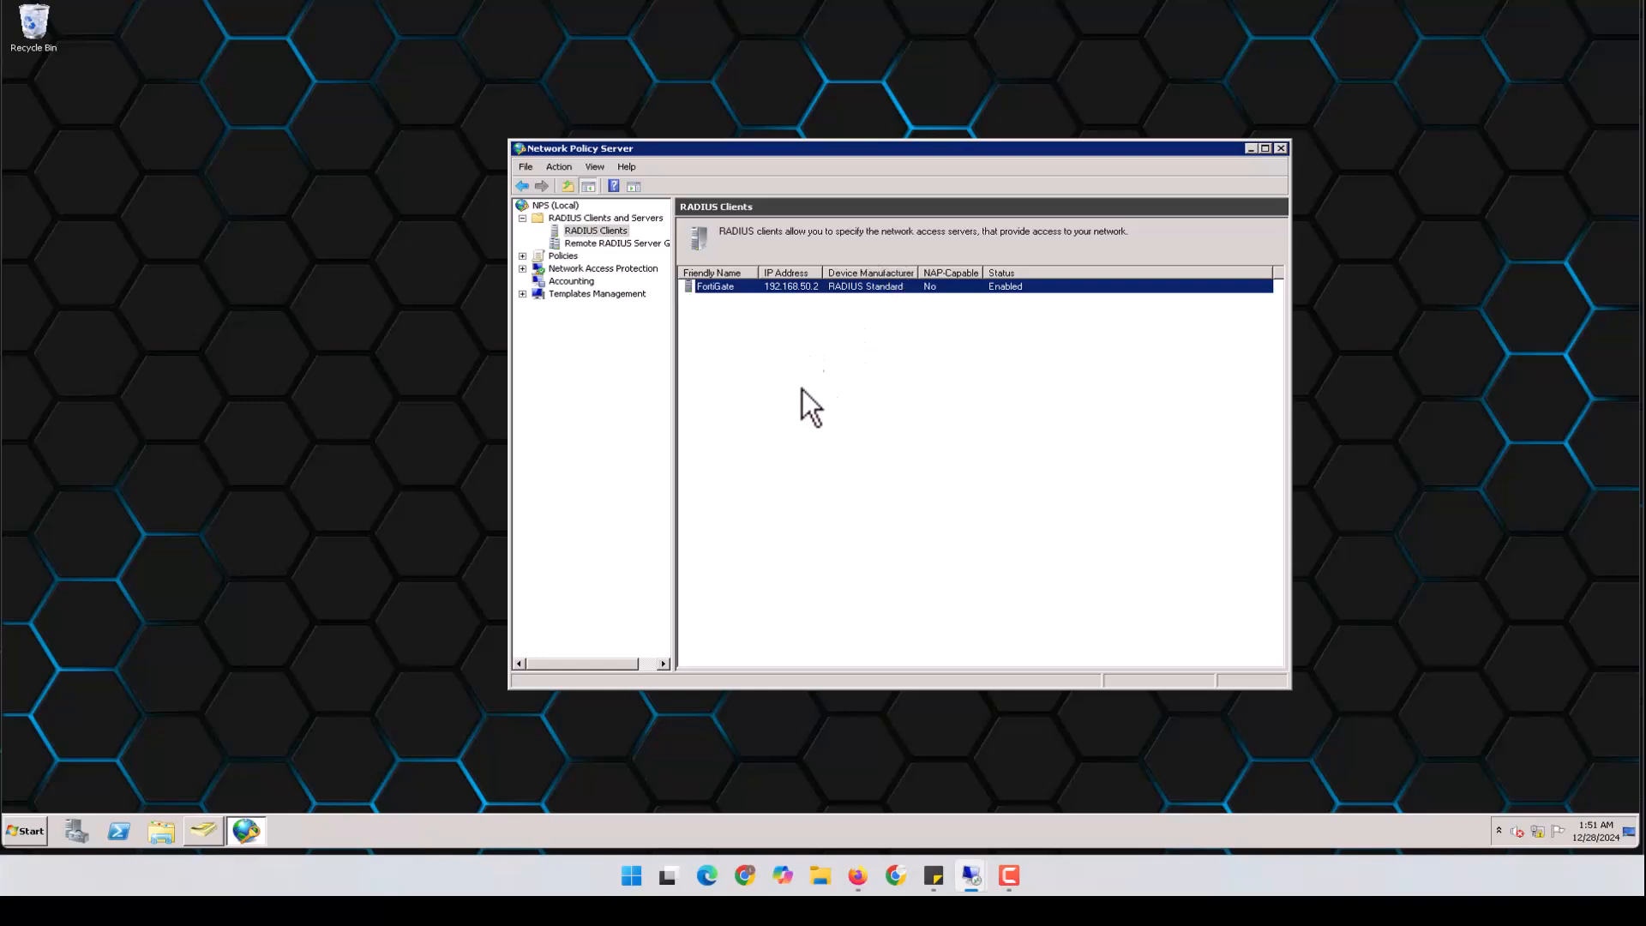
pyautogui.click(561, 257)
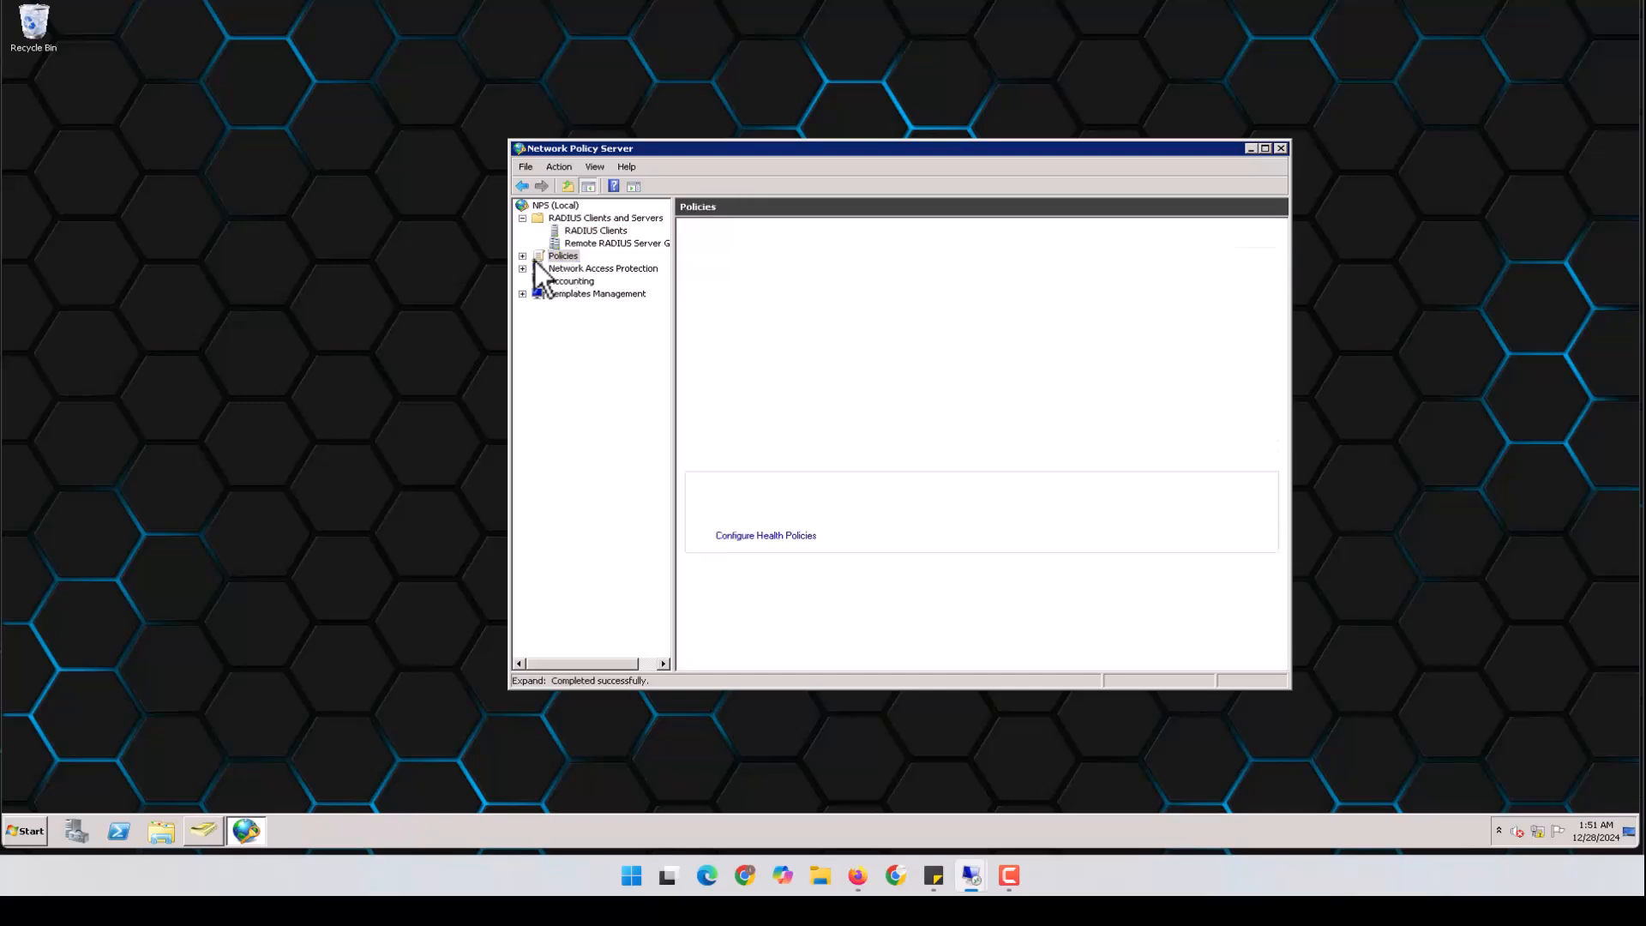
pyautogui.click(523, 256)
pyautogui.click(604, 280)
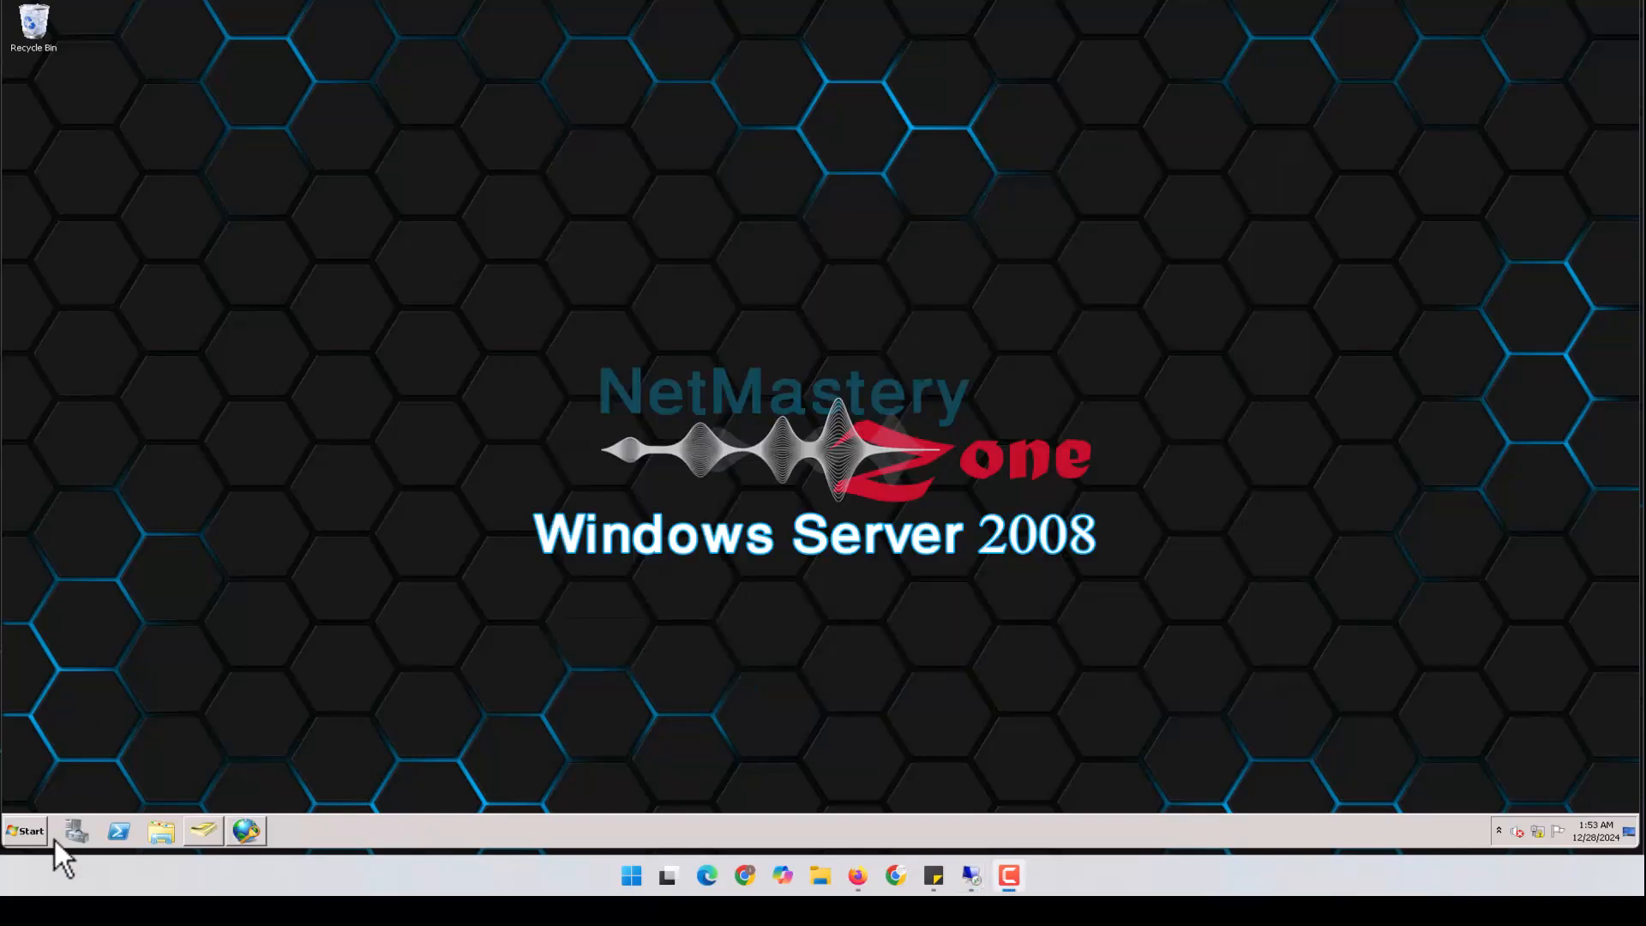
pyautogui.click(29, 829)
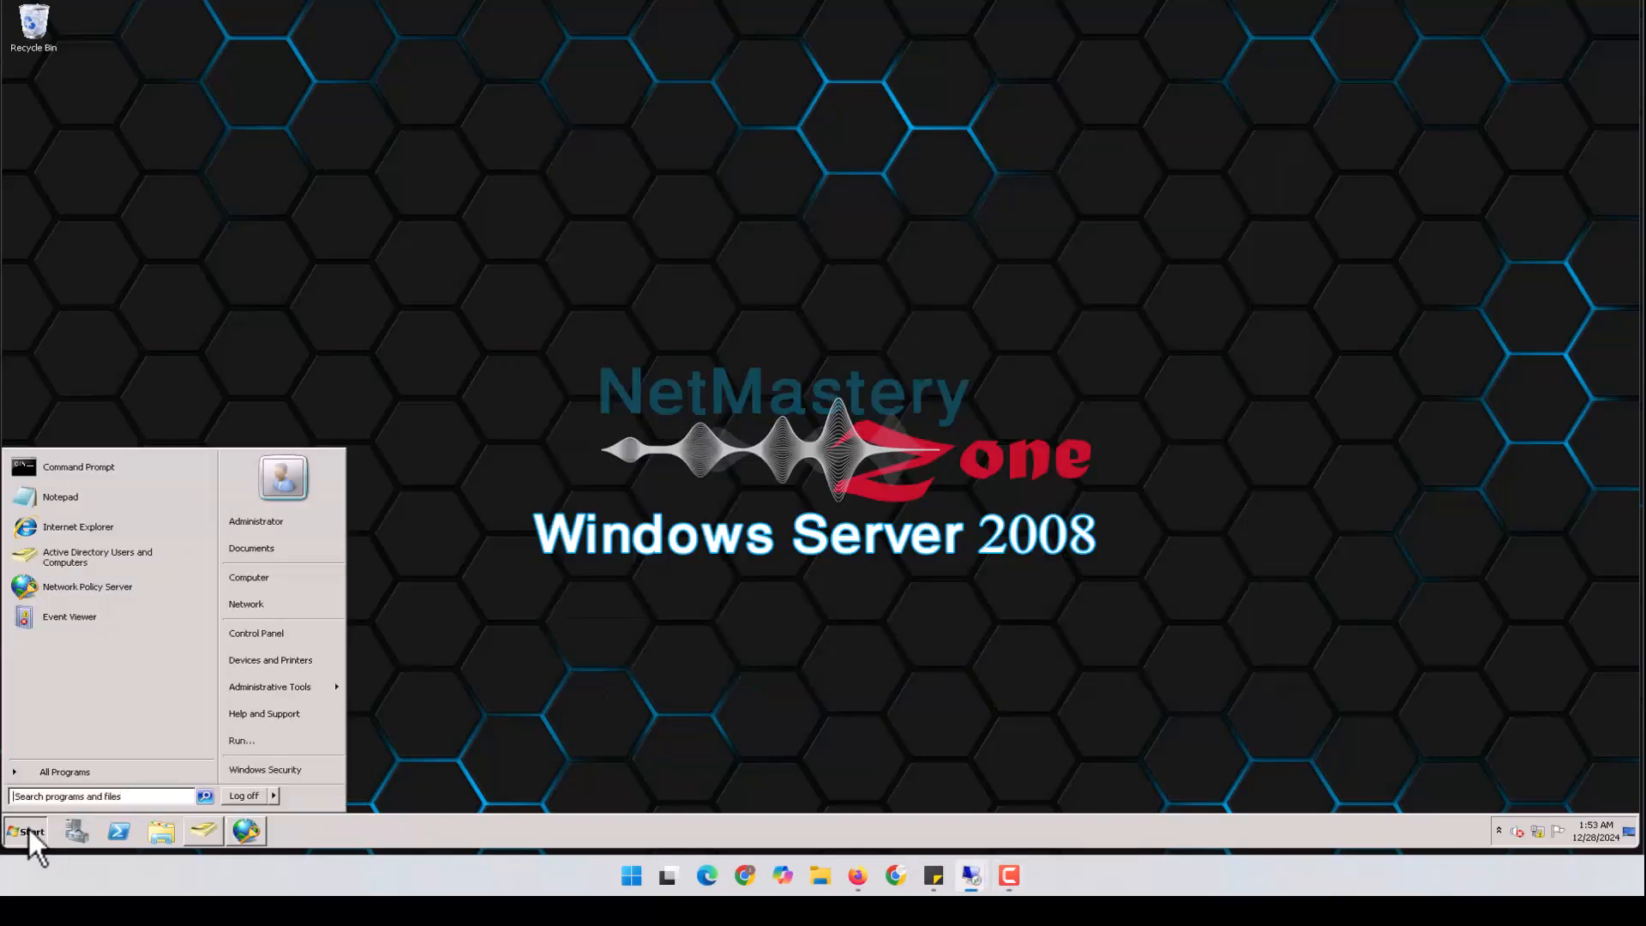
# Launch Event Viewer with 'ev' and open the Windows Logs Security log
pyautogui.write('ev')
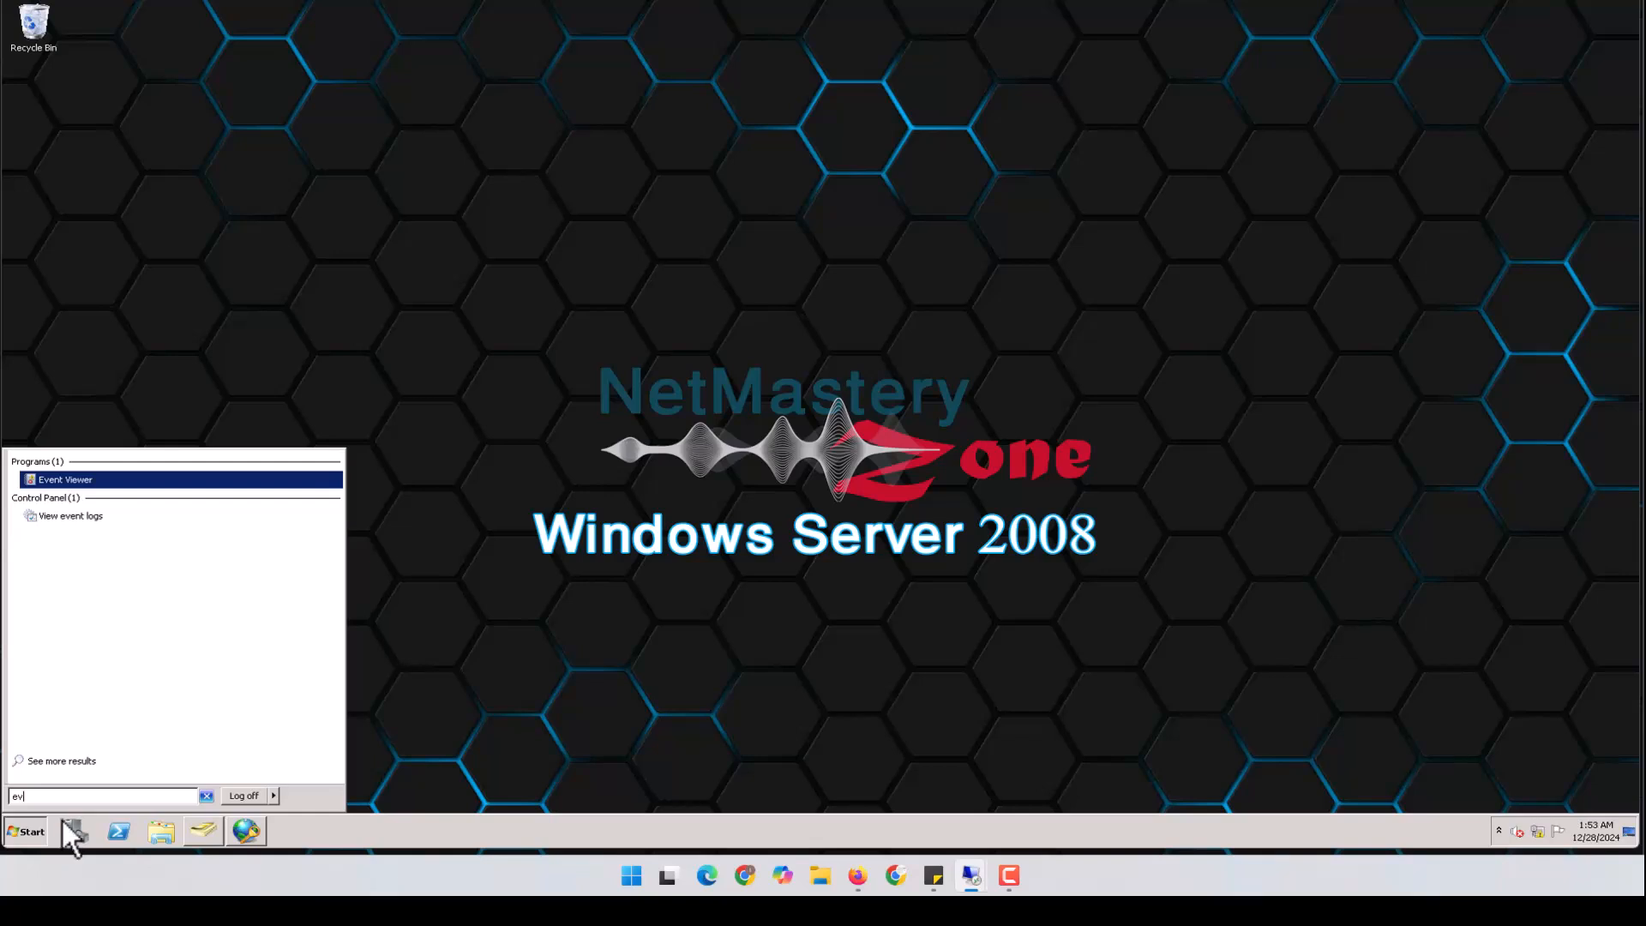
pyautogui.click(97, 480)
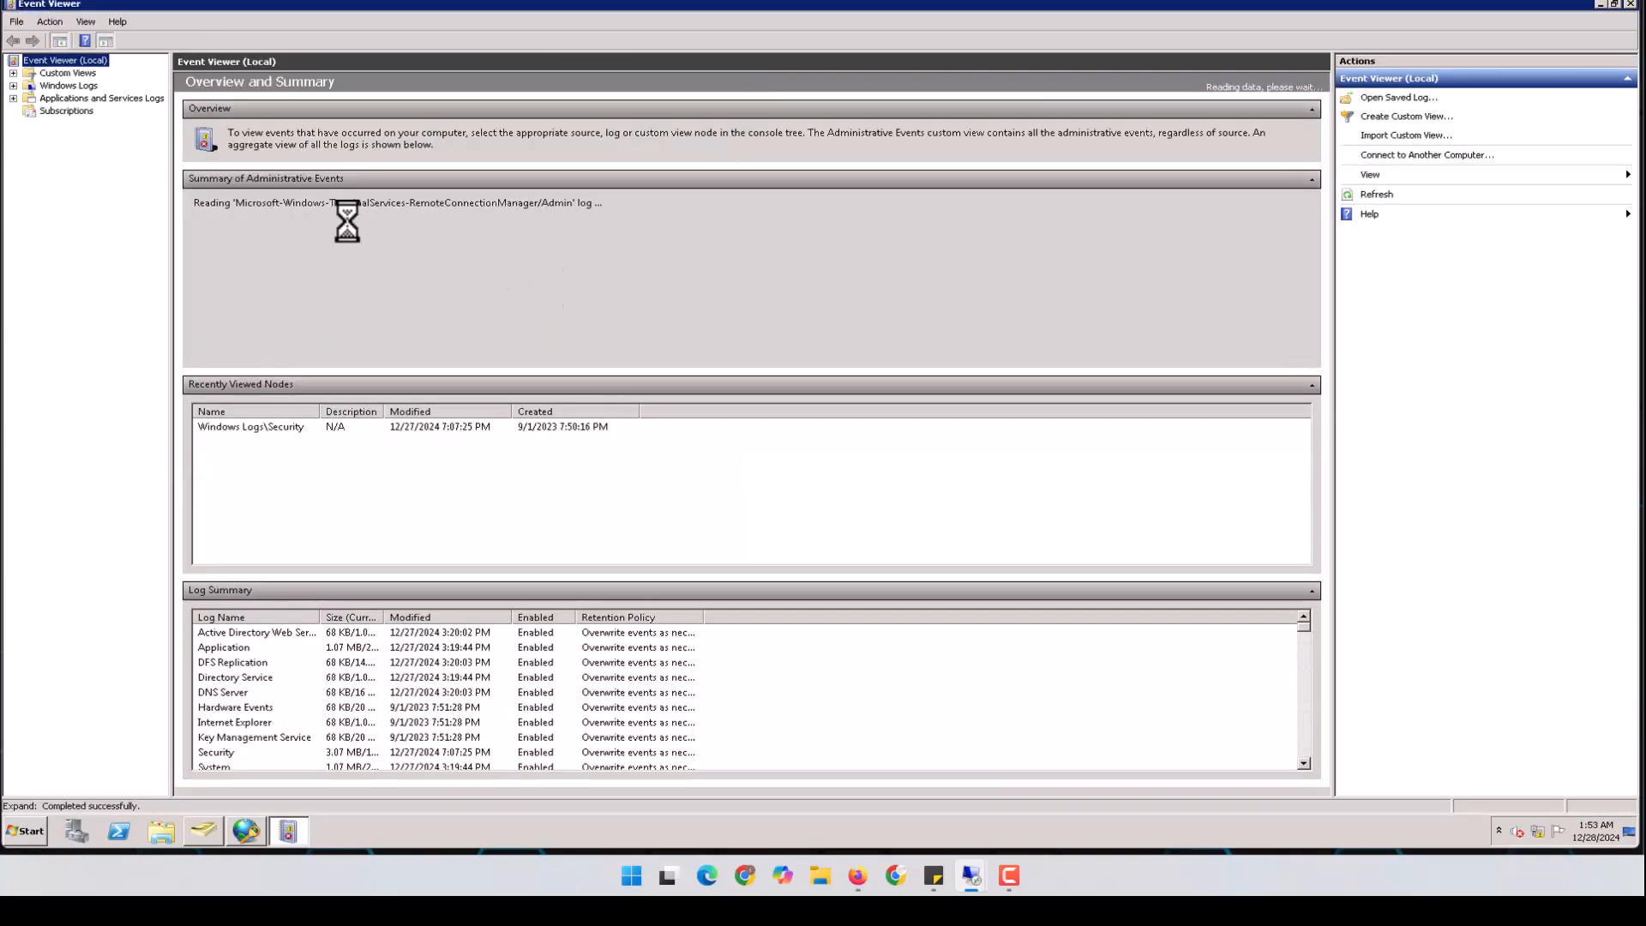
pyautogui.click(89, 85)
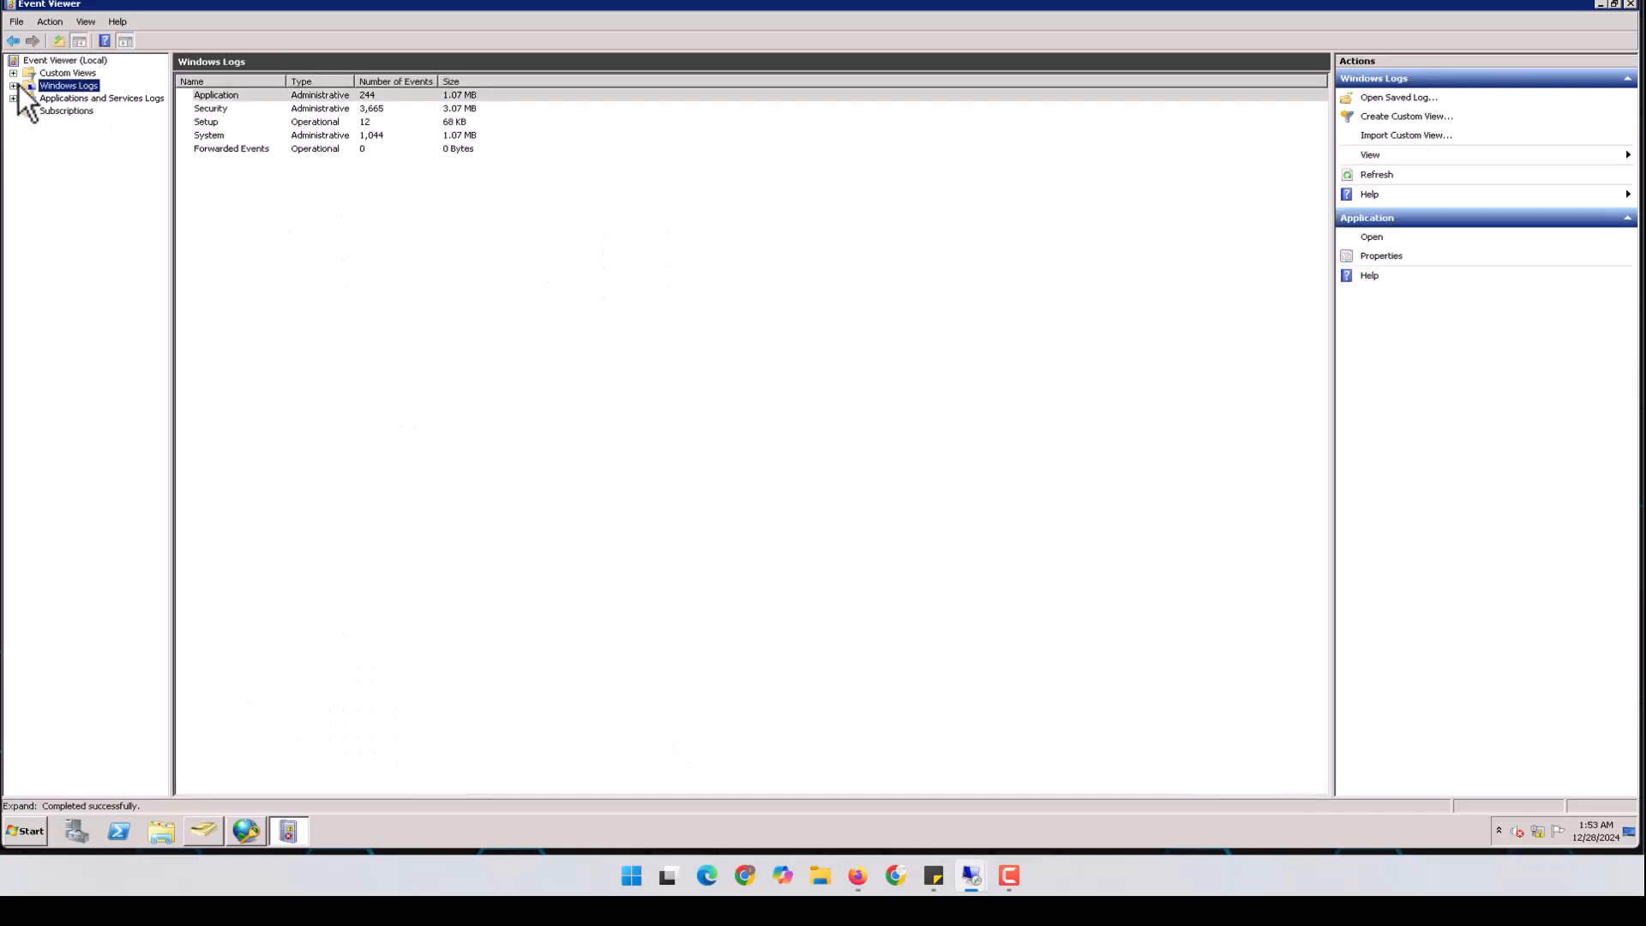
pyautogui.click(14, 85)
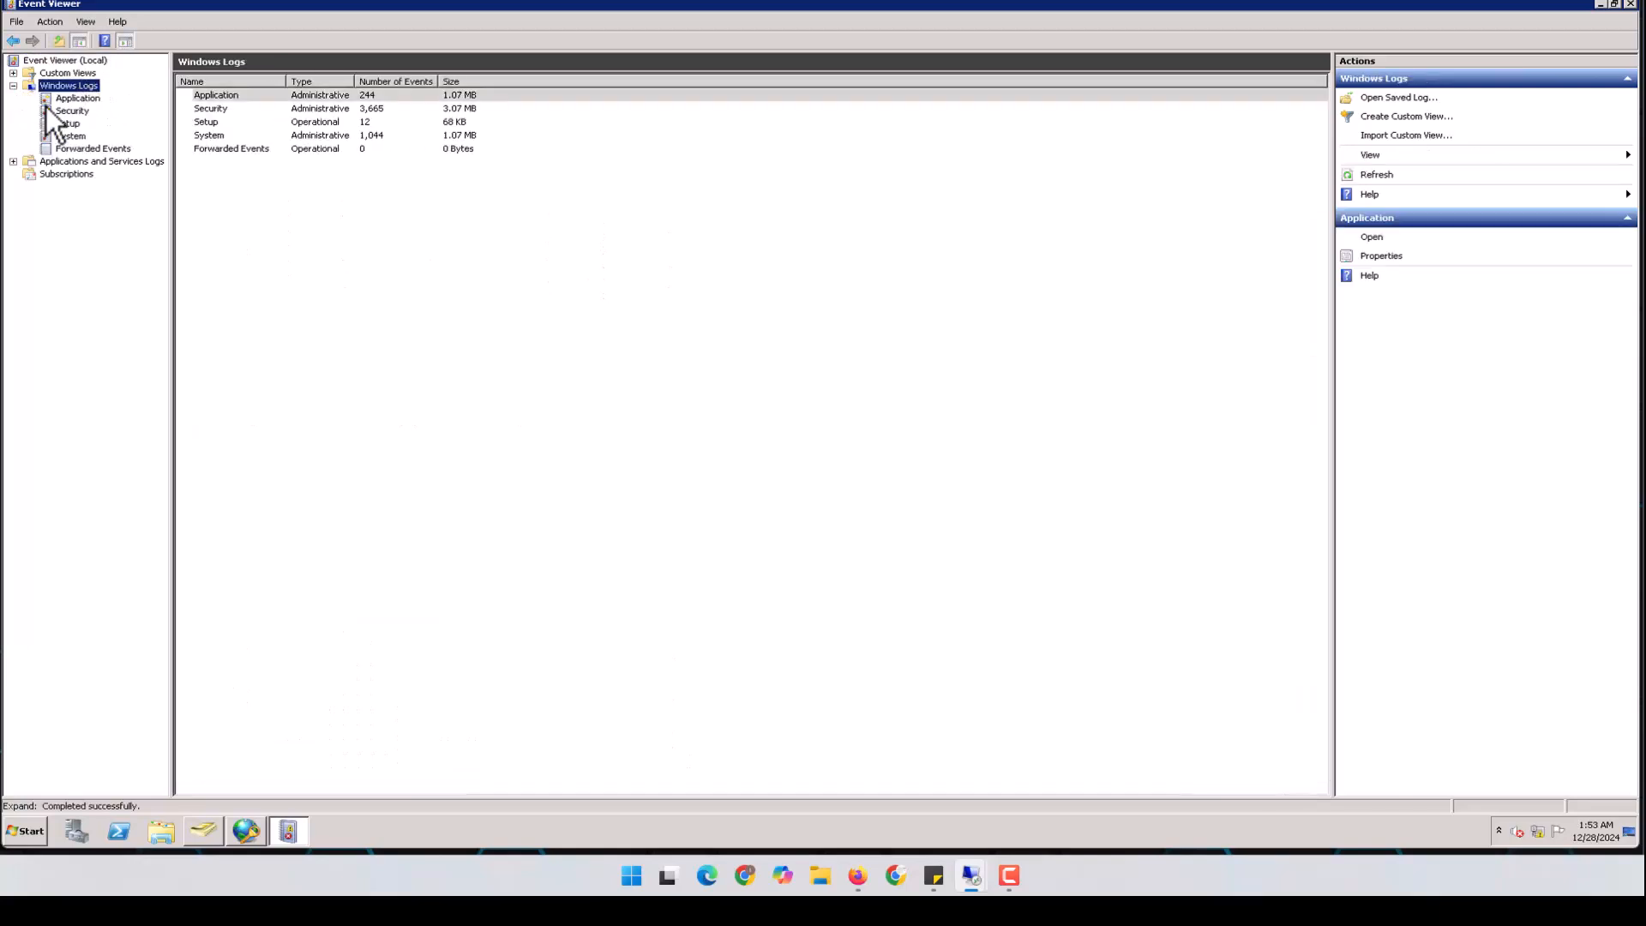
pyautogui.click(83, 112)
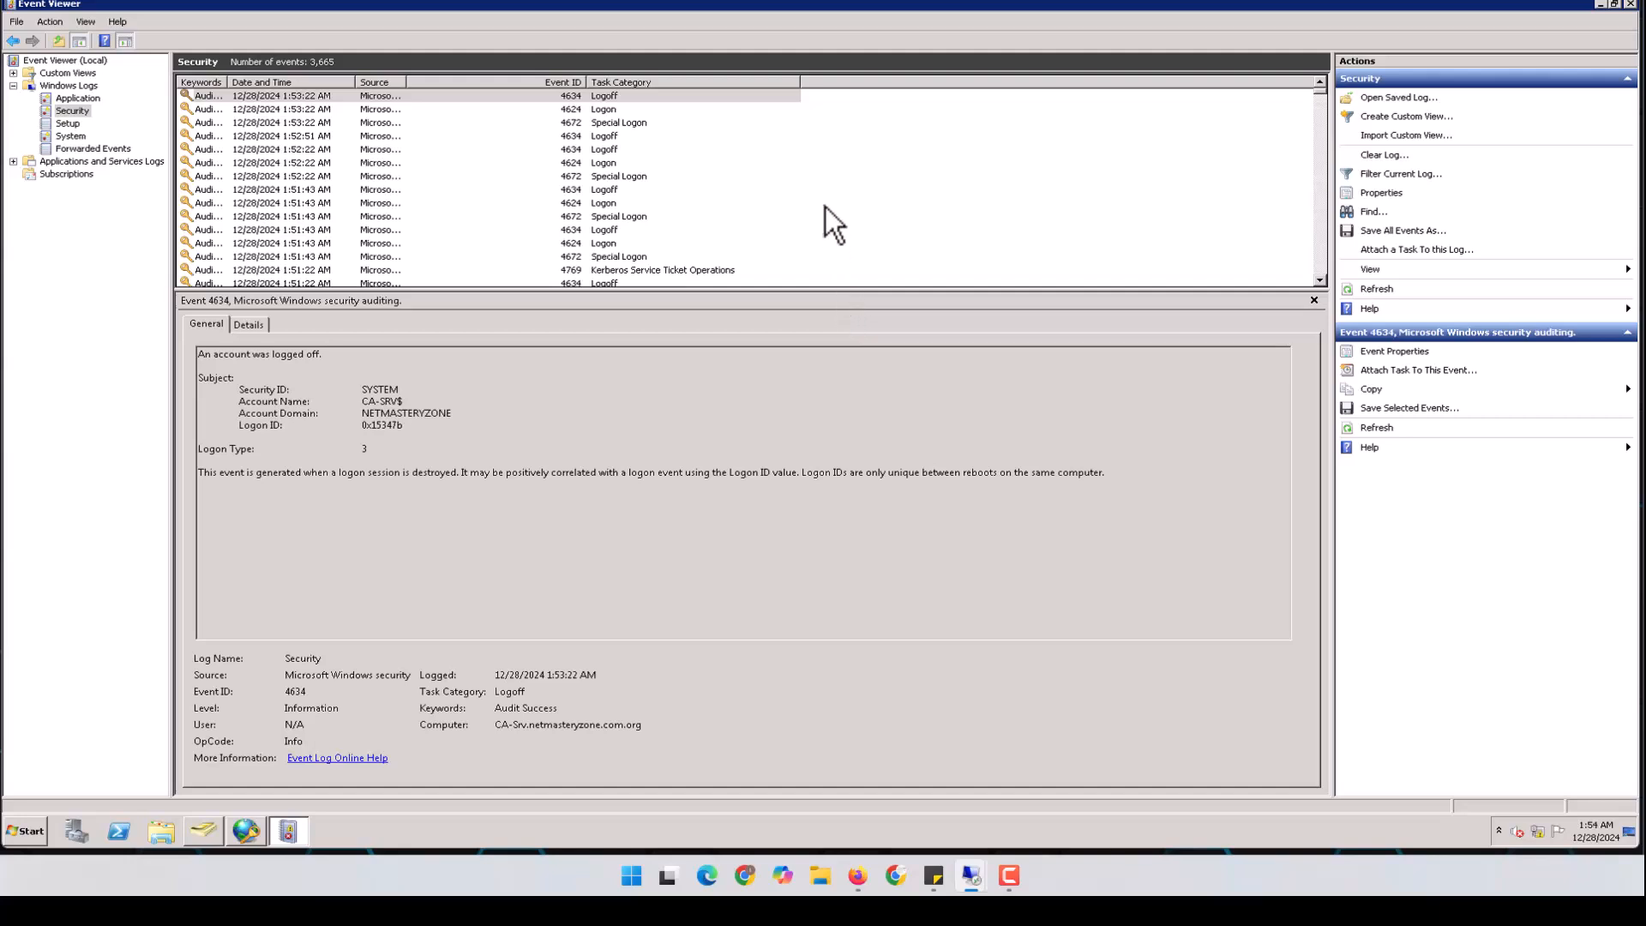
# Find the Network Policy Server event 6273 and open its full properties
pyautogui.click(1320, 280)
pyautogui.click(1320, 281)
pyautogui.click(1319, 280)
pyautogui.click(1319, 280)
pyautogui.click(1319, 281)
pyautogui.click(1319, 280)
pyautogui.click(1319, 280)
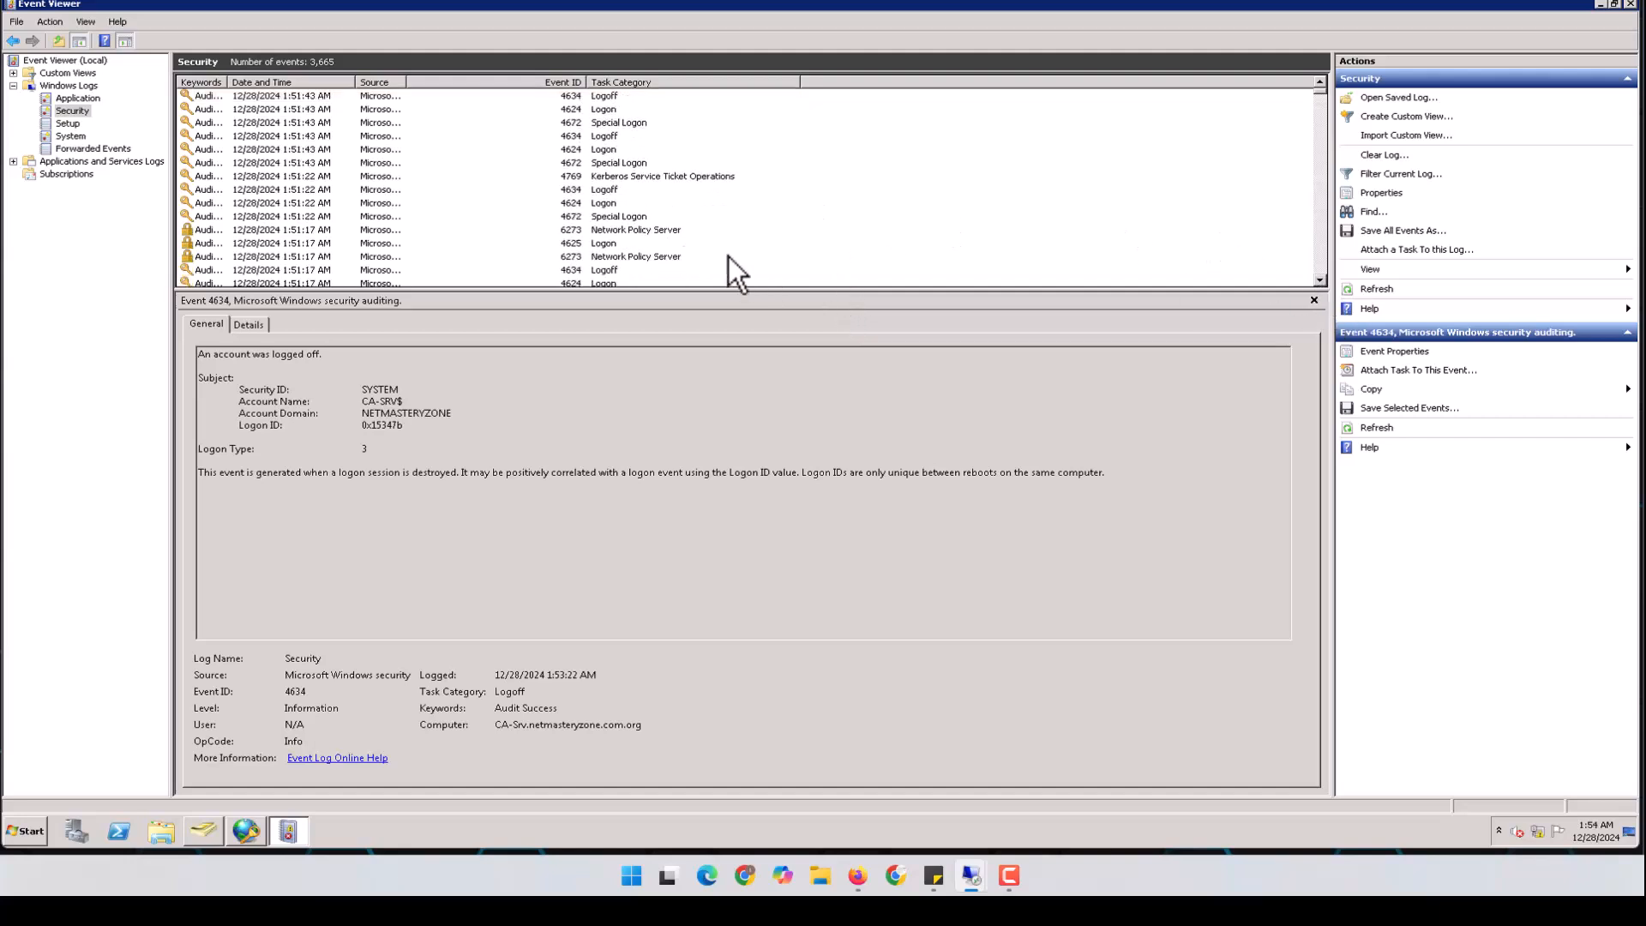
pyautogui.click(655, 231)
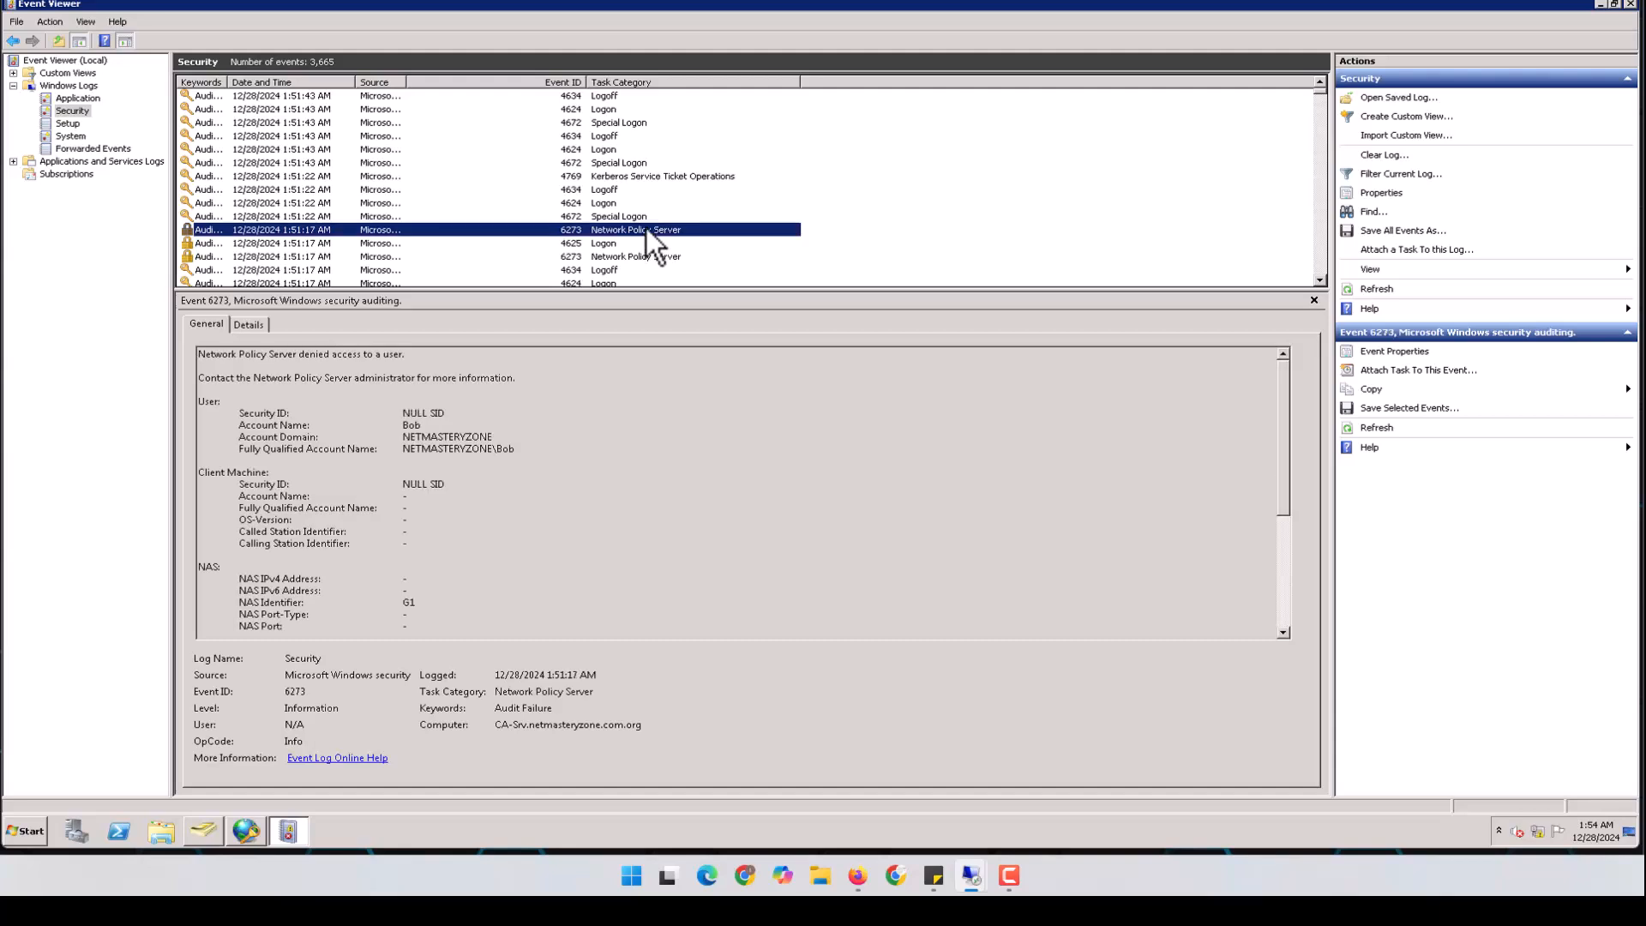
pyautogui.doubleClick(647, 229)
# Show event 6273's details, including the denied account and the CHAP reversible-encryption failure reason
pyautogui.moveTo(437, 62); pyautogui.dragTo(815, 123)
pyautogui.click(512, 146)
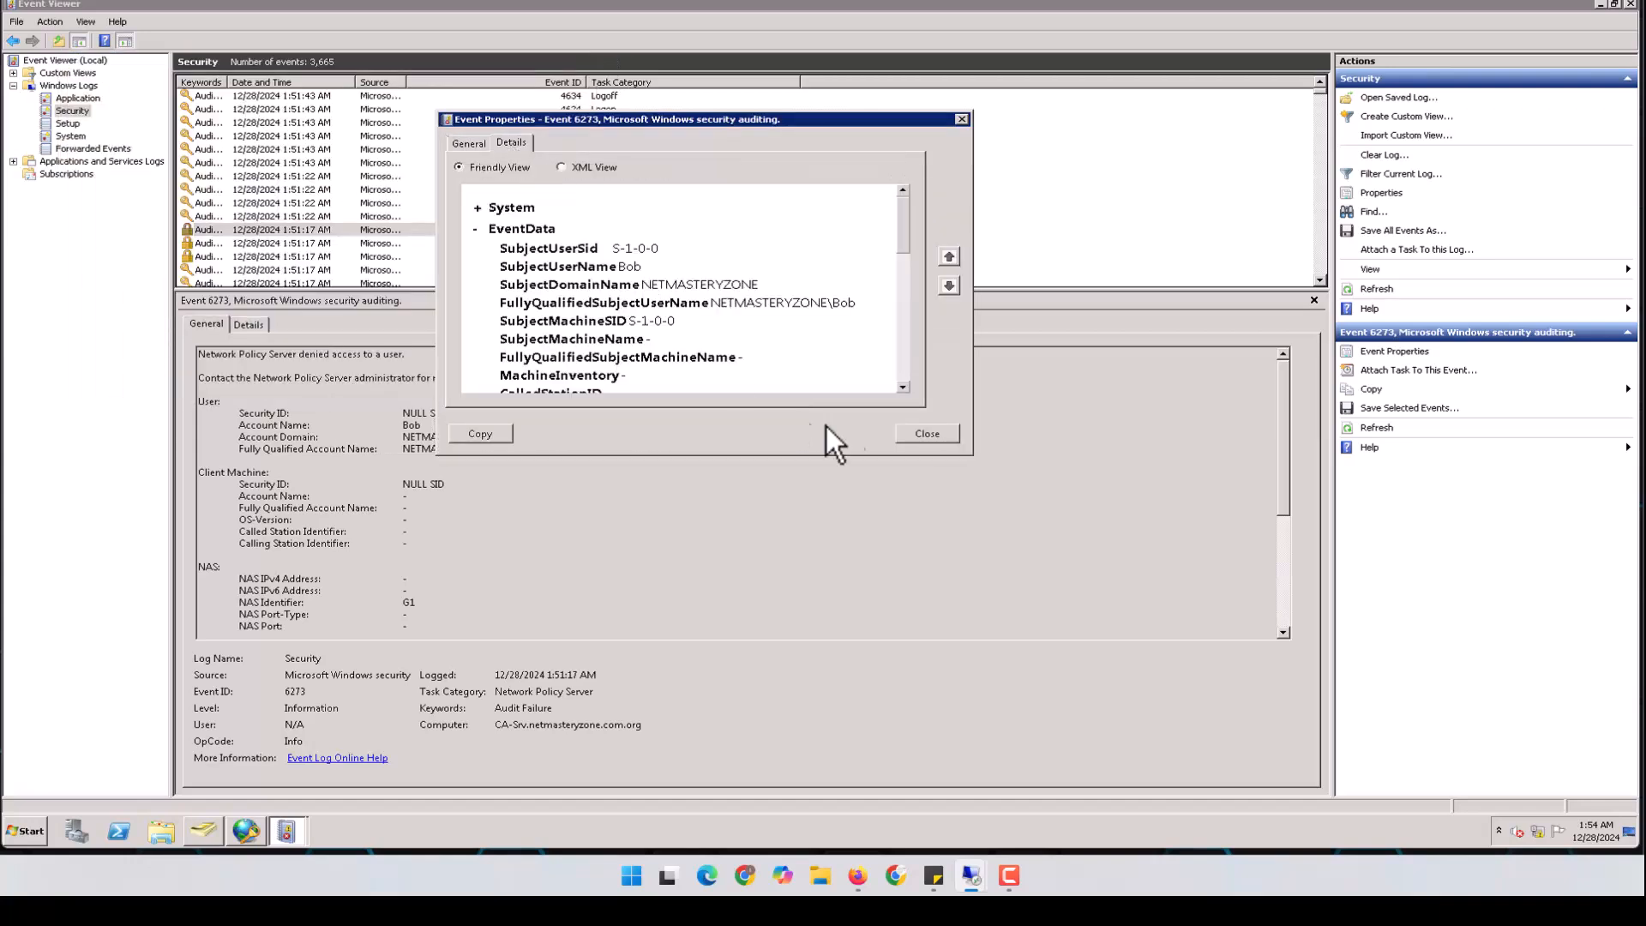
pyautogui.moveTo(948, 456); pyautogui.dragTo(948, 656)
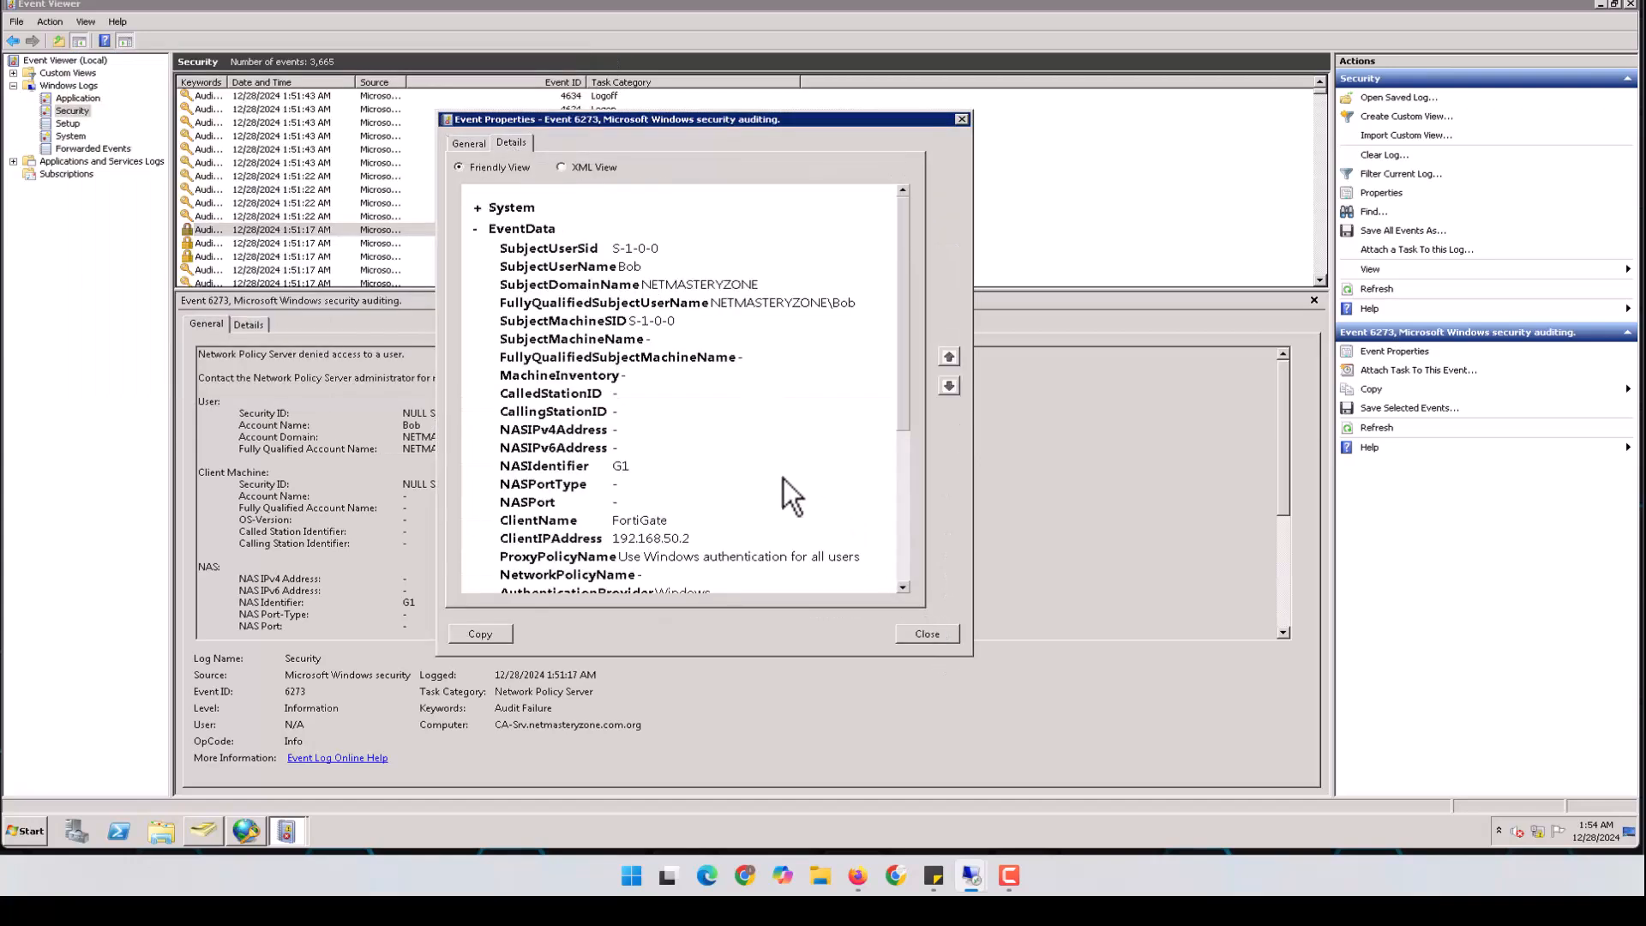
pyautogui.moveTo(619, 267); pyautogui.dragTo(656, 268)
pyautogui.moveTo(898, 372); pyautogui.dragTo(900, 524)
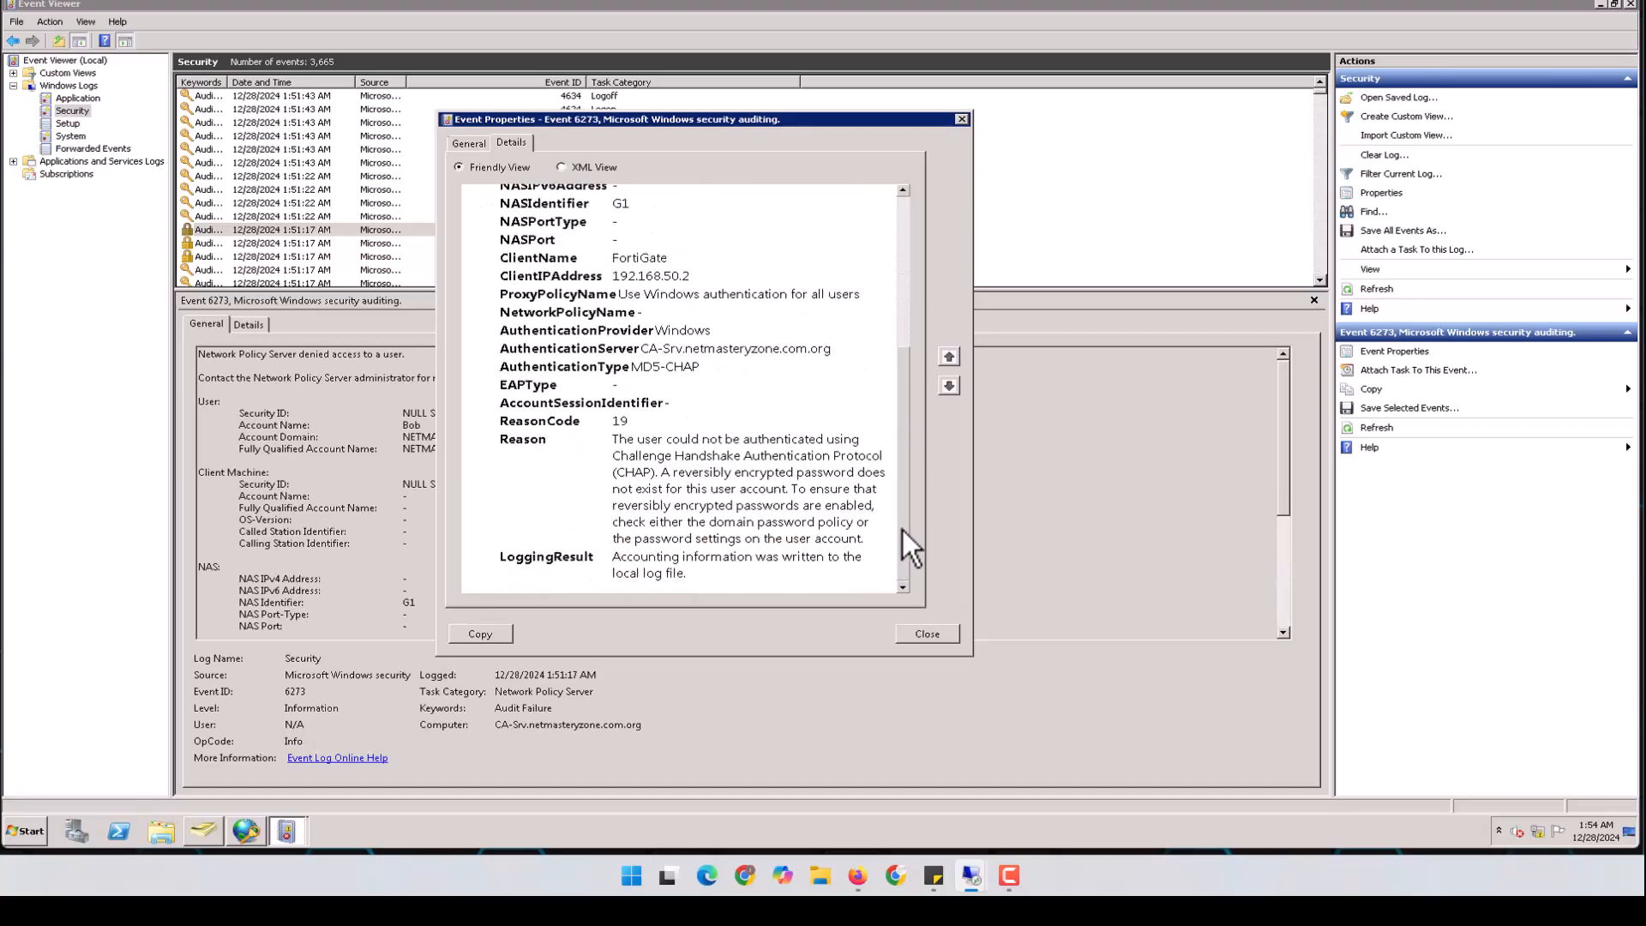
pyautogui.moveTo(612, 439); pyautogui.dragTo(749, 563)
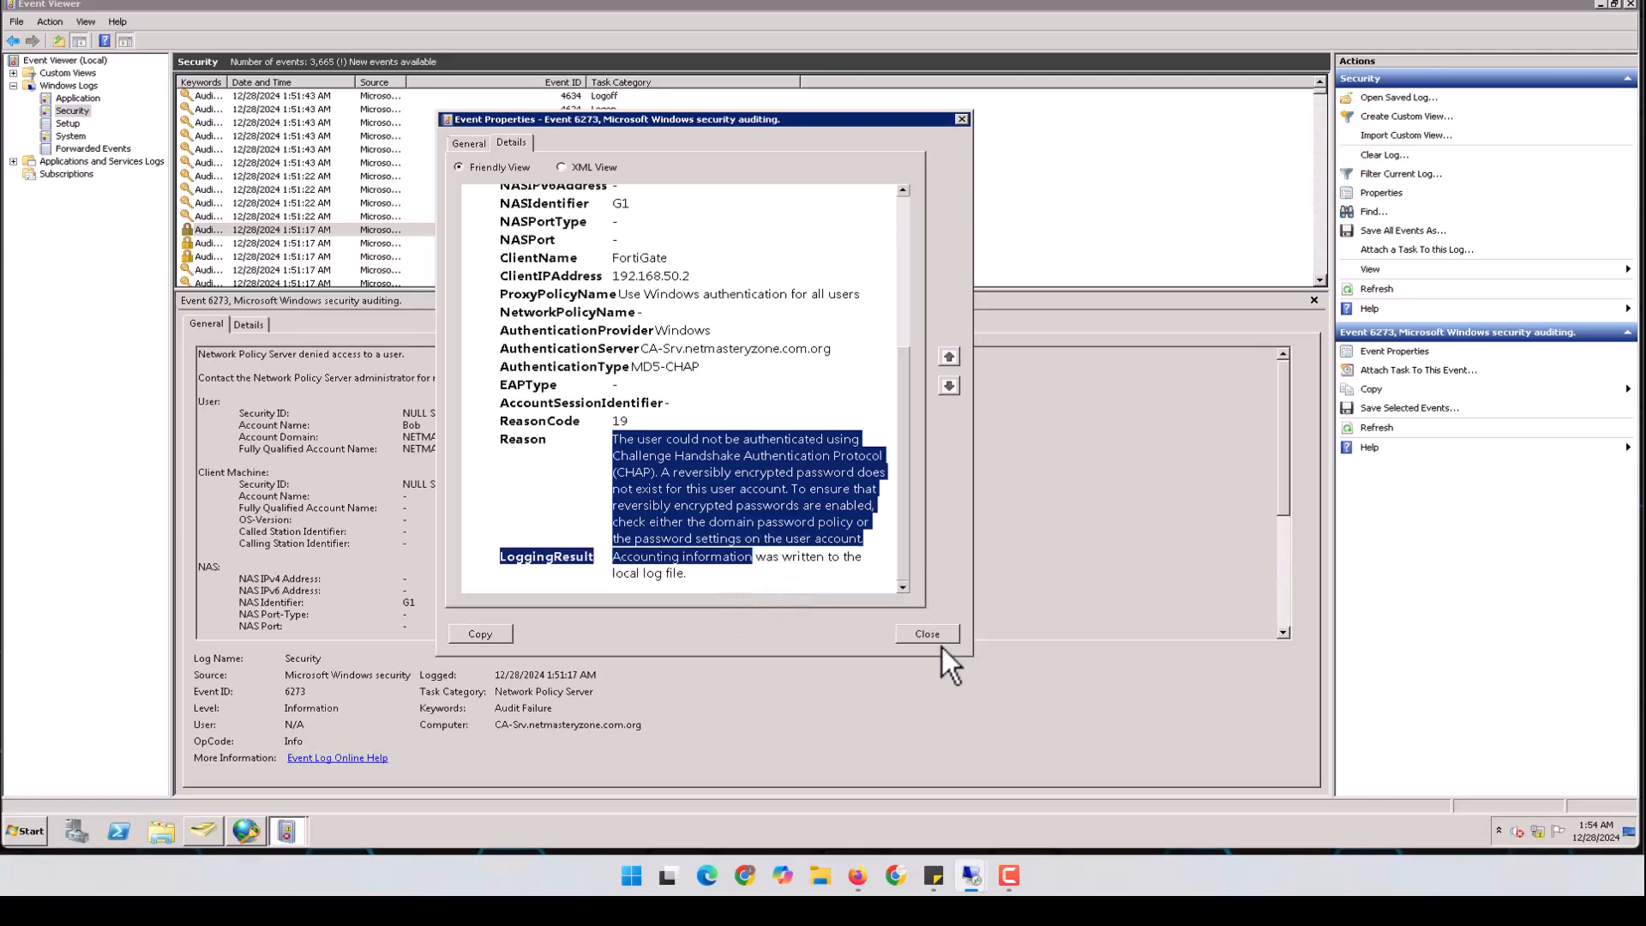
pyautogui.click(245, 829)
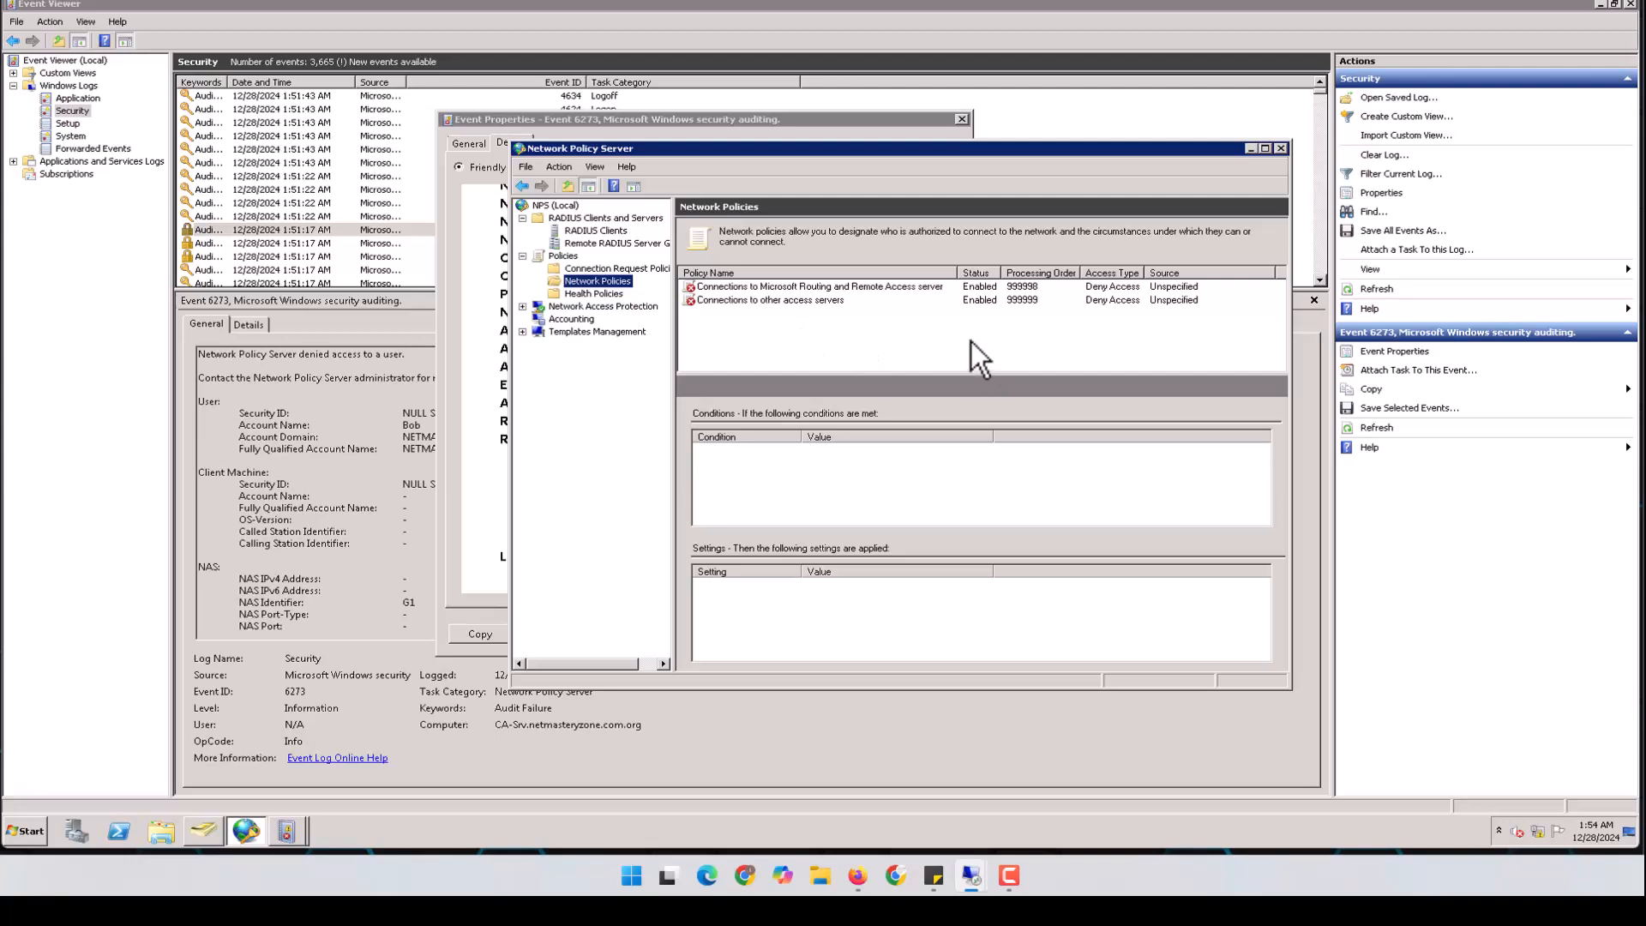
# Start a new network policy named Admin_Access
pyautogui.rightClick(624, 283)
pyautogui.click(665, 293)
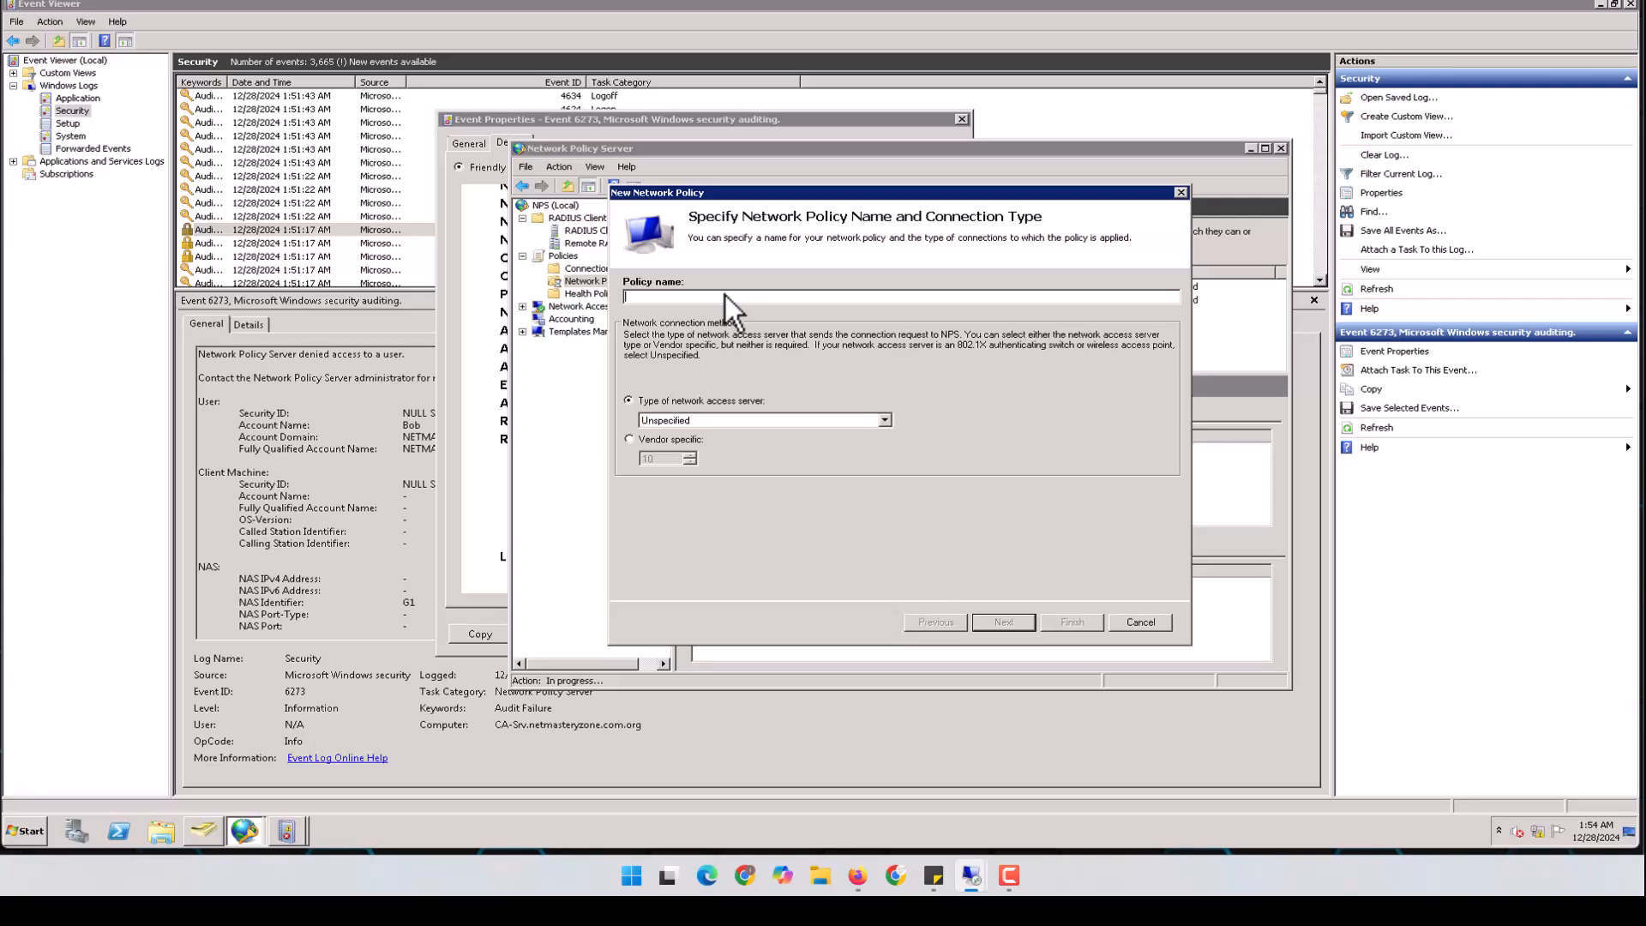
pyautogui.write('Admin_Acce')
# Keep the network access server type Unspecified instead of vendor 12356 and advance to conditions
pyautogui.click(732, 419)
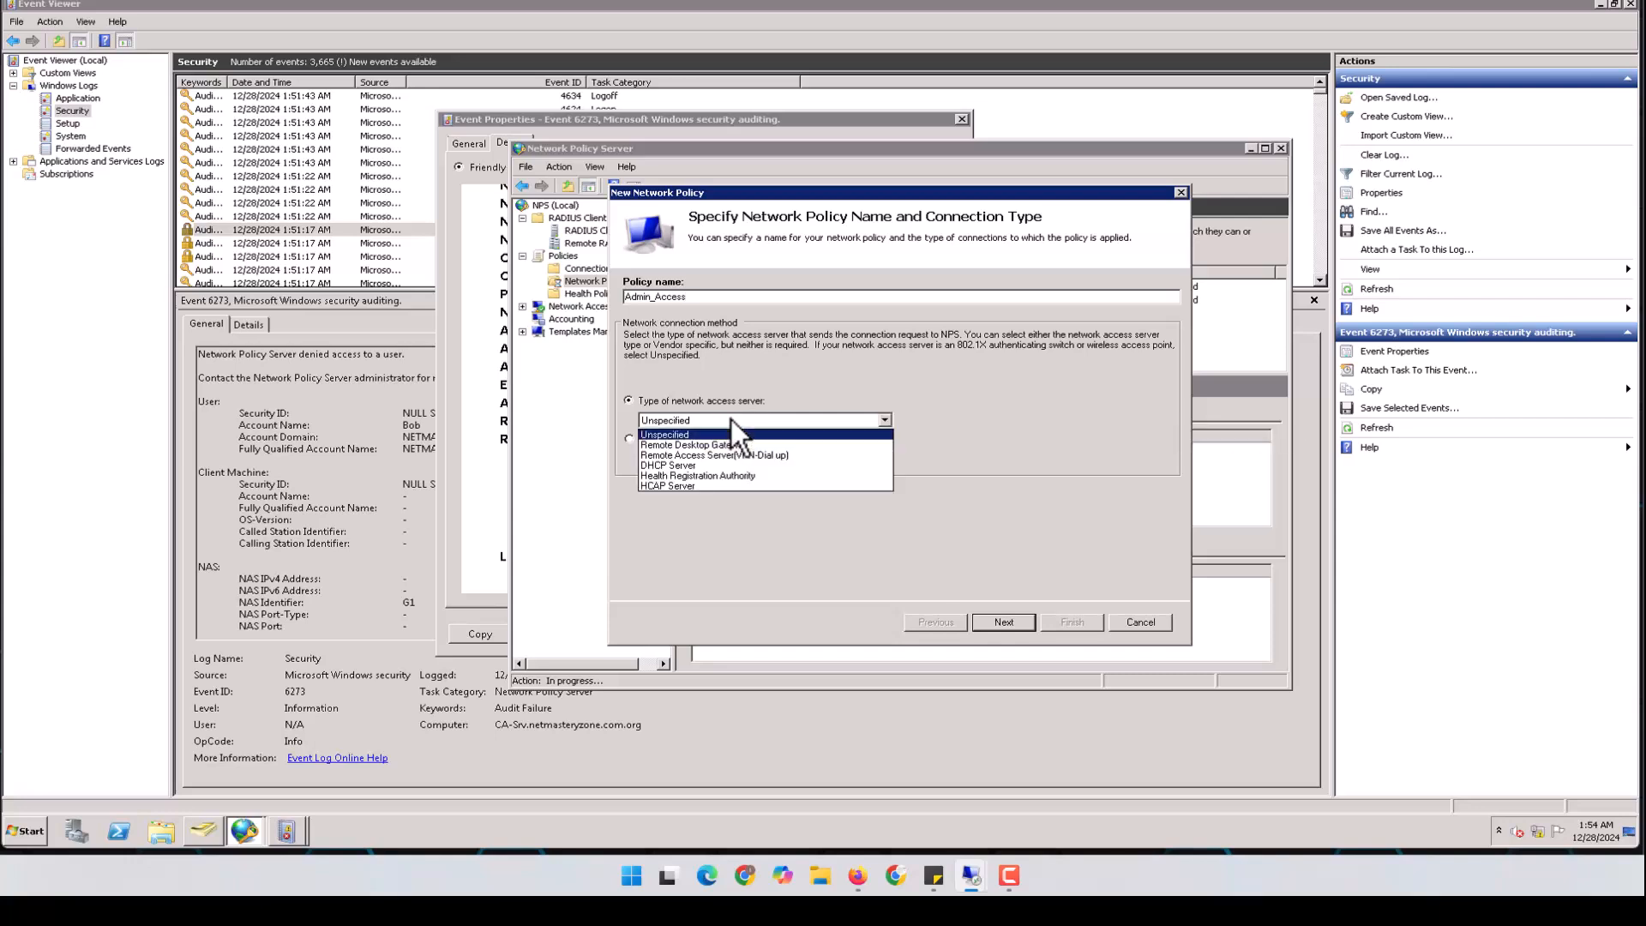
pyautogui.click(732, 419)
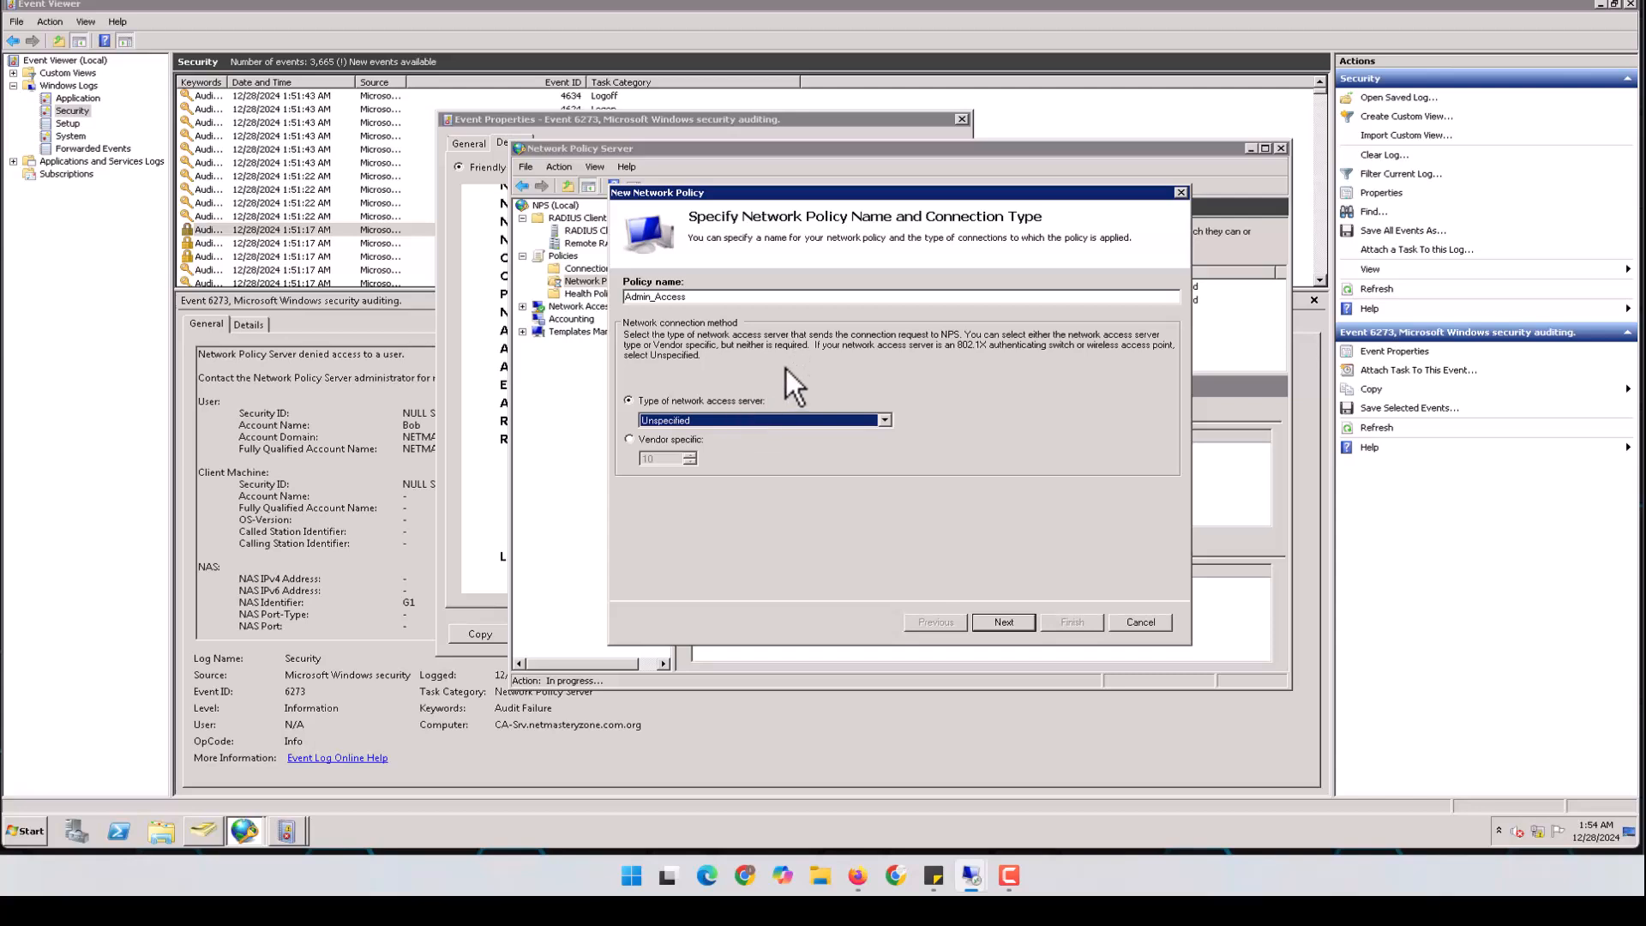
pyautogui.click(856, 418)
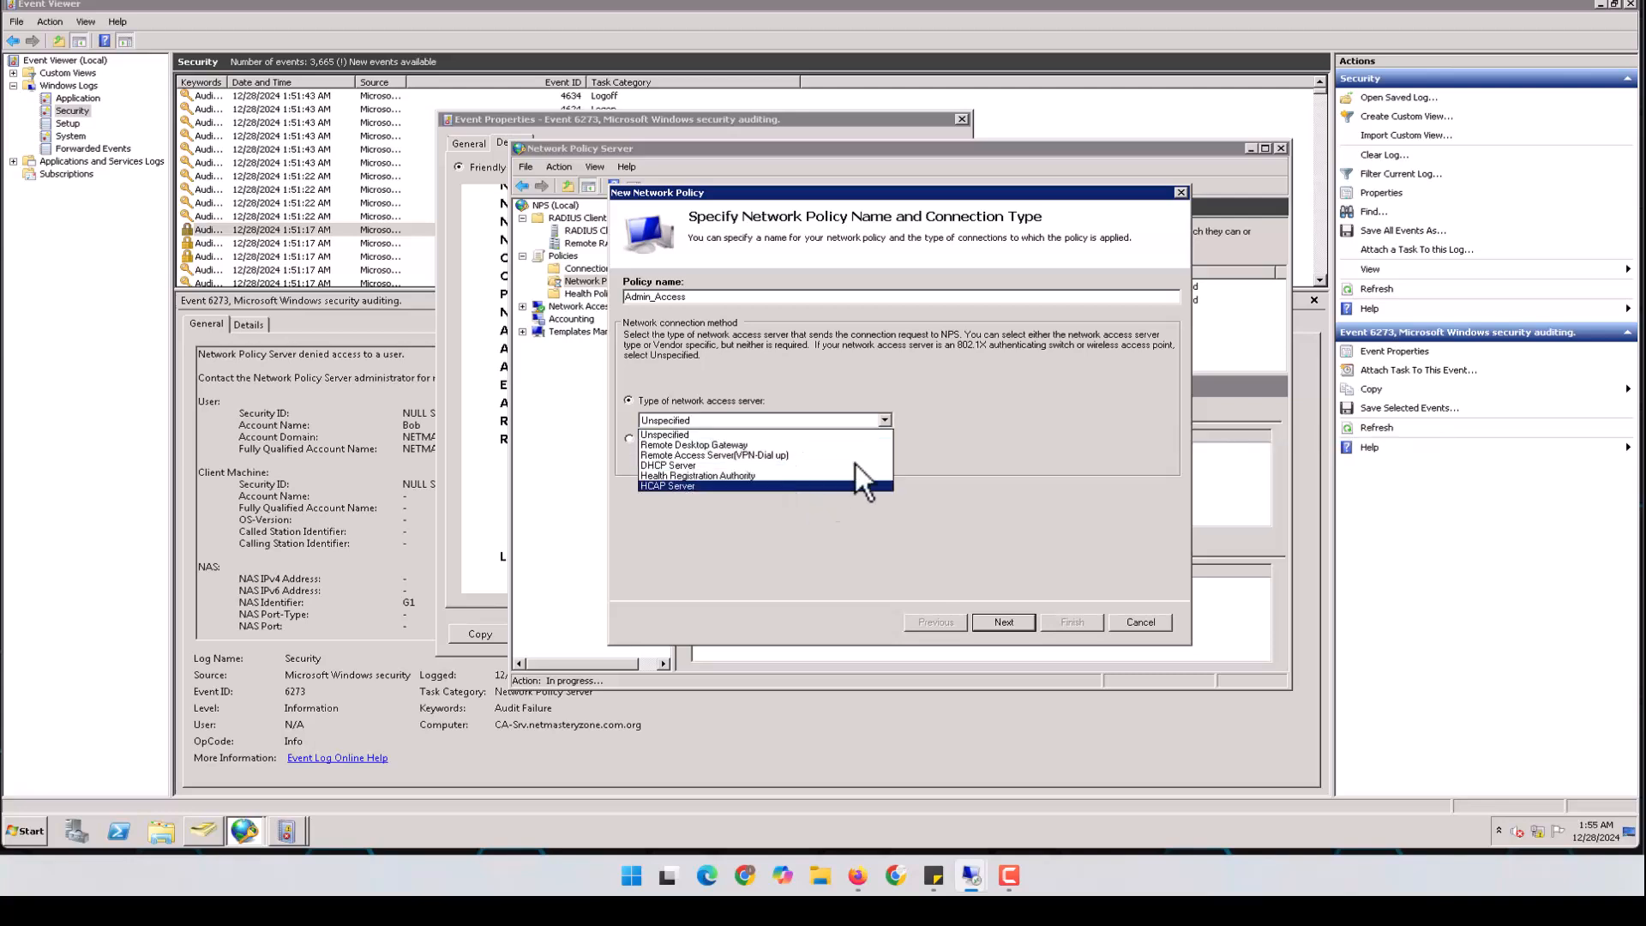
pyautogui.click(964, 404)
pyautogui.click(643, 442)
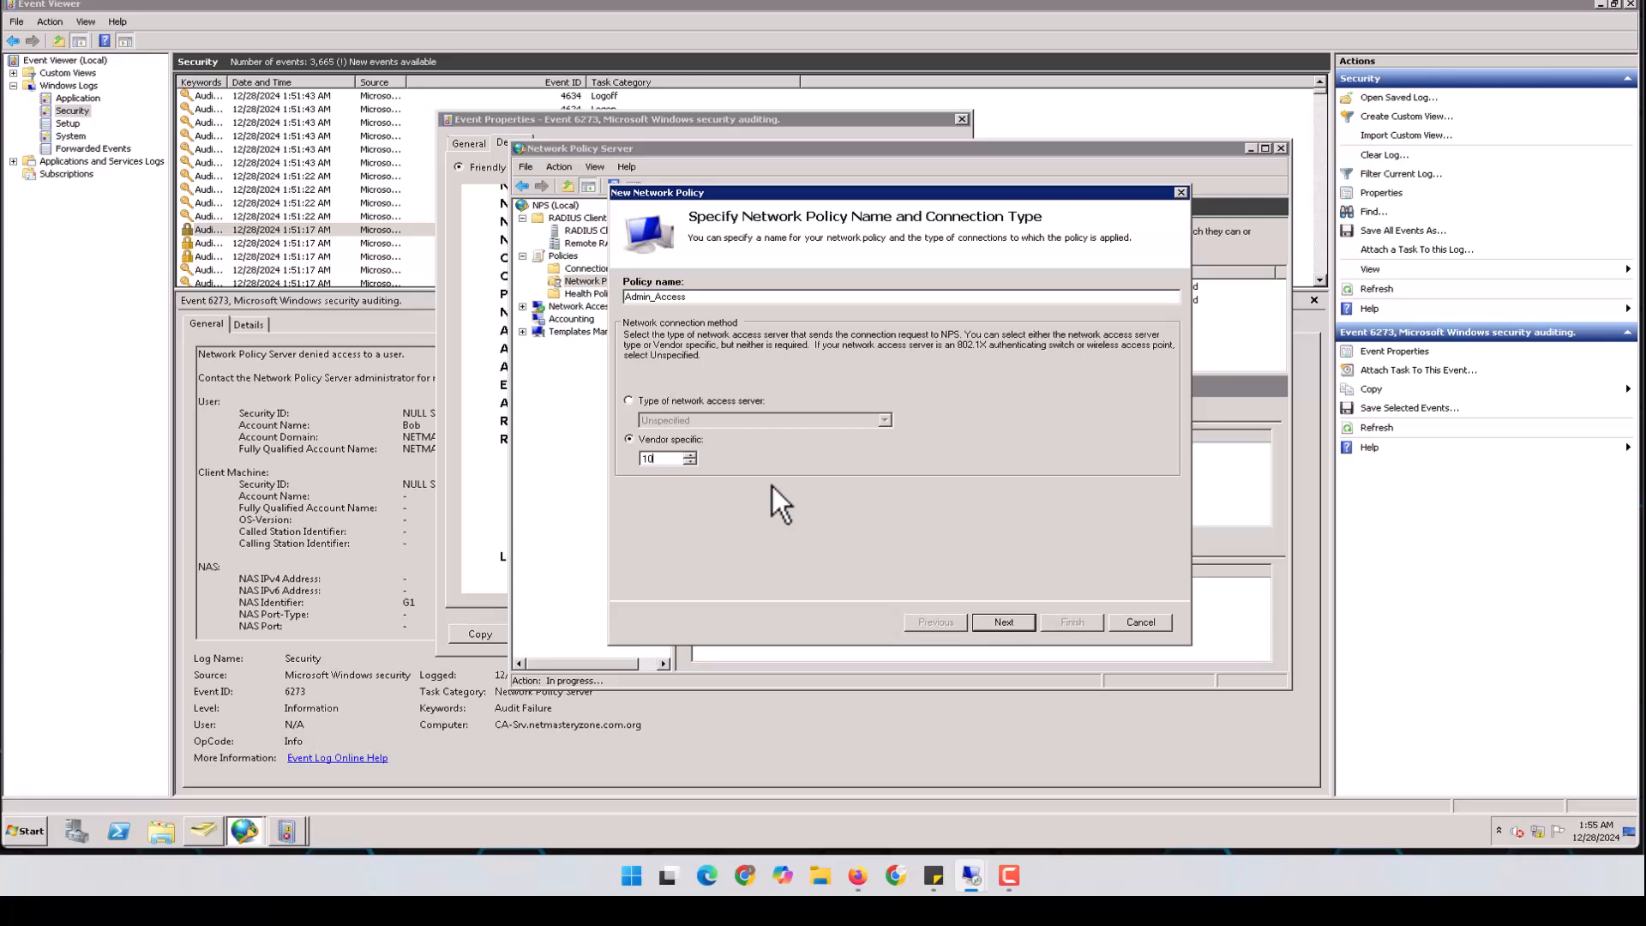
pyautogui.moveTo(661, 461); pyautogui.dragTo(584, 461)
pyautogui.write('12356')
pyautogui.click(1010, 623)
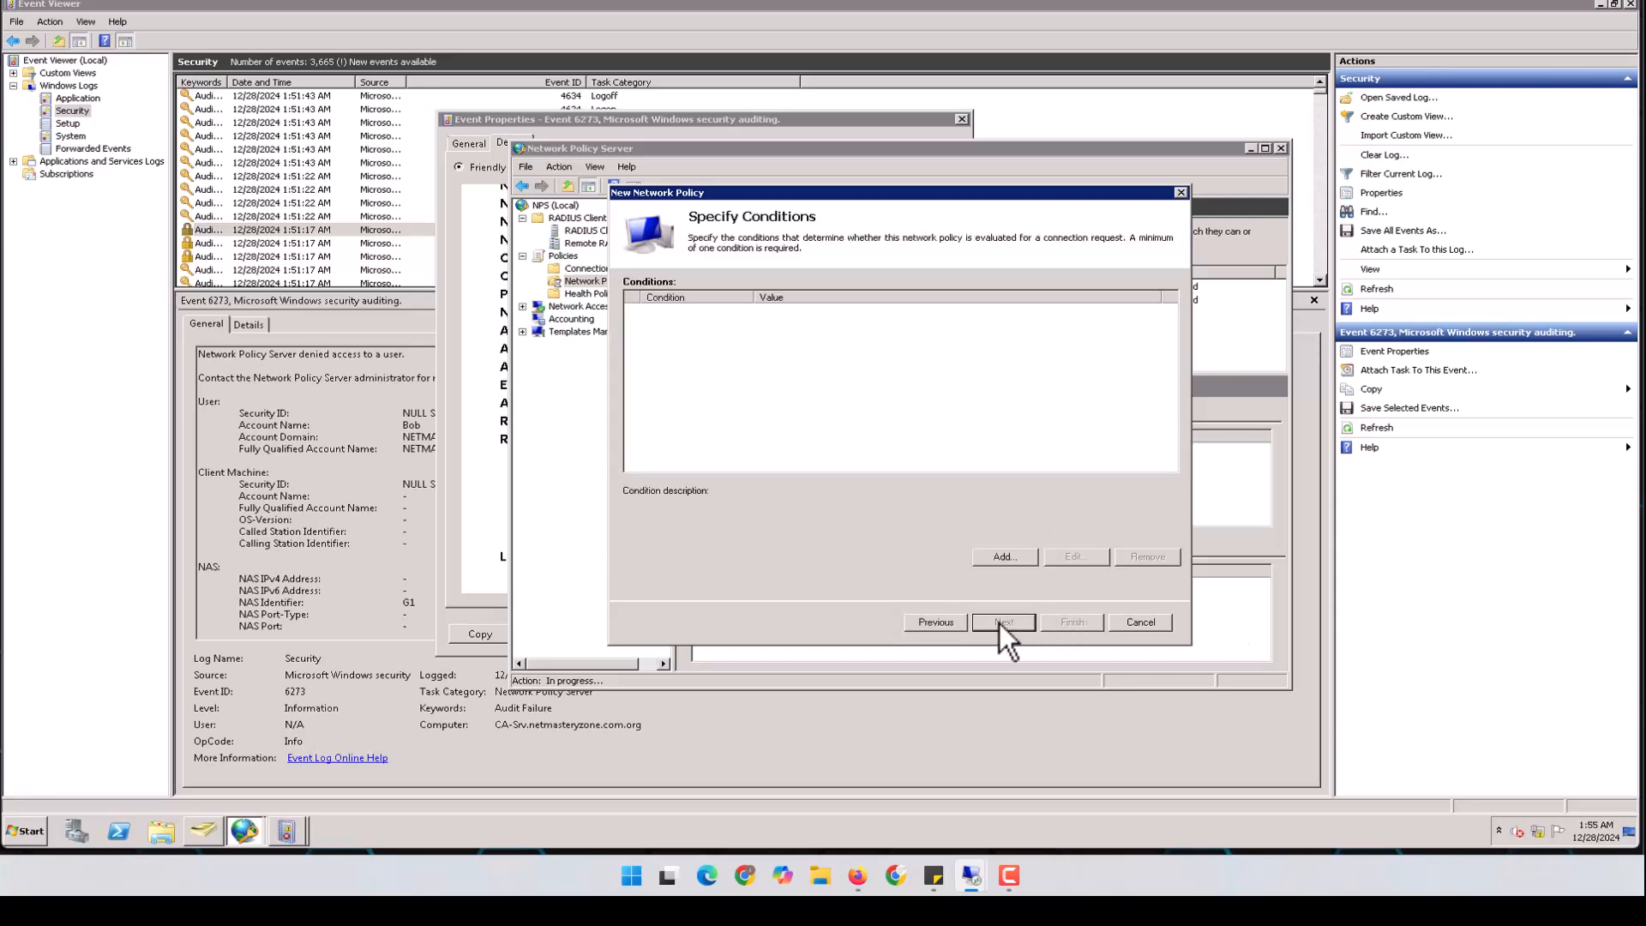
pyautogui.click(936, 622)
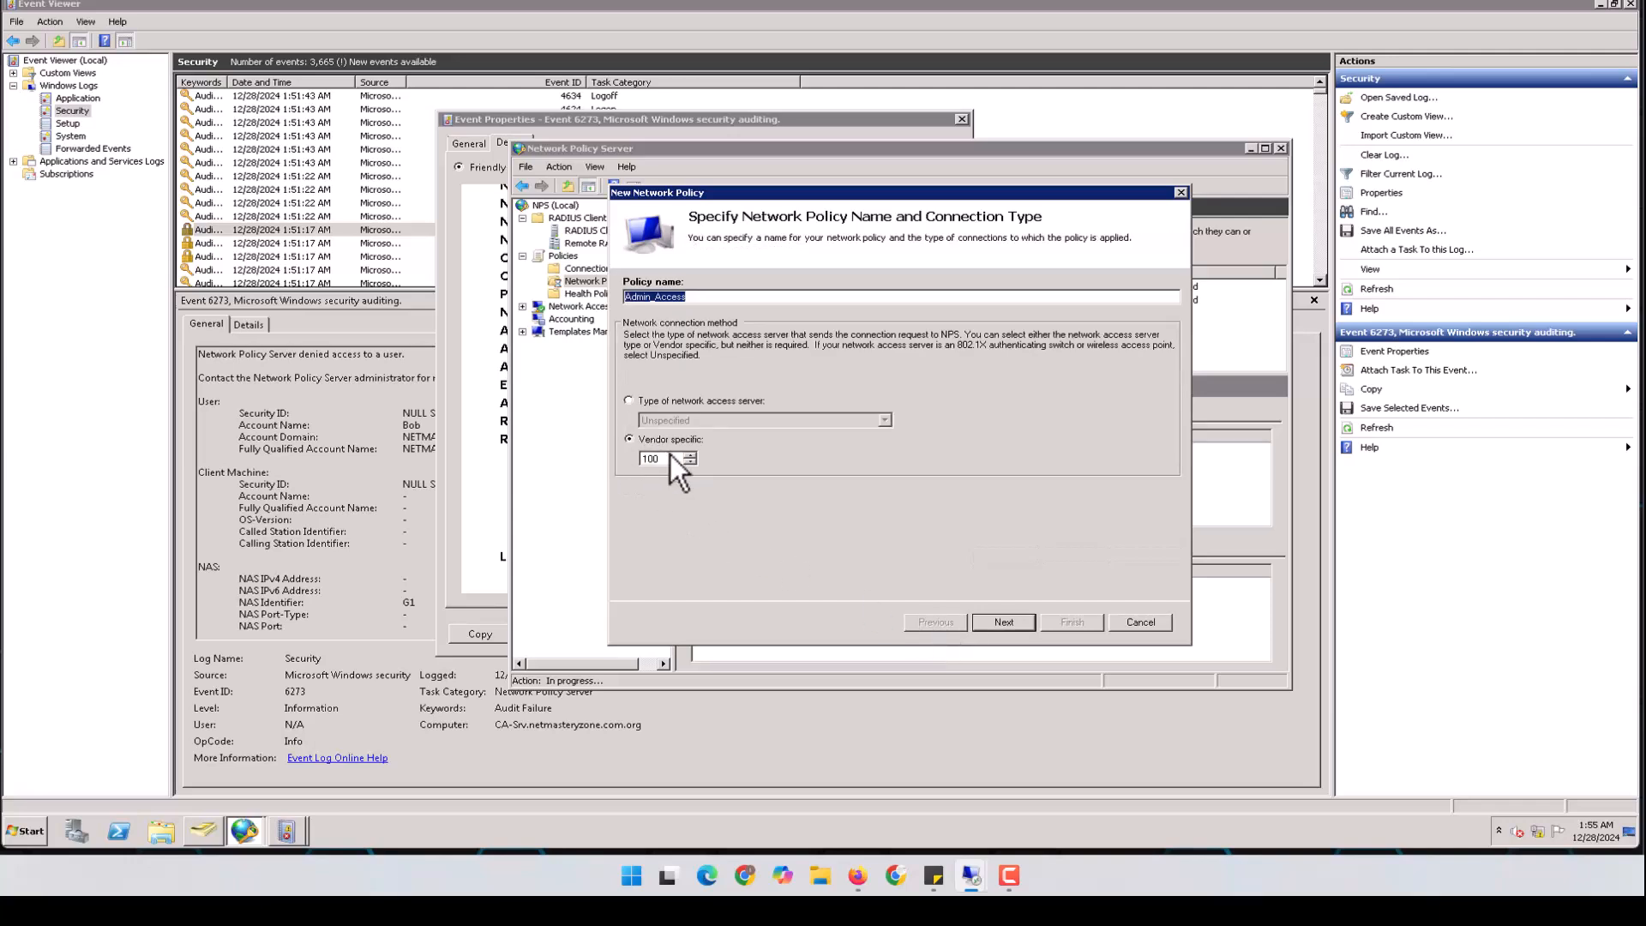
pyautogui.click(633, 404)
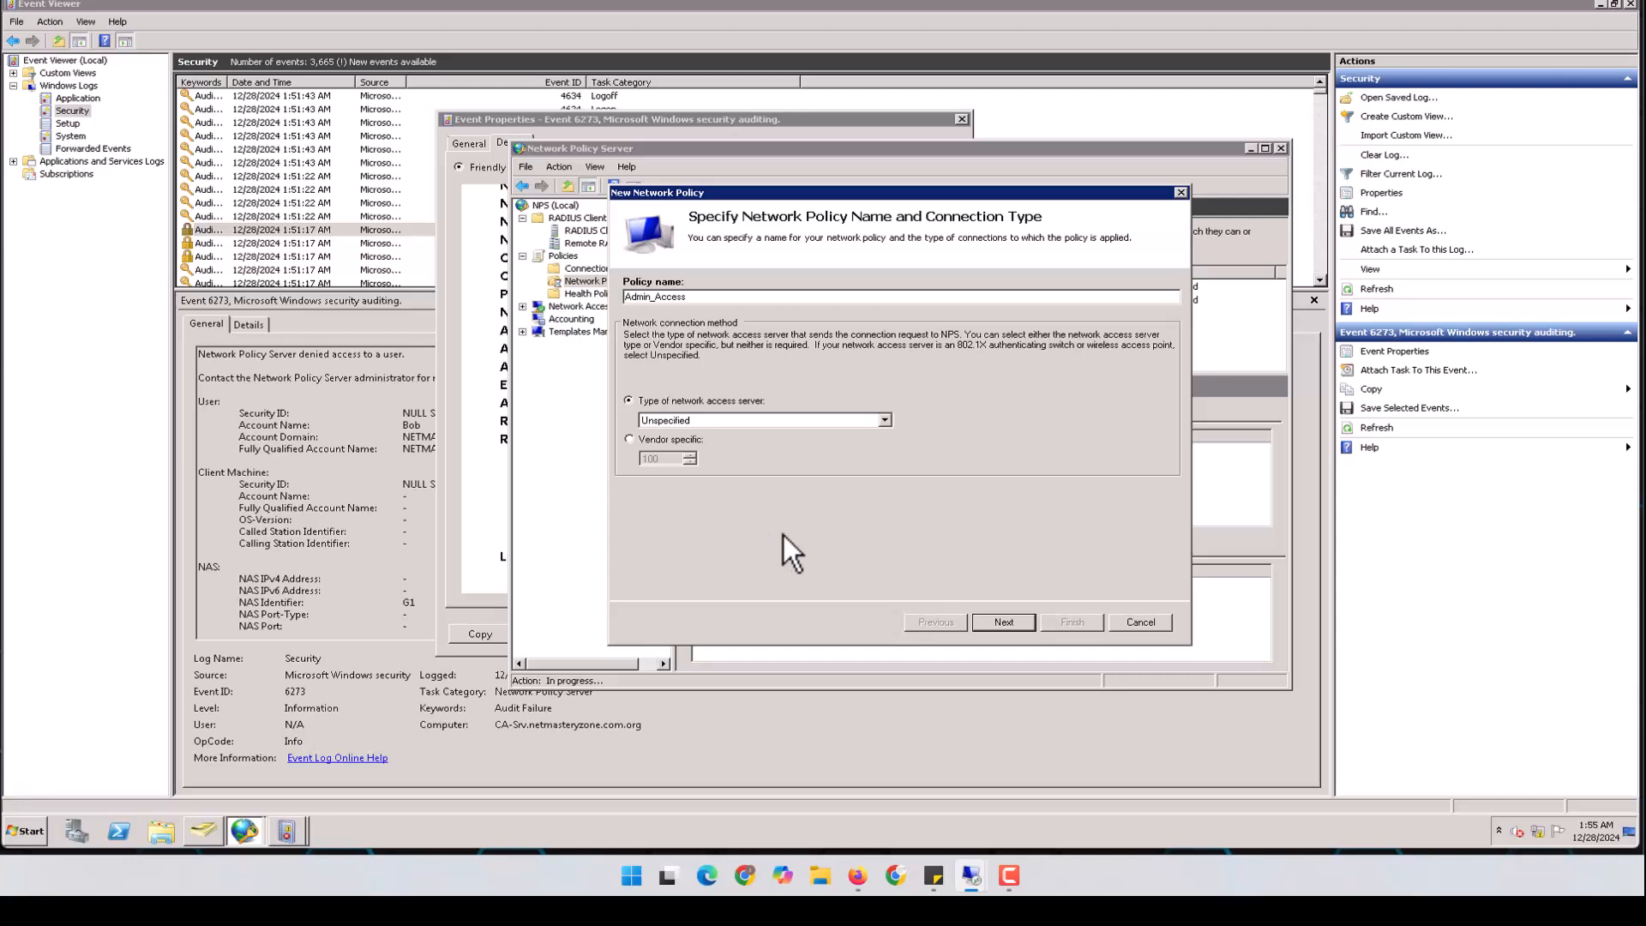
pyautogui.click(1005, 622)
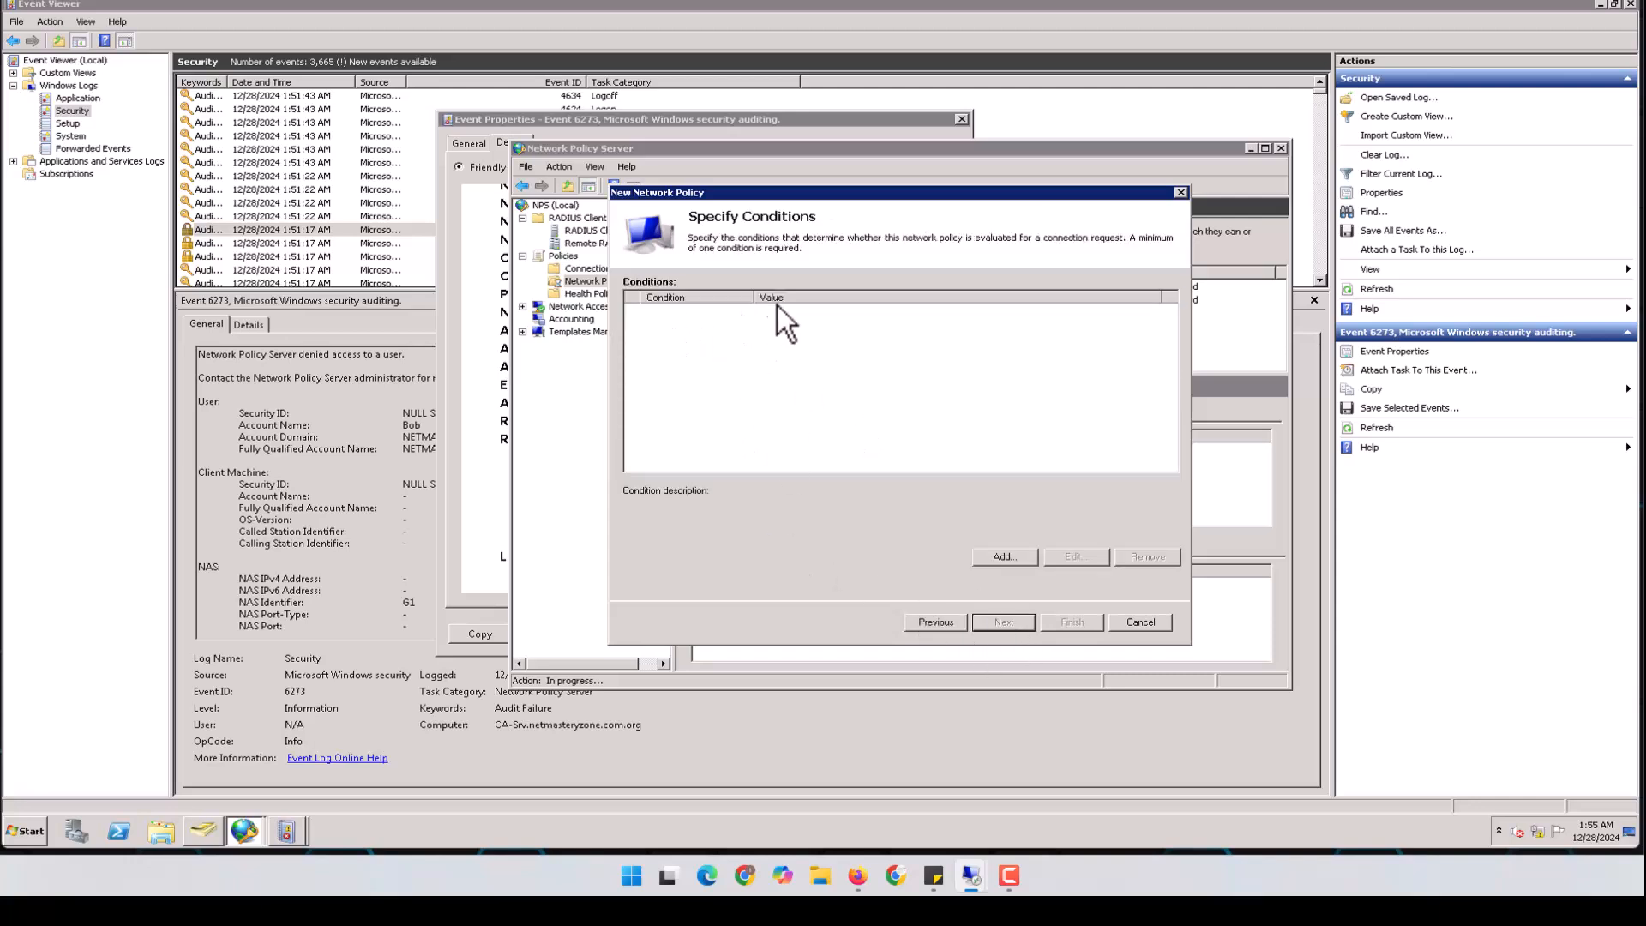
# Open the condition list and compare Windows Groups, Machine Groups and User Groups
pyautogui.click(1004, 557)
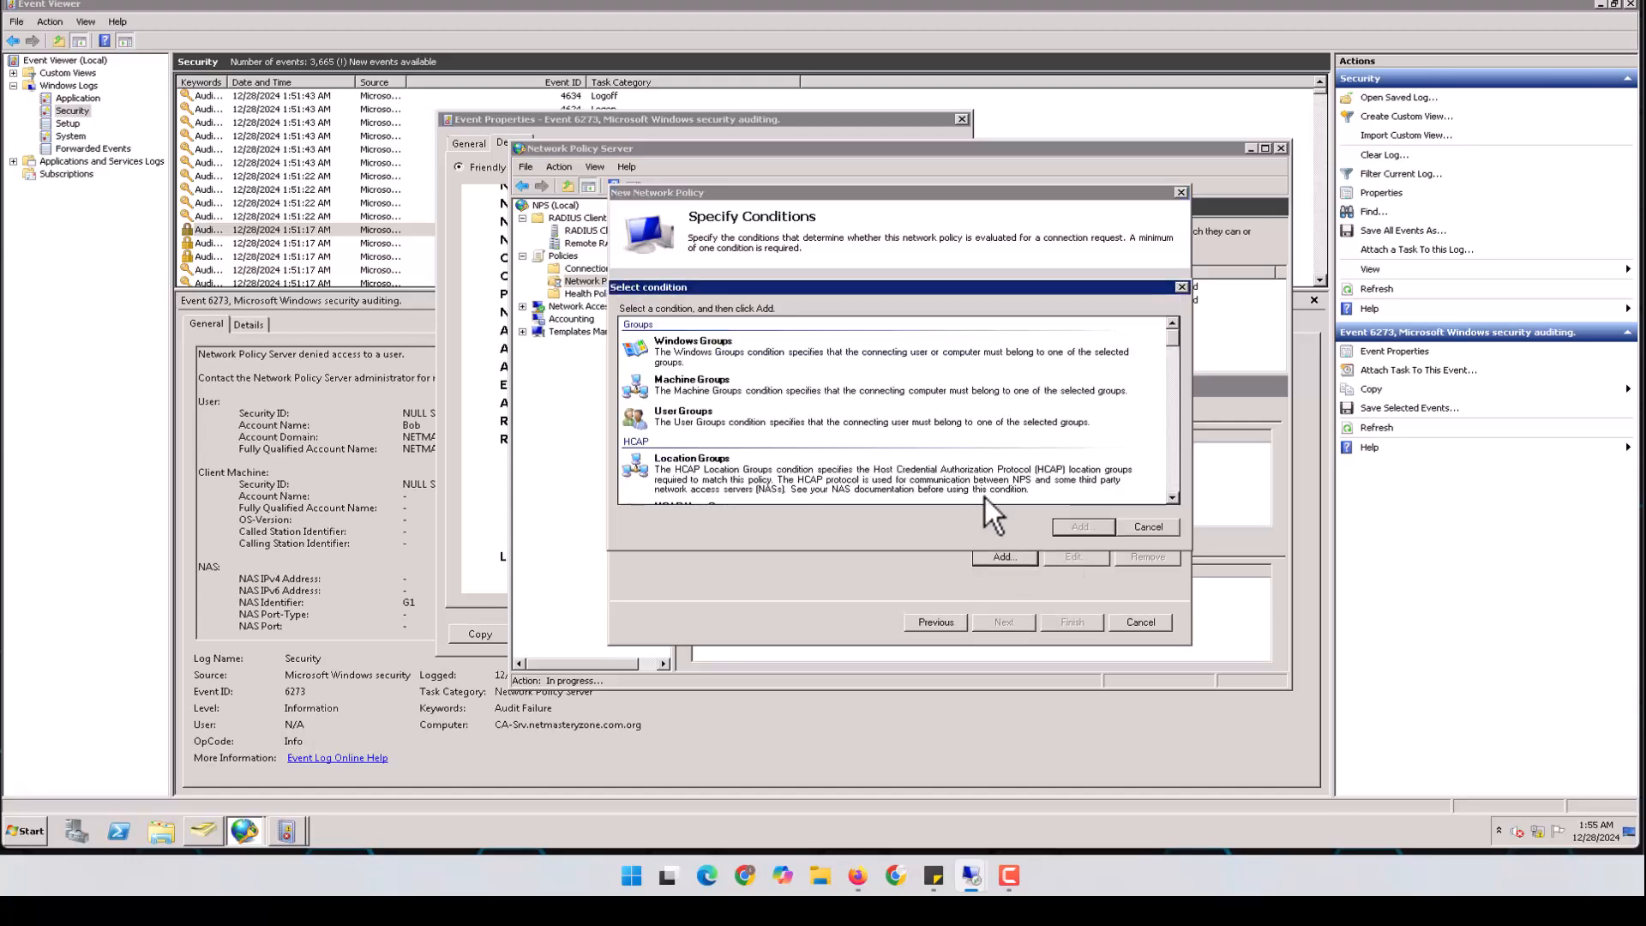
pyautogui.moveTo(1176, 348); pyautogui.dragTo(1174, 312)
pyautogui.click(744, 362)
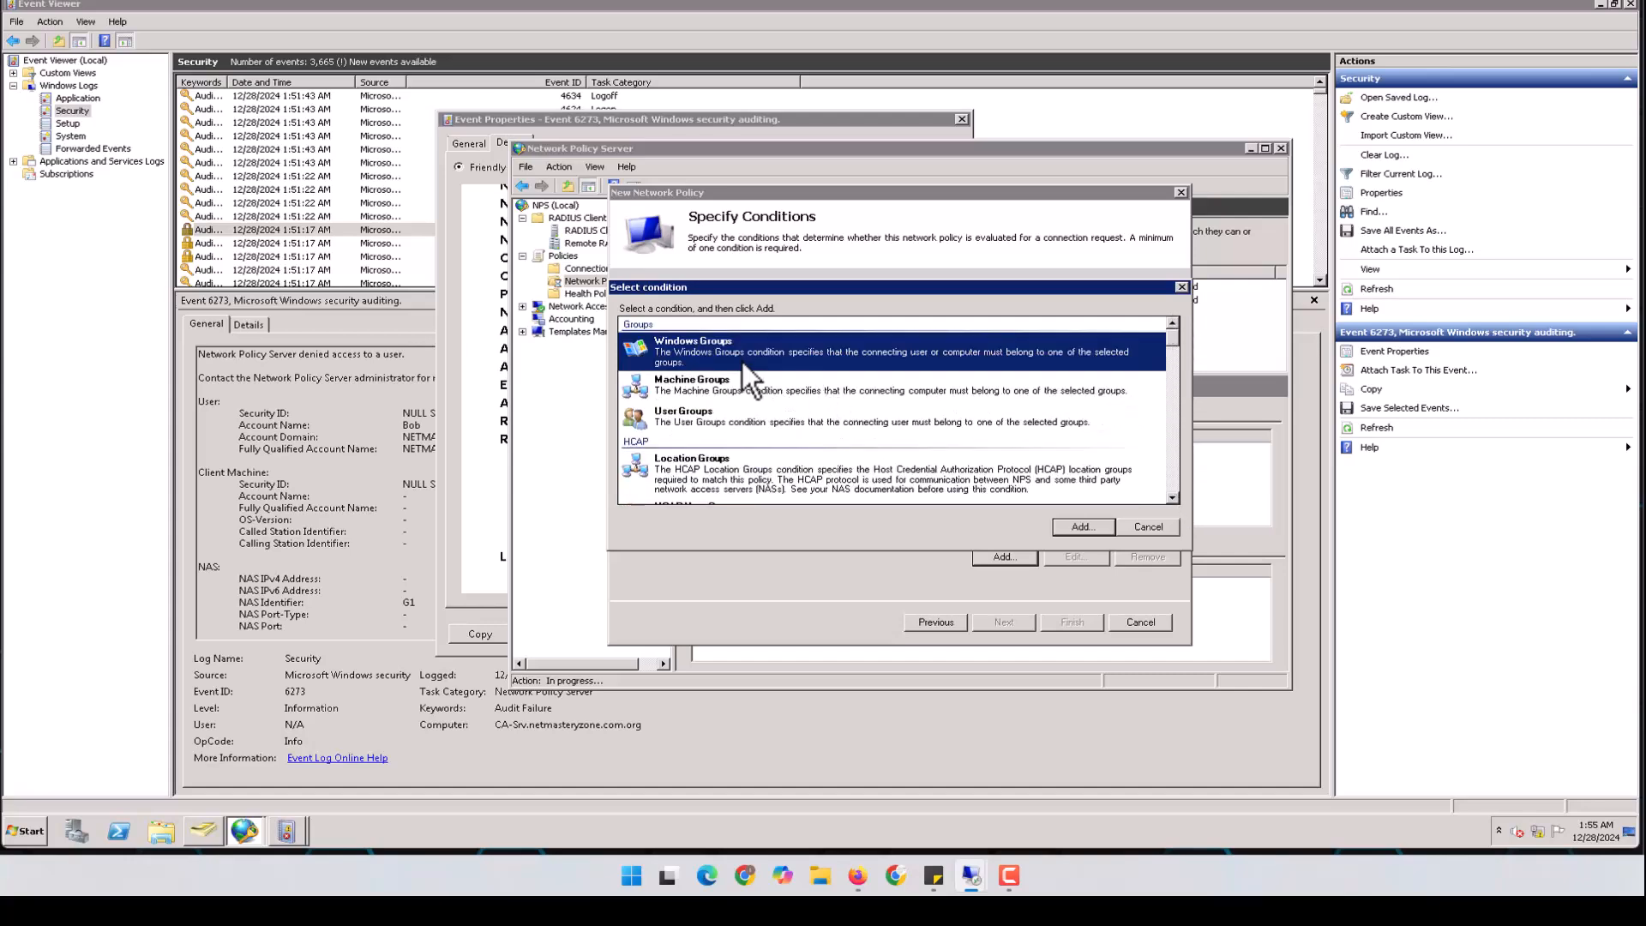
pyautogui.click(737, 396)
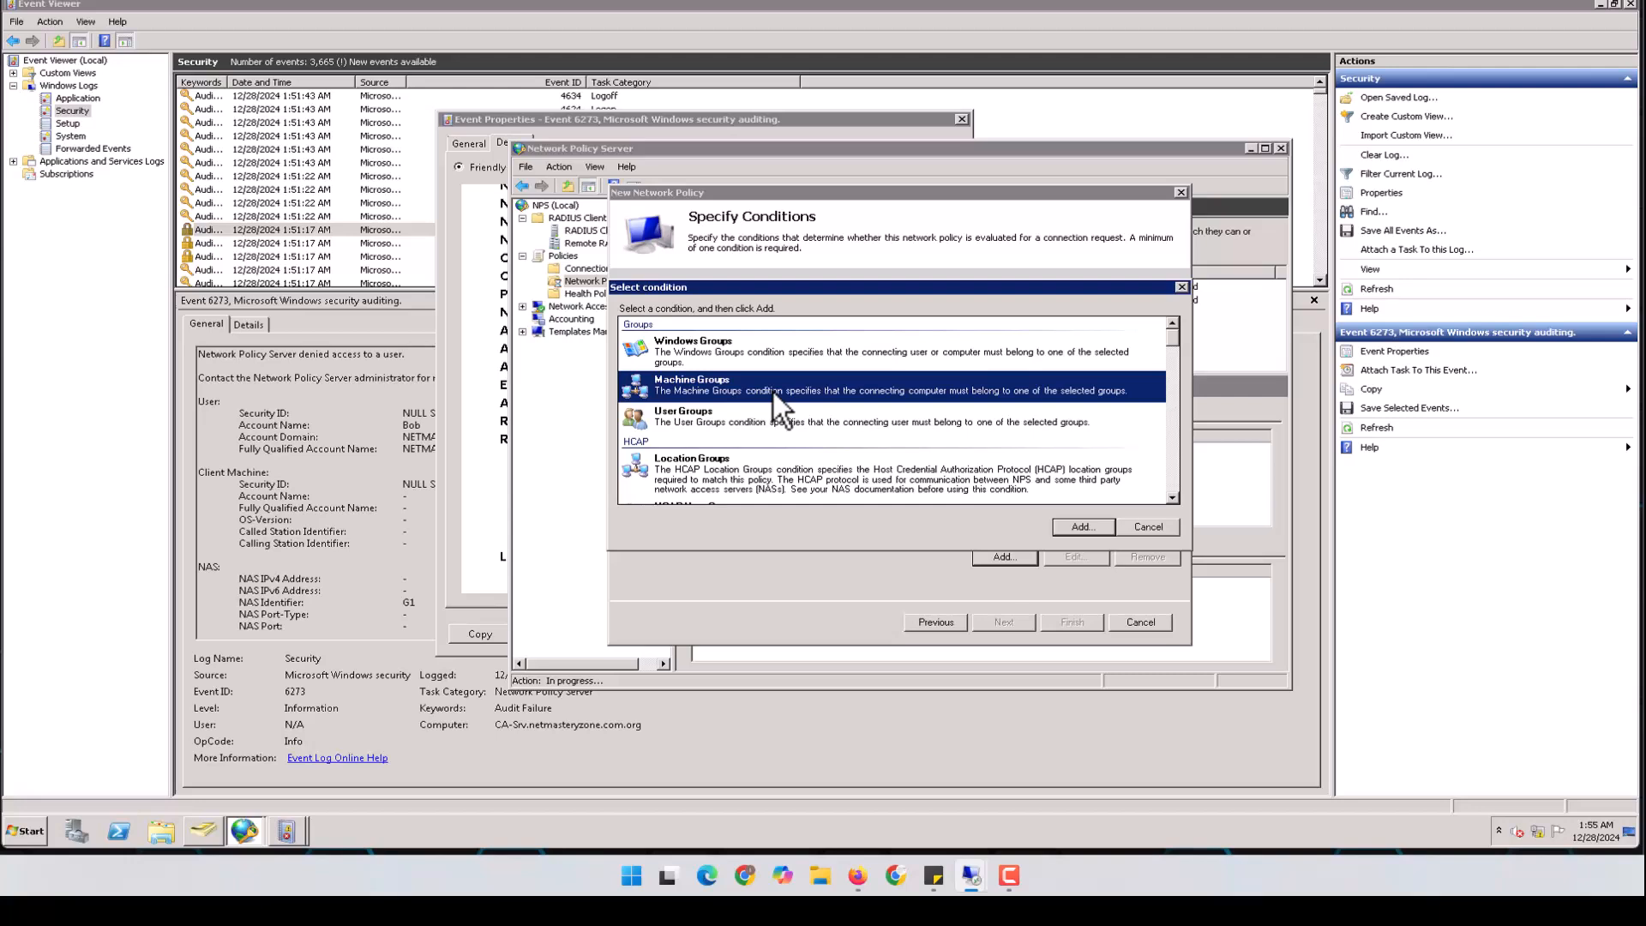
pyautogui.click(746, 418)
# Browse the remaining conditions, including Day and Time Restrictions, and settle on User Groups
pyautogui.scroll(-1, 843, 409)
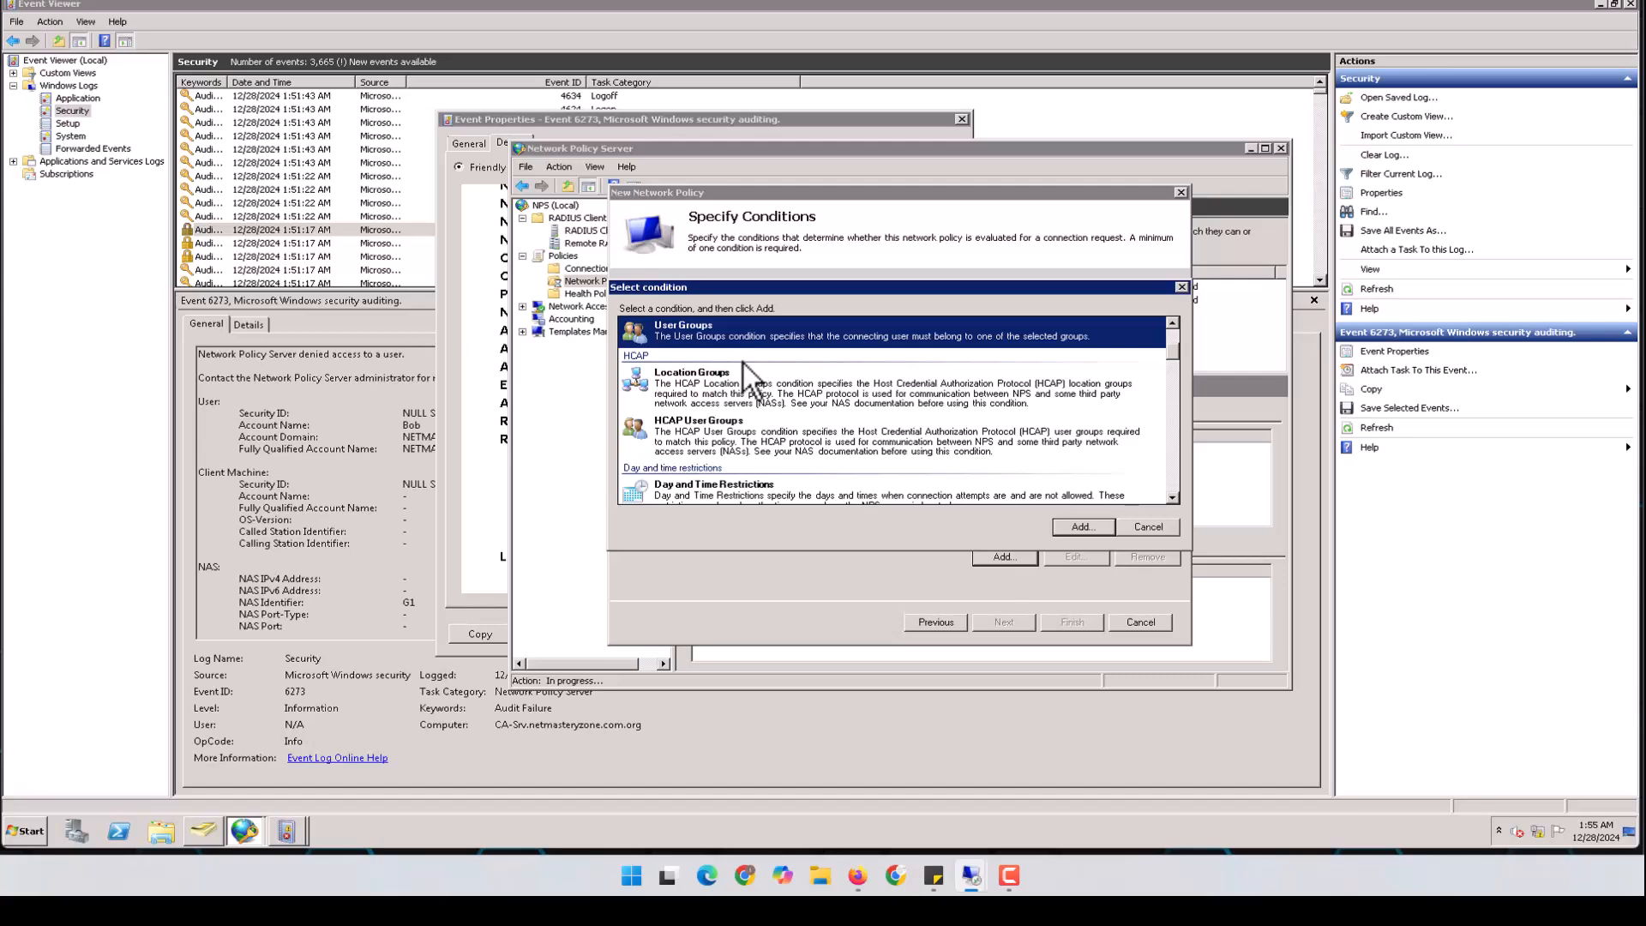
pyautogui.scroll(-5, 750, 408)
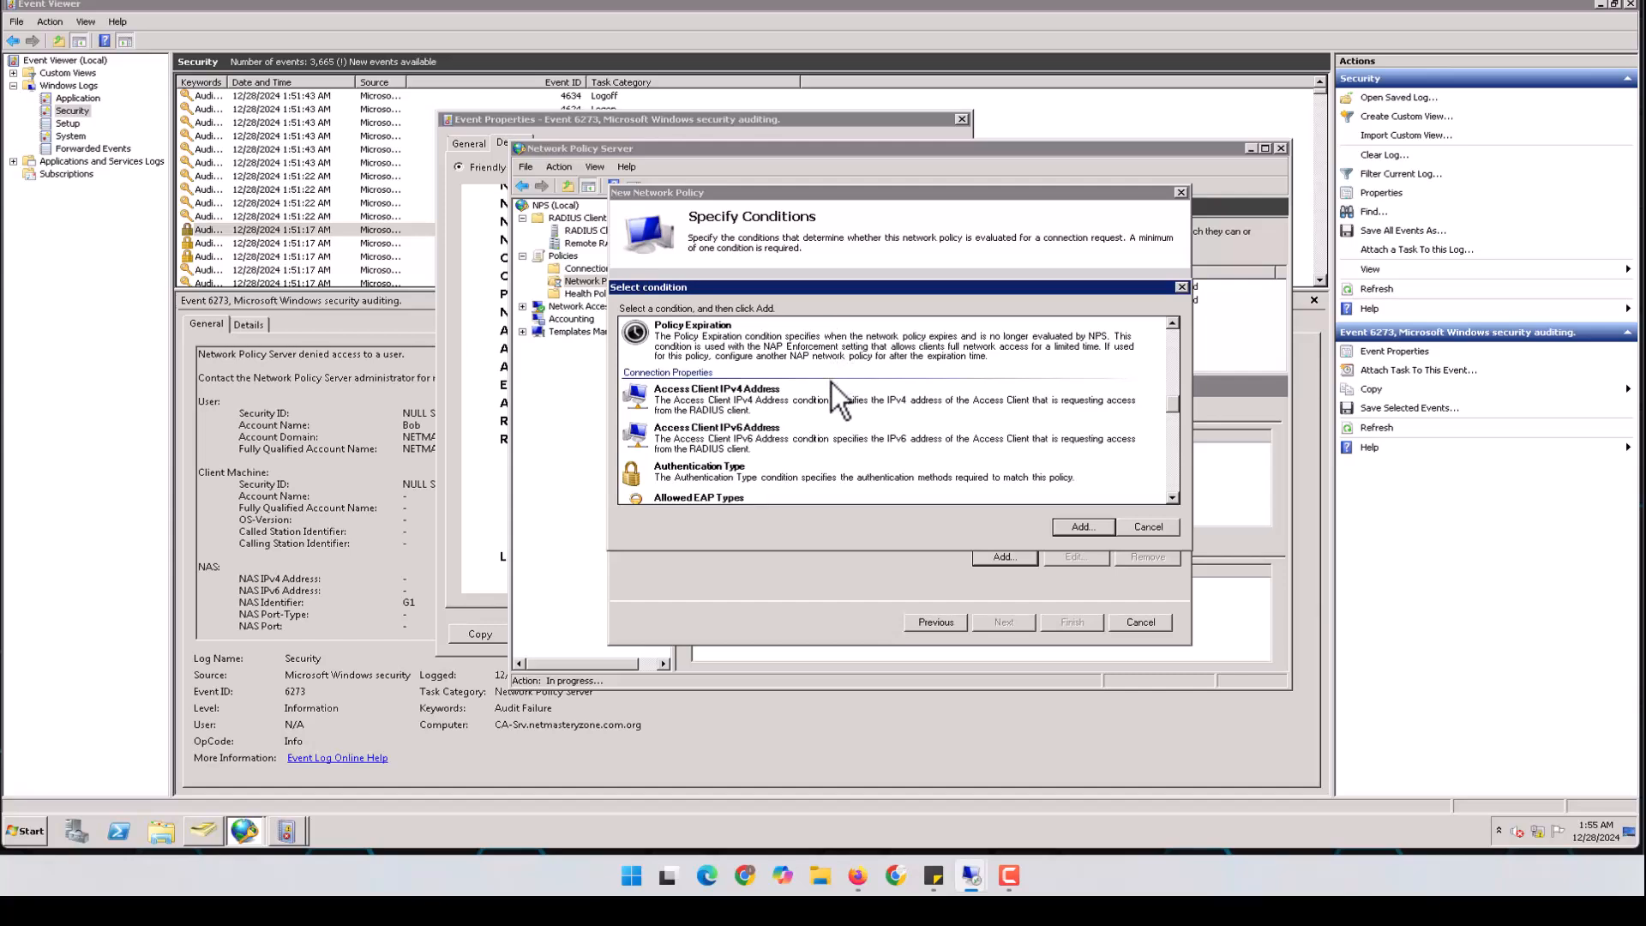
pyautogui.scroll(-4, 832, 381)
pyautogui.scroll(-6, 832, 395)
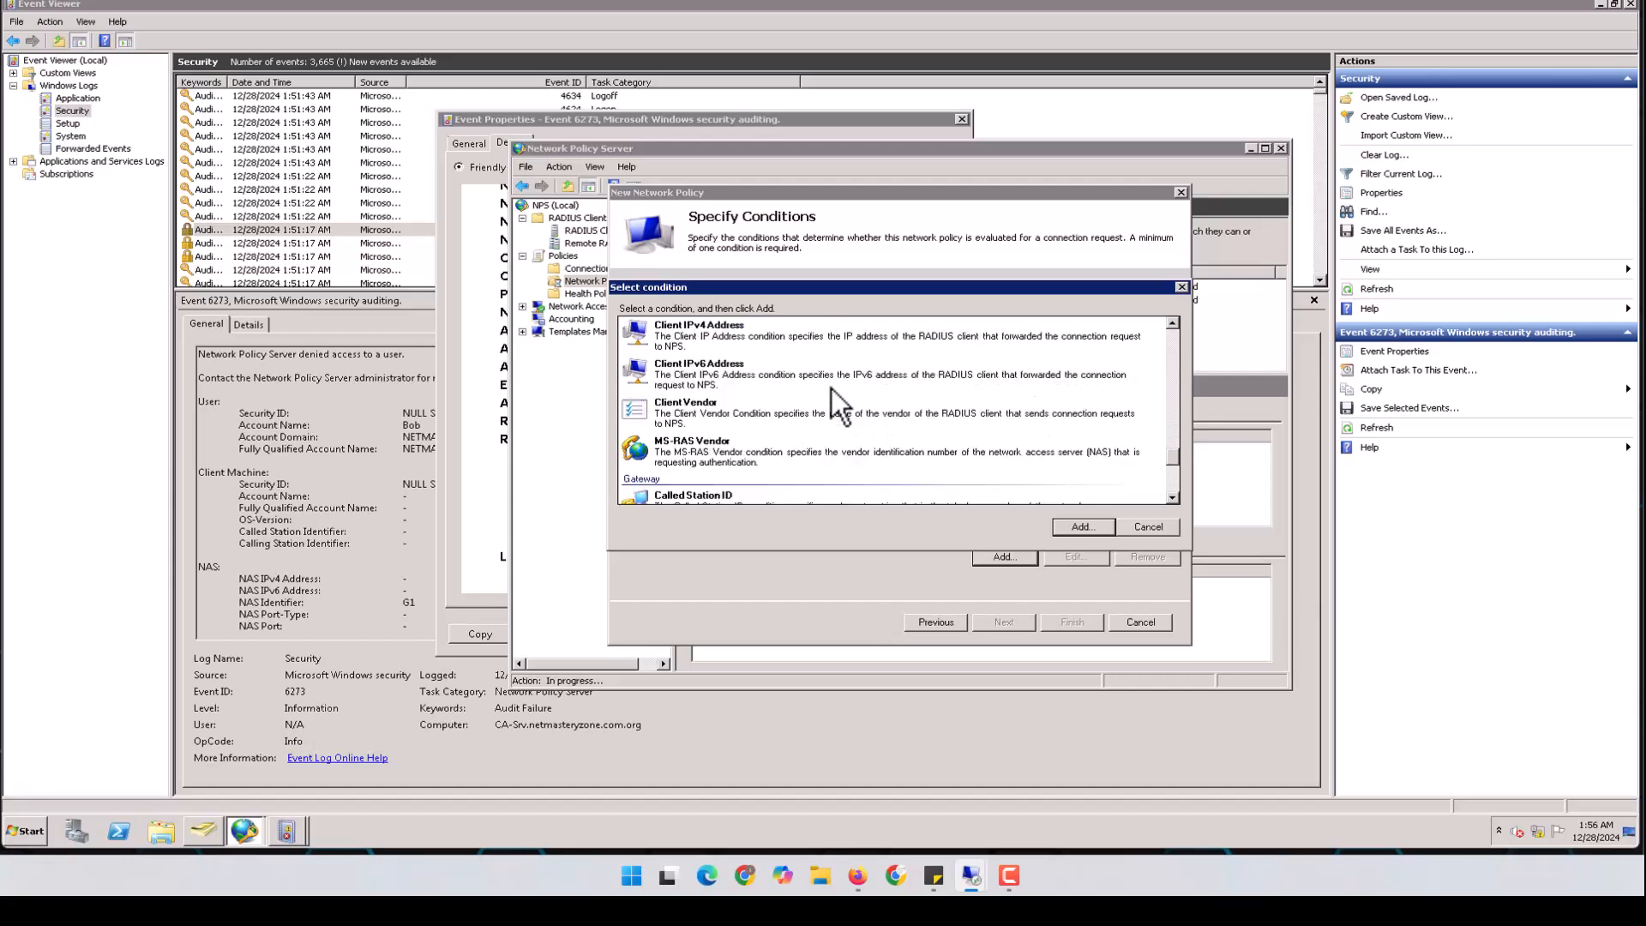
pyautogui.scroll(10, 826, 439)
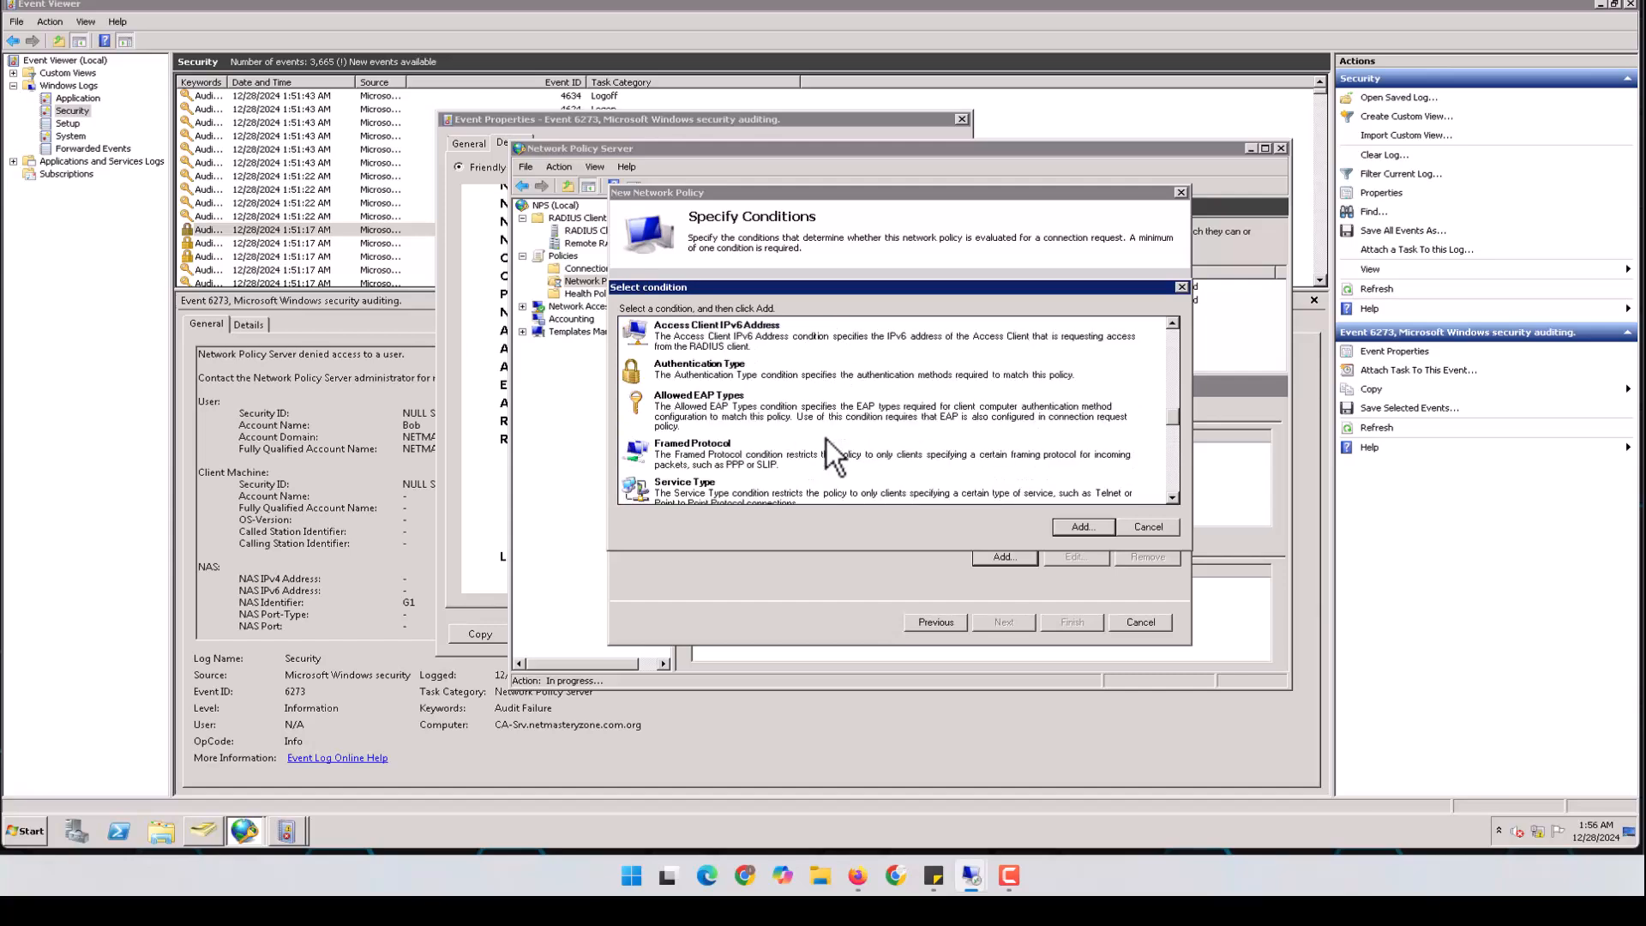
pyautogui.scroll(3, 803, 357)
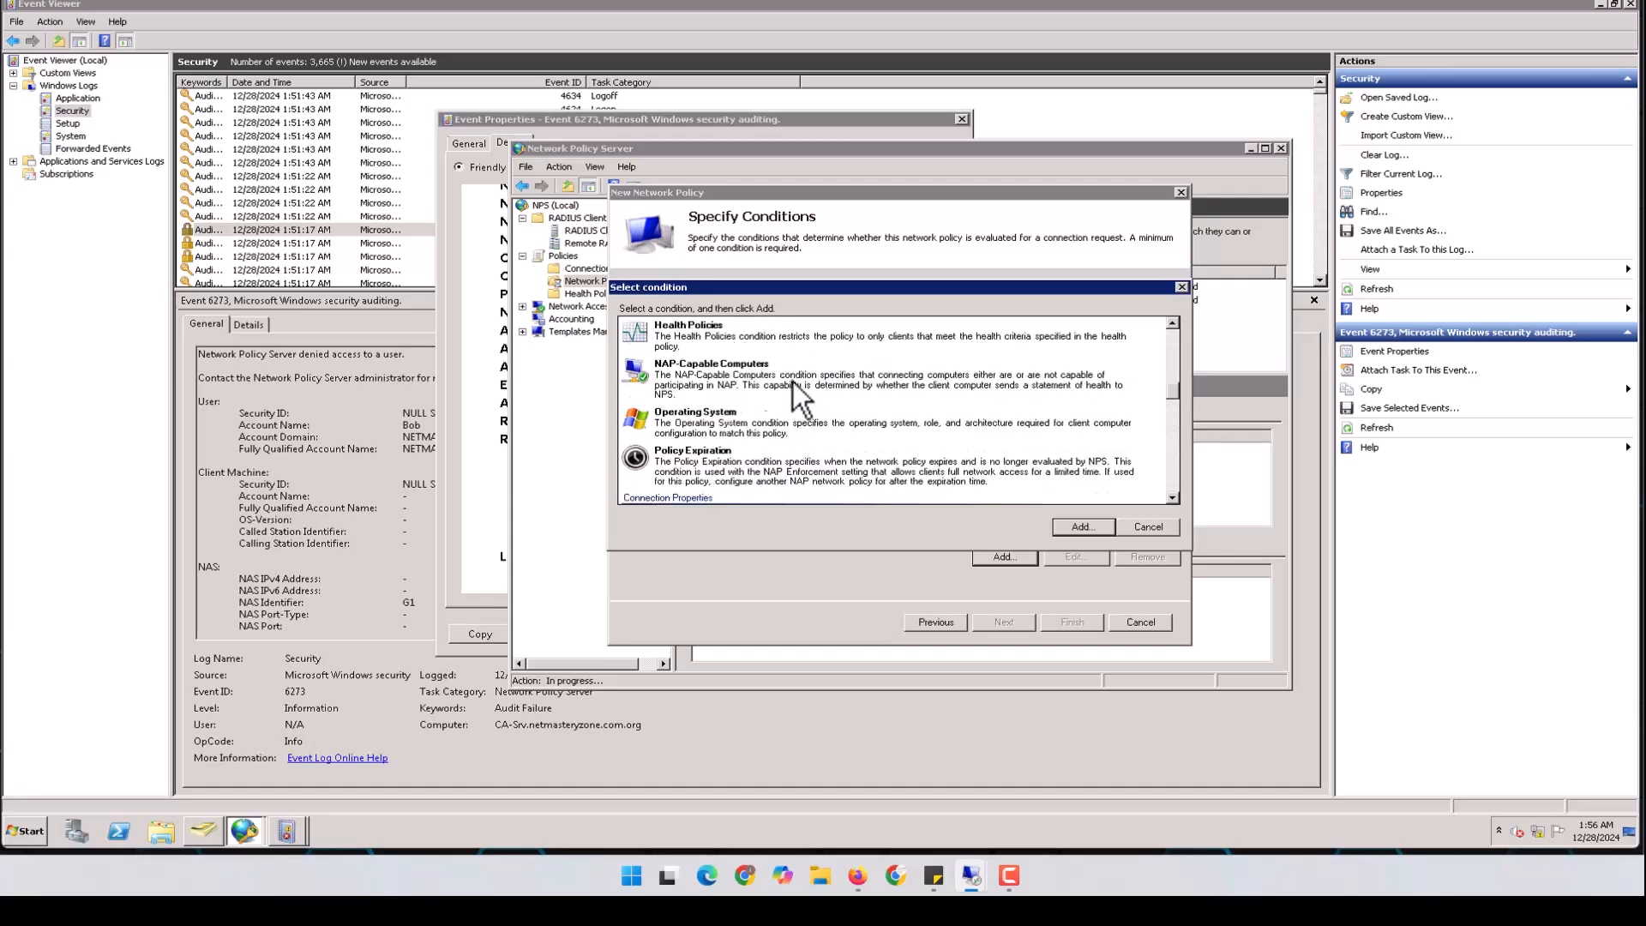
pyautogui.scroll(5, 797, 450)
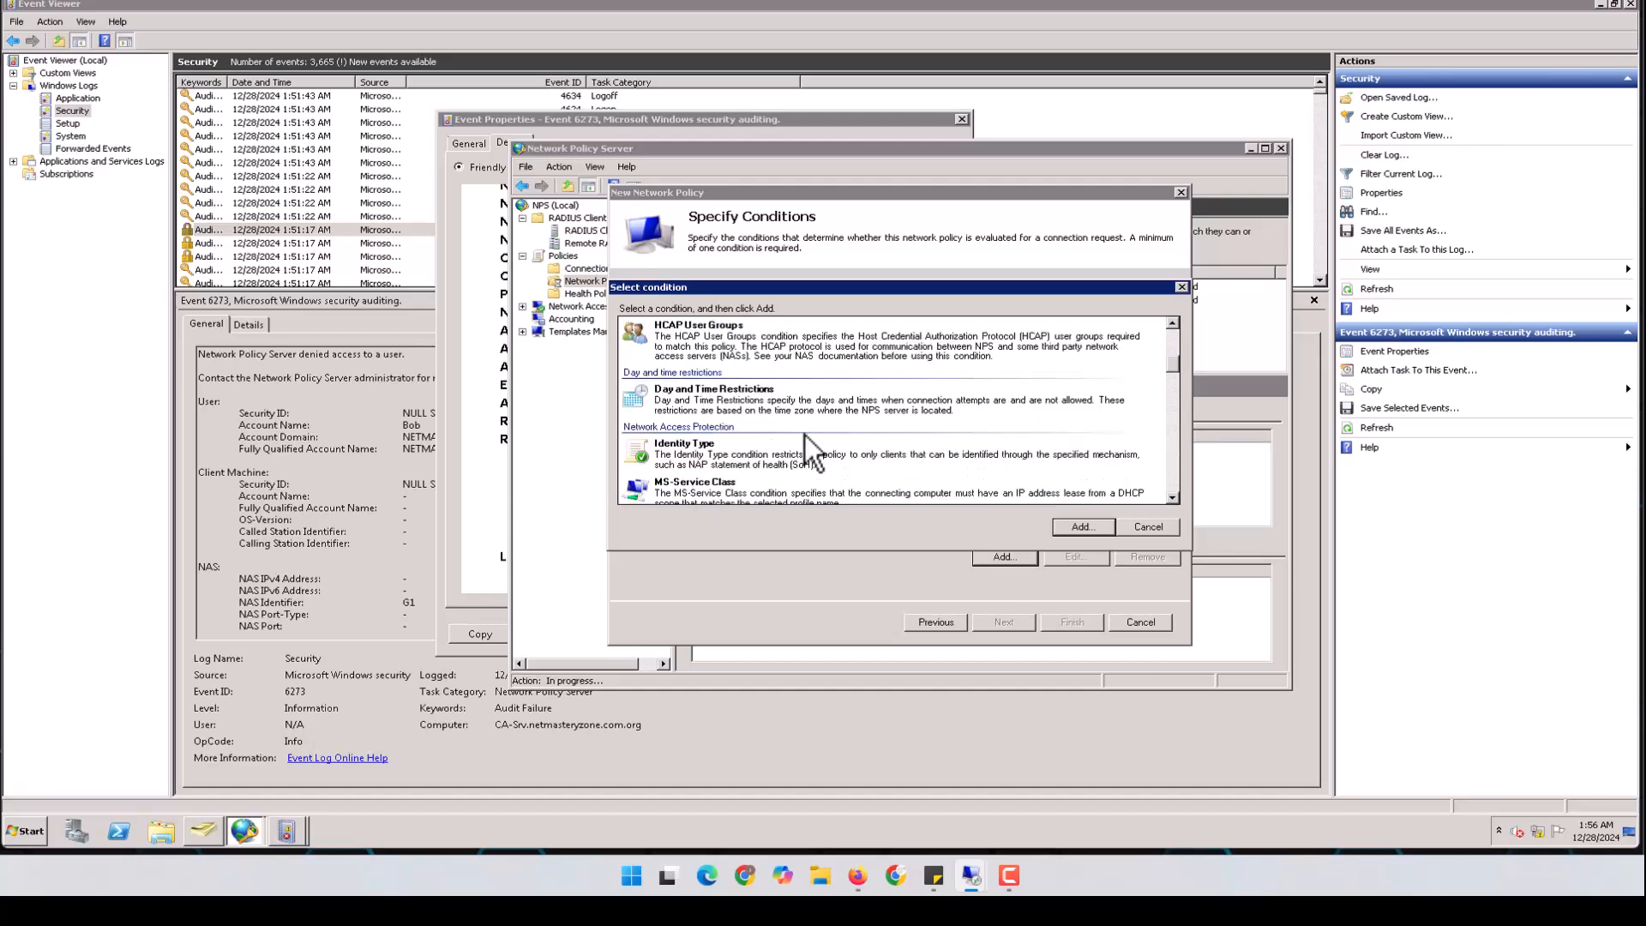
pyautogui.click(816, 408)
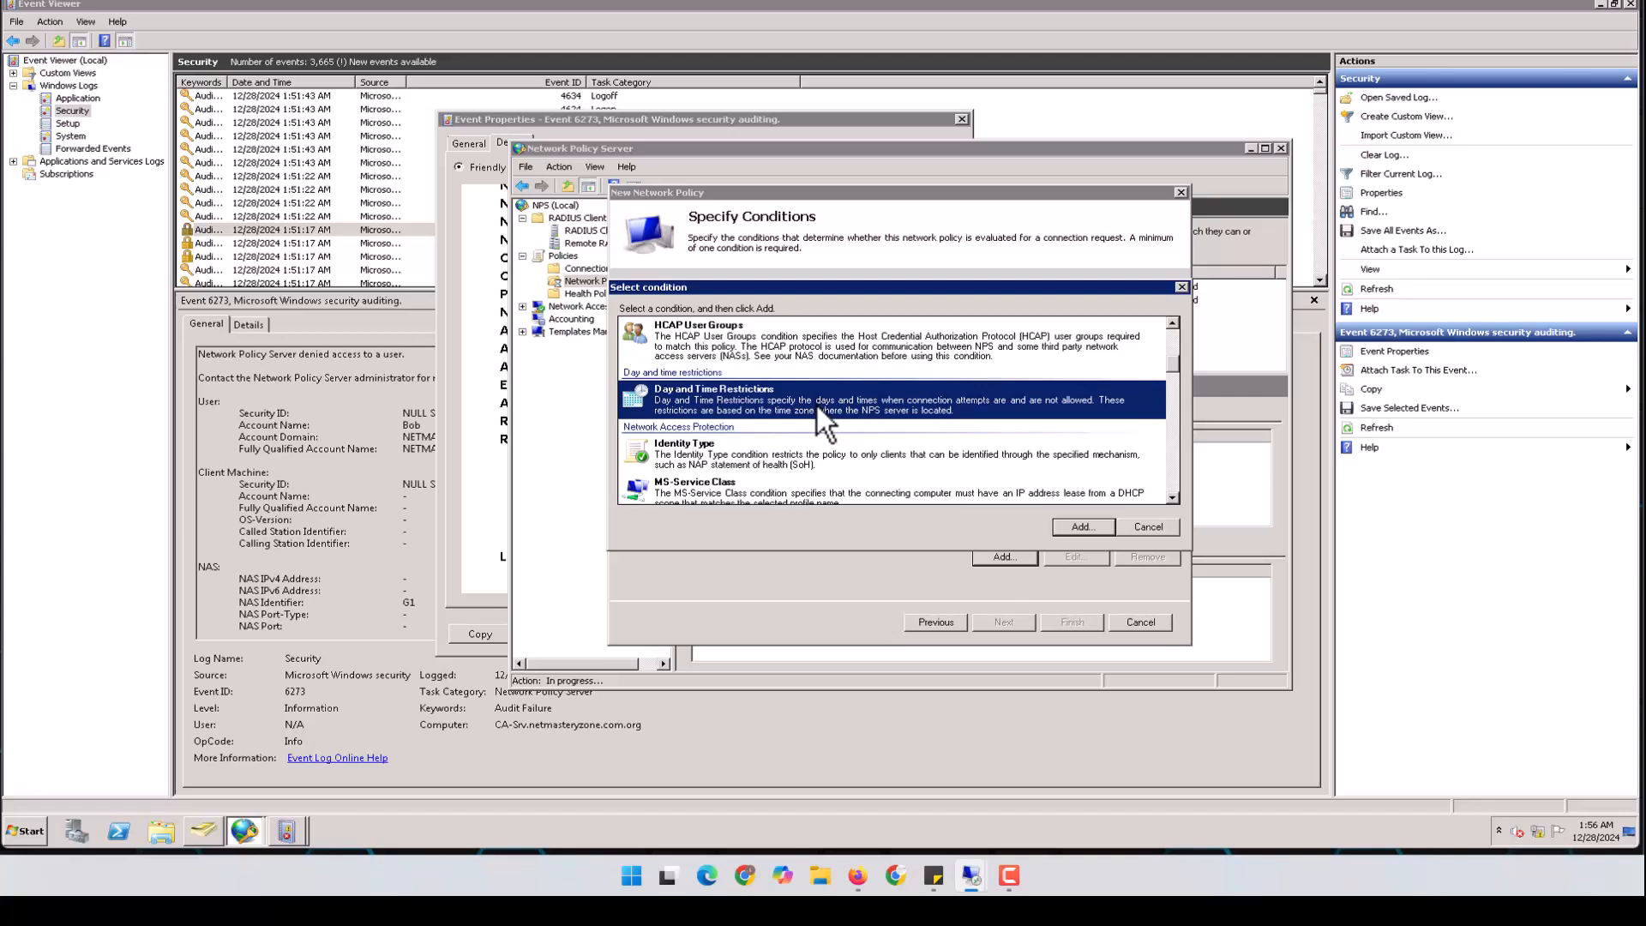
pyautogui.scroll(3, 815, 416)
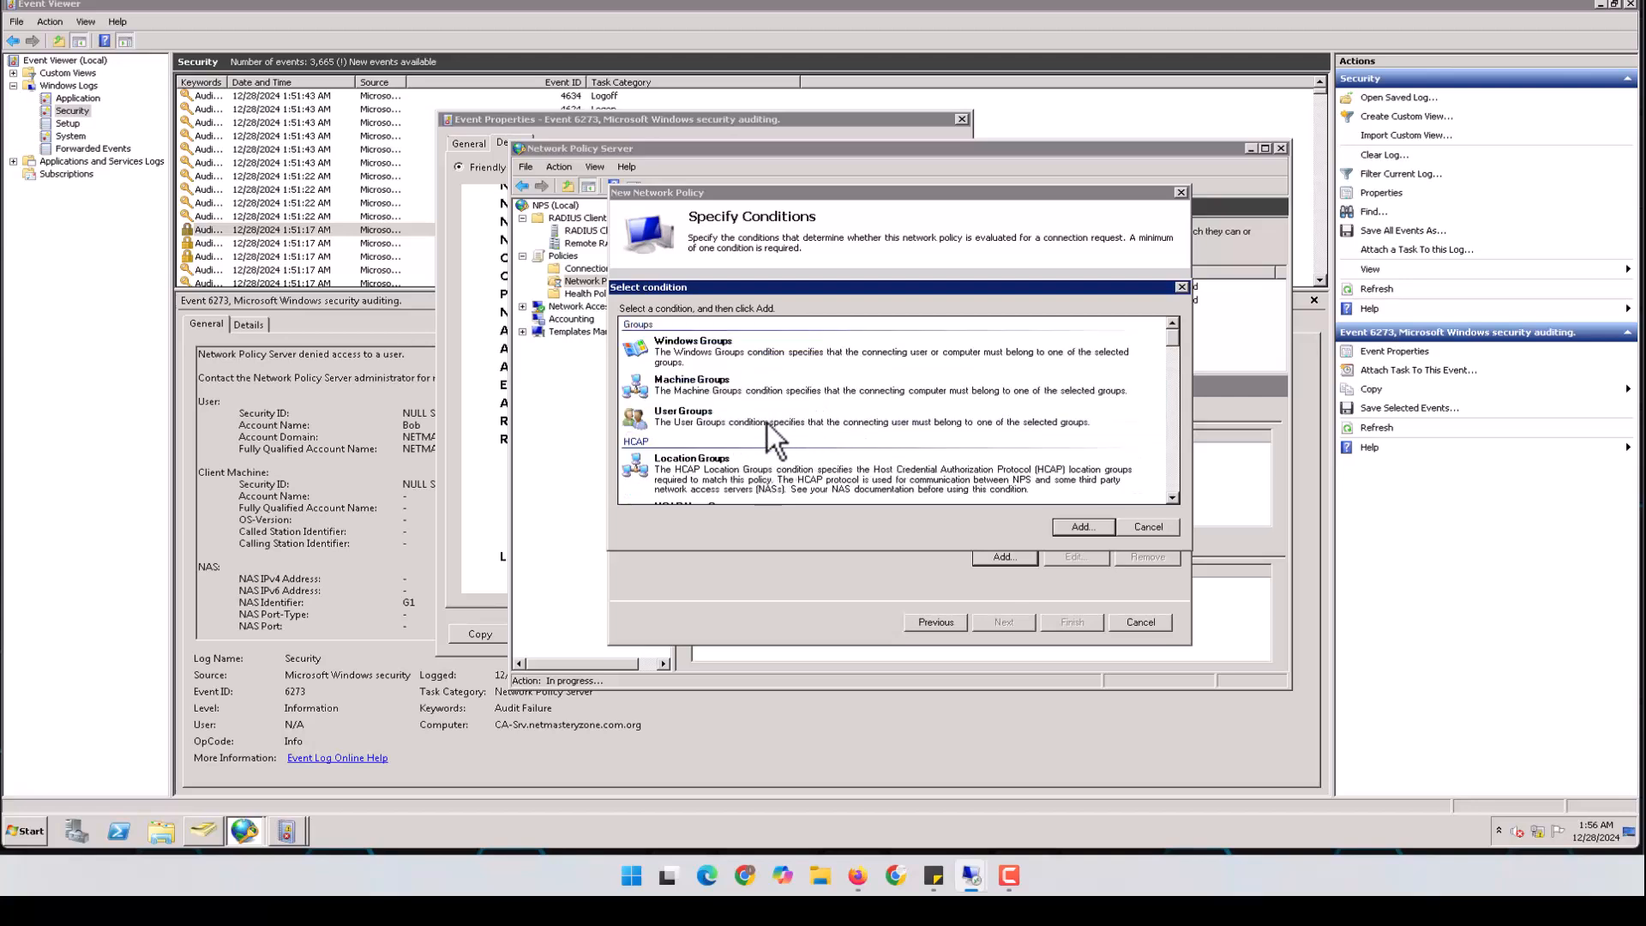
pyautogui.click(704, 417)
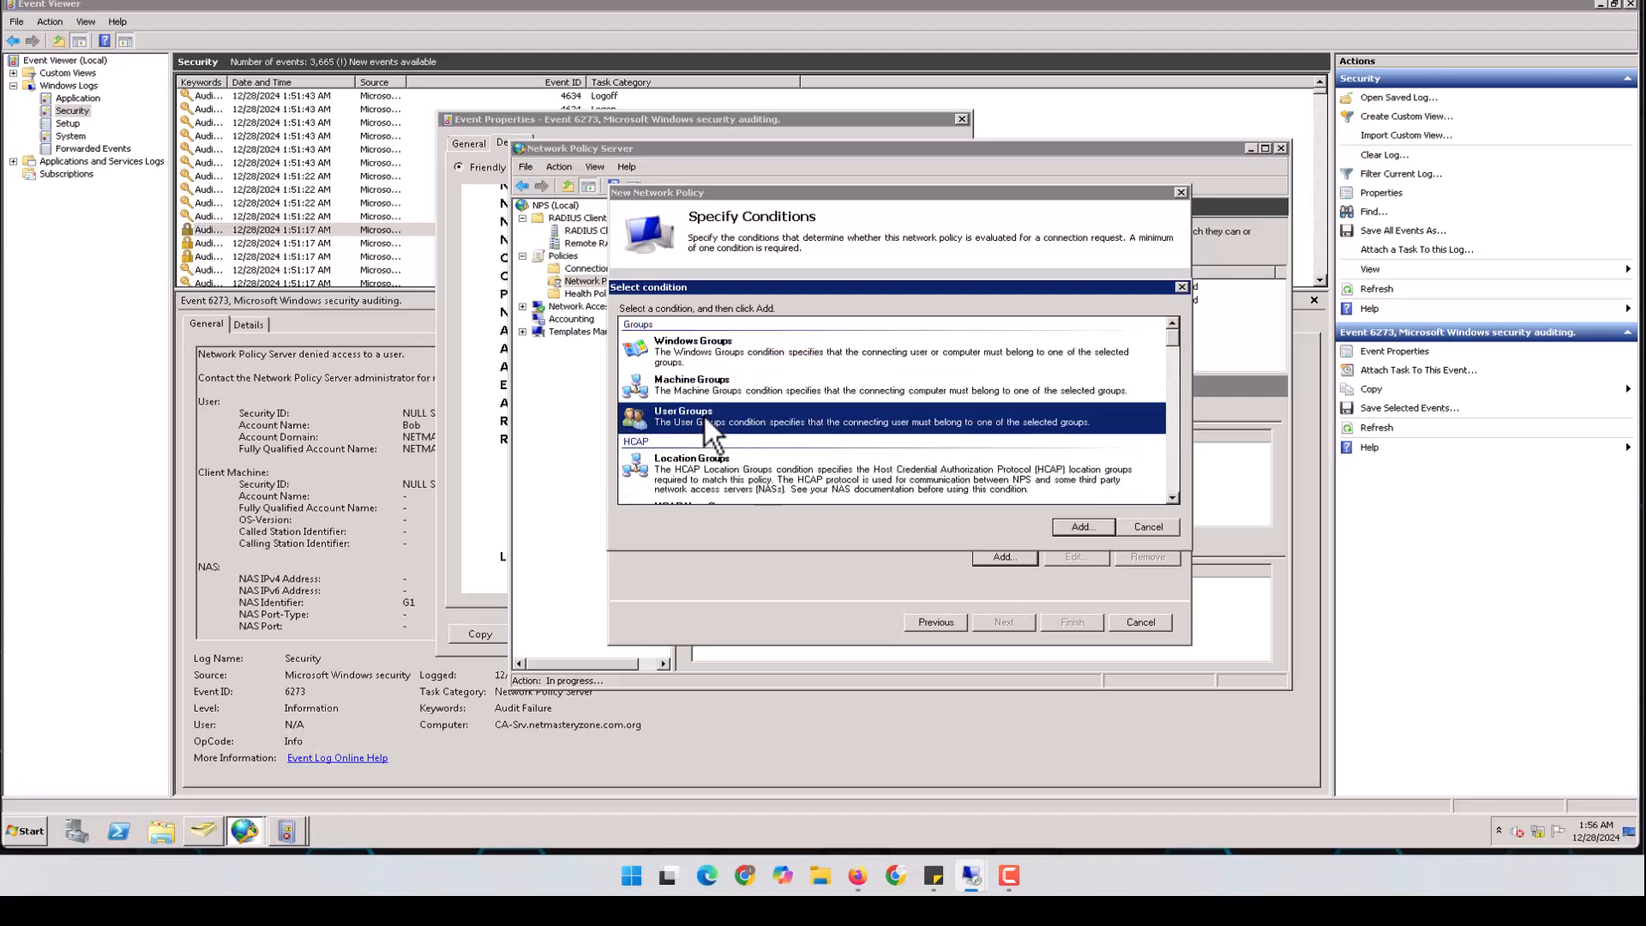
# Add a User Groups condition for NETMASTERYZONE\Admin_Group, resolved from the partial name 'Adm'
pyautogui.click(1082, 526)
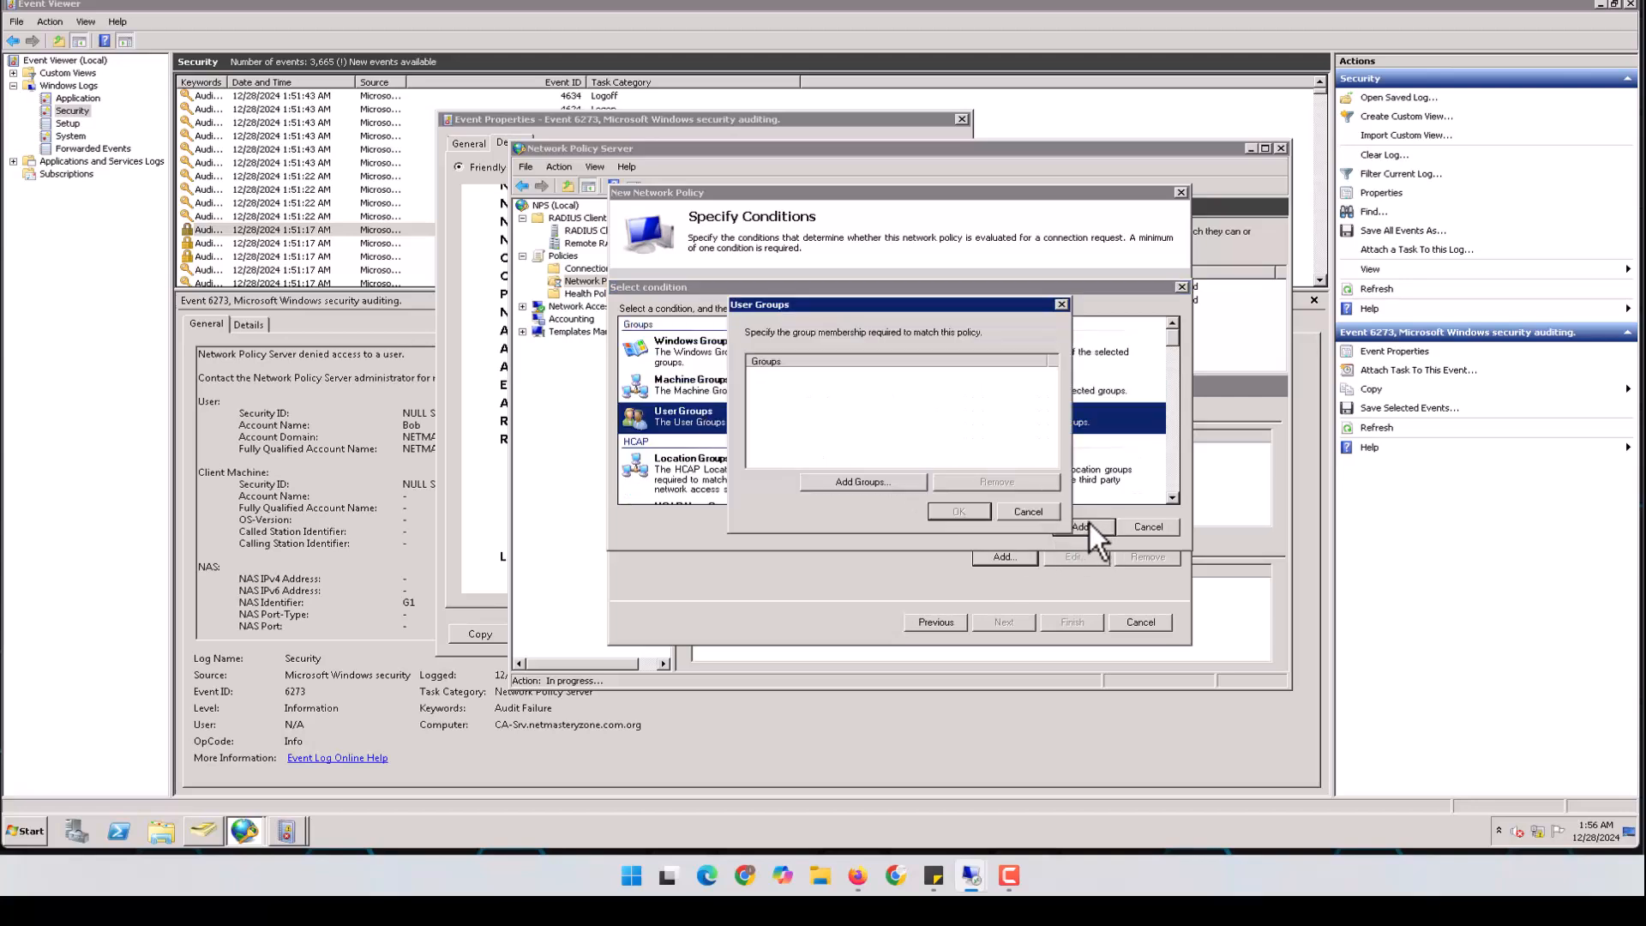
pyautogui.click(864, 483)
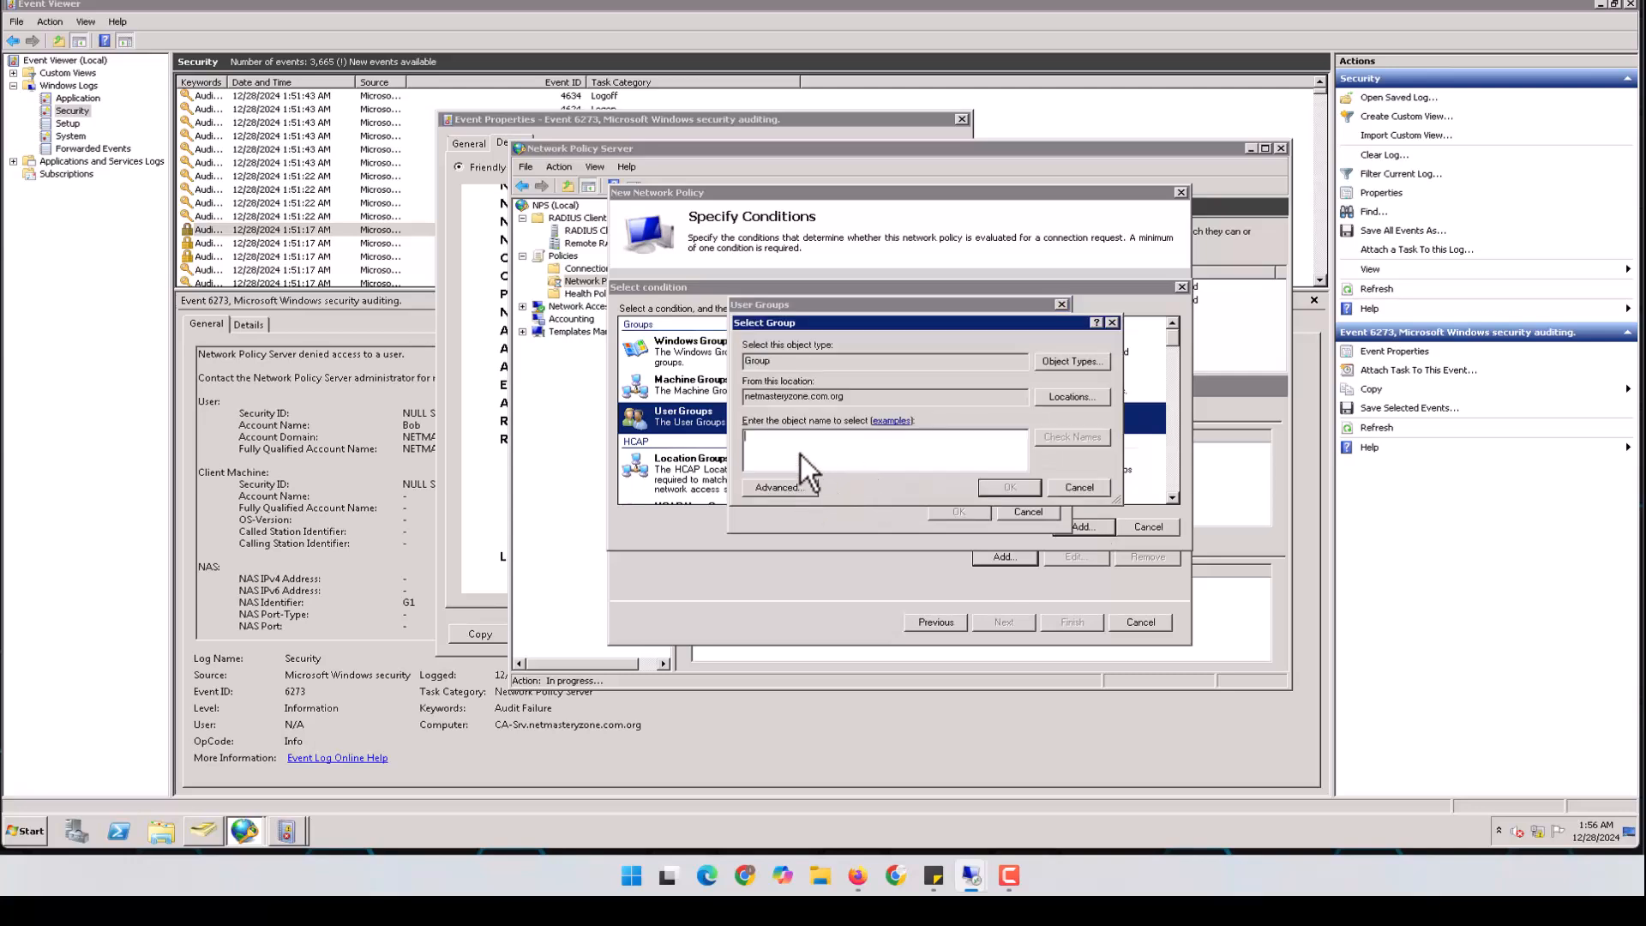
pyautogui.write('Adm')
pyautogui.click(1063, 438)
pyautogui.click(1011, 487)
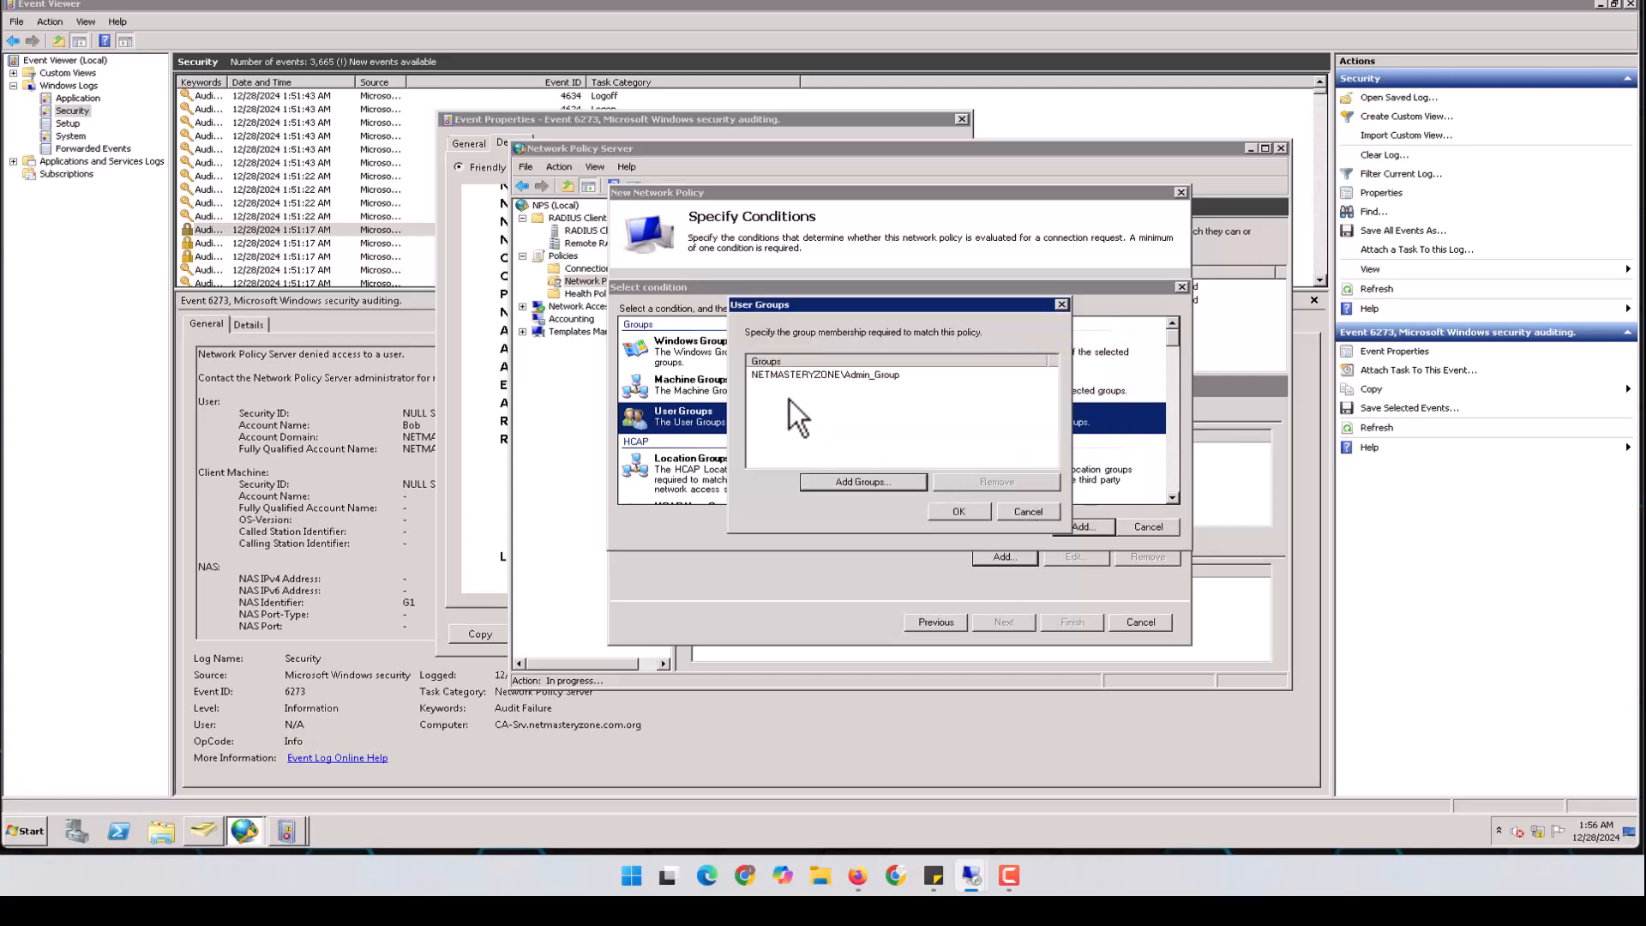
pyautogui.click(959, 511)
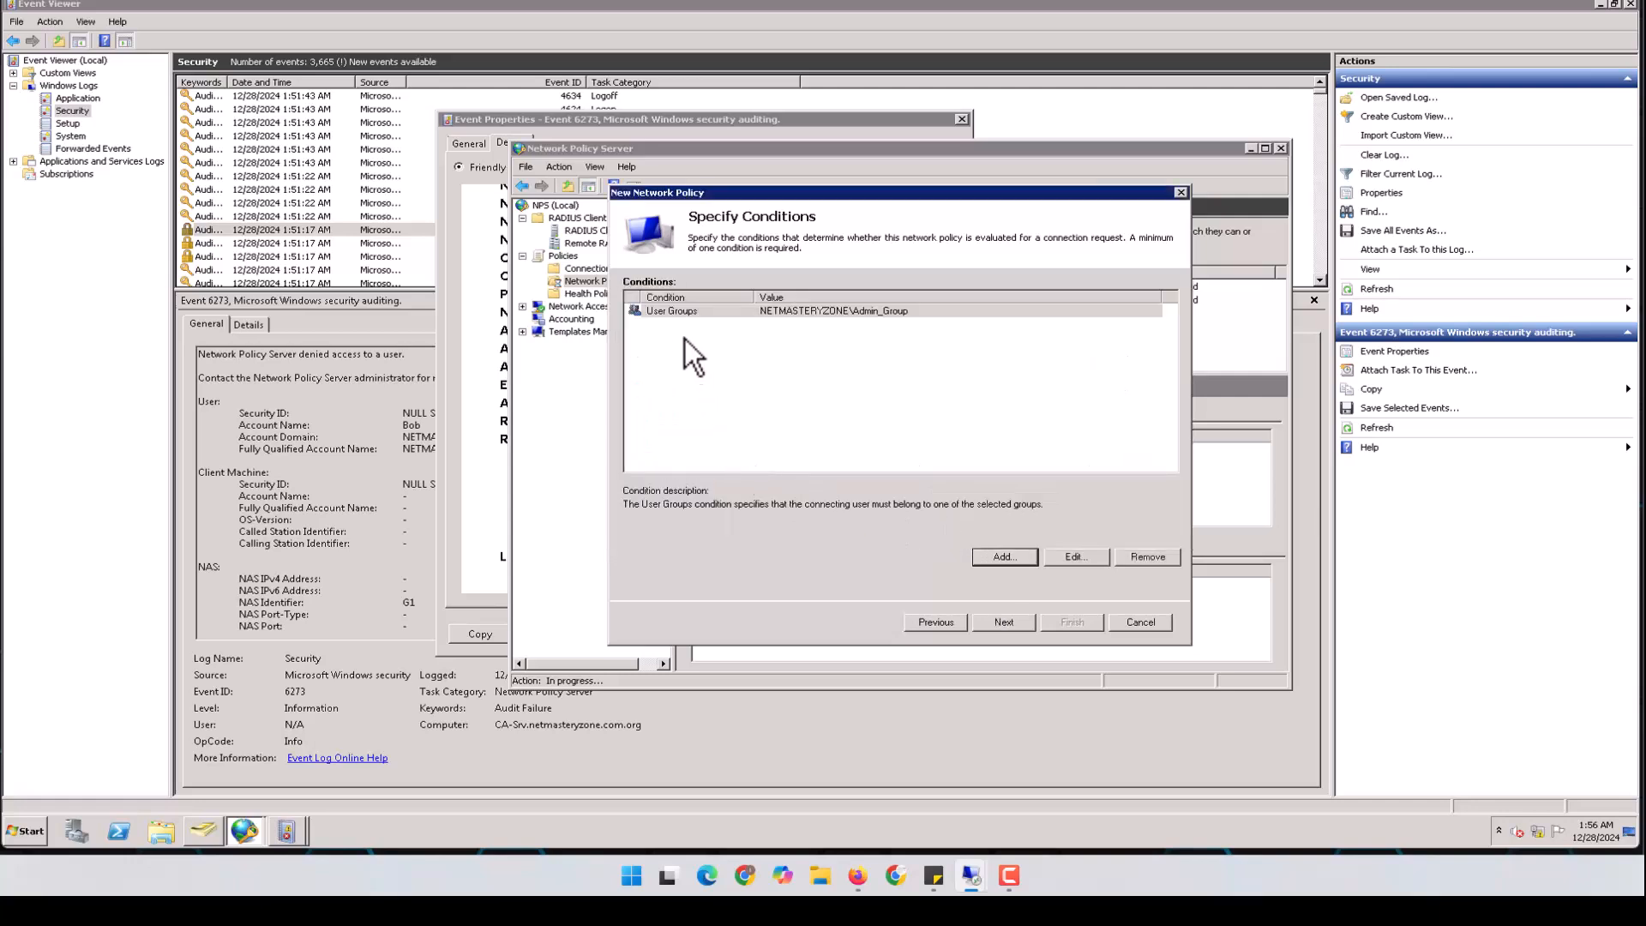
pyautogui.click(855, 313)
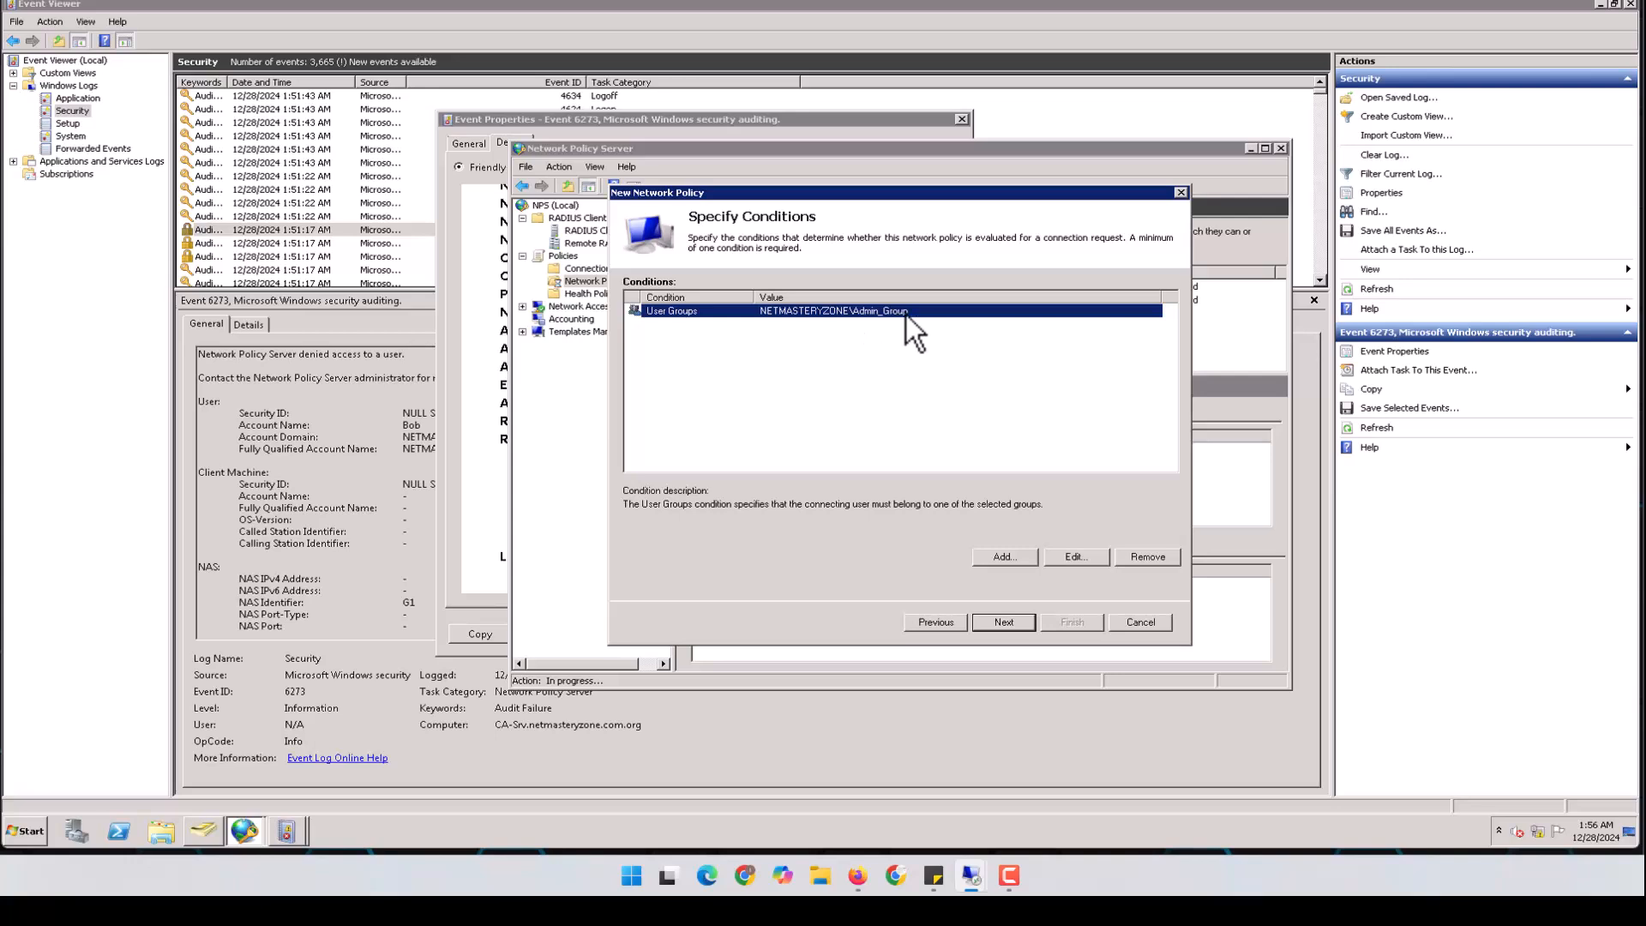
# Keep Access granted, MS-CHAP v1/v2 authentication and default constraints and settings through to the summary
pyautogui.click(1003, 622)
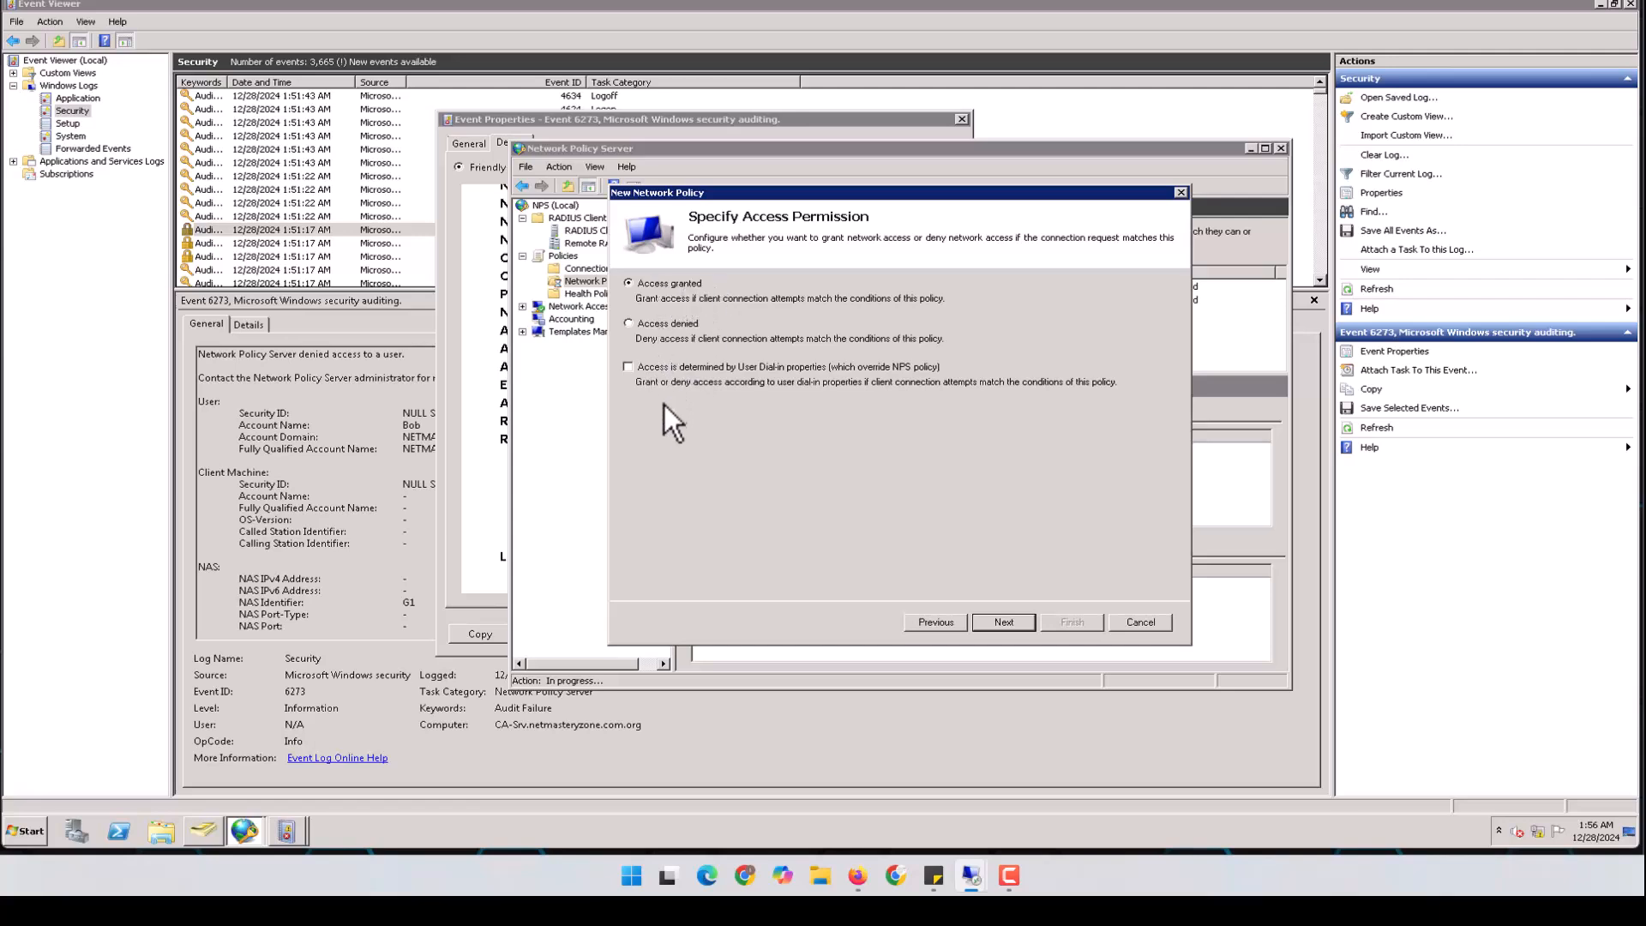
pyautogui.click(1005, 624)
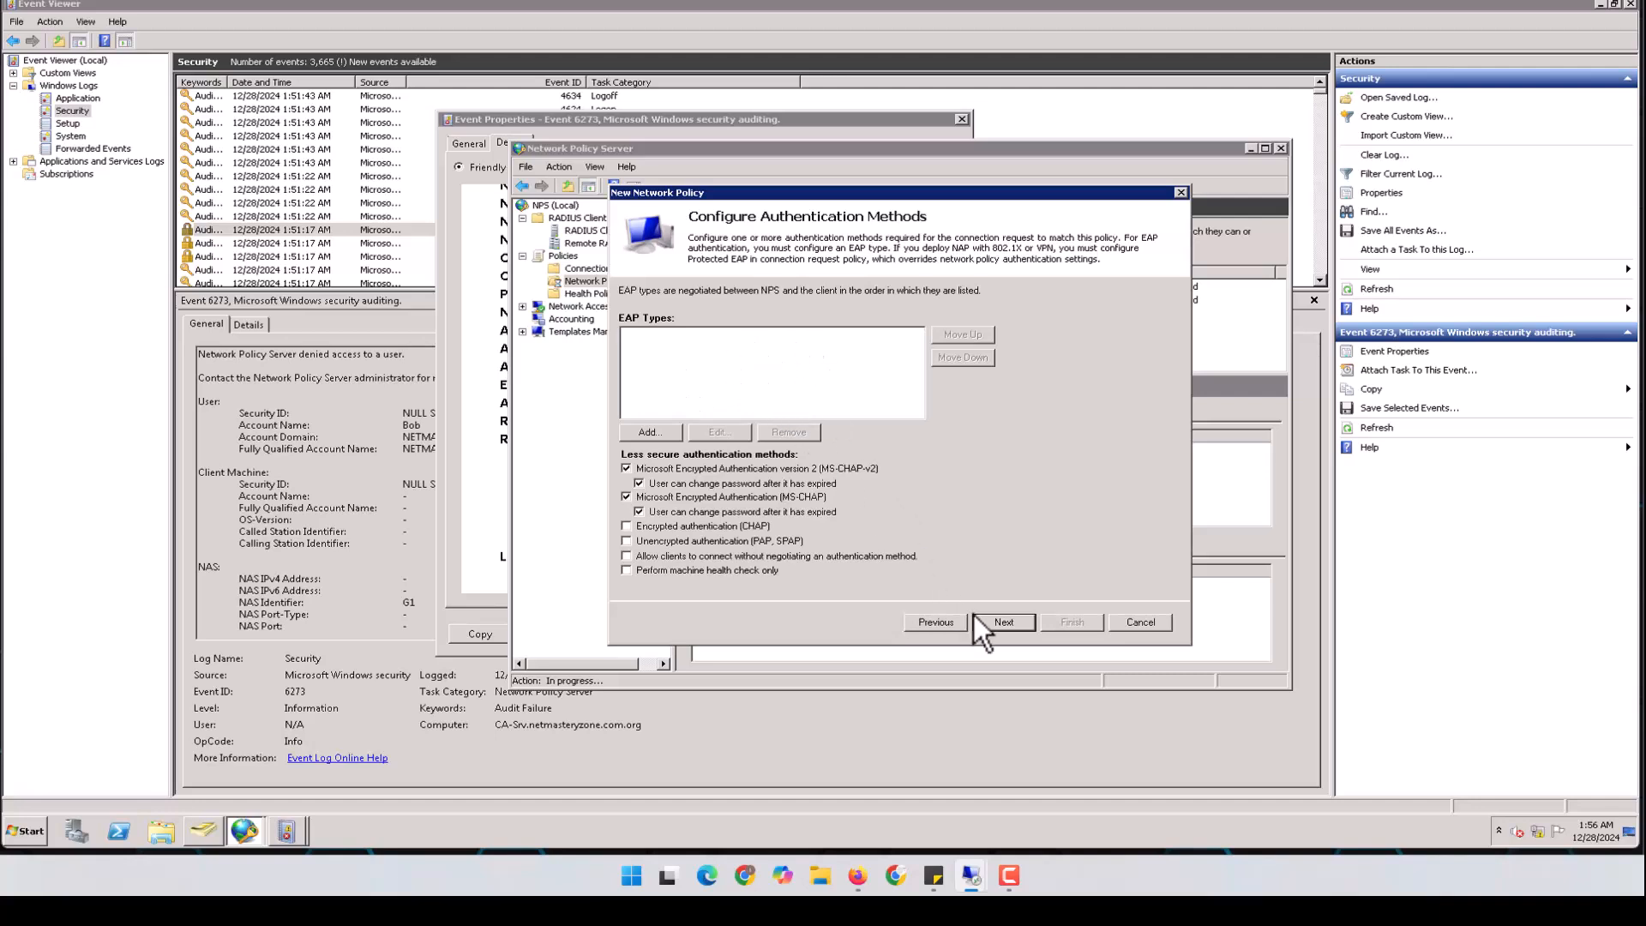
pyautogui.click(1005, 622)
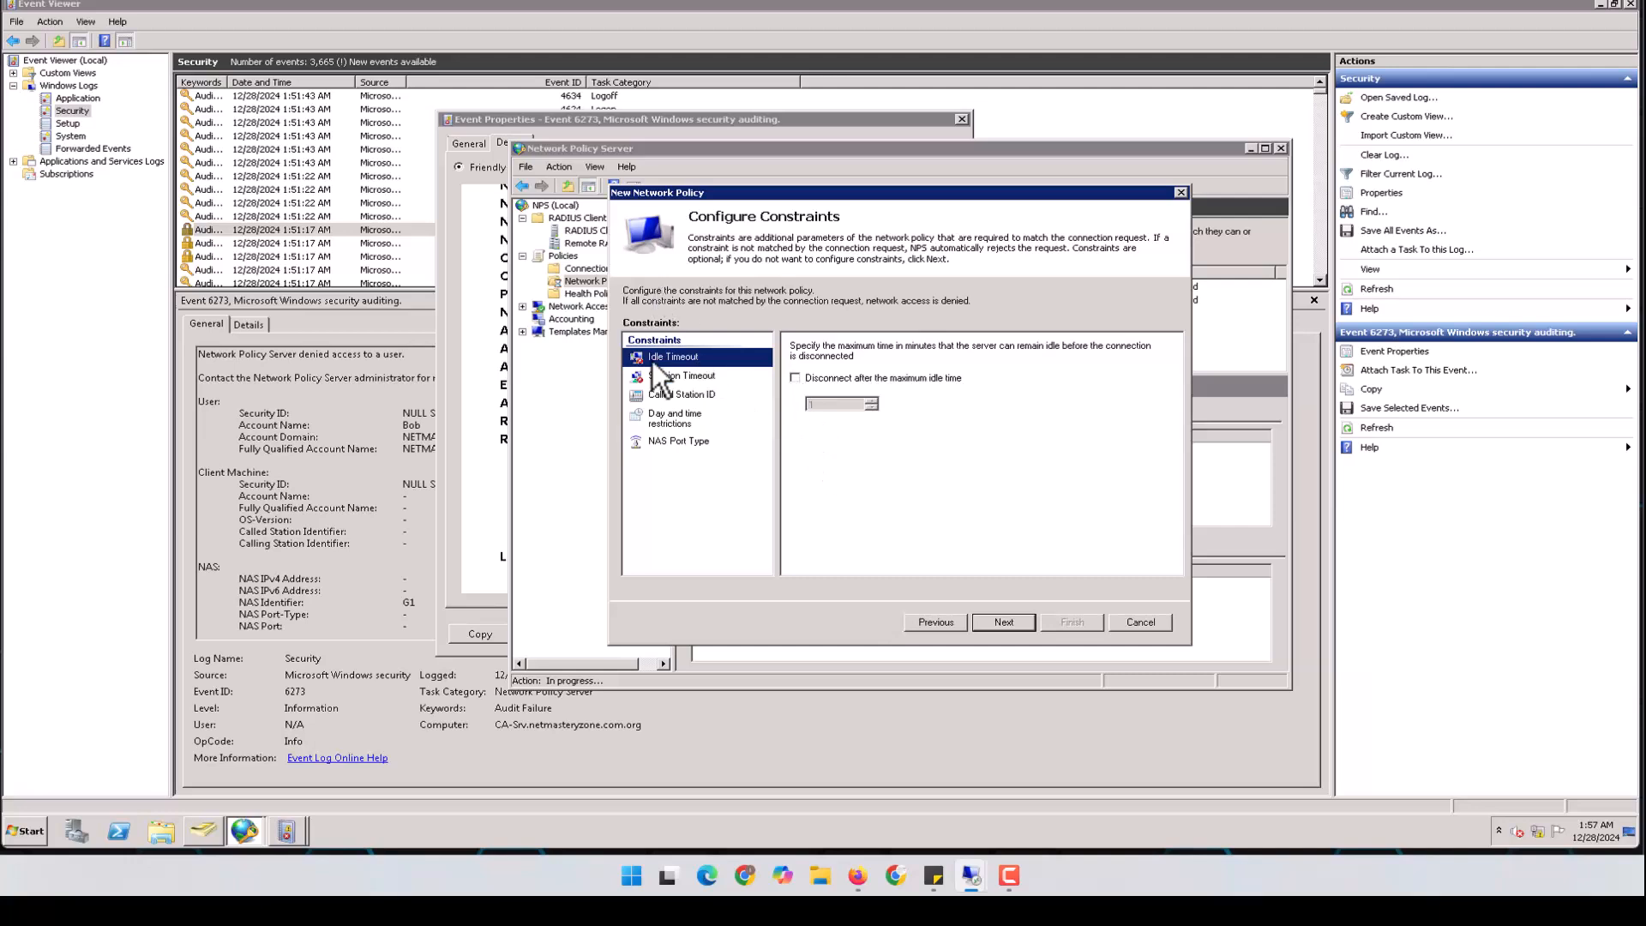
pyautogui.click(1003, 623)
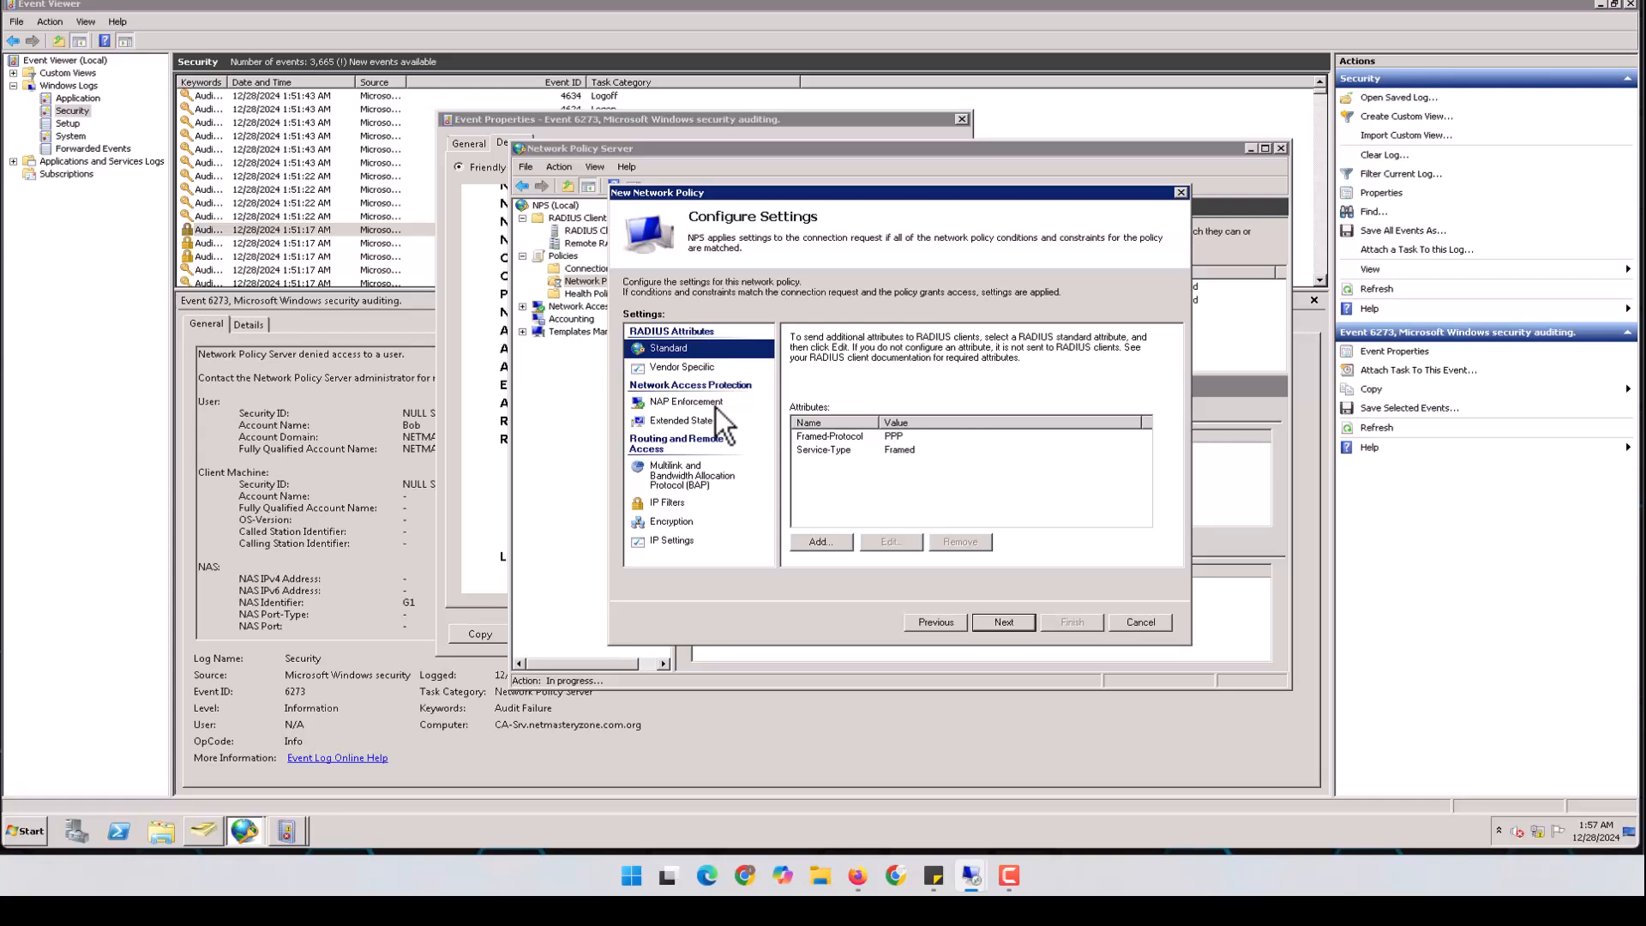
pyautogui.click(670, 365)
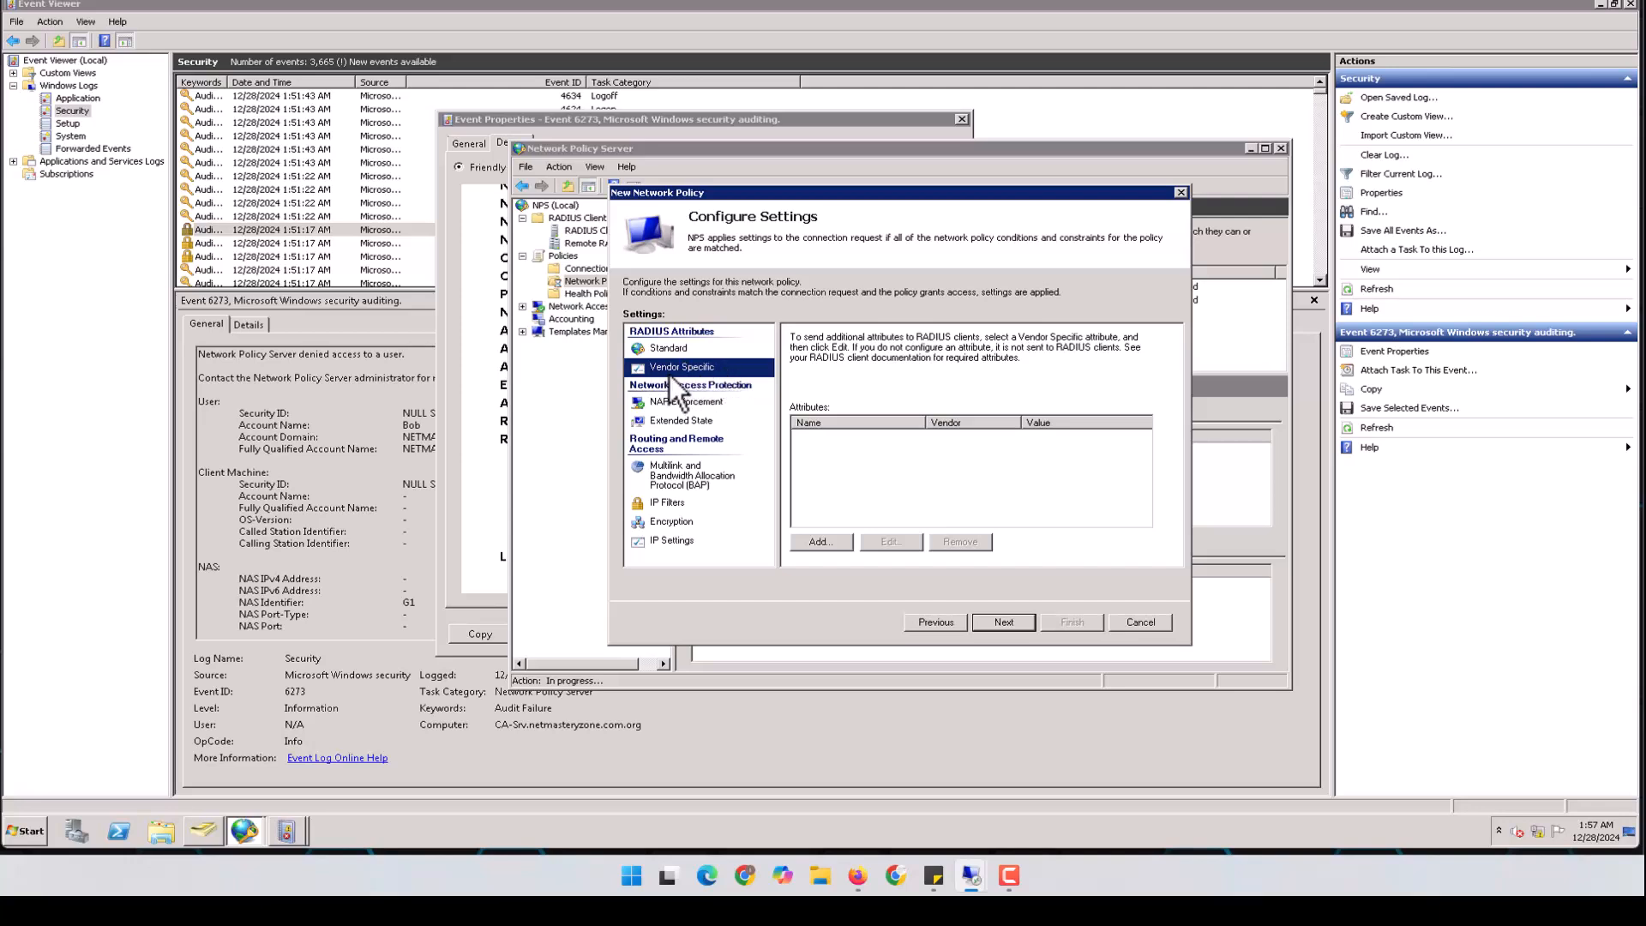
pyautogui.click(1002, 621)
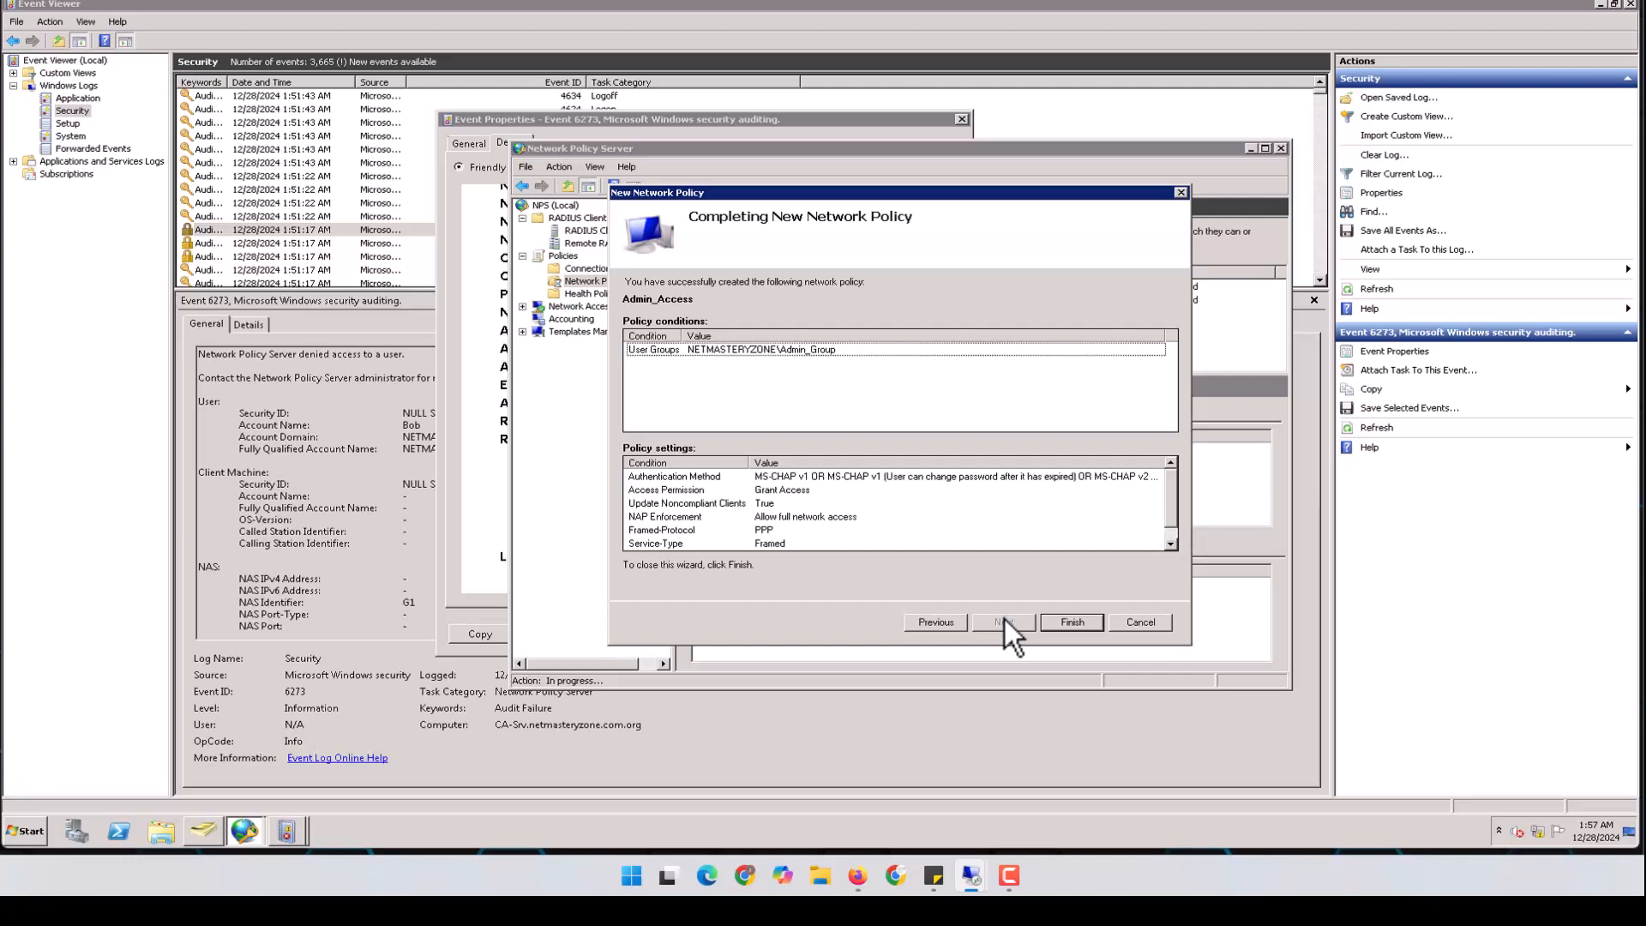
# Finish the wizard and inspect Admin_Access, now first in the list with Grant Access
pyautogui.click(1068, 623)
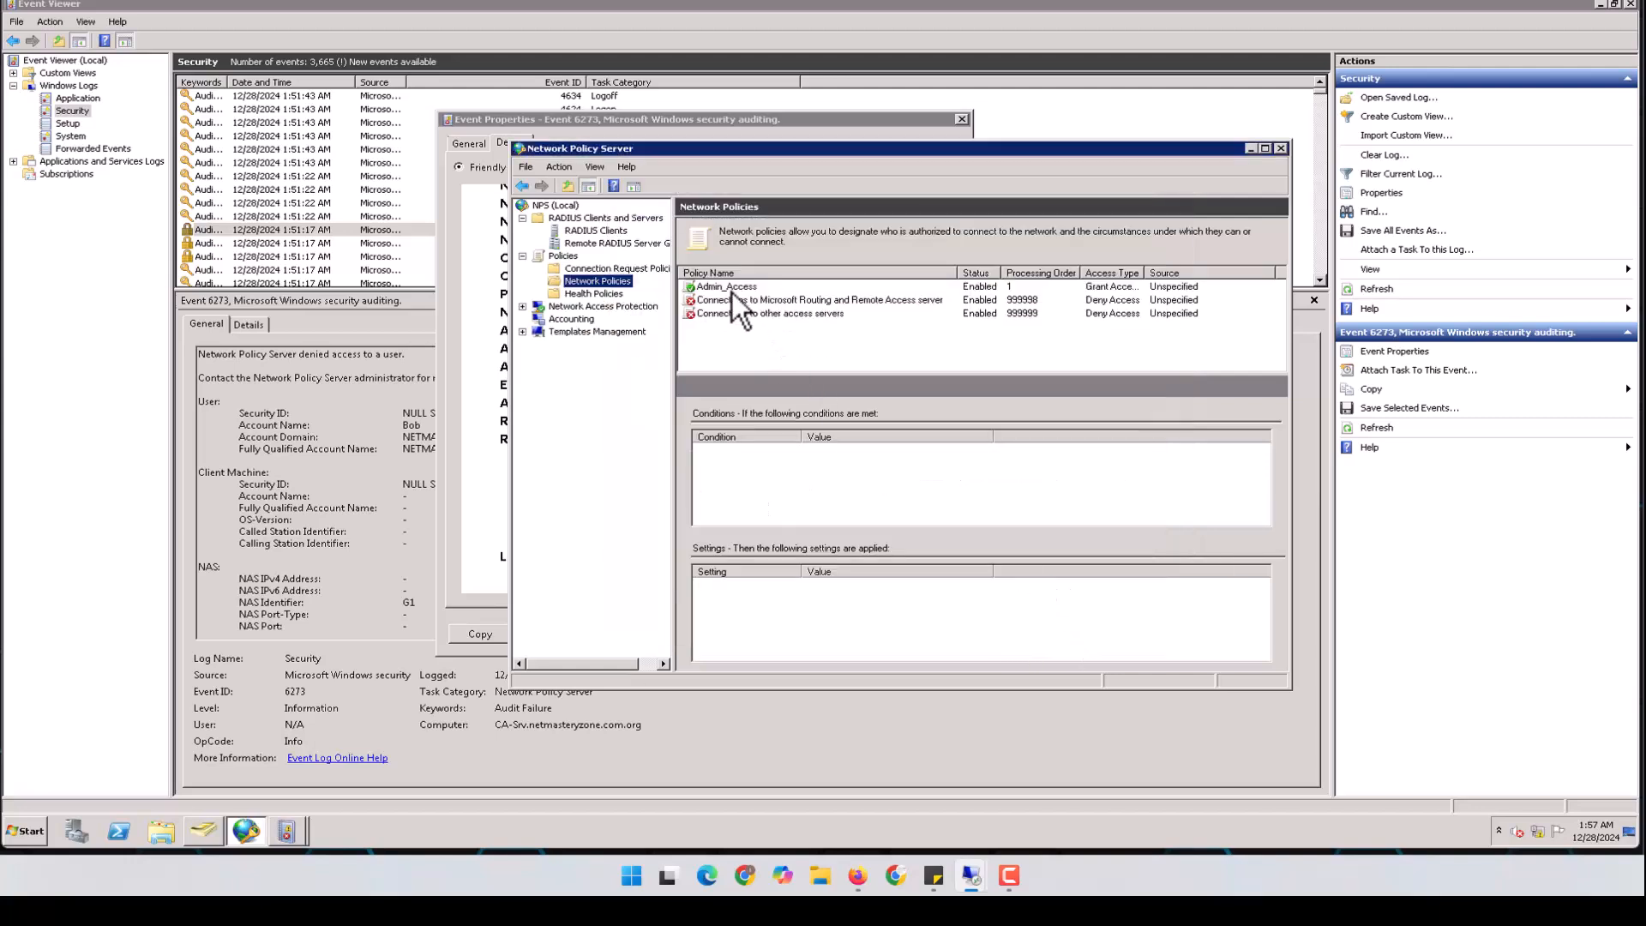
pyautogui.click(732, 291)
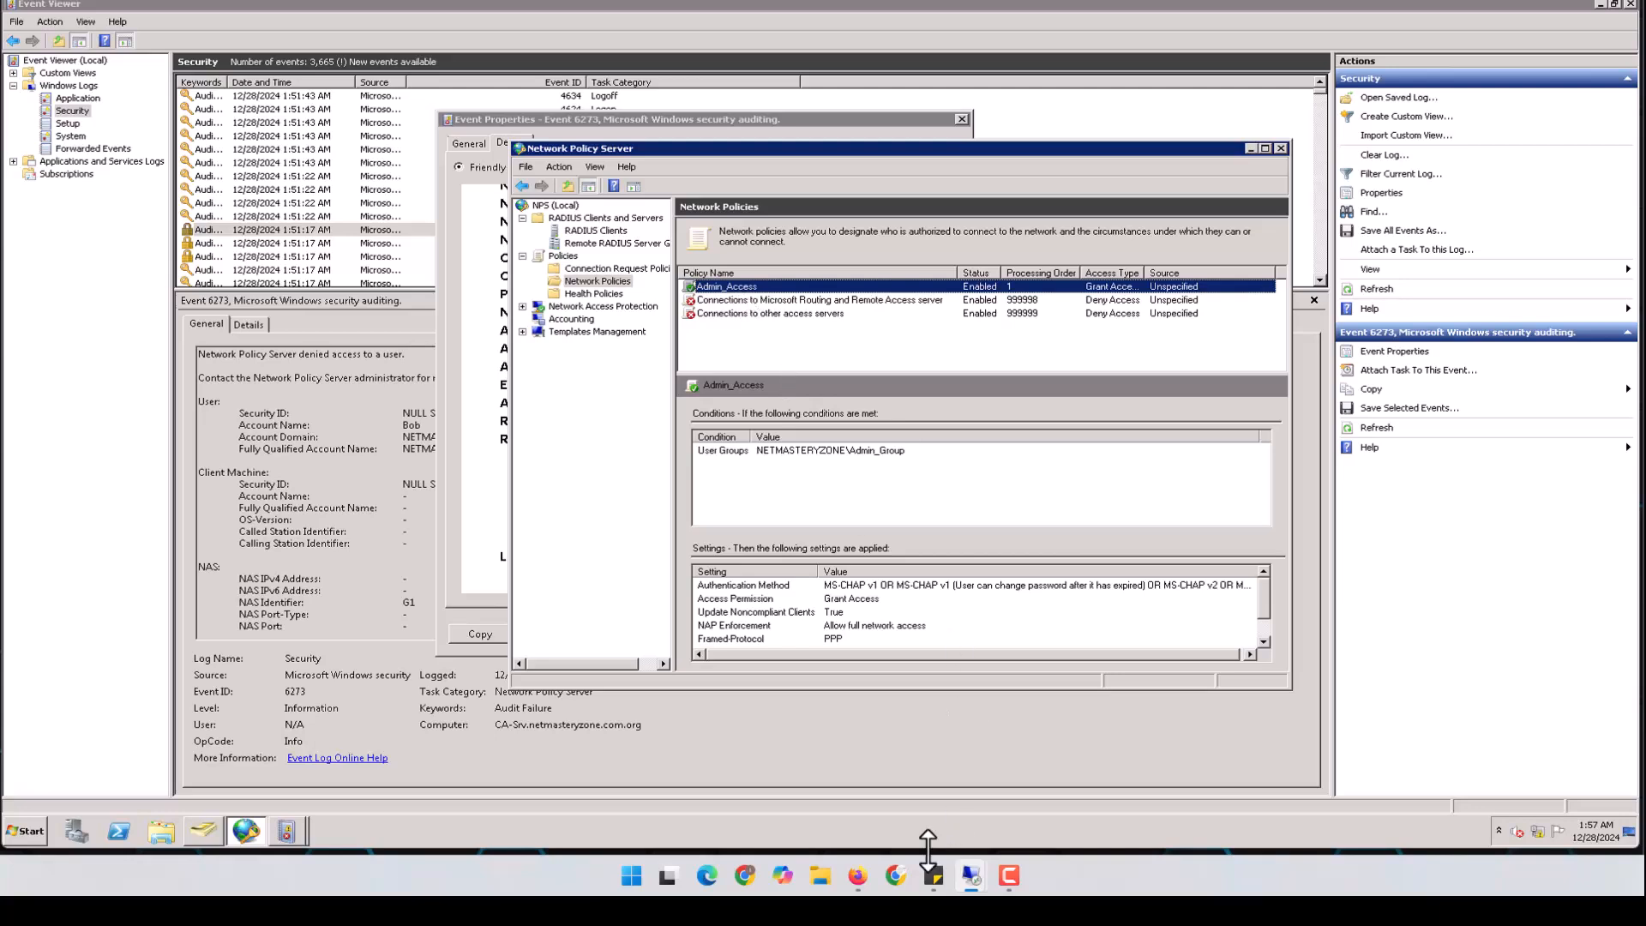
# Log back into the FortiGate with the saved administrator credentials from the autofill list
pyautogui.moveTo(975, 876)
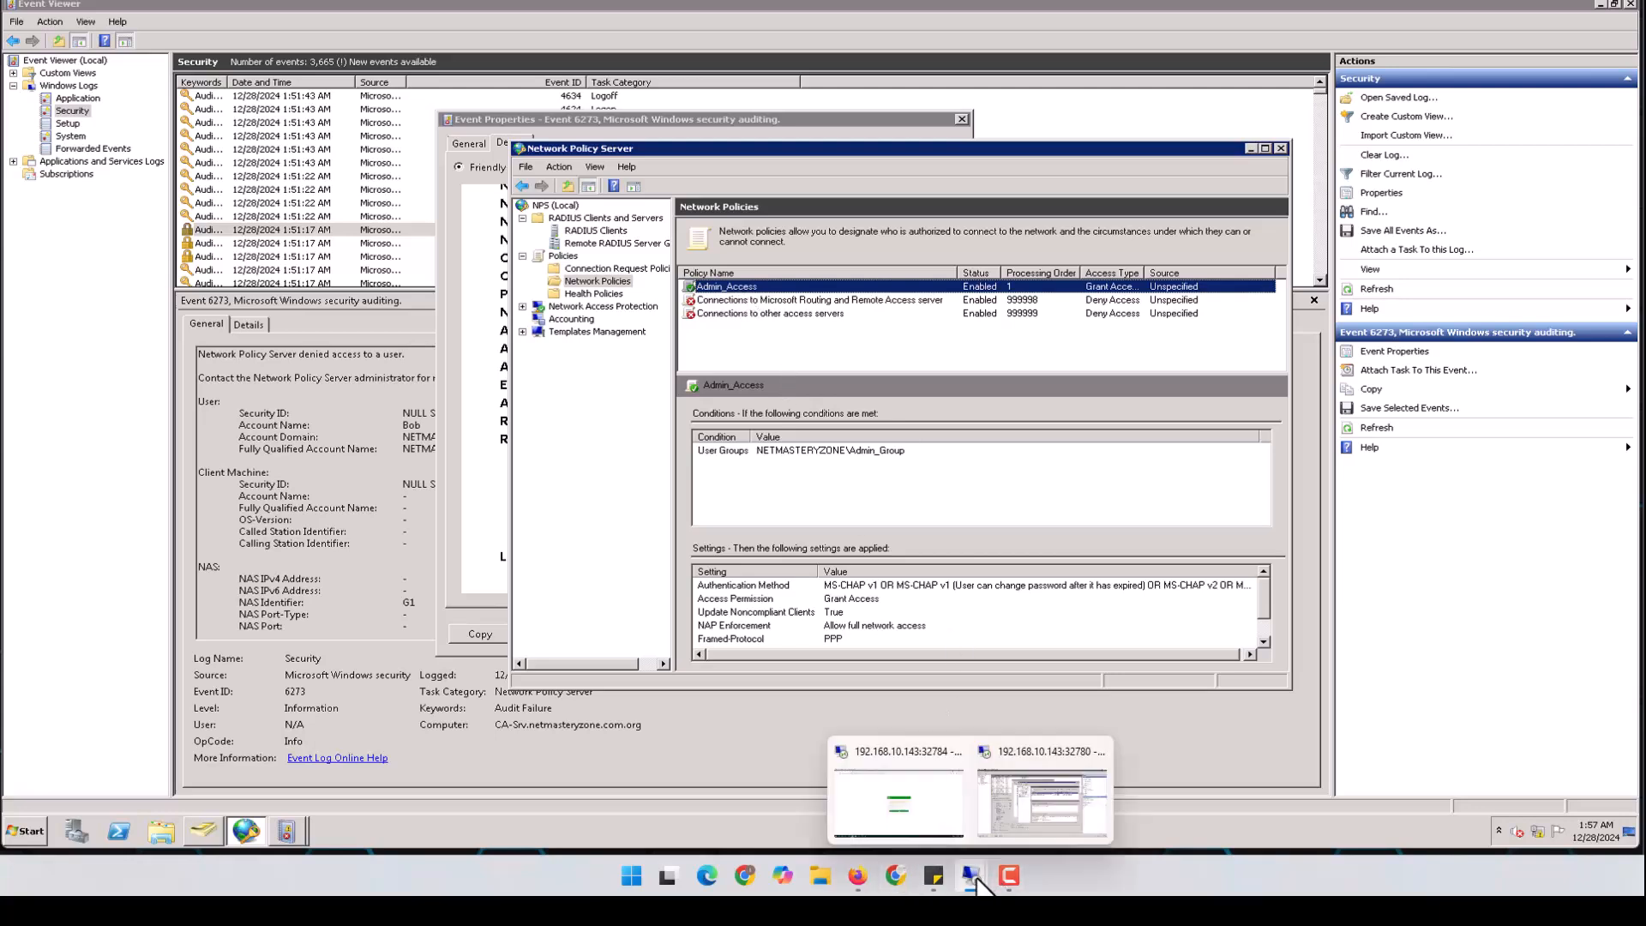
pyautogui.click(939, 806)
pyautogui.click(774, 447)
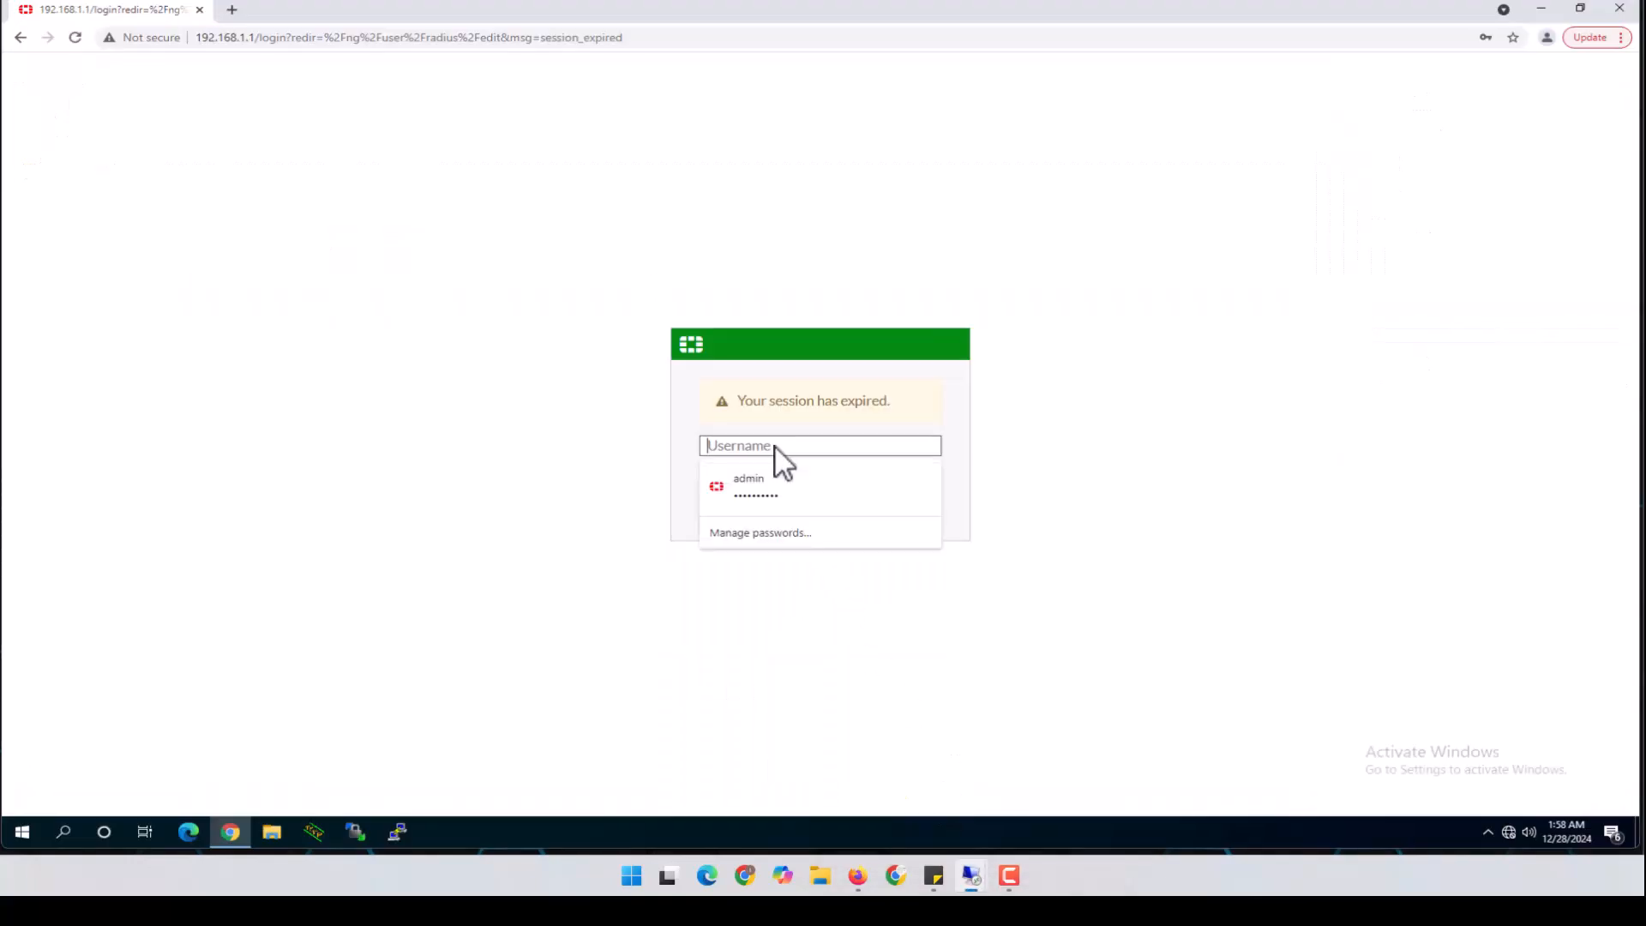
pyautogui.click(774, 484)
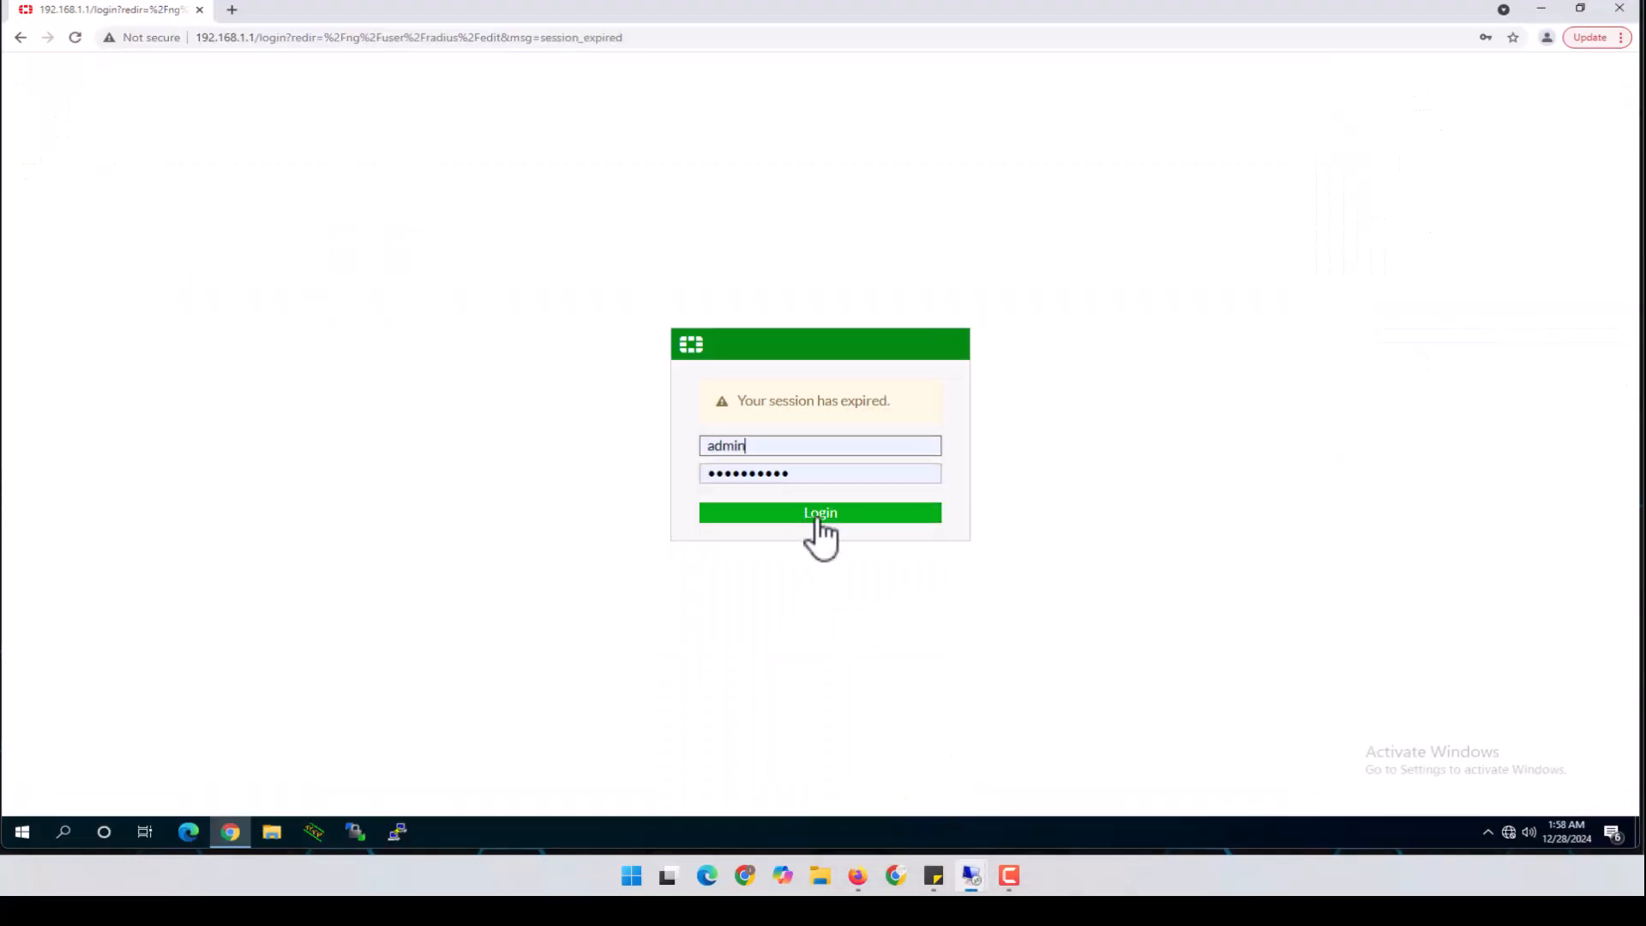
pyautogui.click(808, 518)
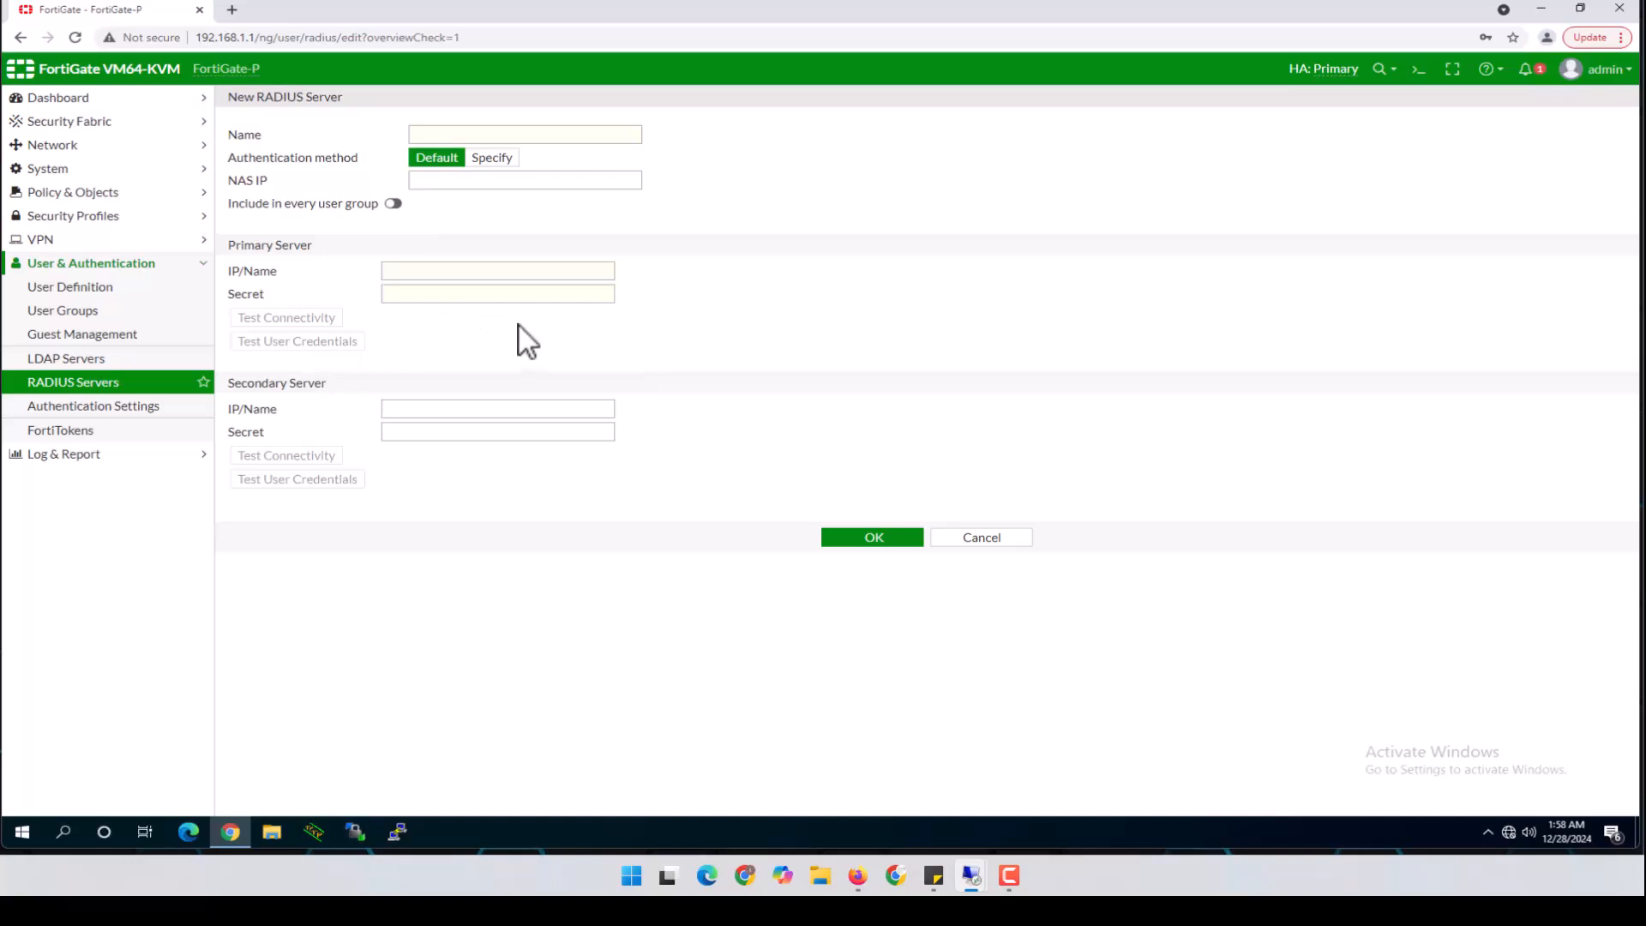
# Enter name RADIUS_Srv, NAS IP 192.168.50.1, primary server 10.10.1.21 and the shared secret
pyautogui.click(498, 135)
pyautogui.write('RADIUS')
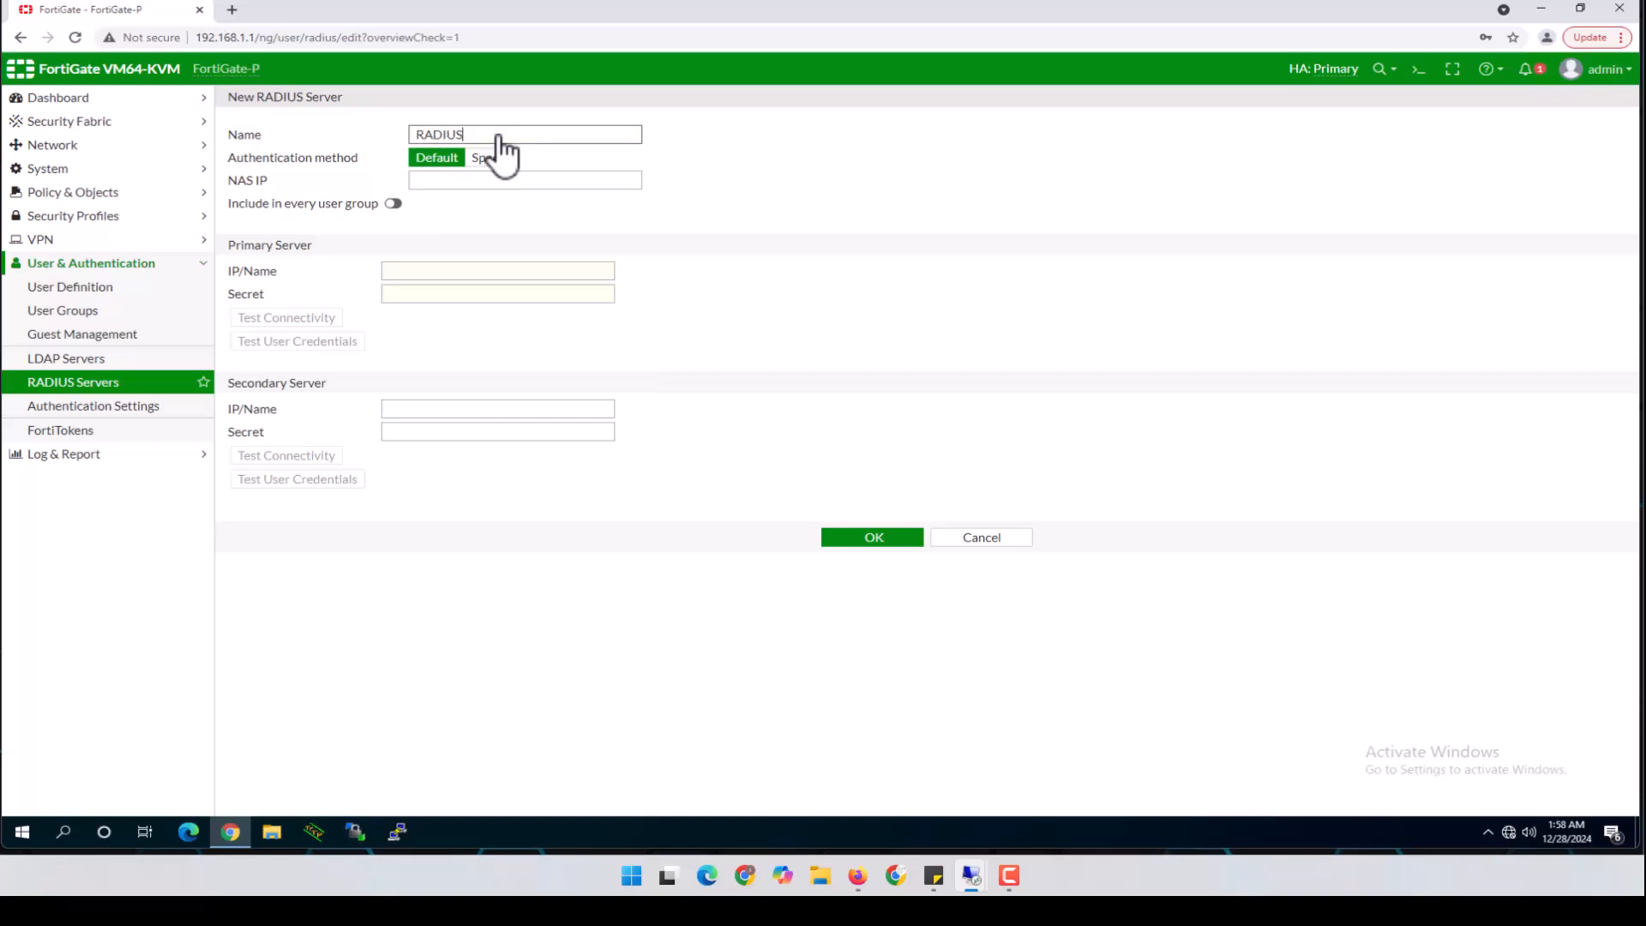
pyautogui.write('_Srv')
pyautogui.click(496, 181)
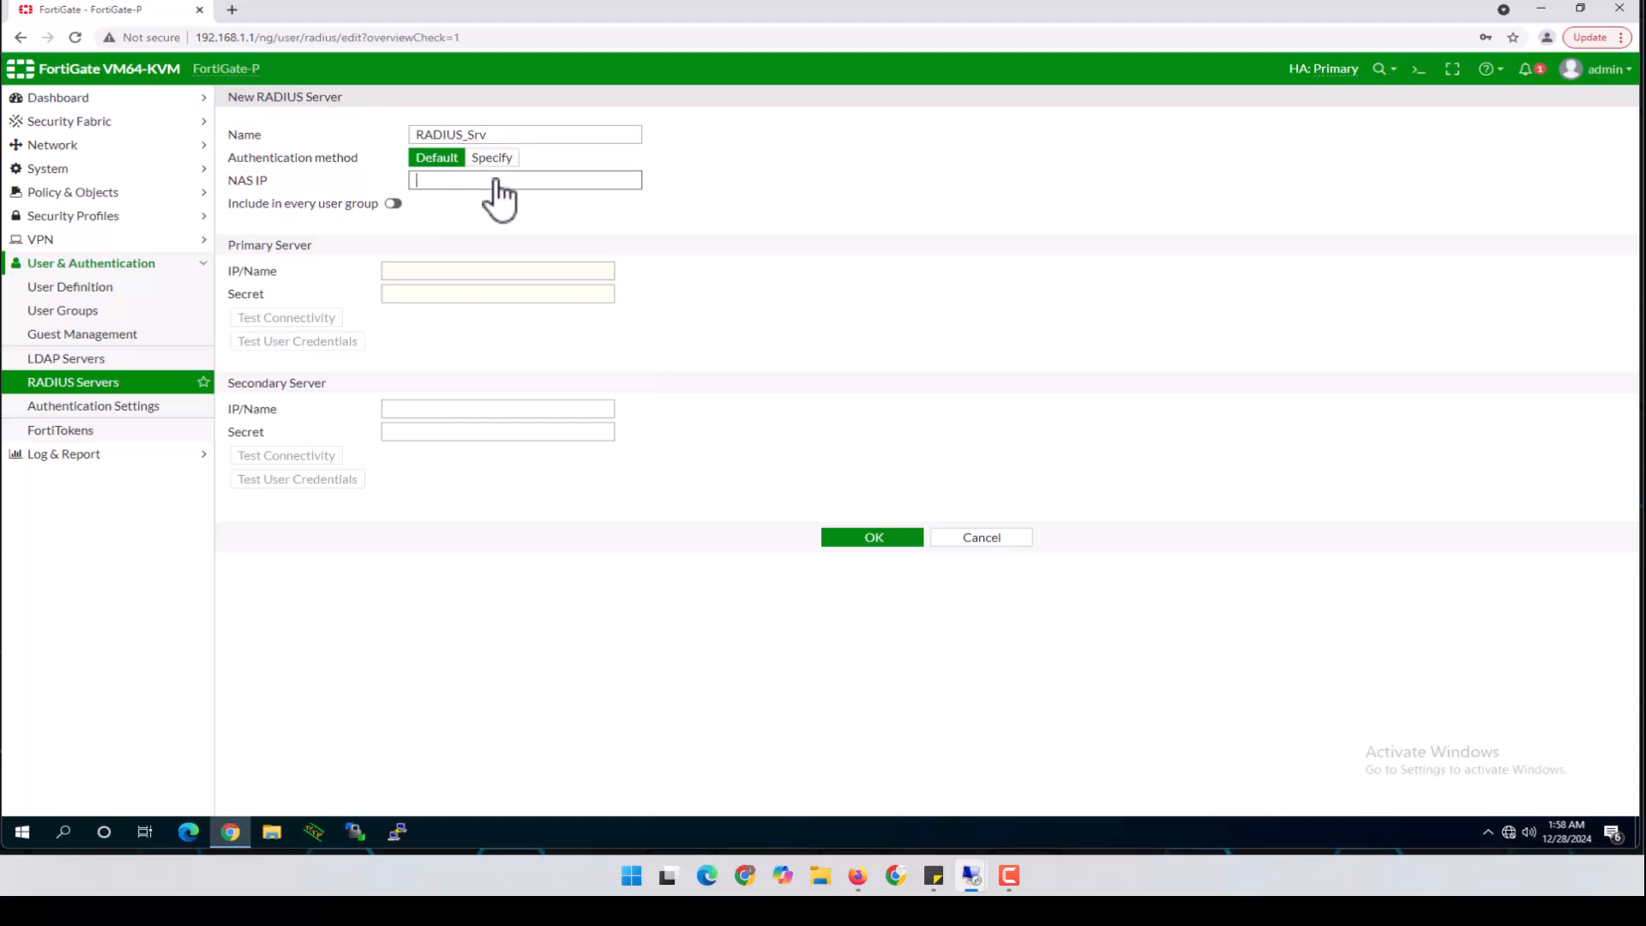
pyautogui.write('192.168.')
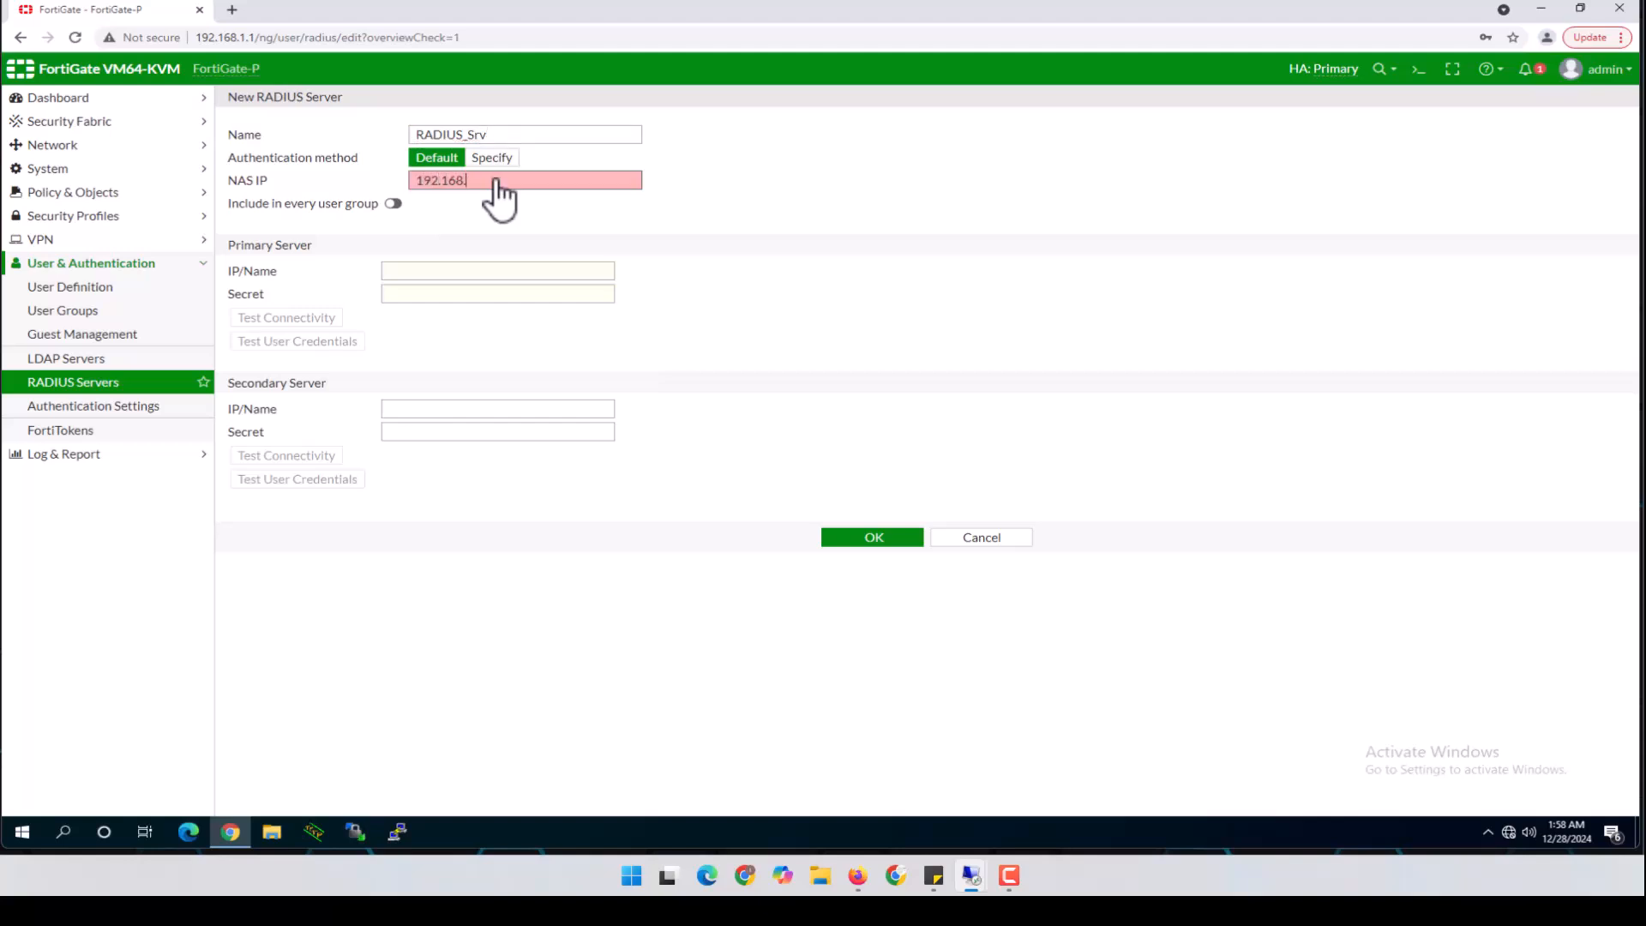
pyautogui.write('50.1')
pyautogui.click(445, 275)
pyautogui.write('1.21')
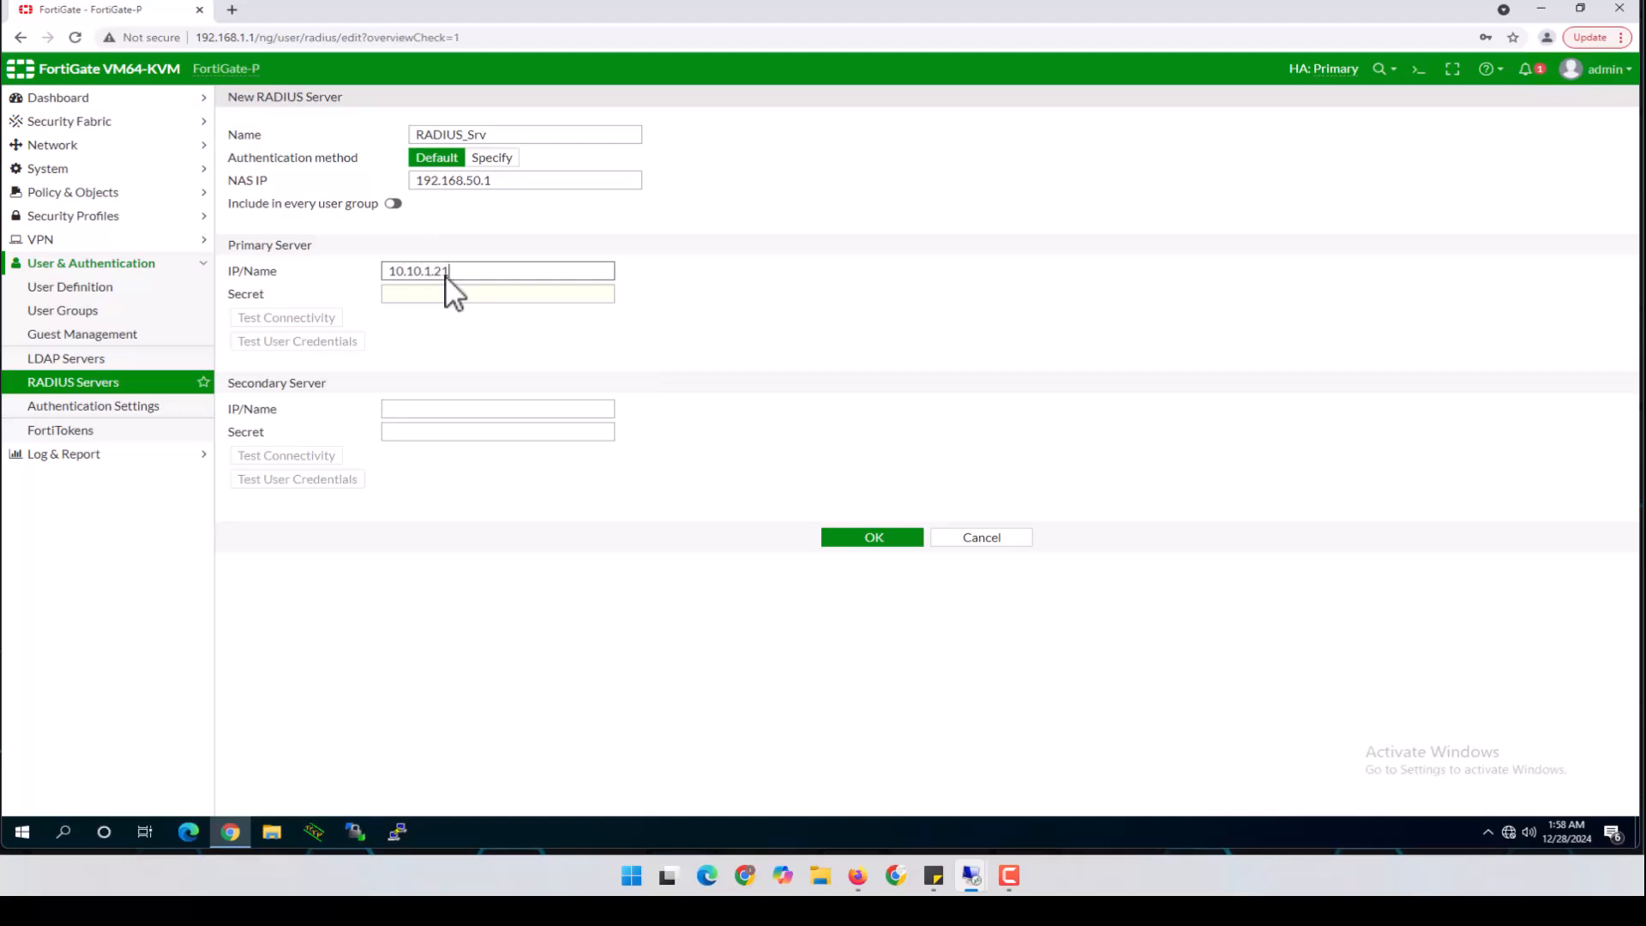
pyautogui.click(445, 293)
pyautogui.write('f')
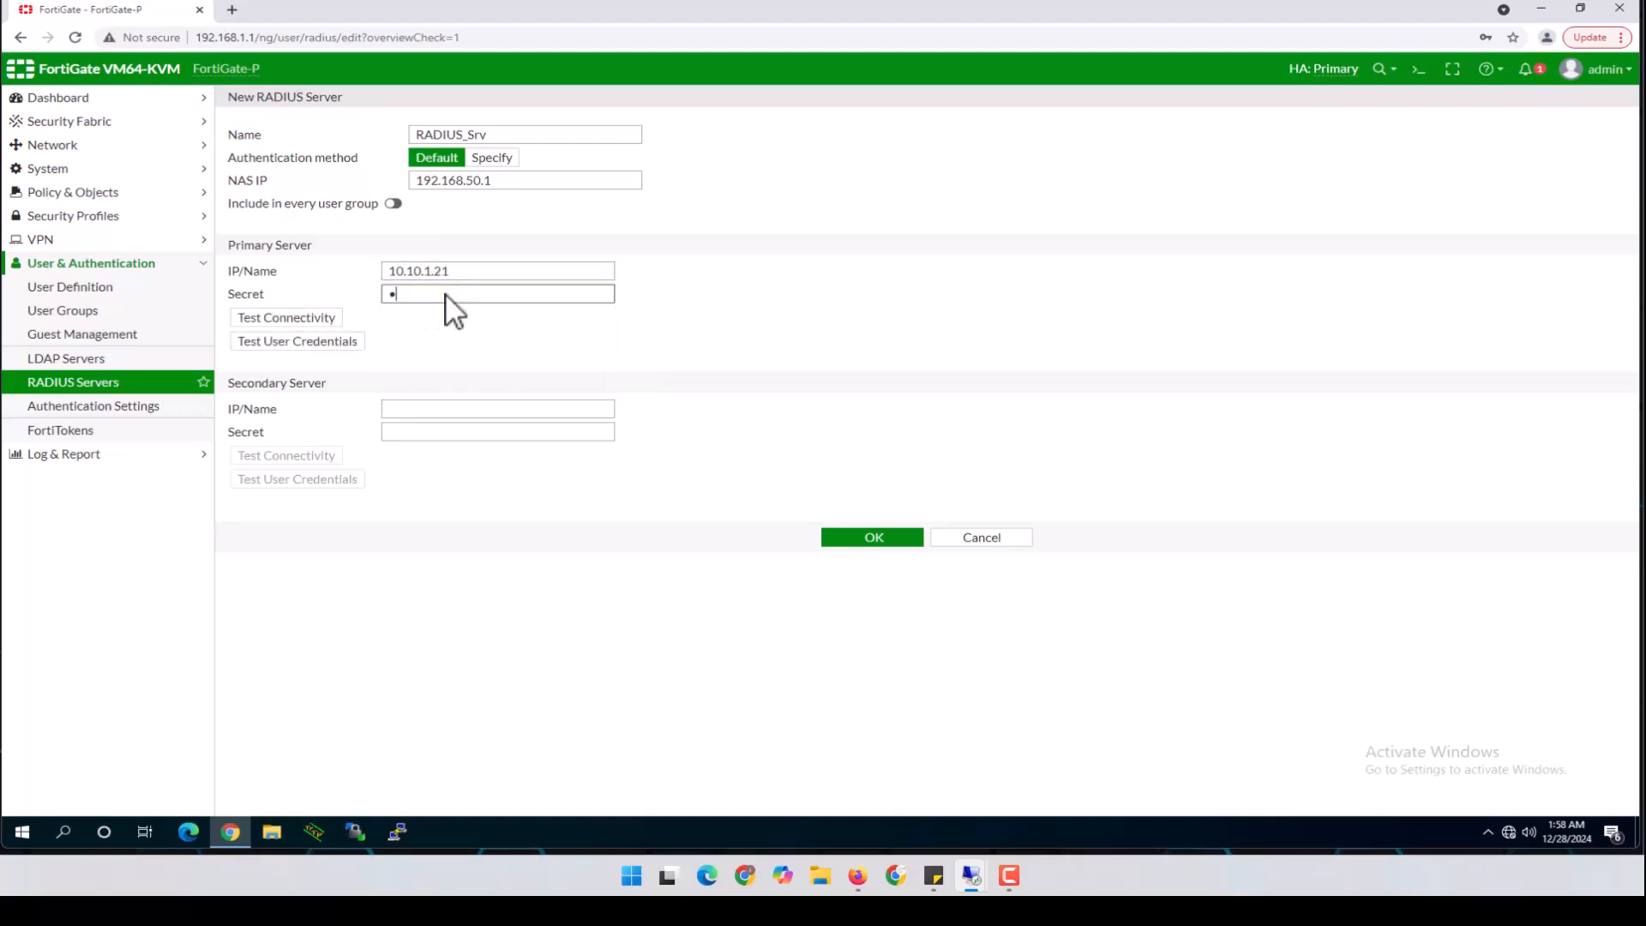
pyautogui.write('•••••••••')
# Test connectivity, correct the shared secret, and retest until it reports Successful
pyautogui.click(326, 319)
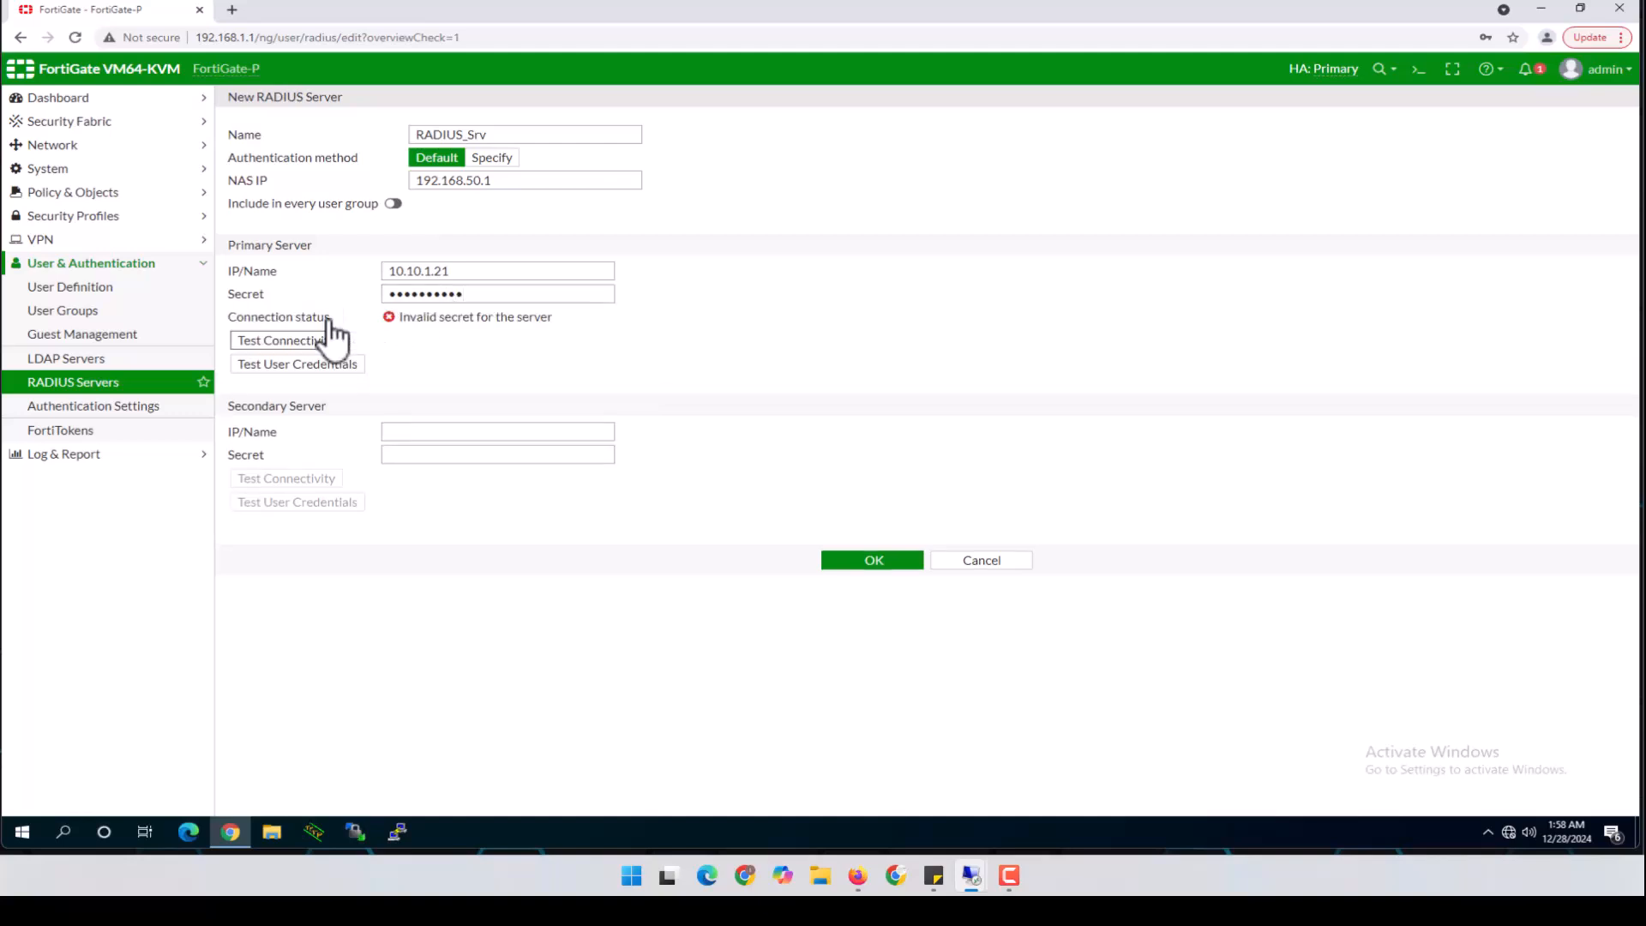
pyautogui.moveTo(506, 296); pyautogui.dragTo(246, 292)
pyautogui.write('••••••••')
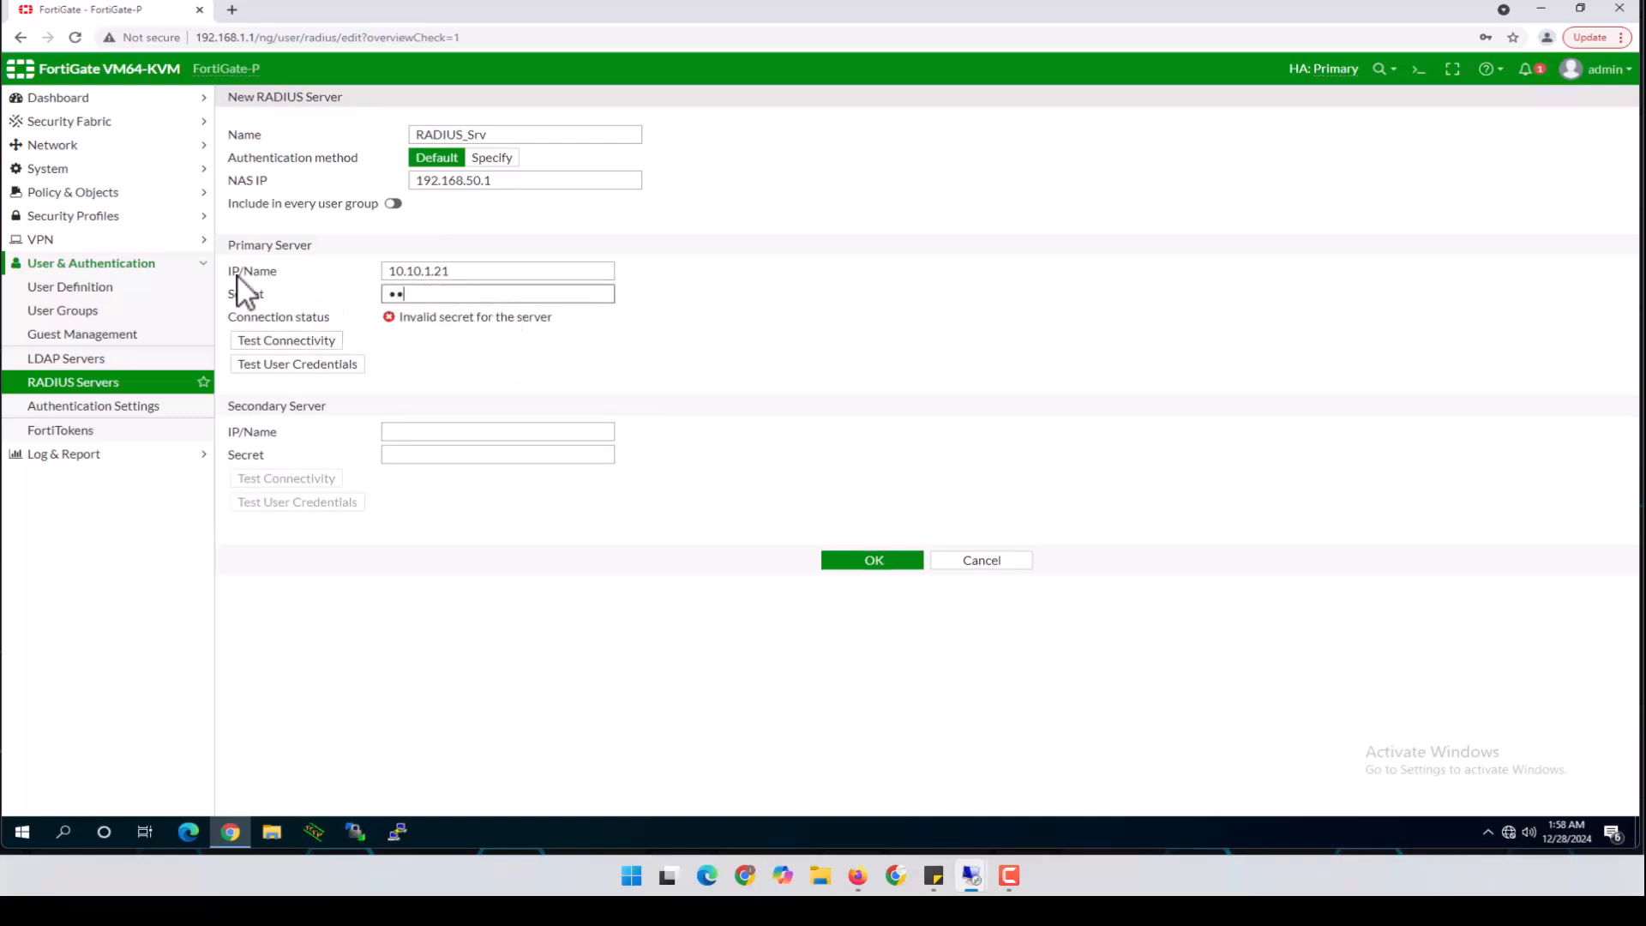
pyautogui.write('•')
pyautogui.click(276, 342)
# Test the first user's credentials against RADIUS_Srv, then retest with the corrected password
pyautogui.click(296, 365)
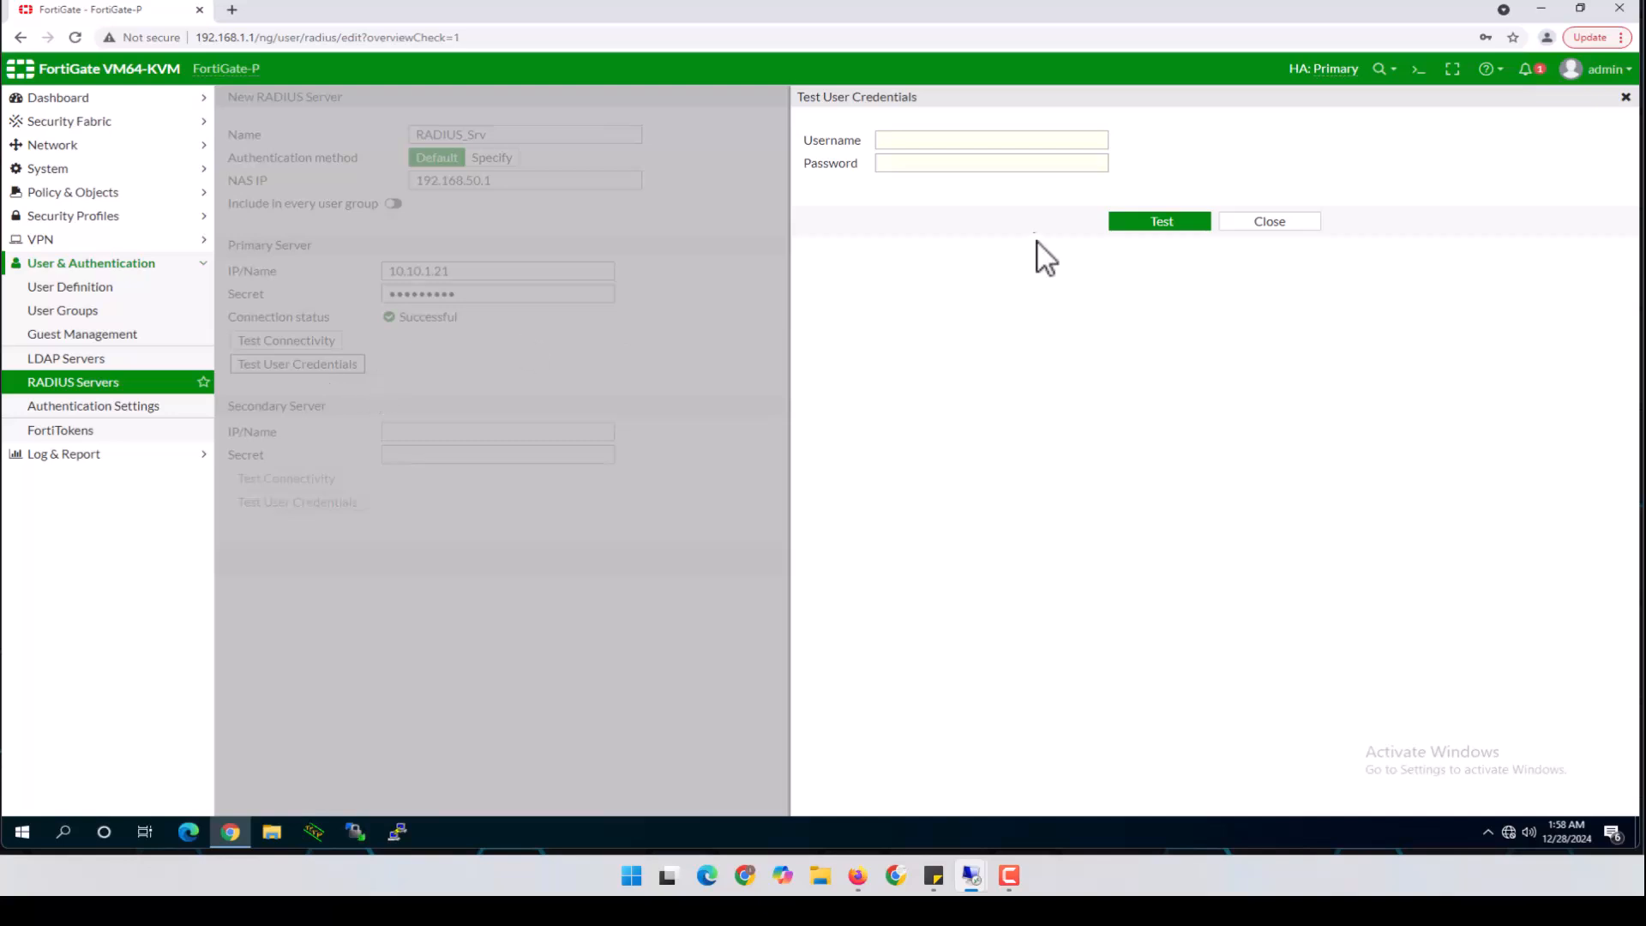
pyautogui.click(960, 139)
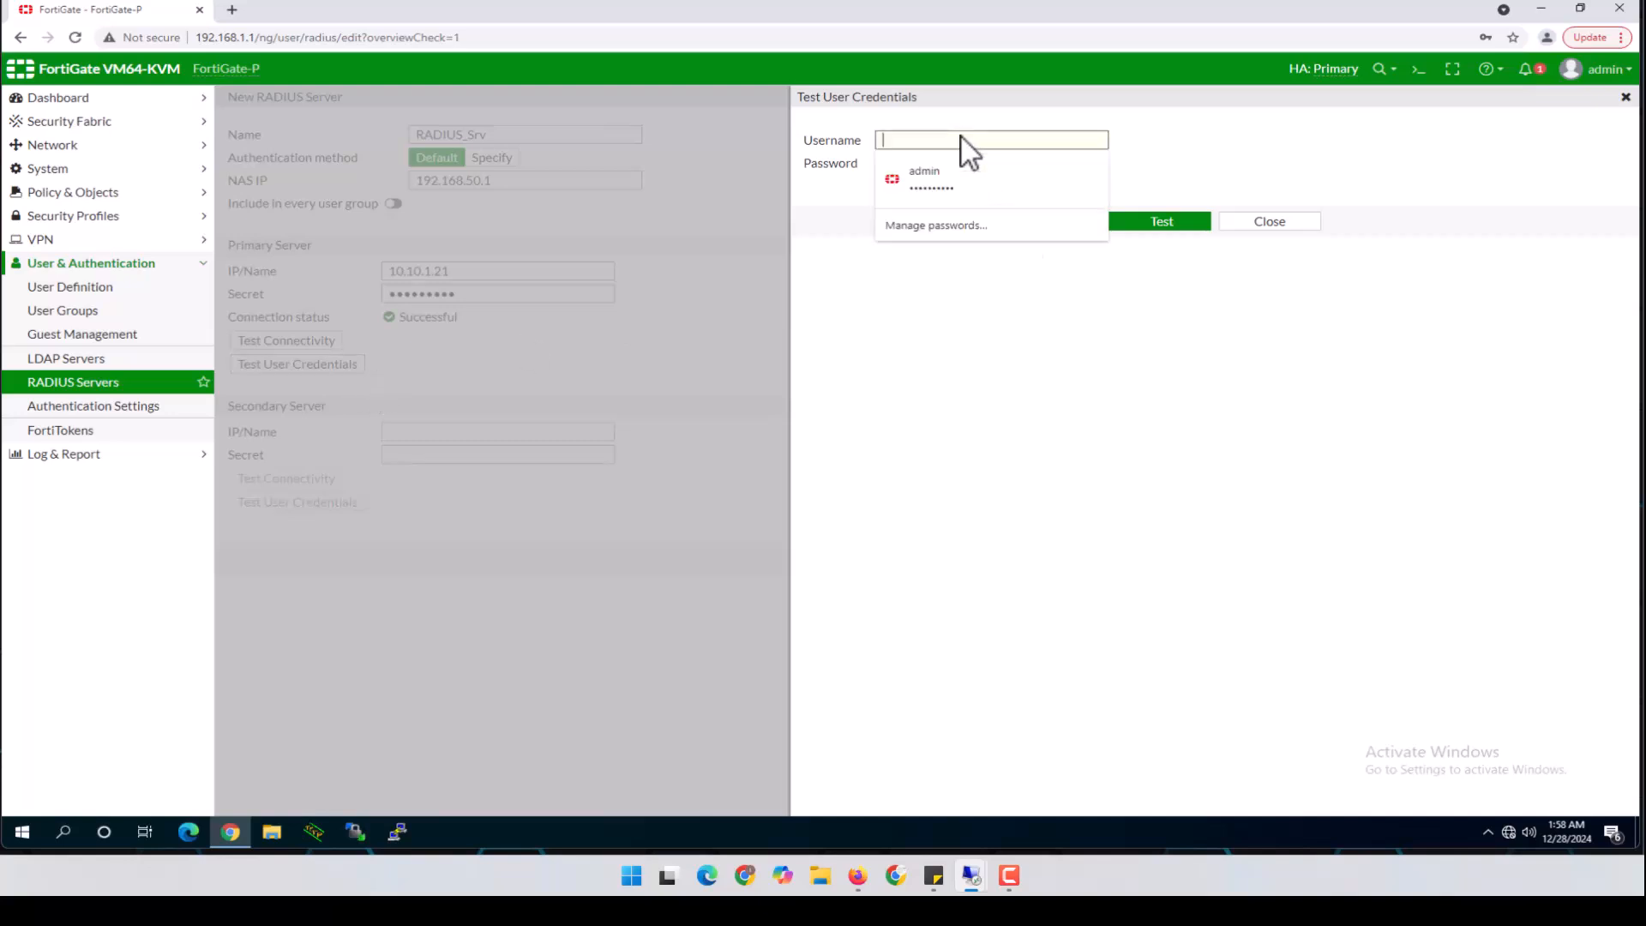
pyautogui.write('S')
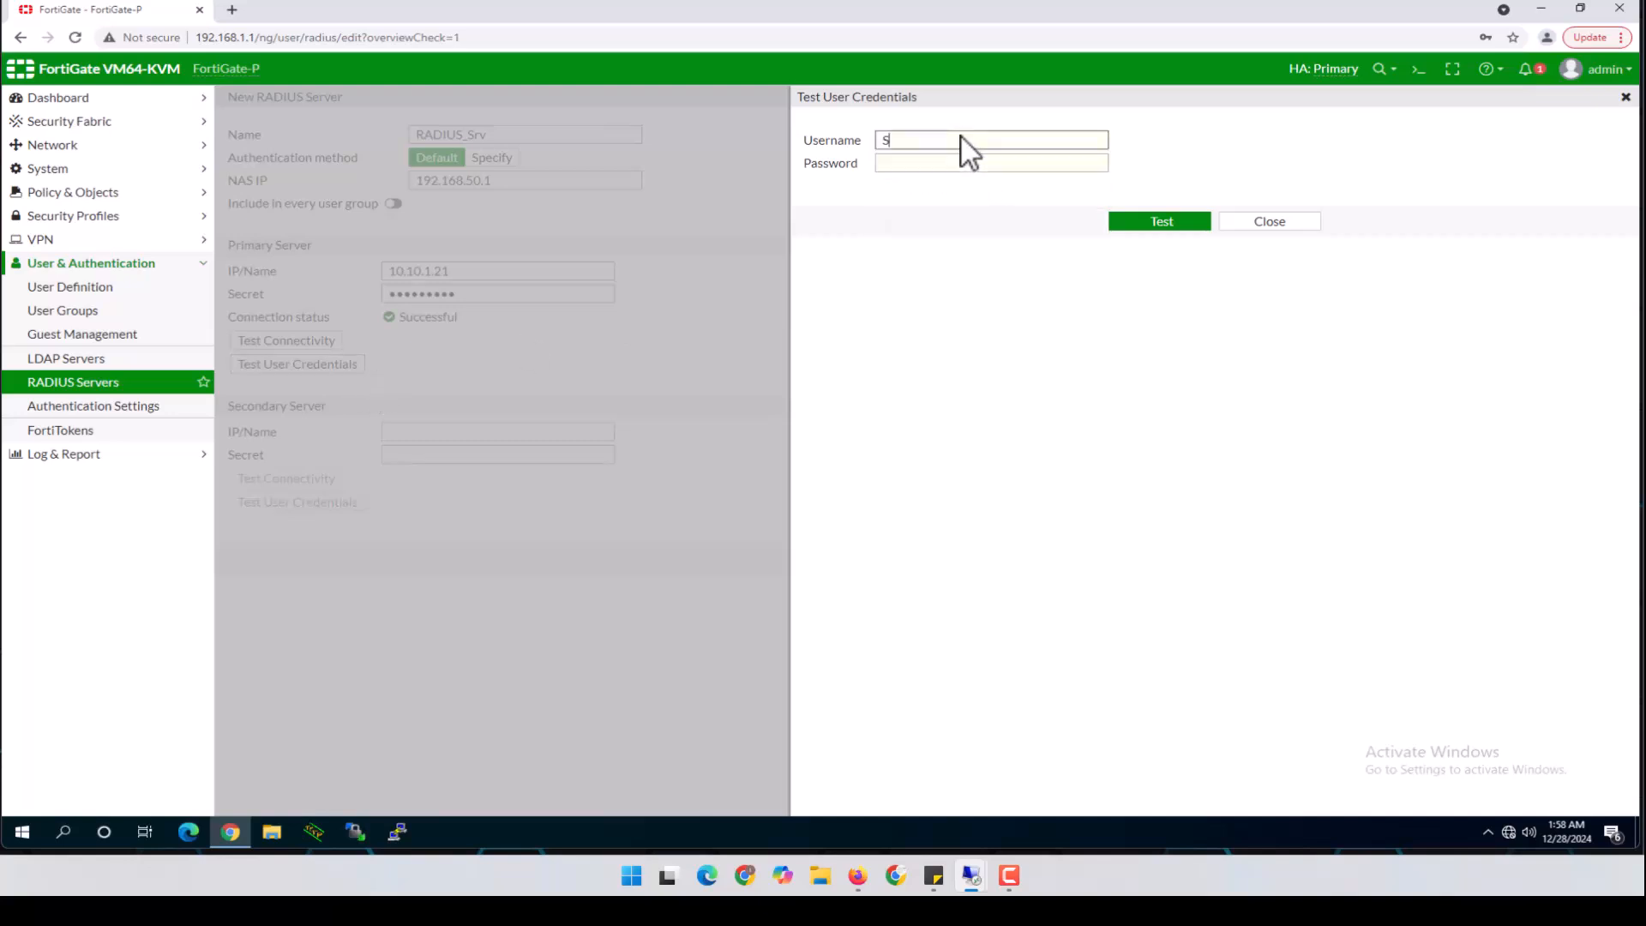
pyautogui.write('ahar')
pyautogui.press('Tab')
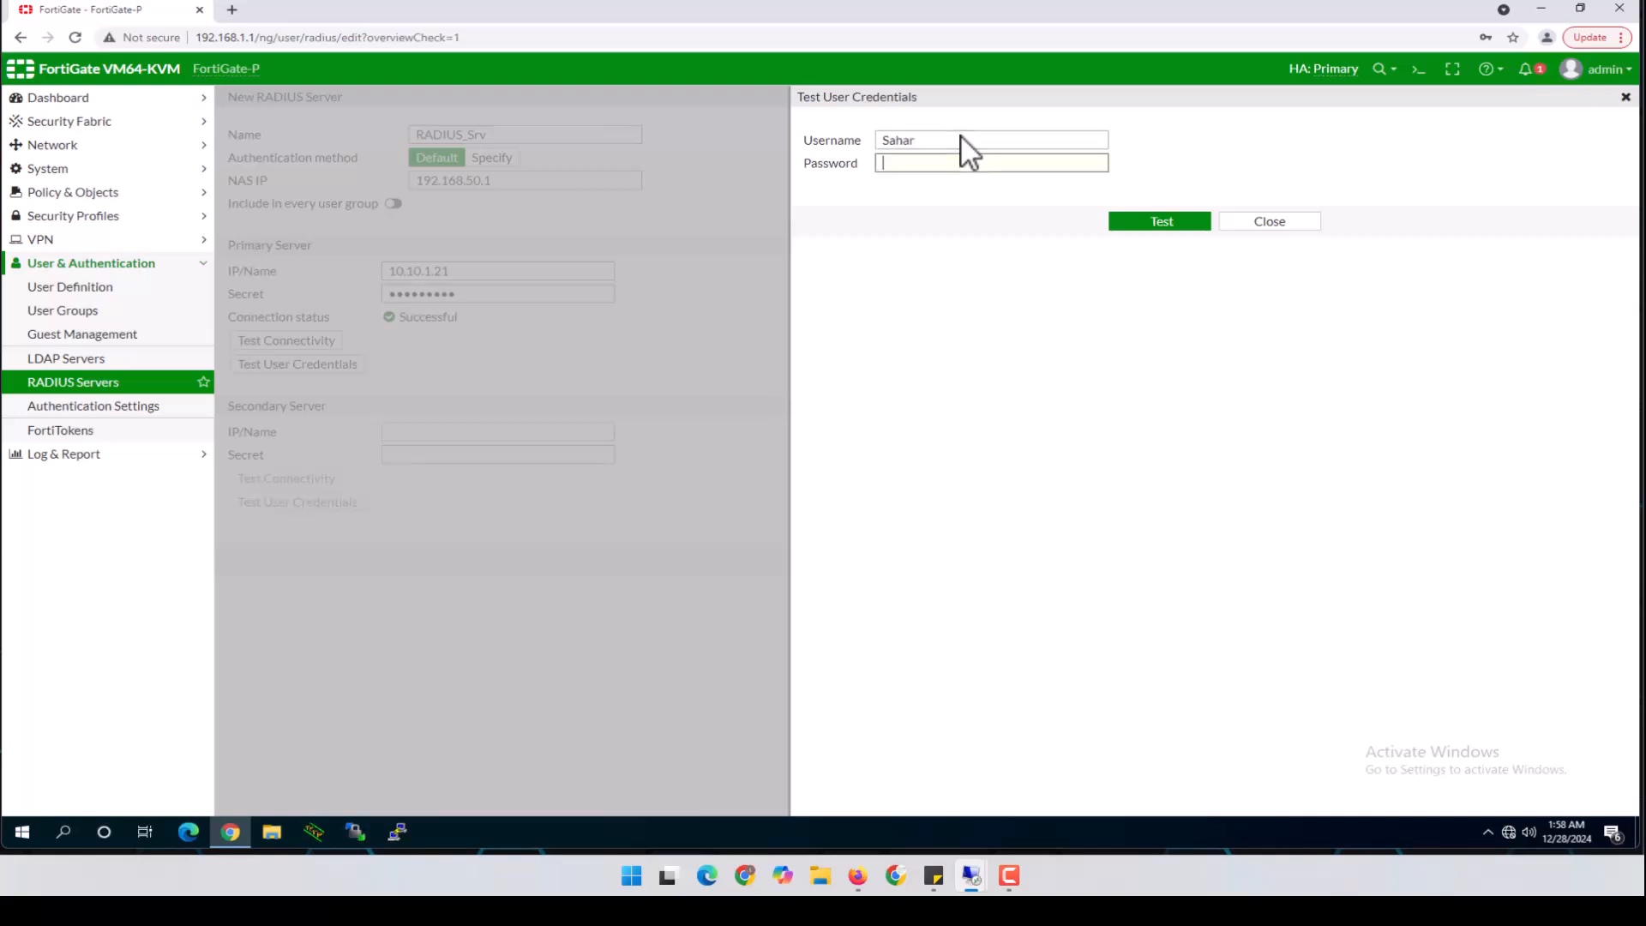
pyautogui.write('Pass')
pyautogui.click(1174, 221)
pyautogui.moveTo(993, 166); pyautogui.dragTo(738, 163)
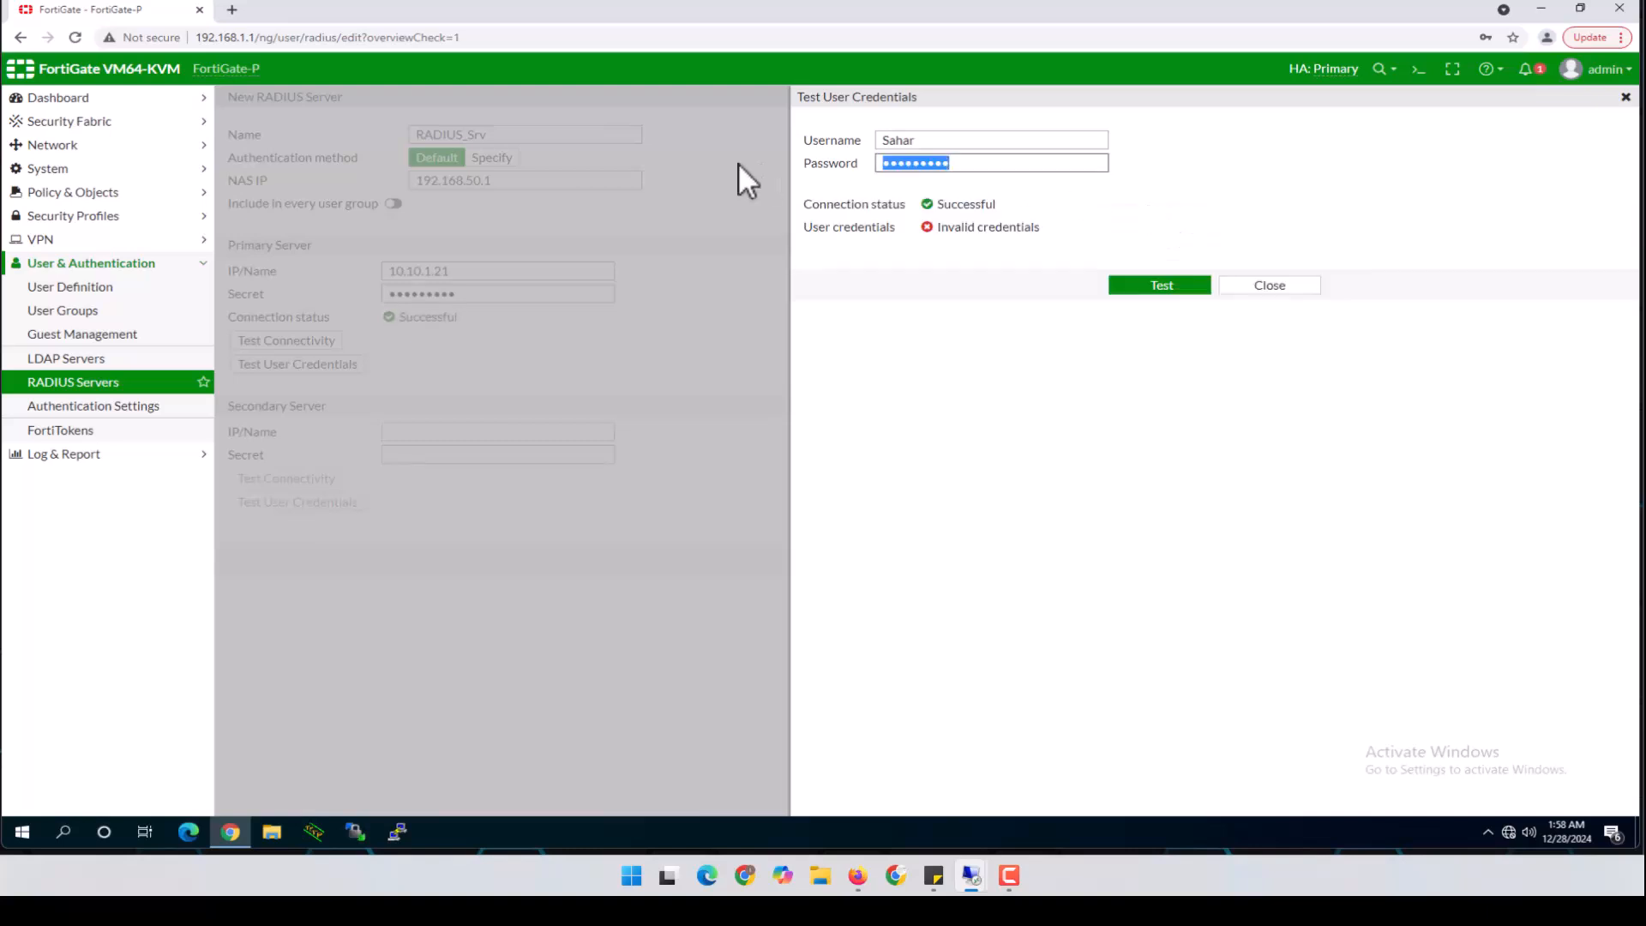
pyautogui.write('password1')
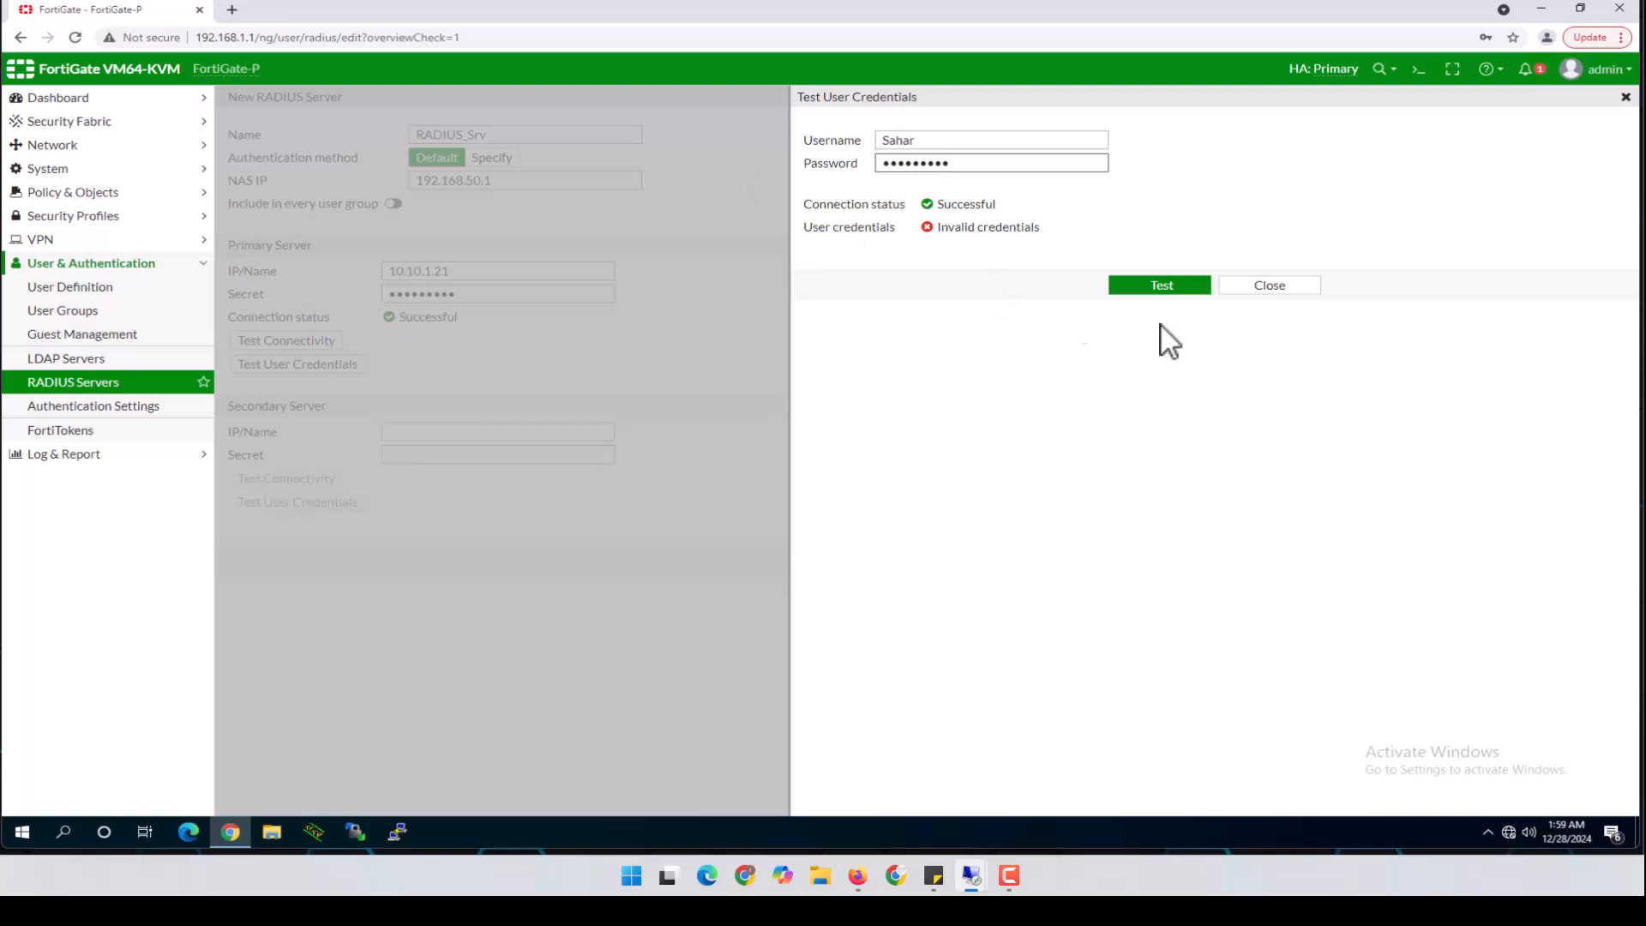
pyautogui.click(1159, 287)
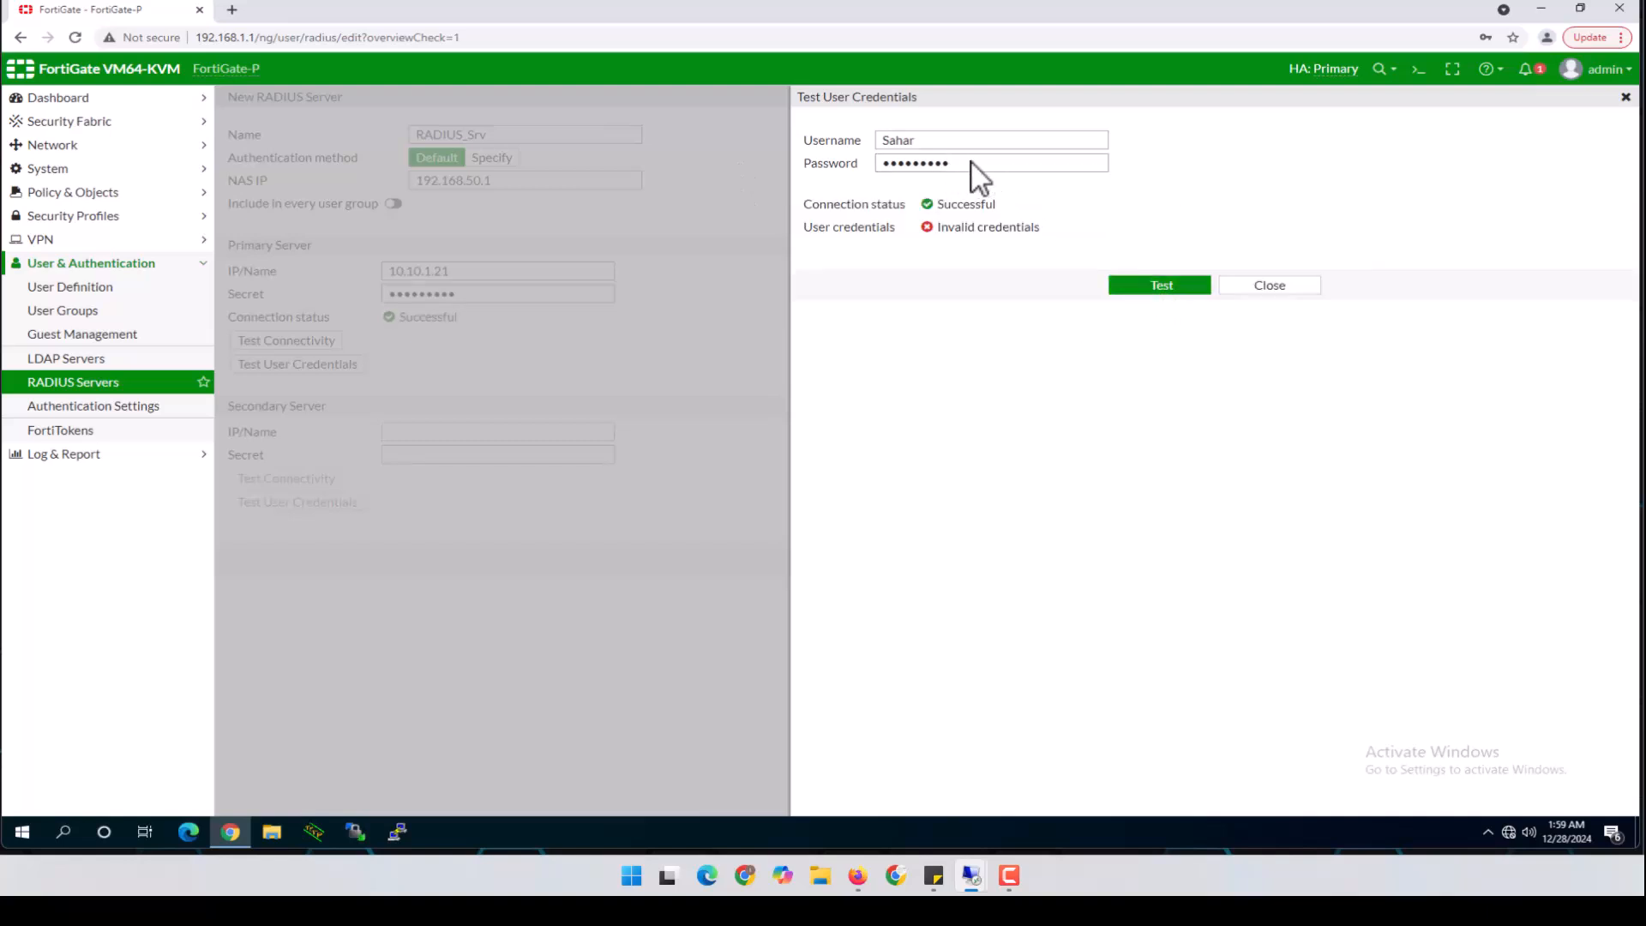
# Test the second user's credentials, then bring up the Windows server remote session
pyautogui.moveTo(953, 144); pyautogui.dragTo(771, 159)
pyautogui.write('Bob')
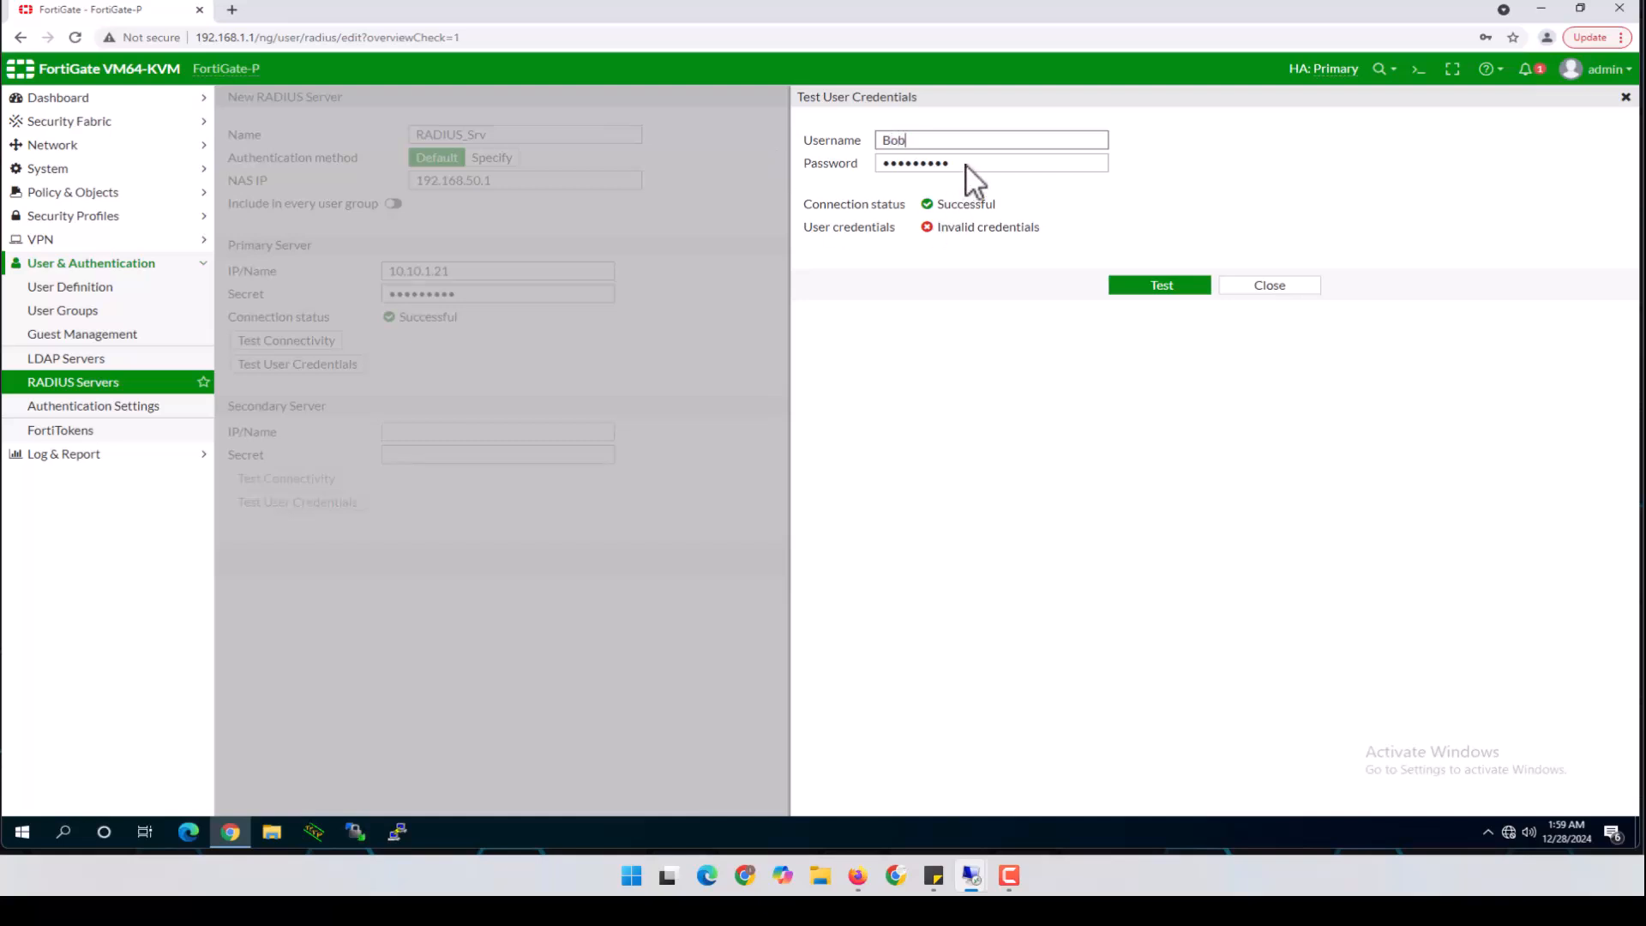
pyautogui.press('Tab')
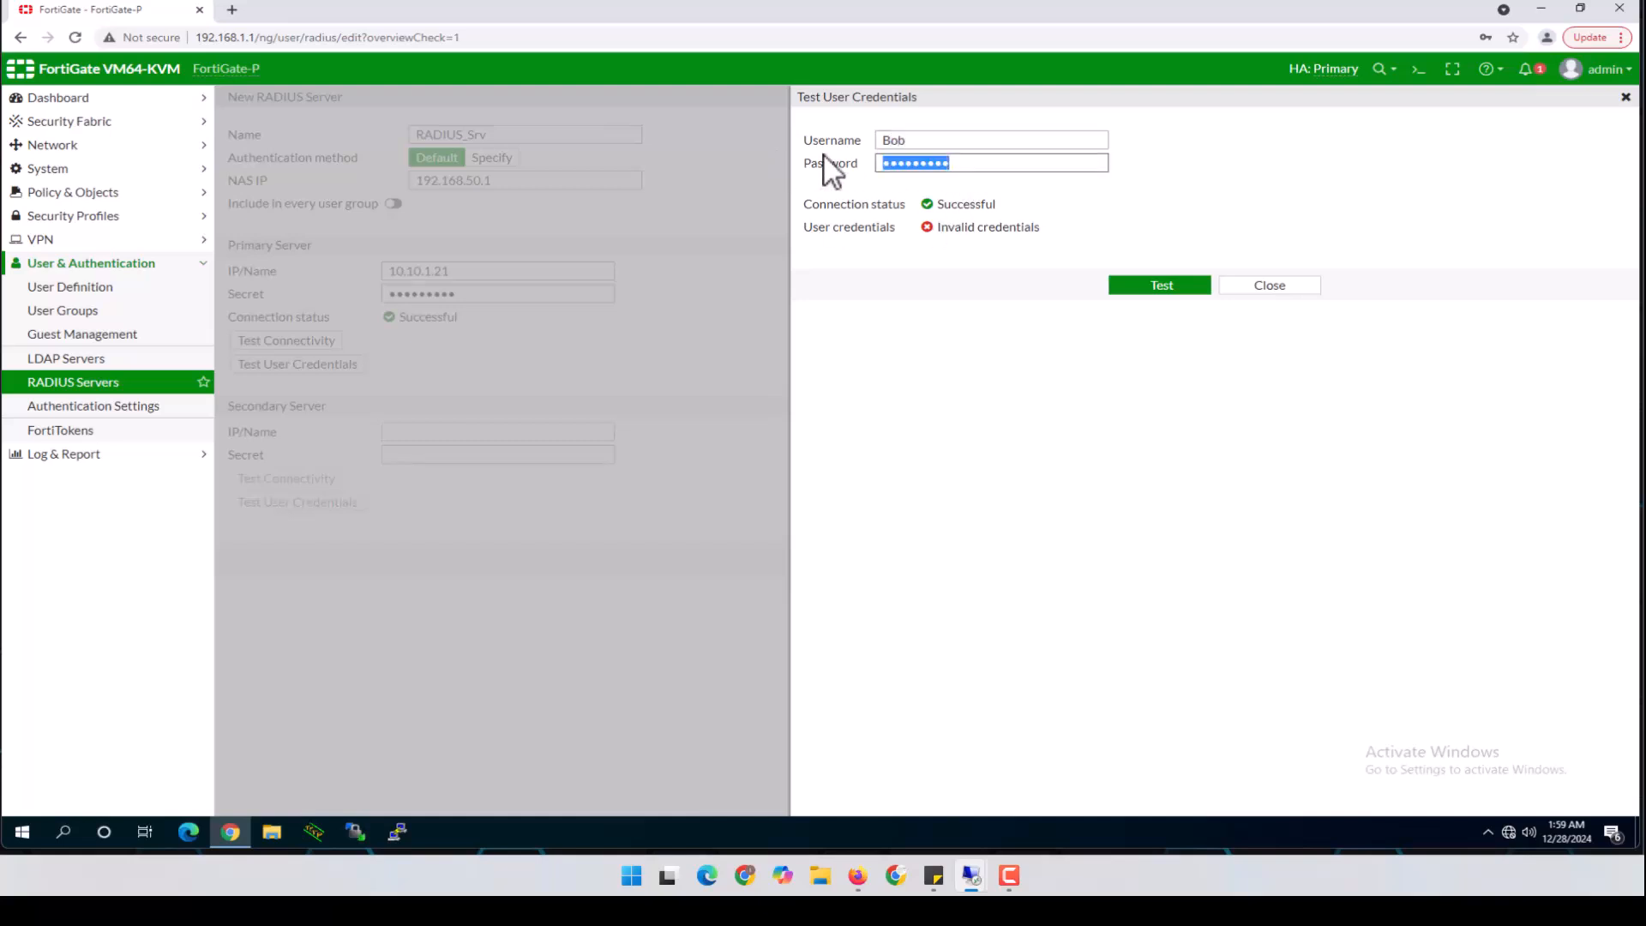
pyautogui.write('•••••••••')
pyautogui.click(1159, 285)
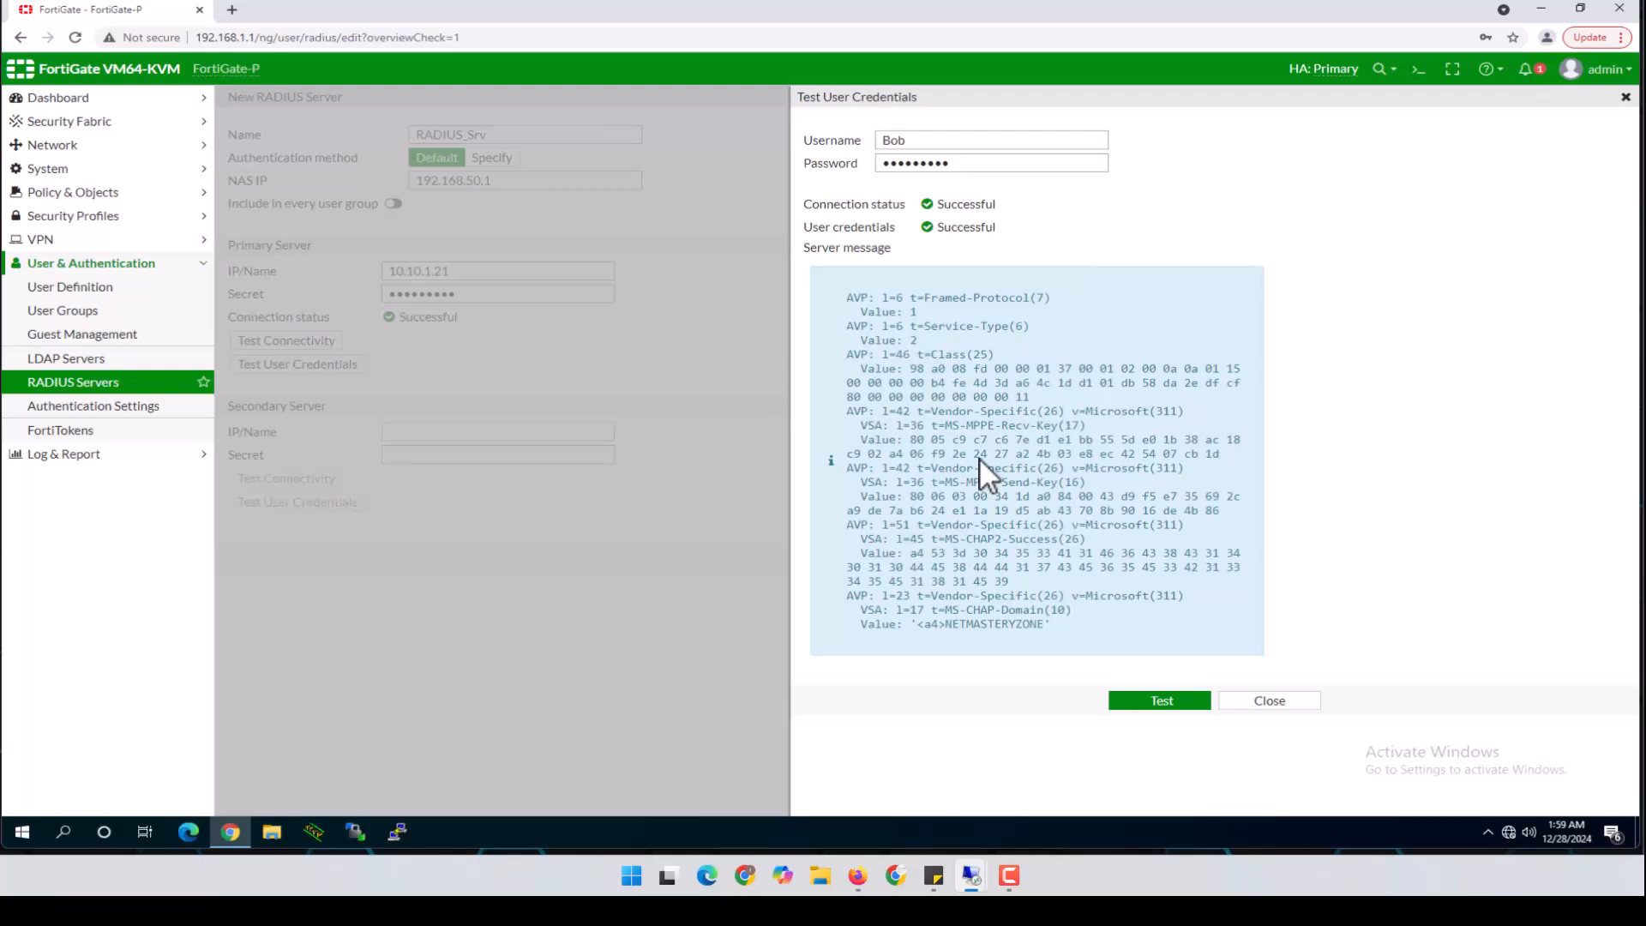
pyautogui.moveTo(964, 877)
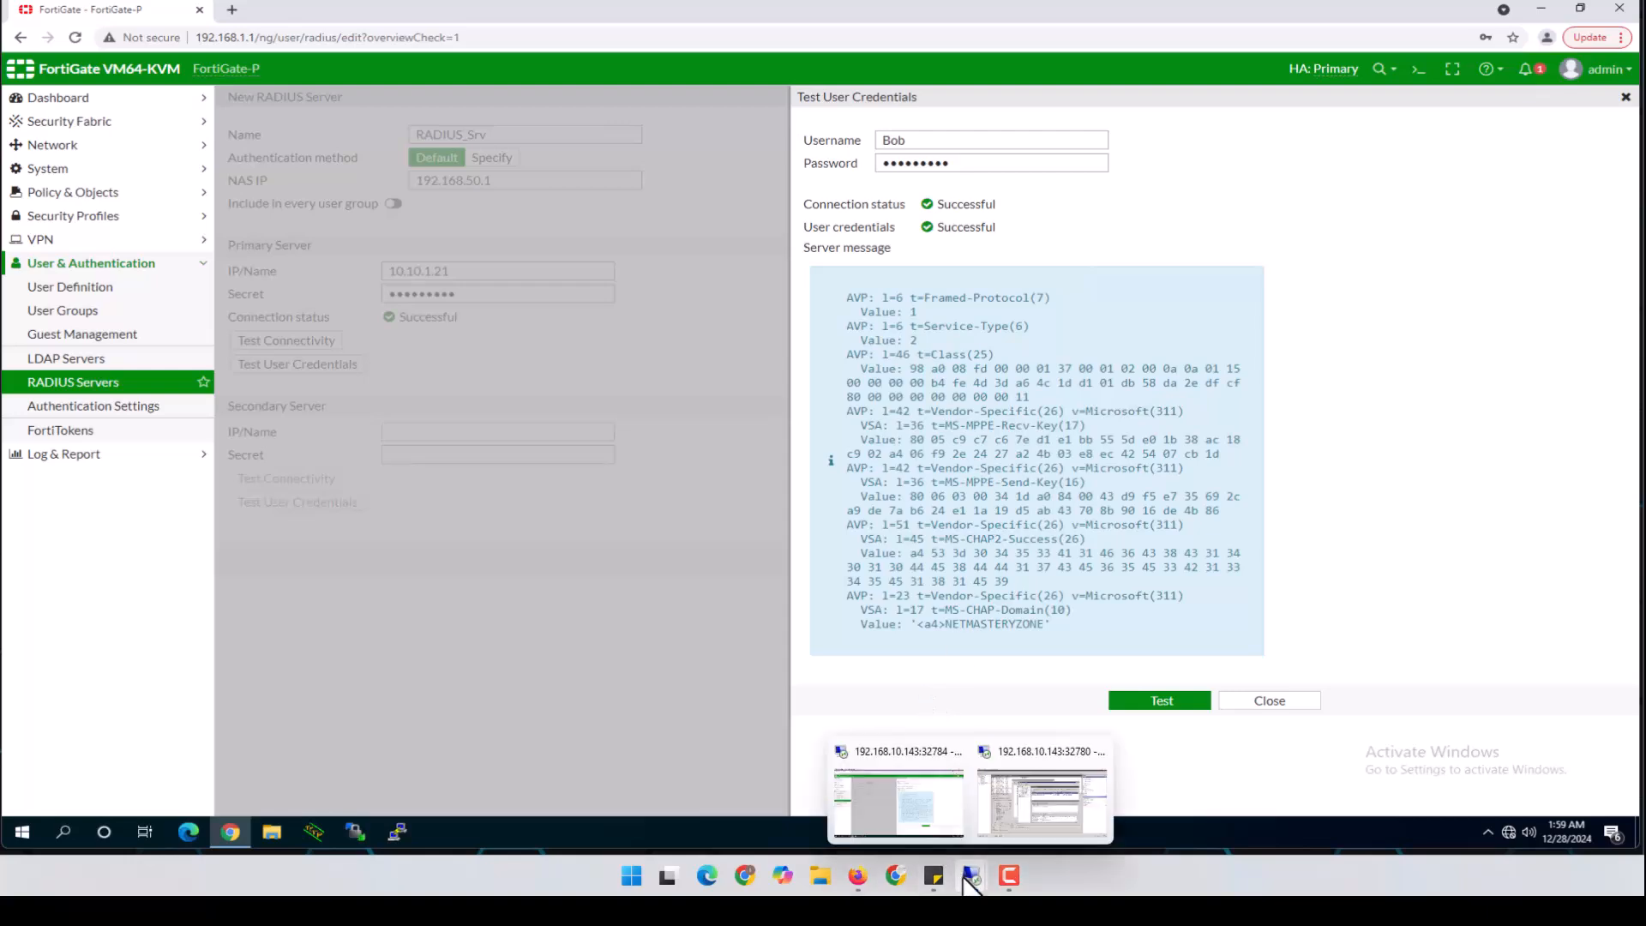
pyautogui.click(1000, 831)
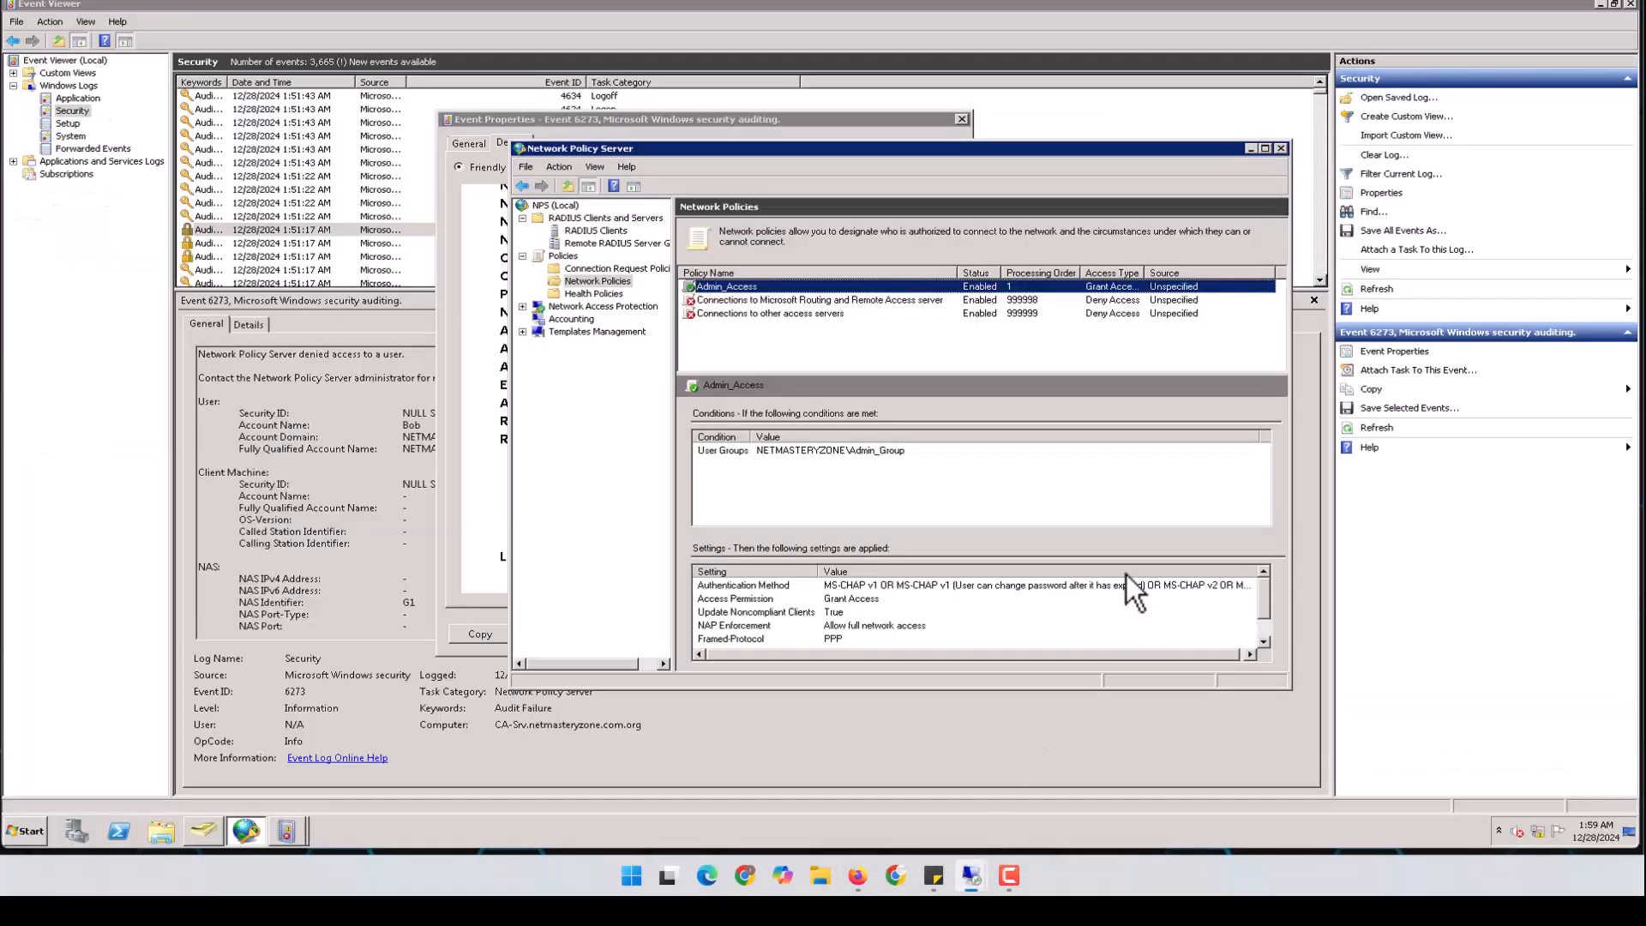
# In Active Directory Users and Computers, review both LAB users' group memberships without changes
pyautogui.click(292, 825)
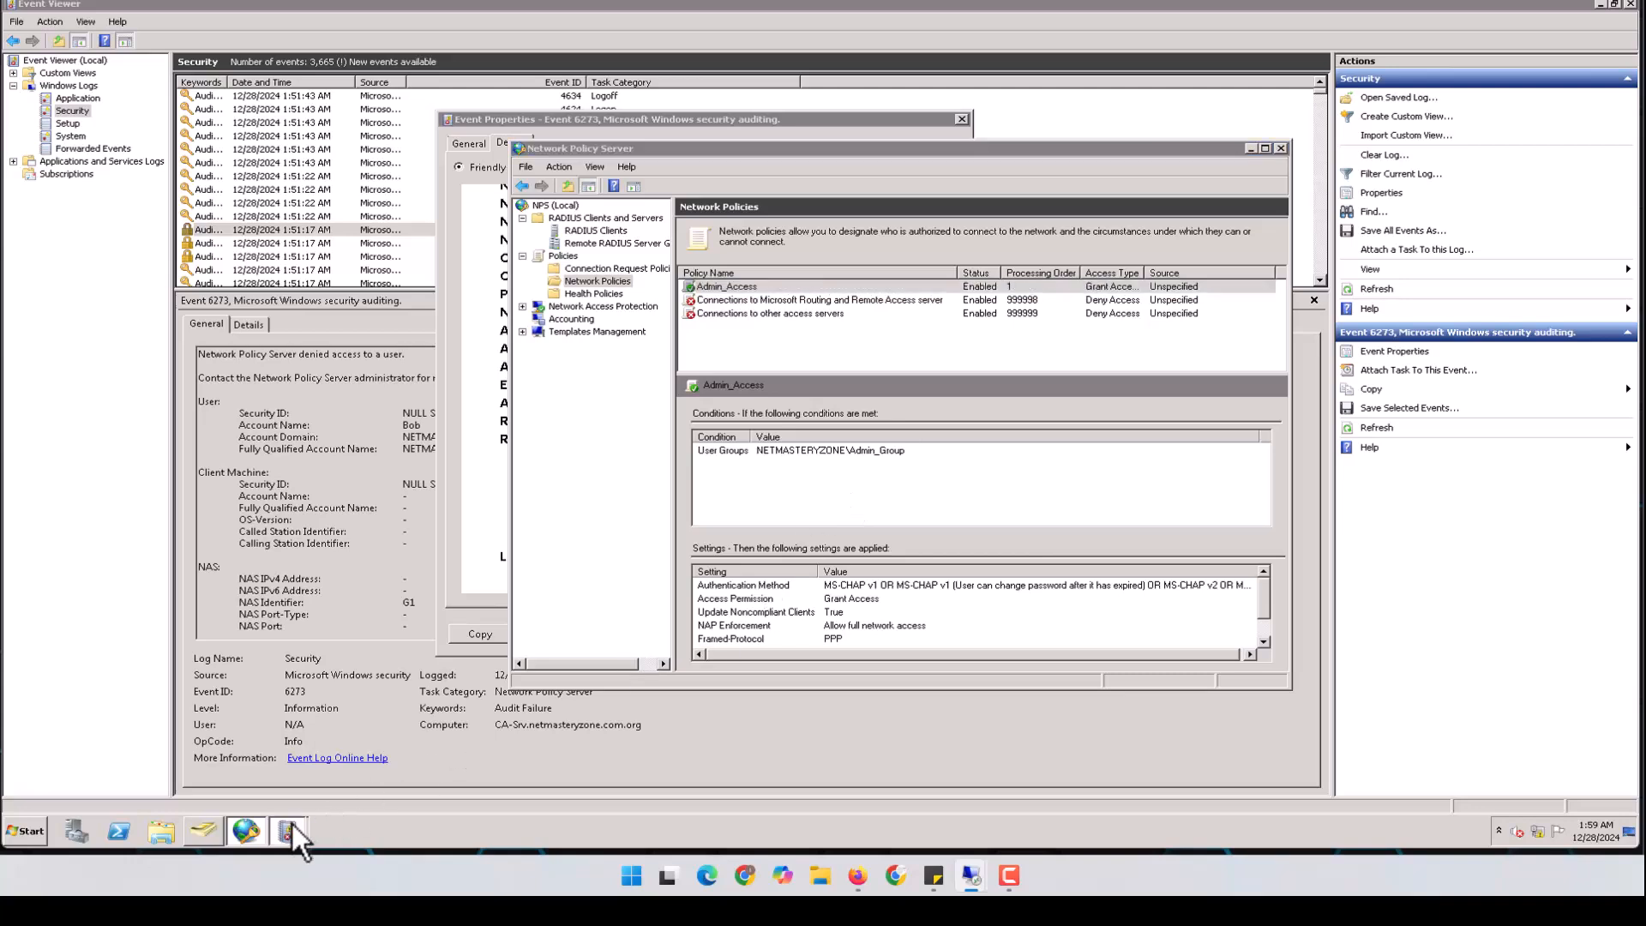
pyautogui.click(204, 828)
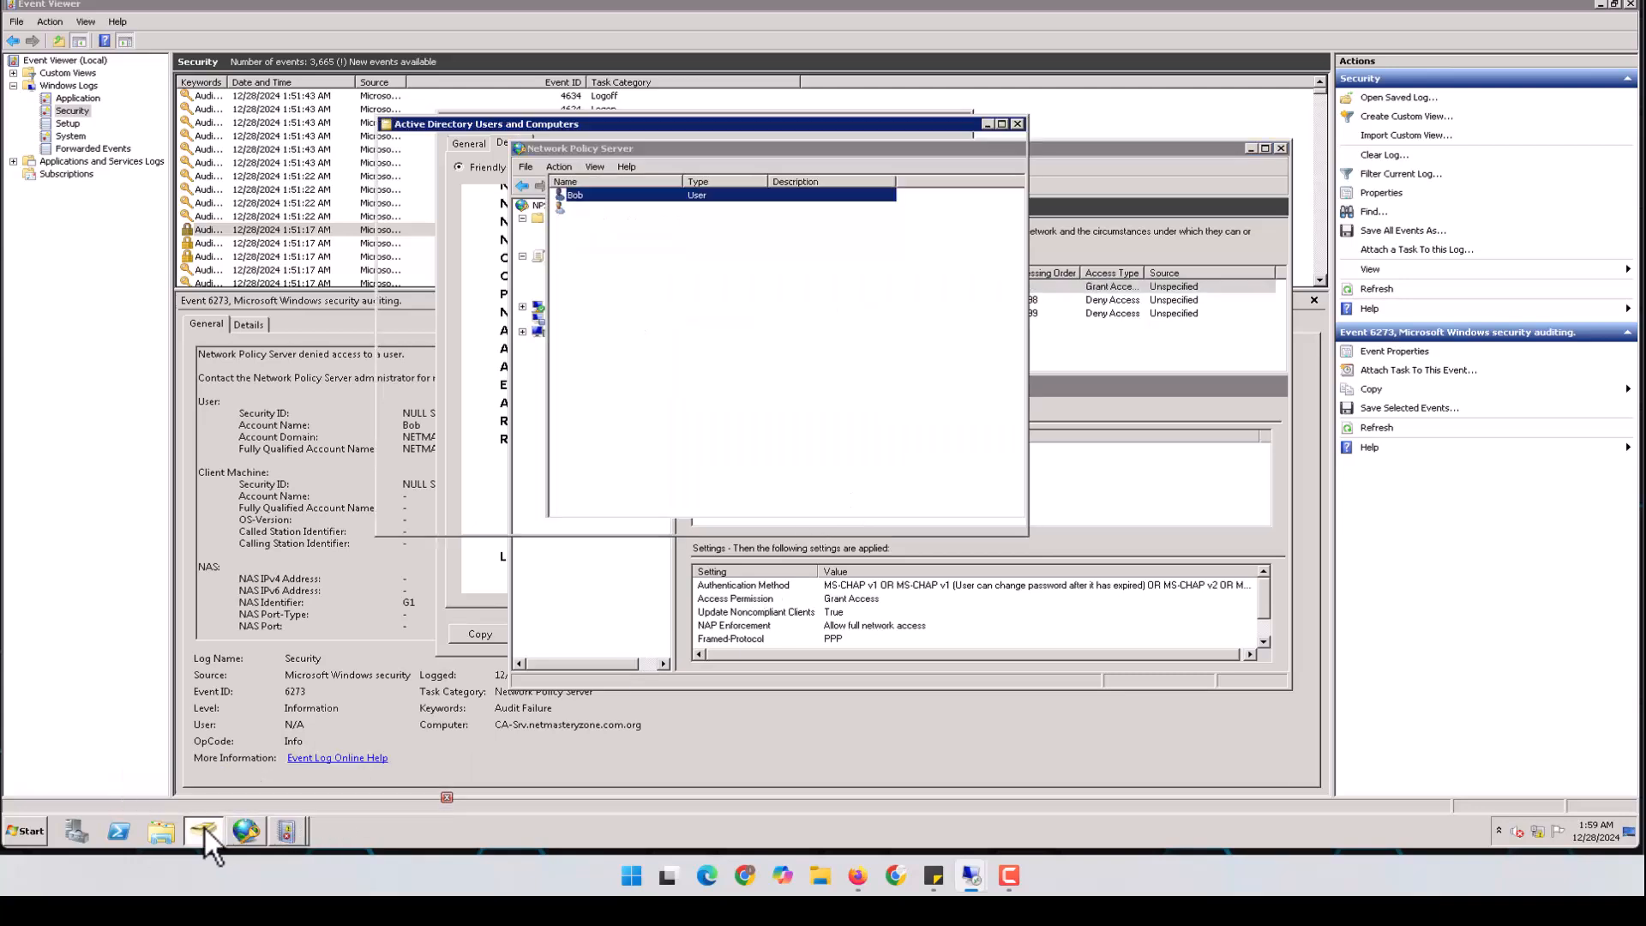
pyautogui.doubleClick(584, 212)
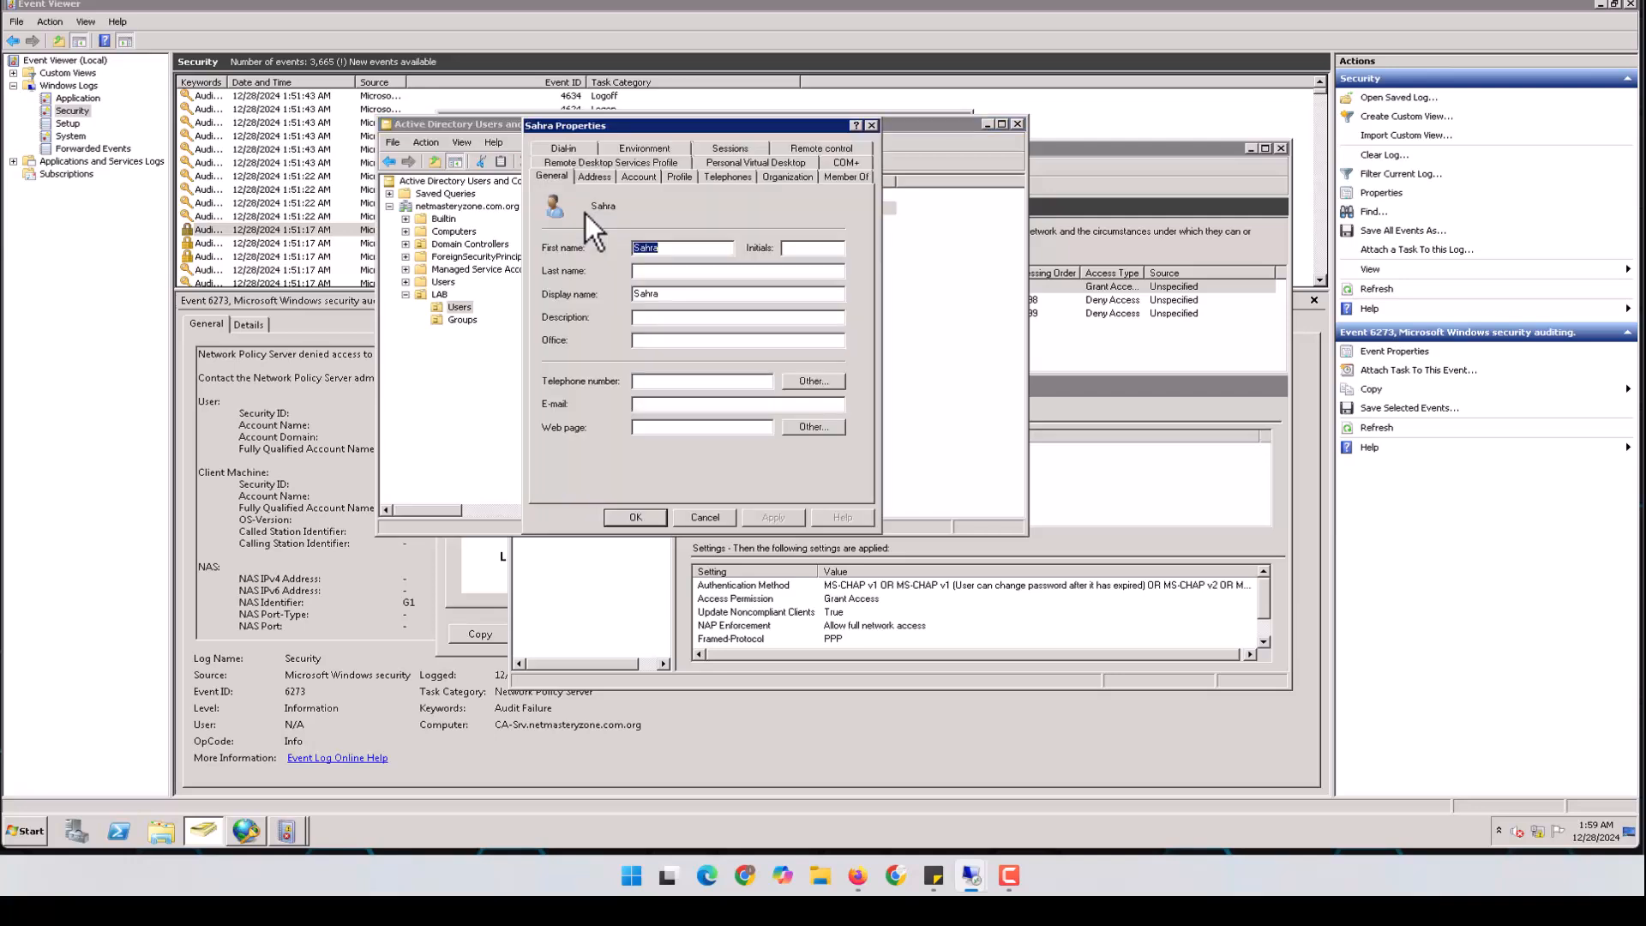
pyautogui.click(836, 179)
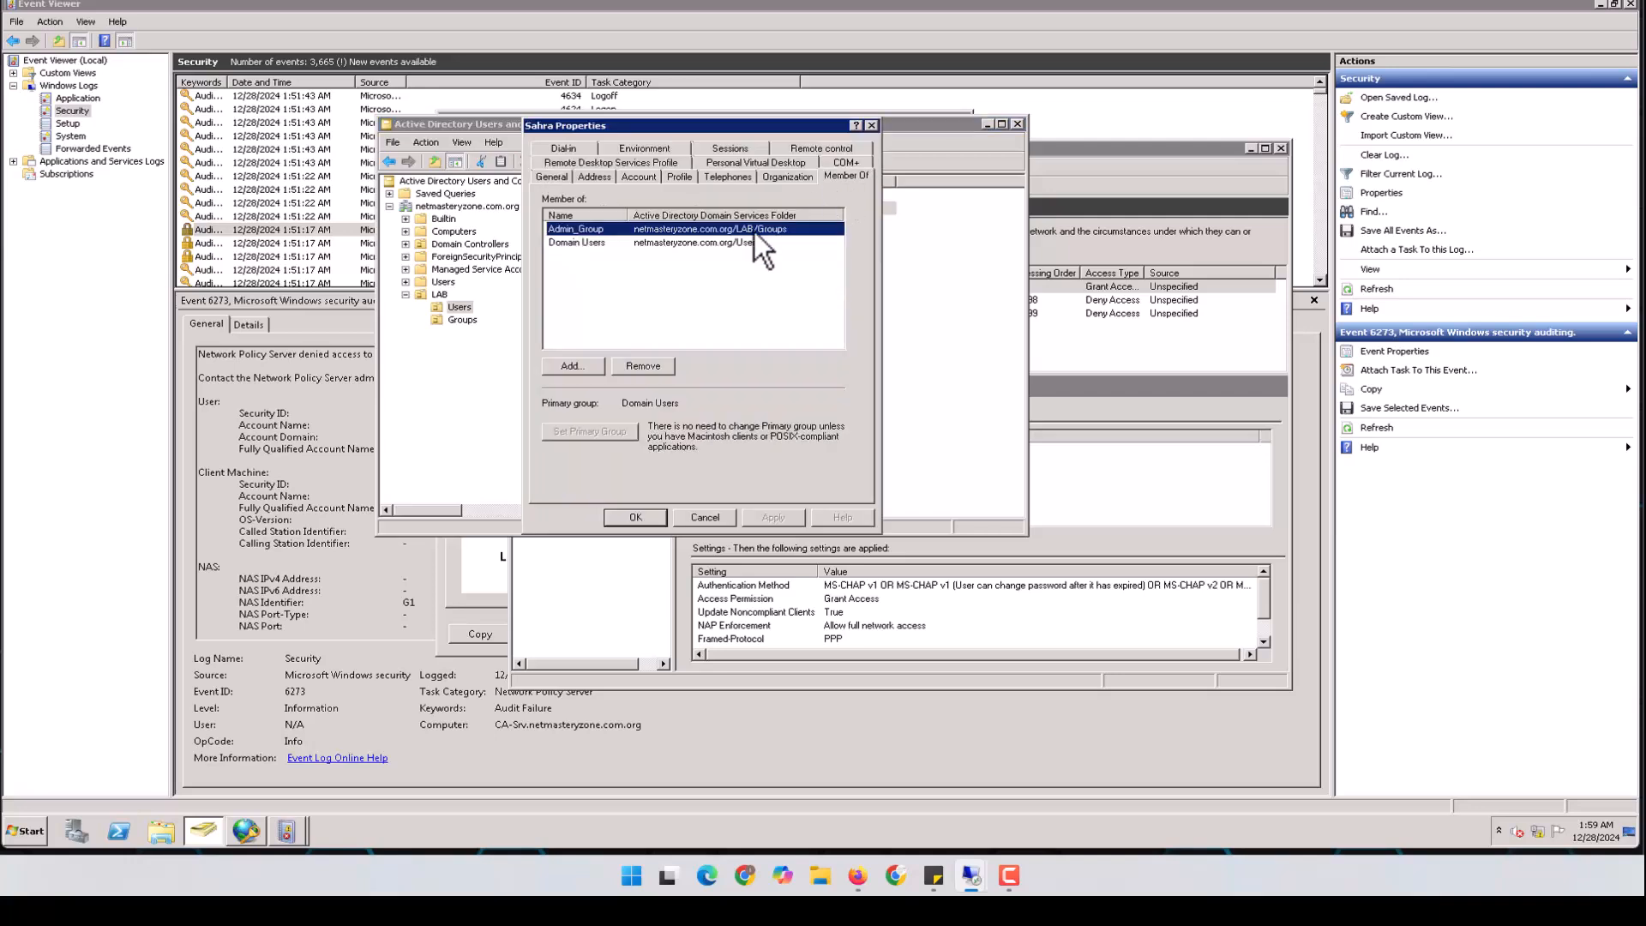
pyautogui.click(590, 243)
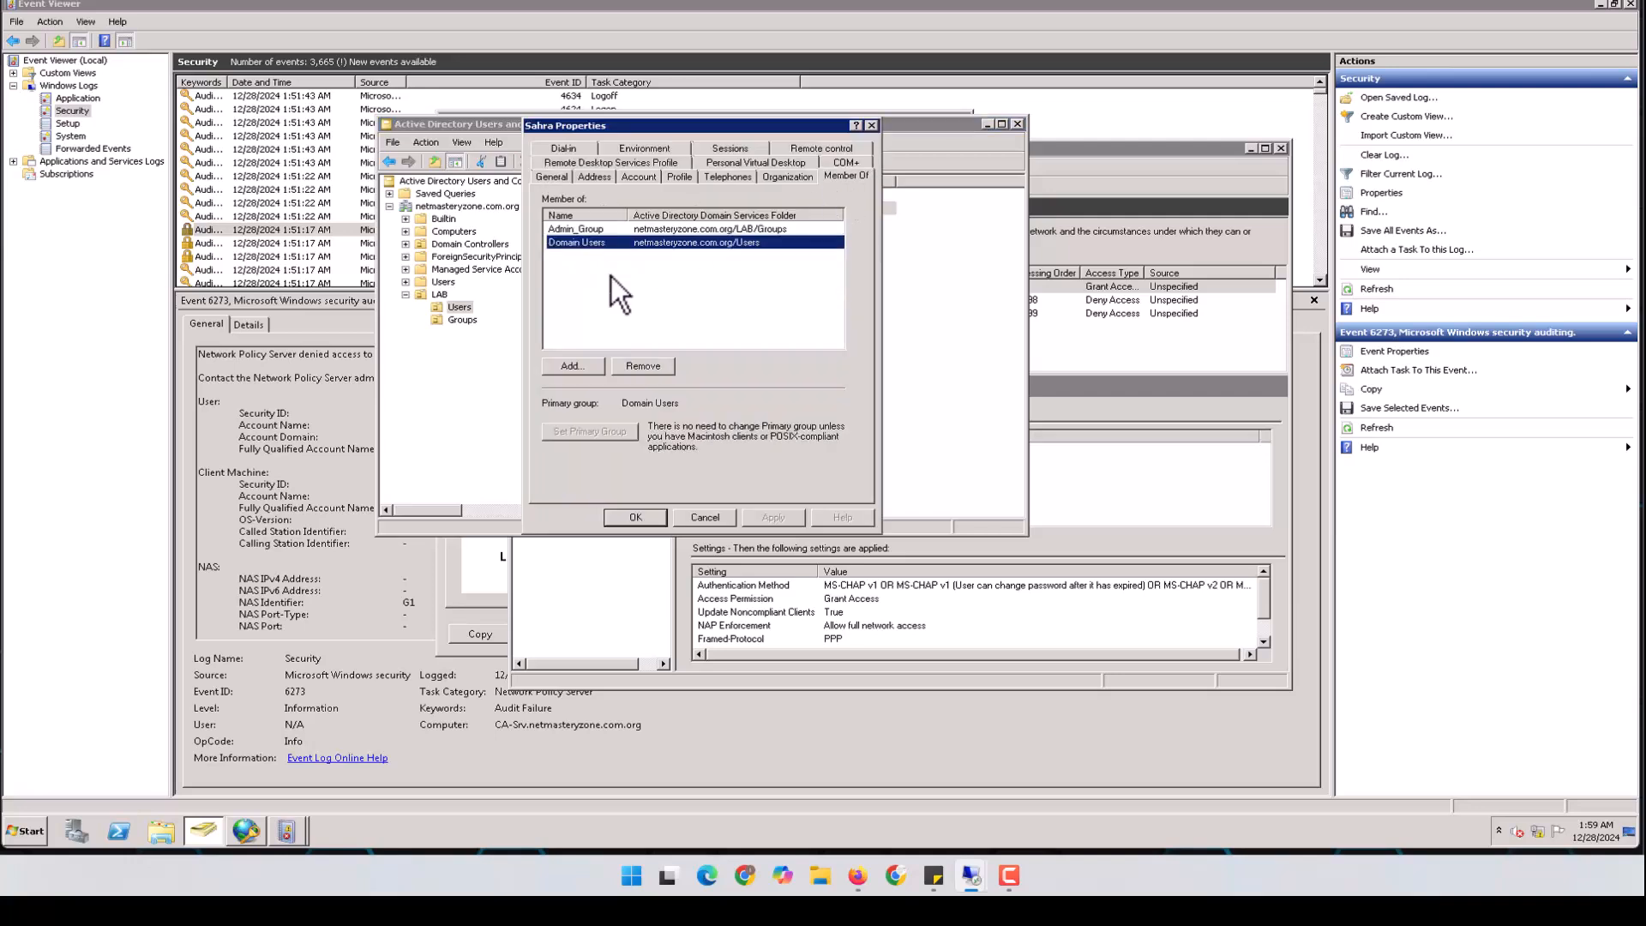
pyautogui.click(708, 517)
pyautogui.doubleClick(579, 198)
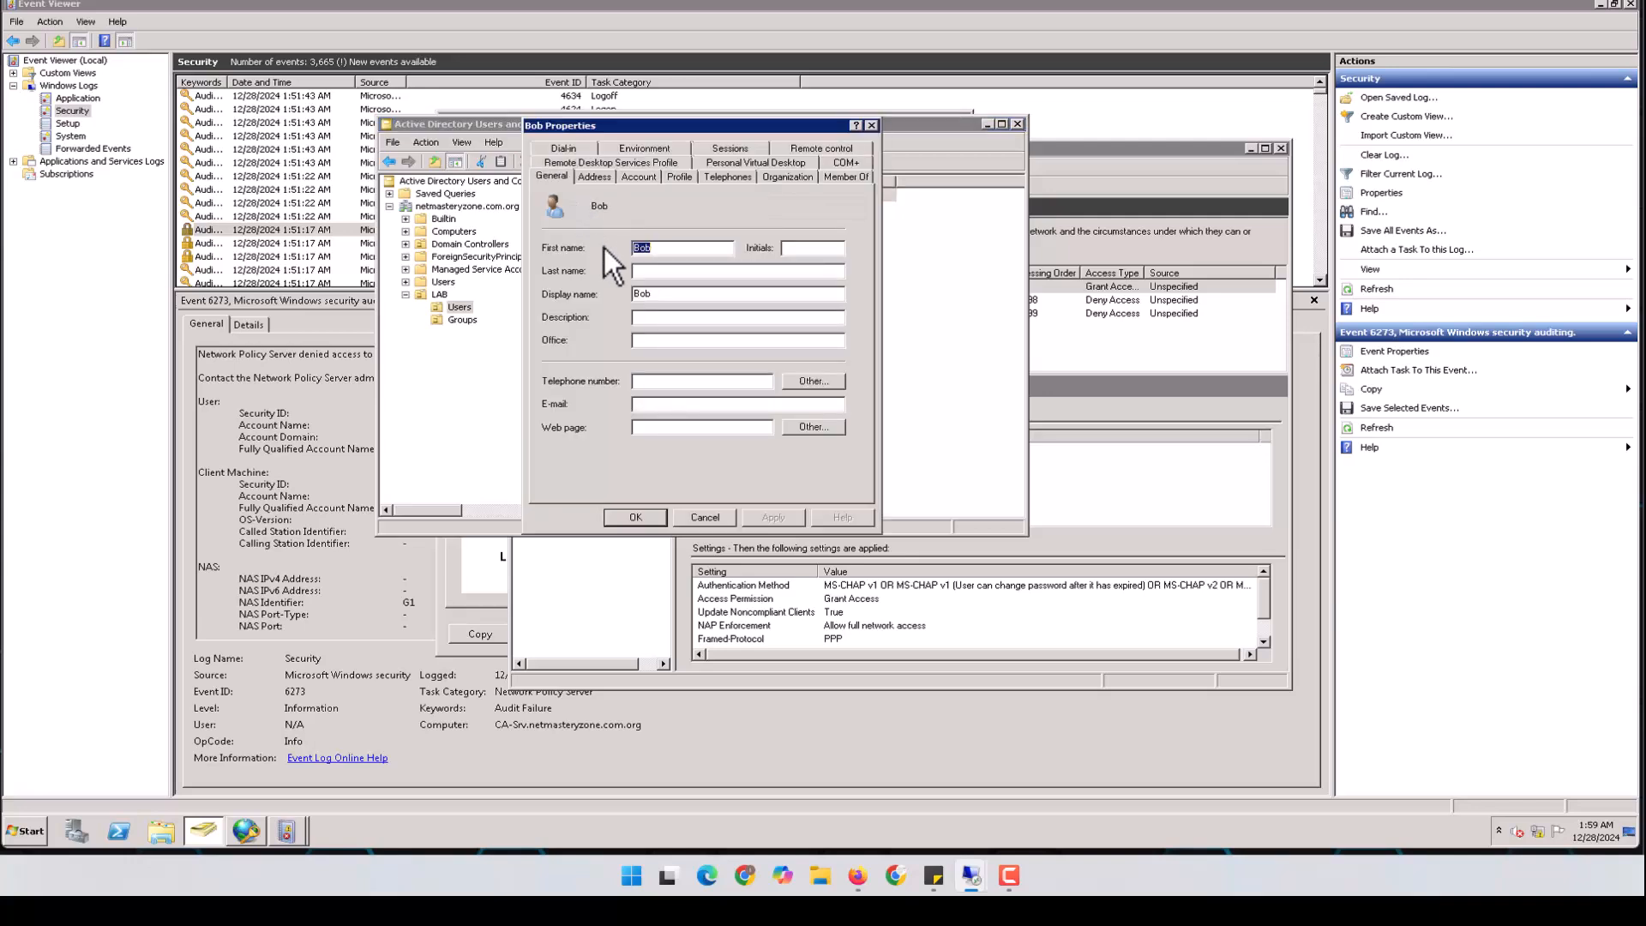
pyautogui.click(846, 176)
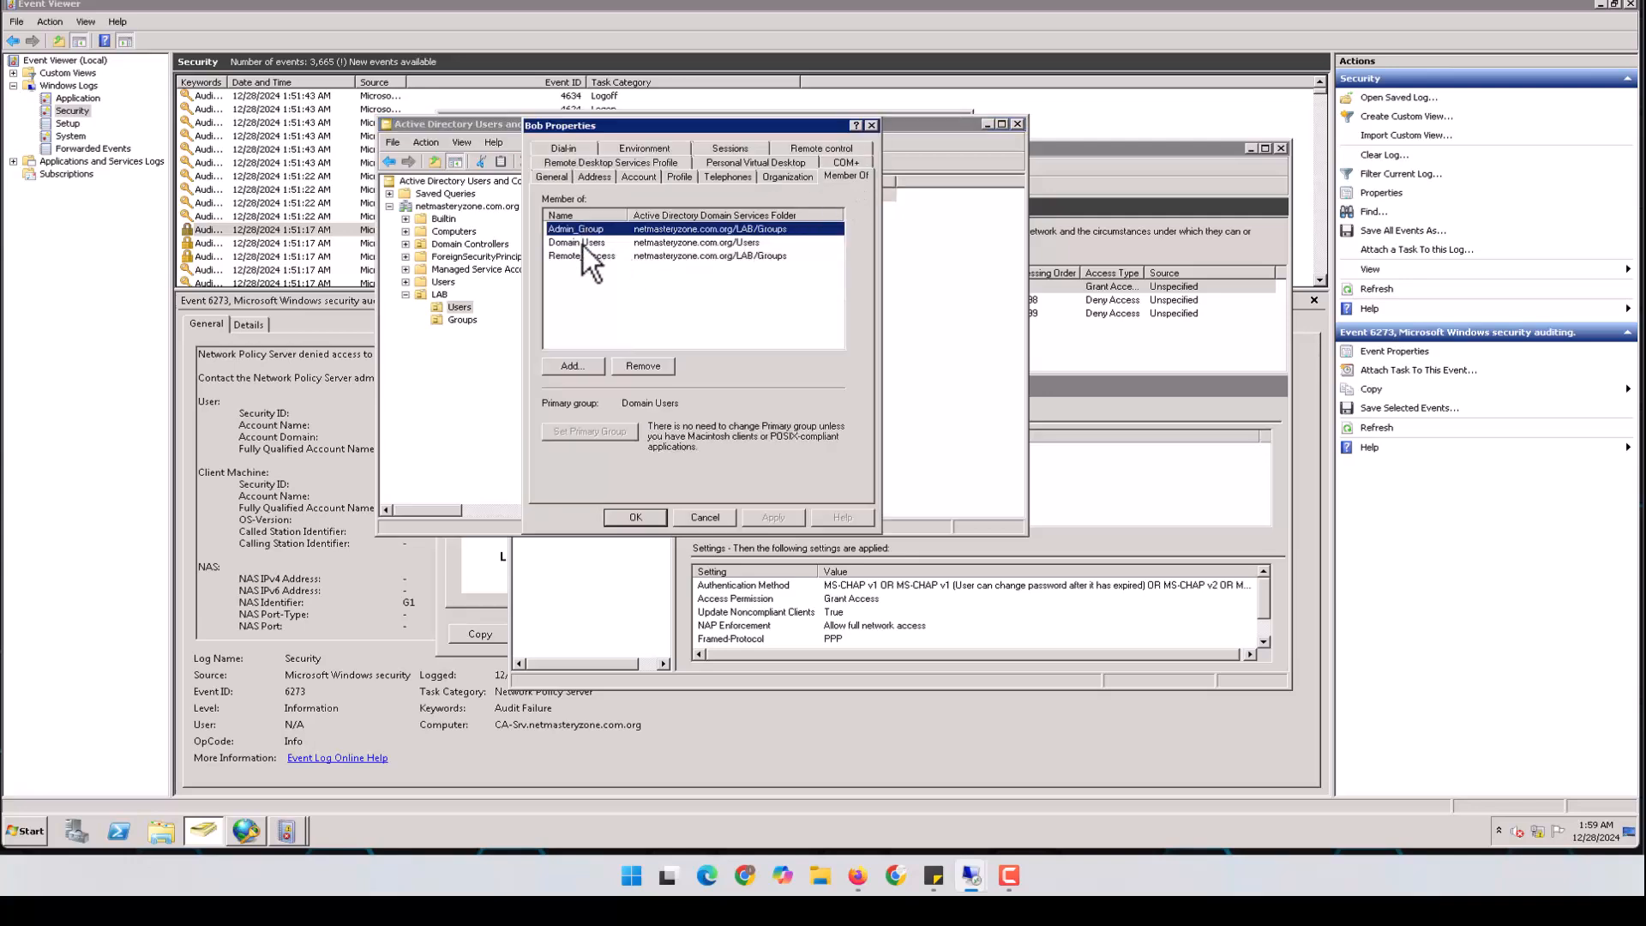
pyautogui.click(707, 519)
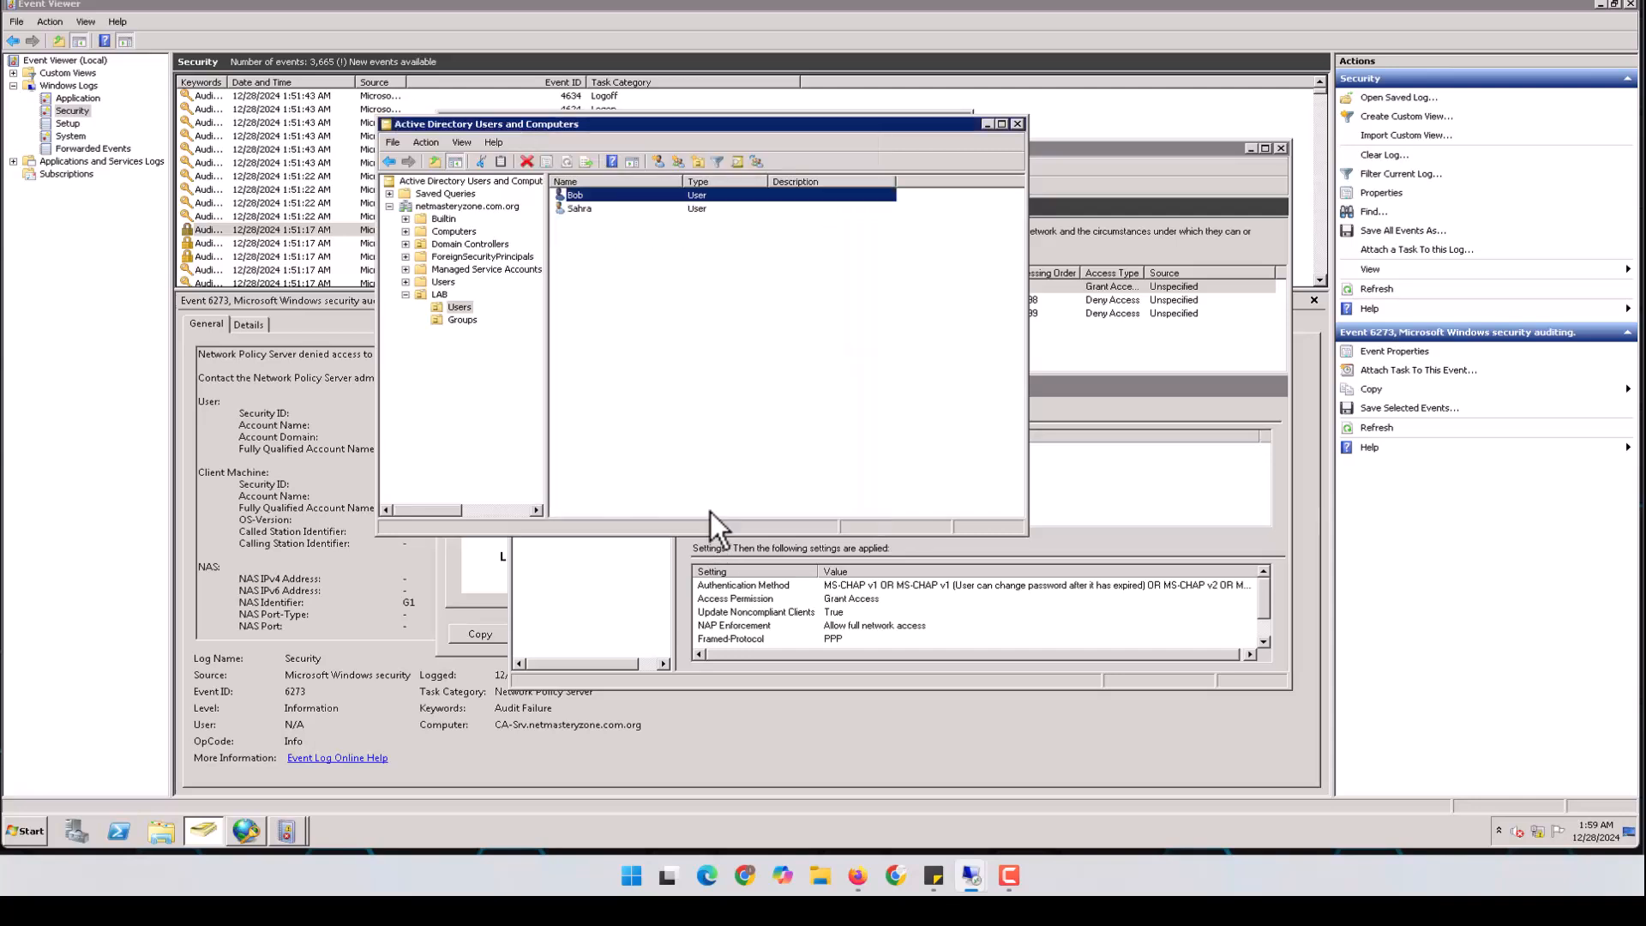
# Reset the second LAB user's password with the account unlocked, then return to FortiGate
pyautogui.click(579, 213)
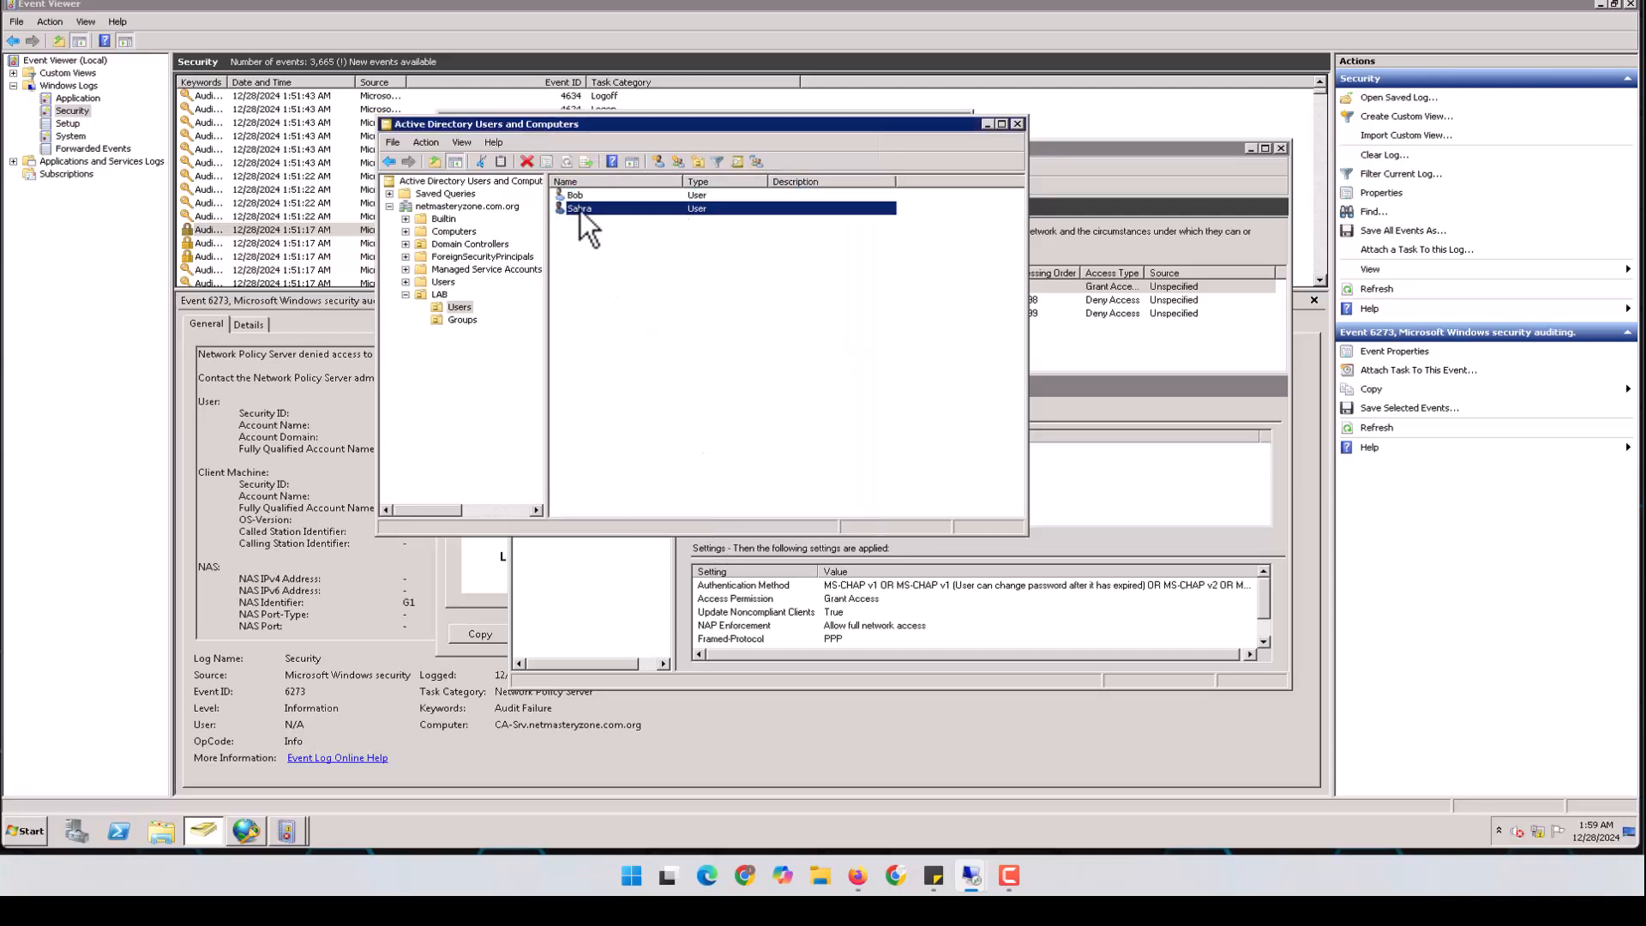
pyautogui.rightClick(580, 210)
pyautogui.click(634, 258)
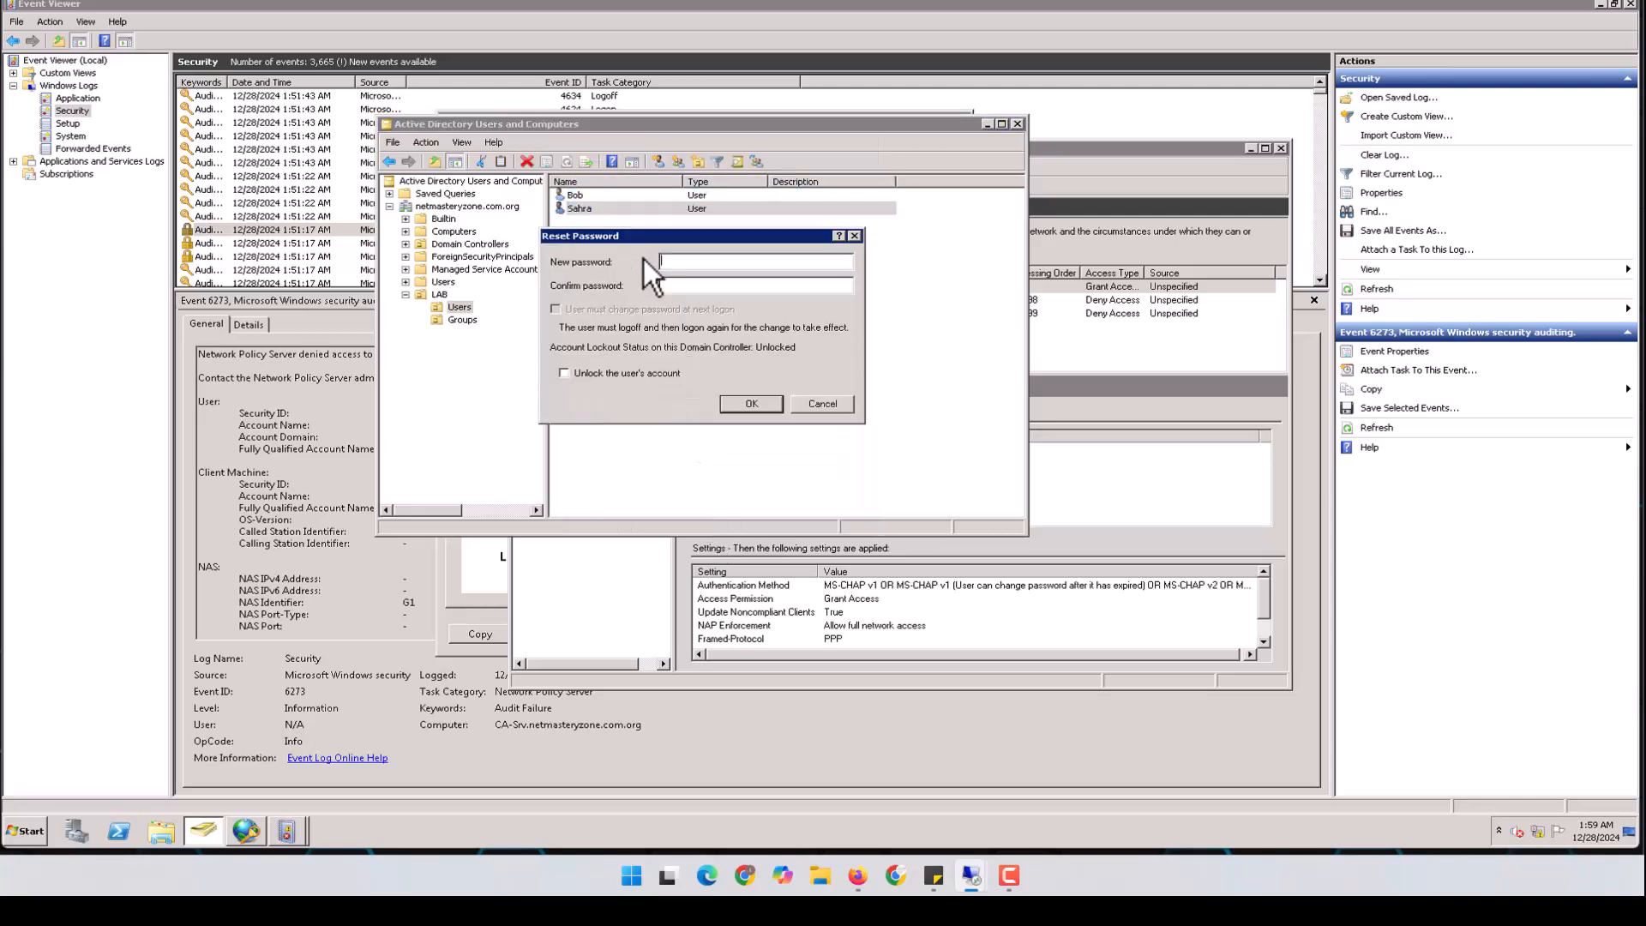
pyautogui.click(605, 372)
pyautogui.click(697, 285)
pyautogui.write('••••••••')
pyautogui.click(749, 402)
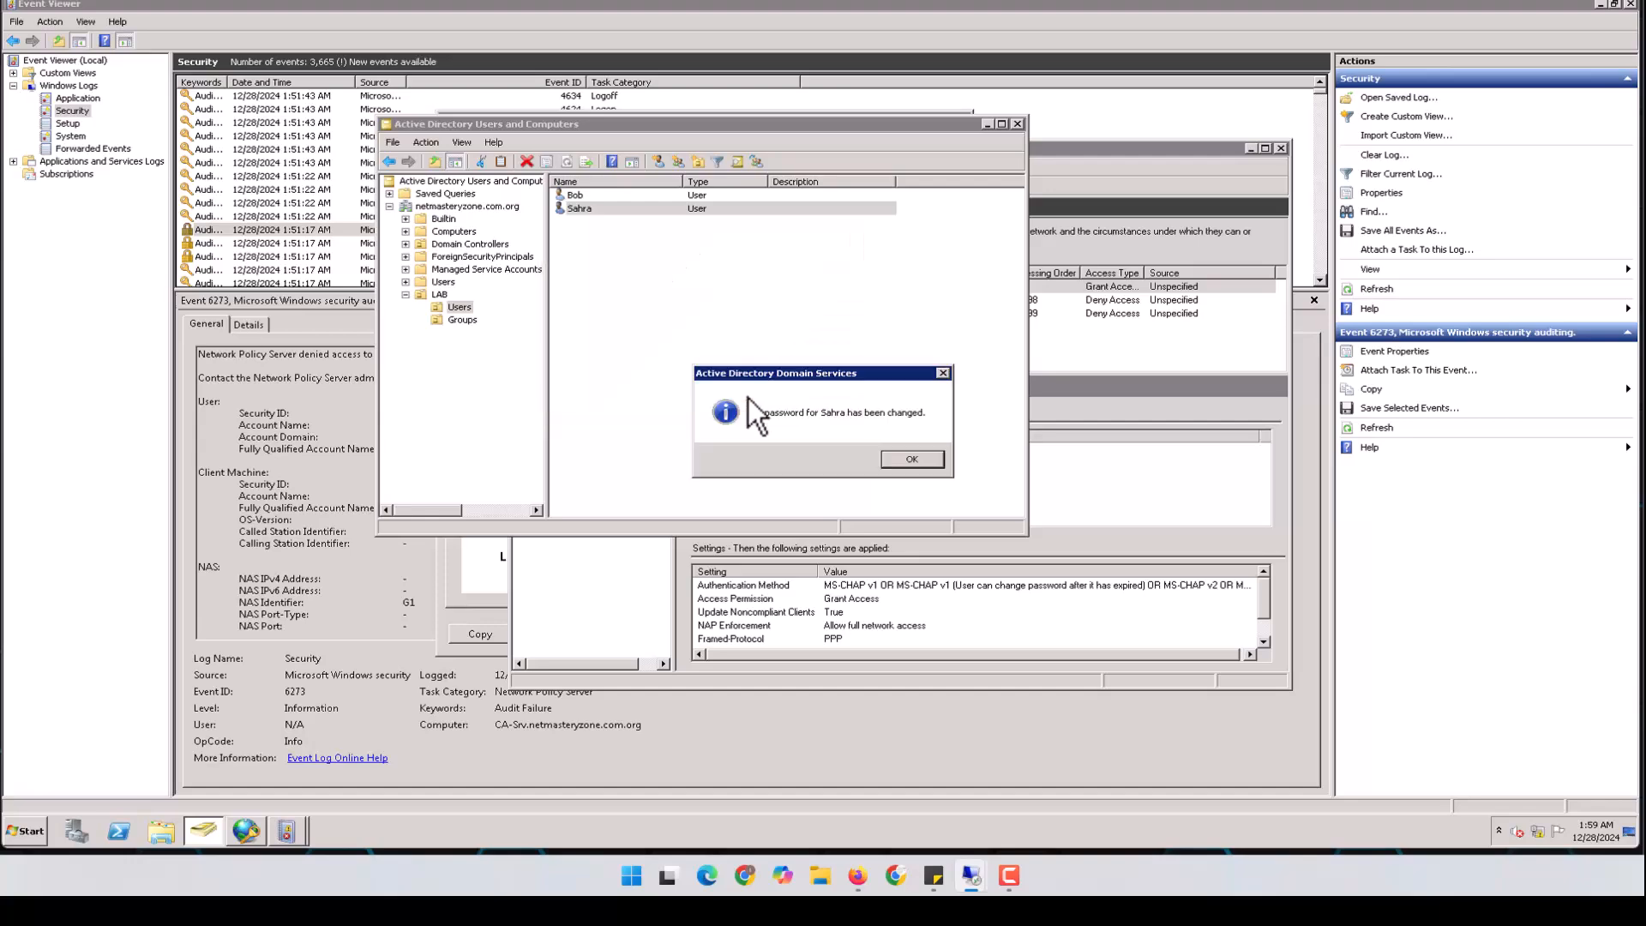
pyautogui.click(919, 461)
pyautogui.moveTo(970, 875)
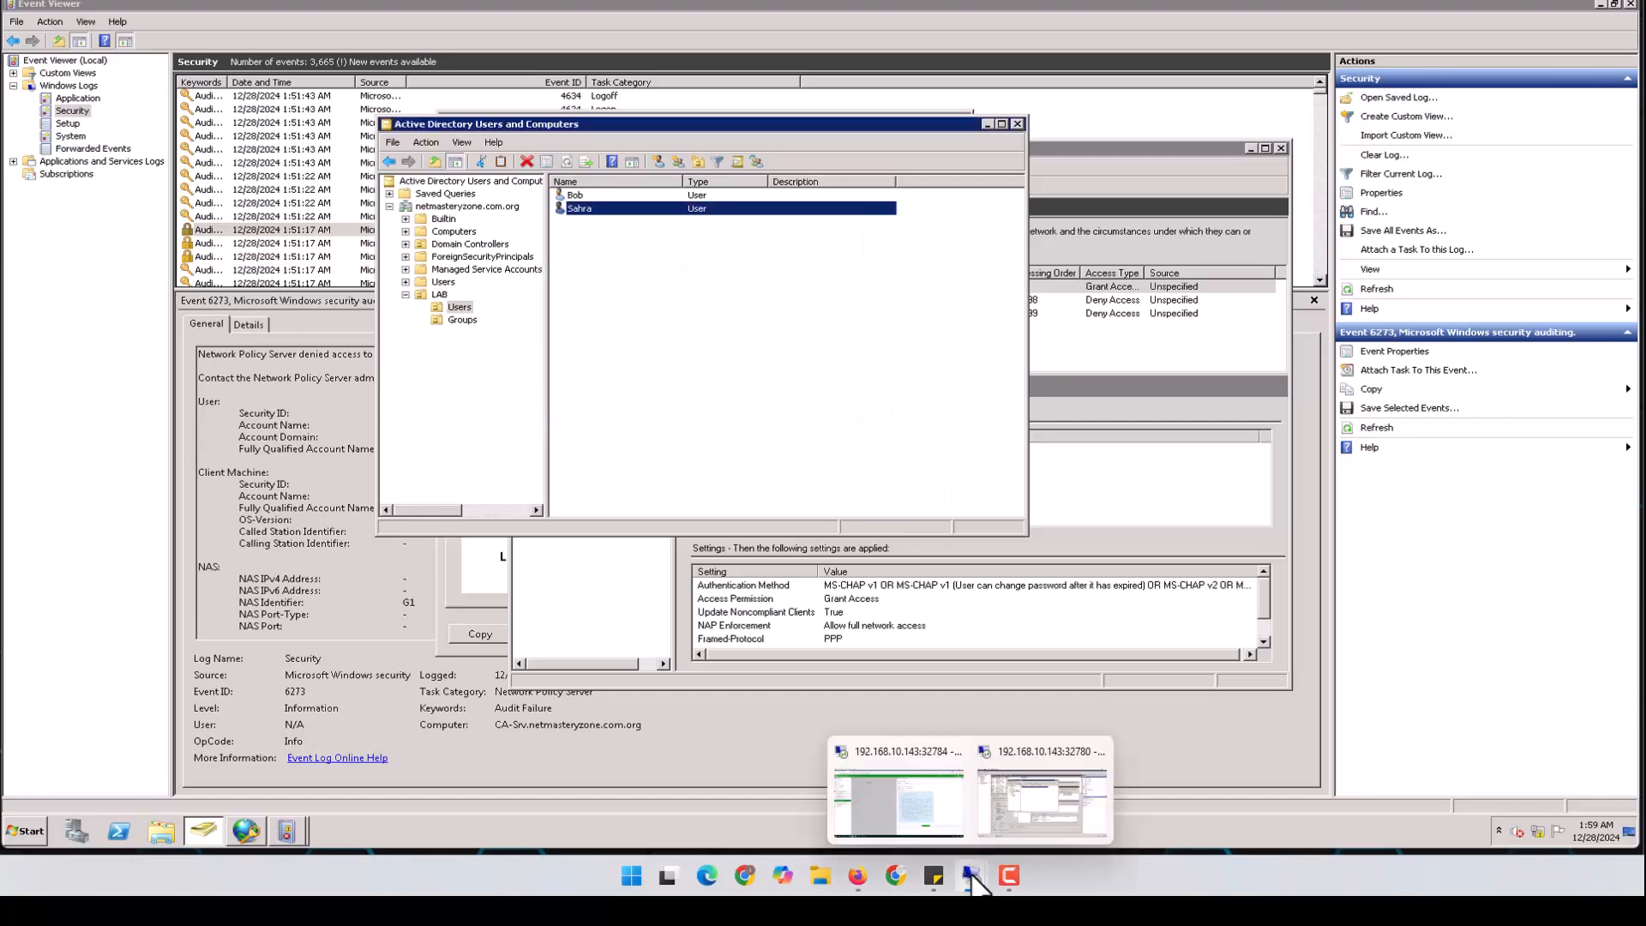
pyautogui.click(922, 792)
# Retest with the reset user's credentials, then save RADIUS_Srv, declining browser password saving
pyautogui.moveTo(928, 143); pyautogui.dragTo(795, 144)
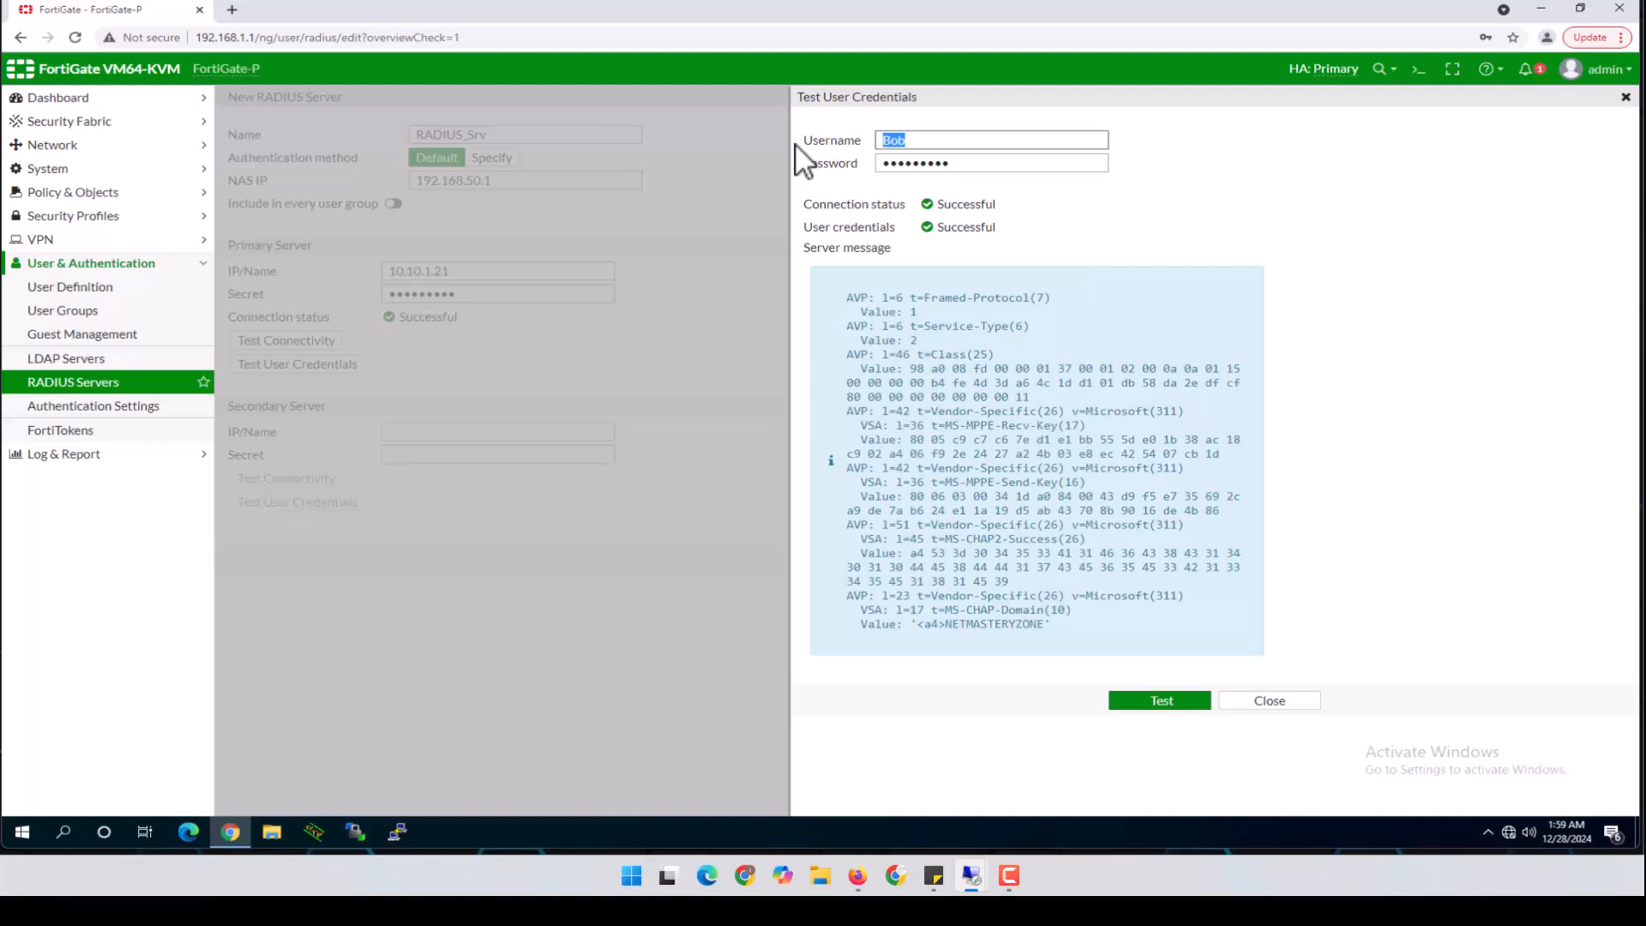
pyautogui.write('Sahra')
pyautogui.press('Tab')
pyautogui.write('*******')
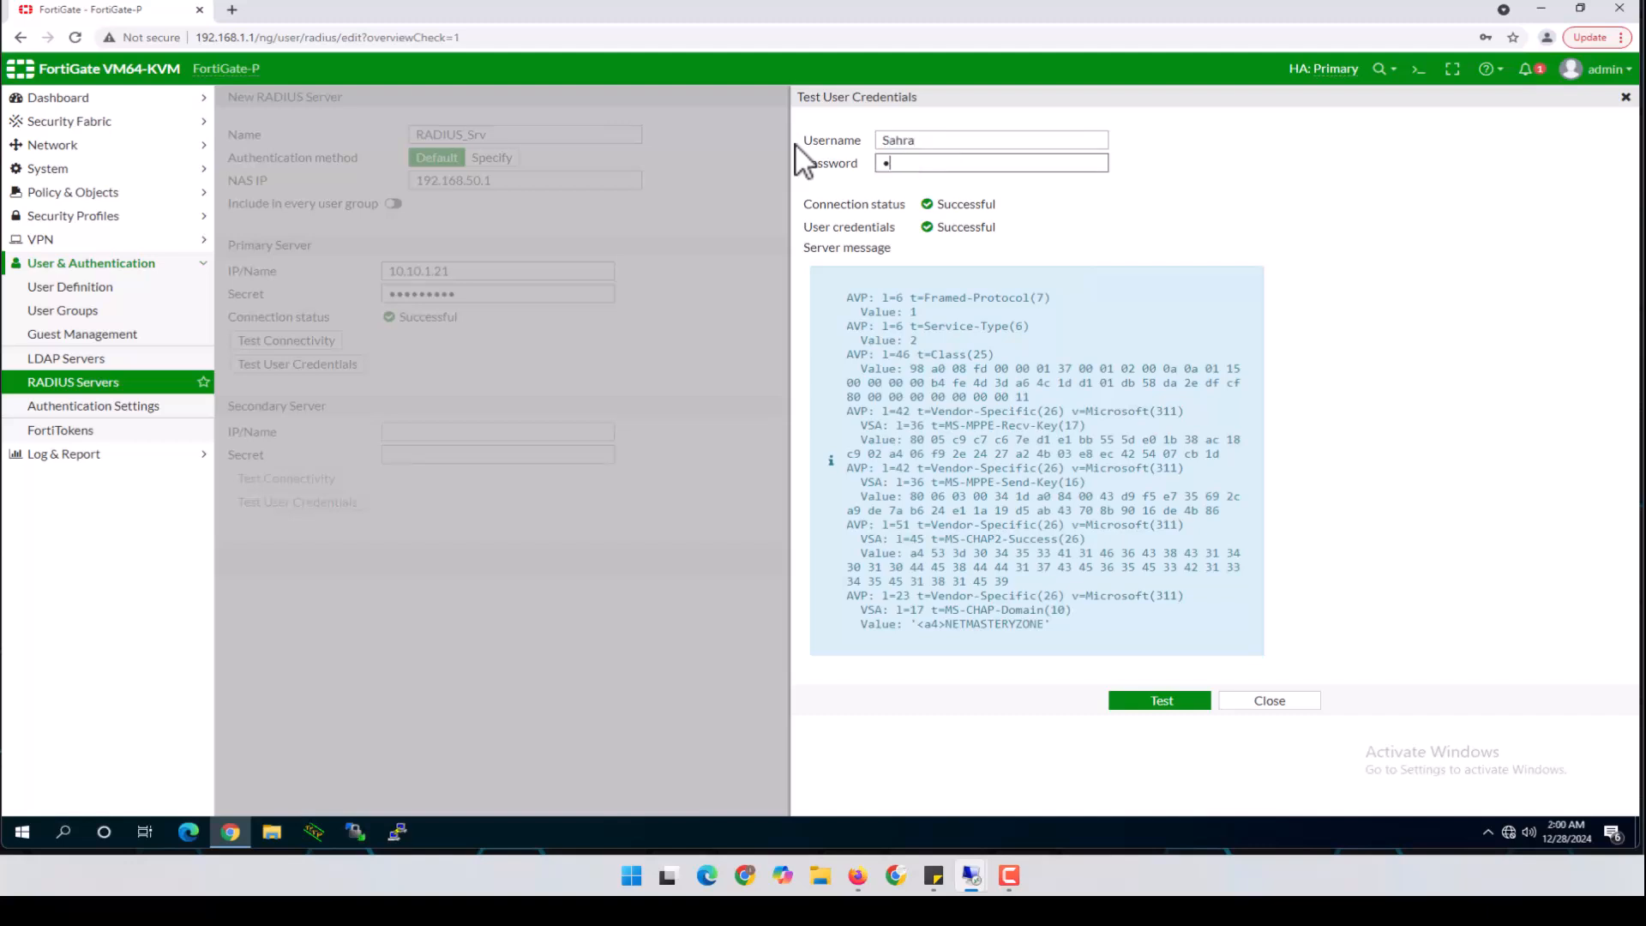
pyautogui.write('**')
pyautogui.click(1136, 700)
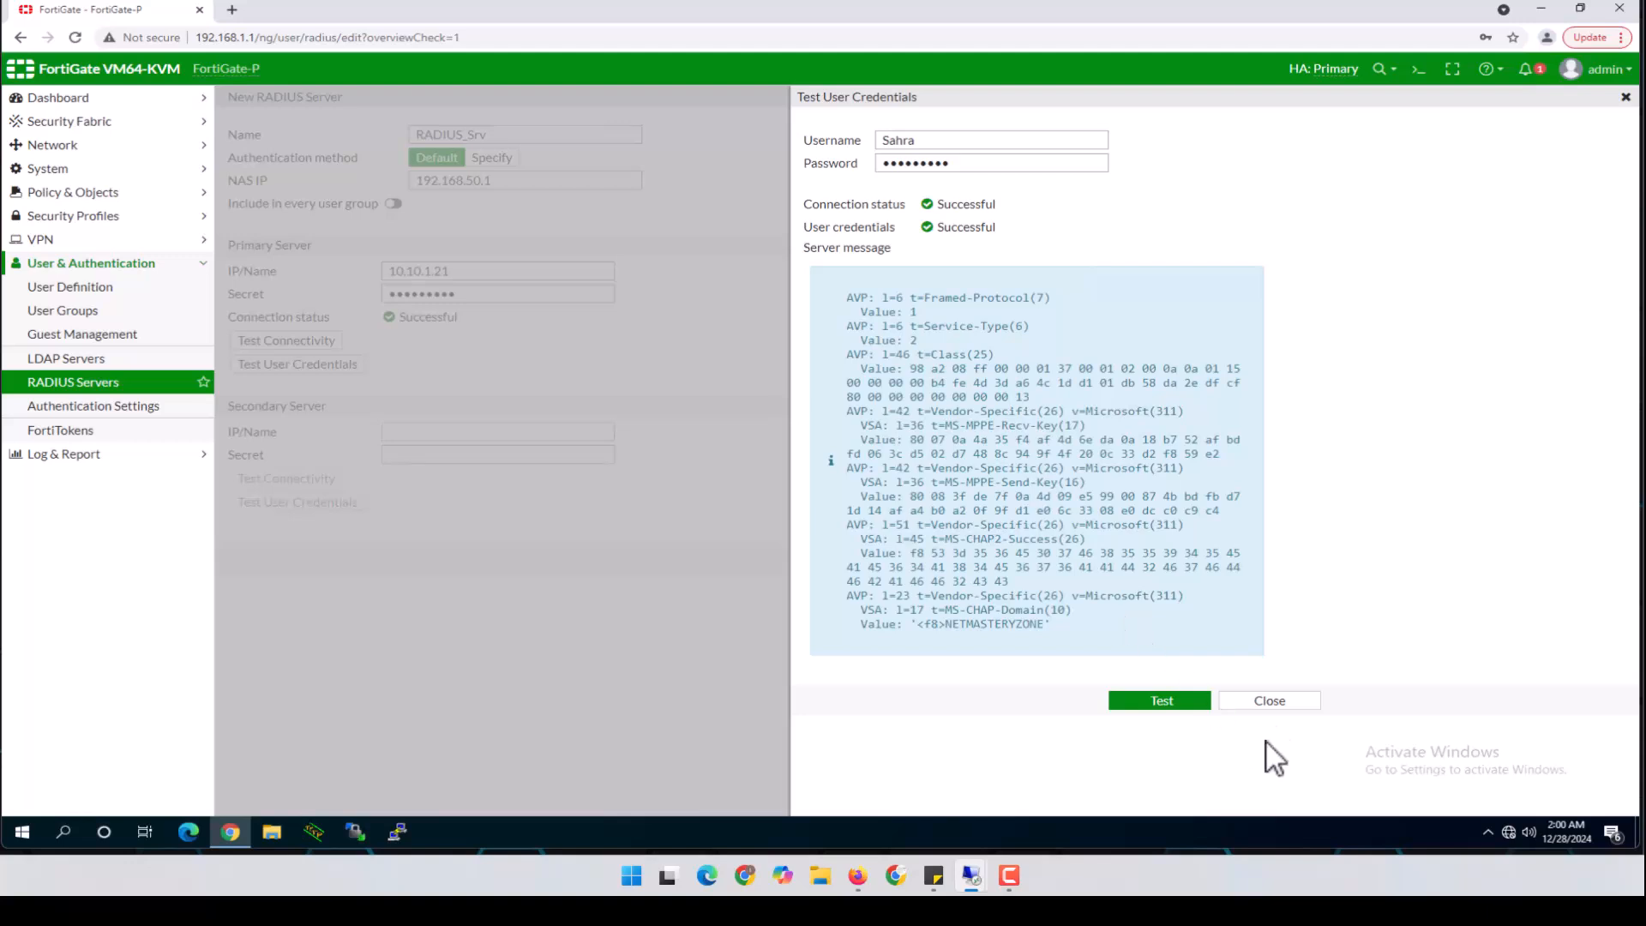
pyautogui.click(1260, 701)
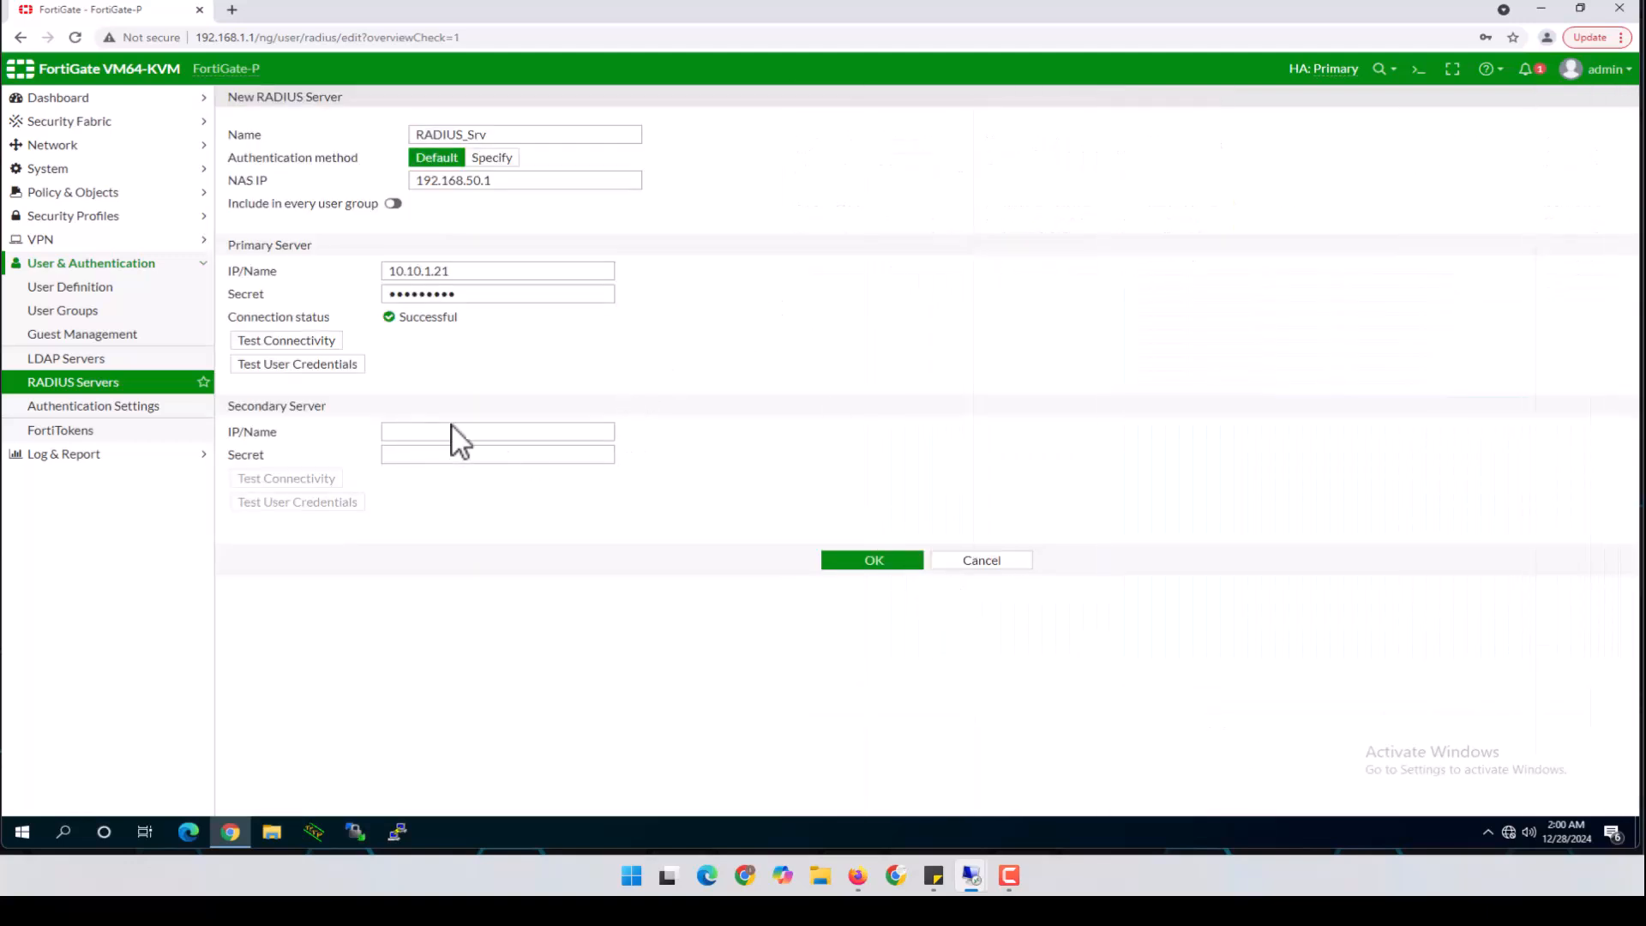
pyautogui.click(860, 561)
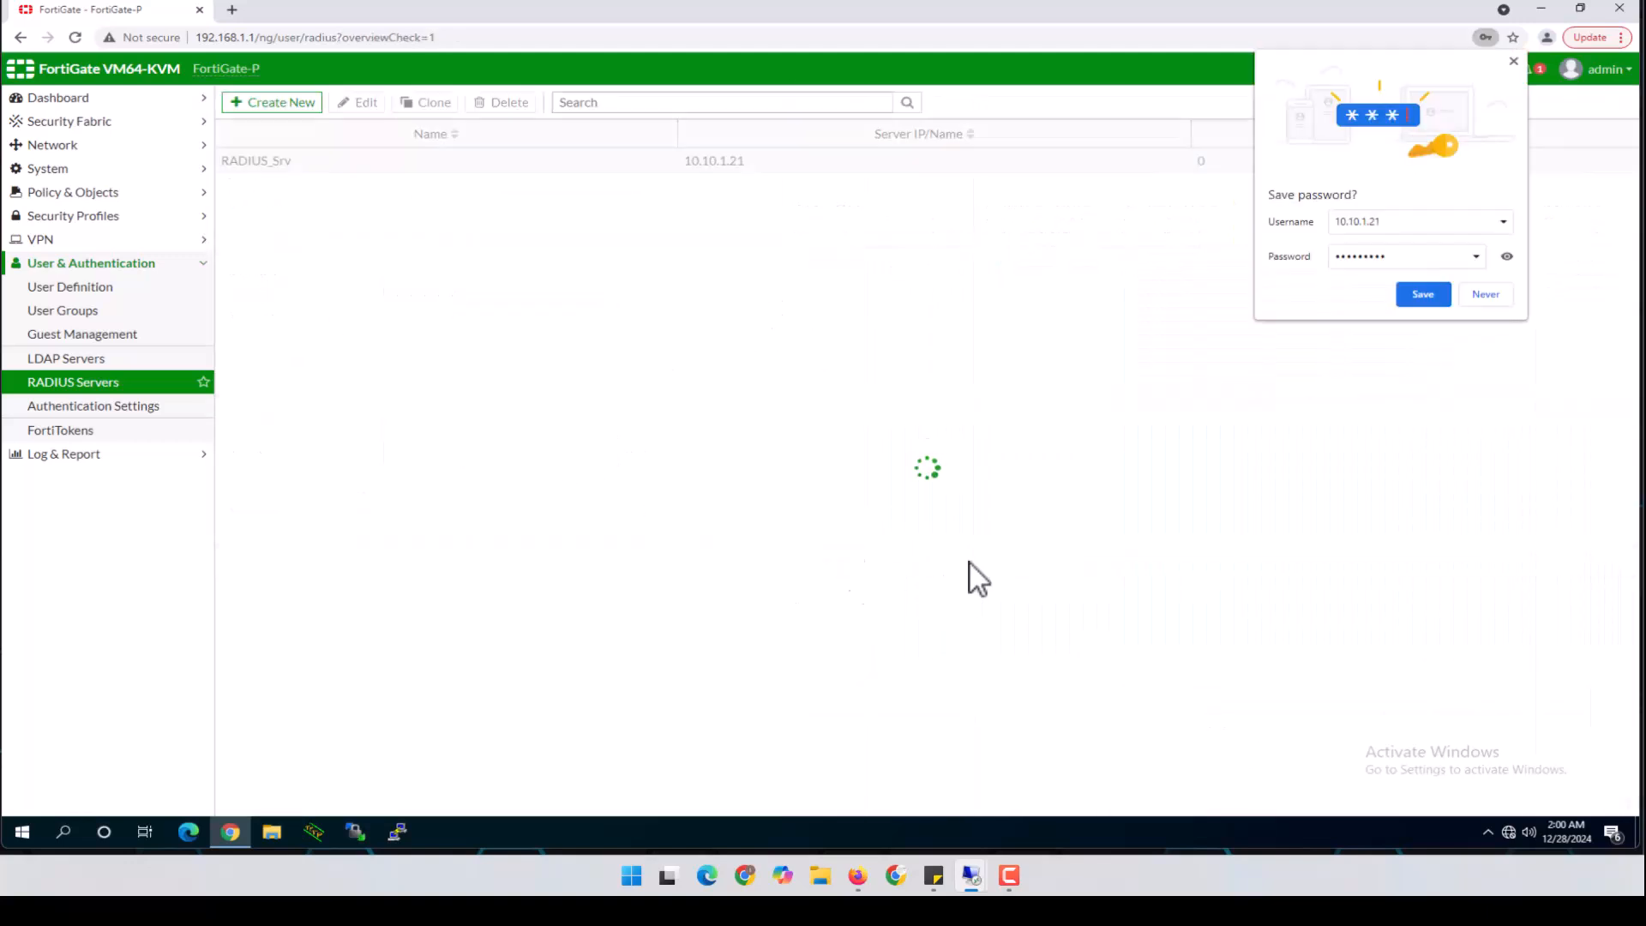
pyautogui.click(1490, 295)
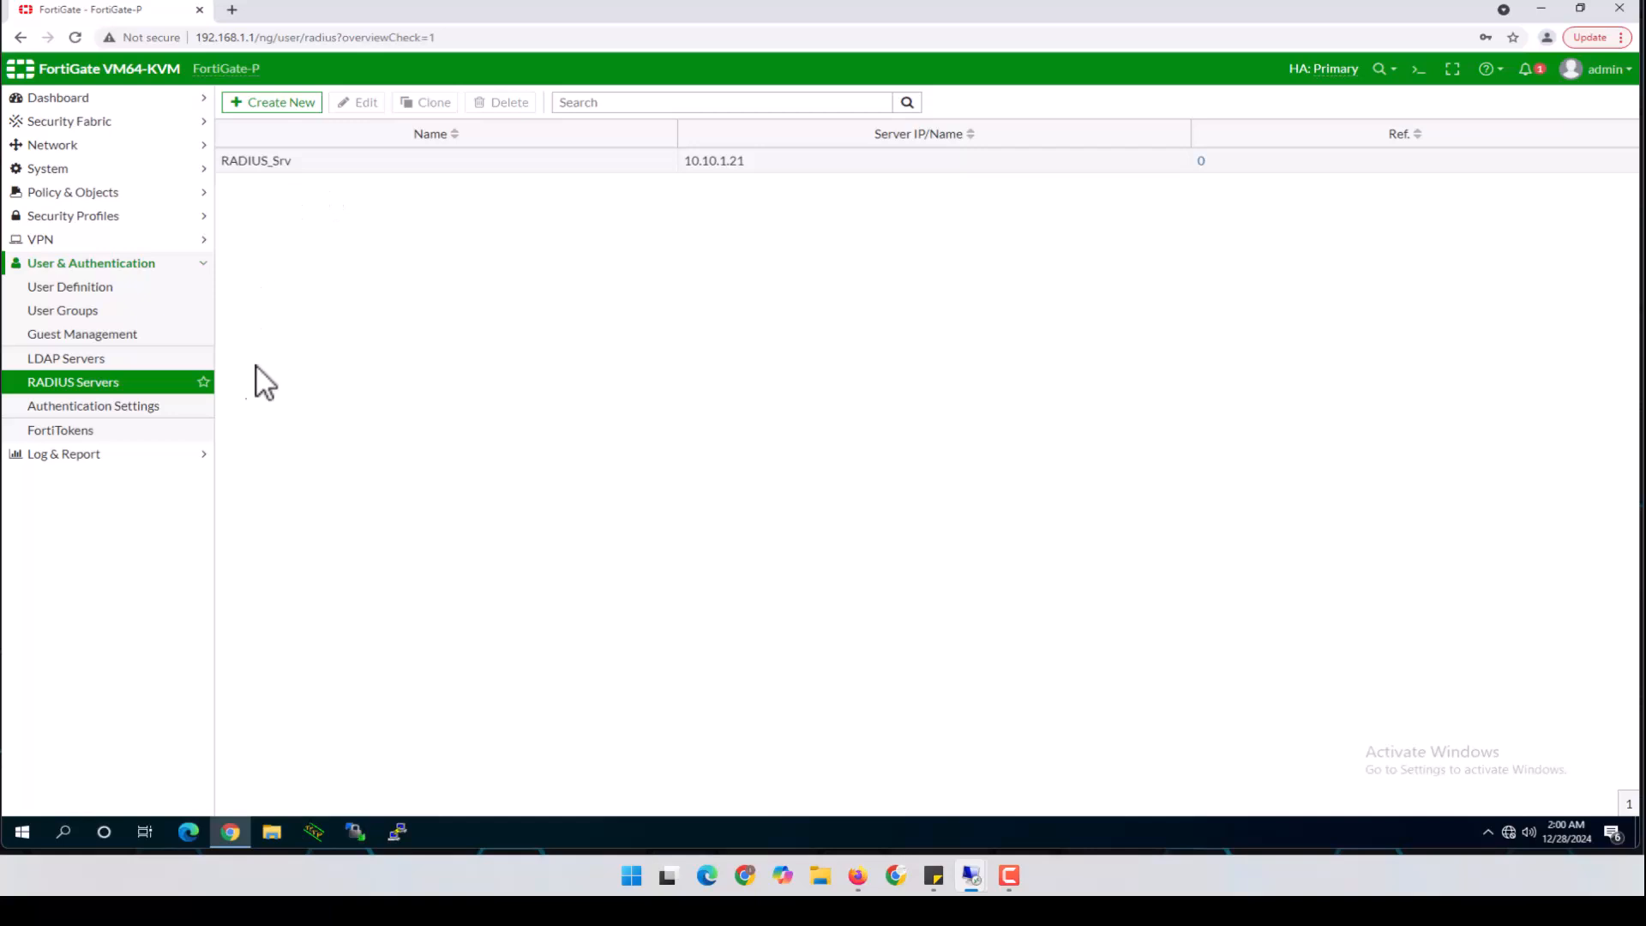
# Start a new Firewall-type user group named RADIUS_Group
pyautogui.click(71, 312)
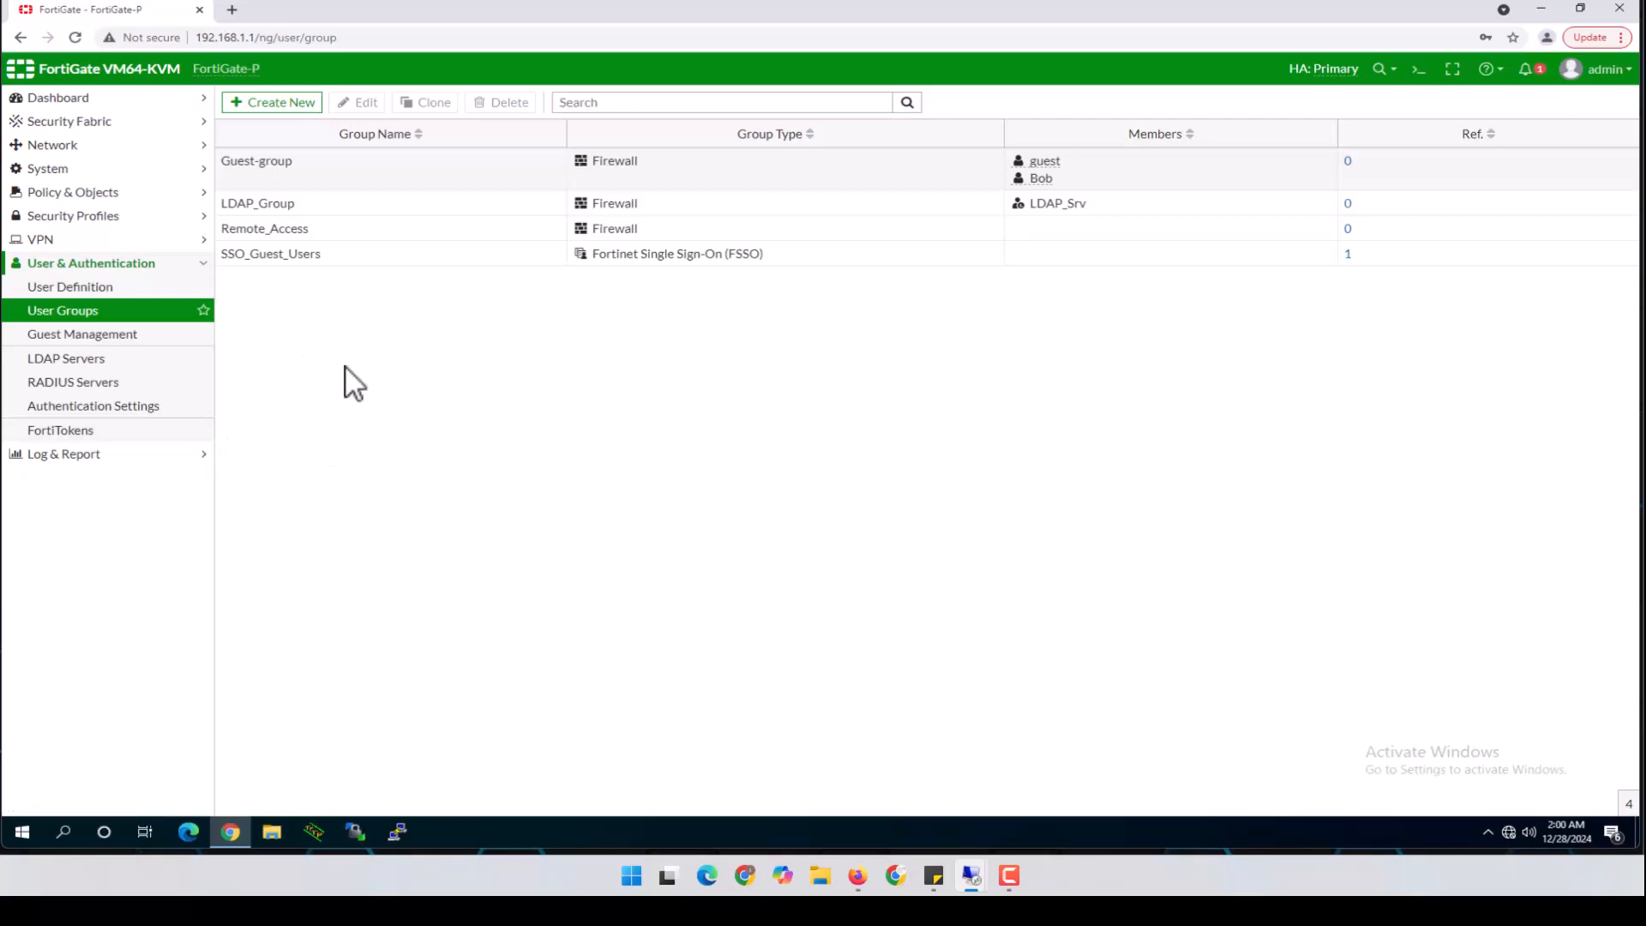
pyautogui.click(292, 103)
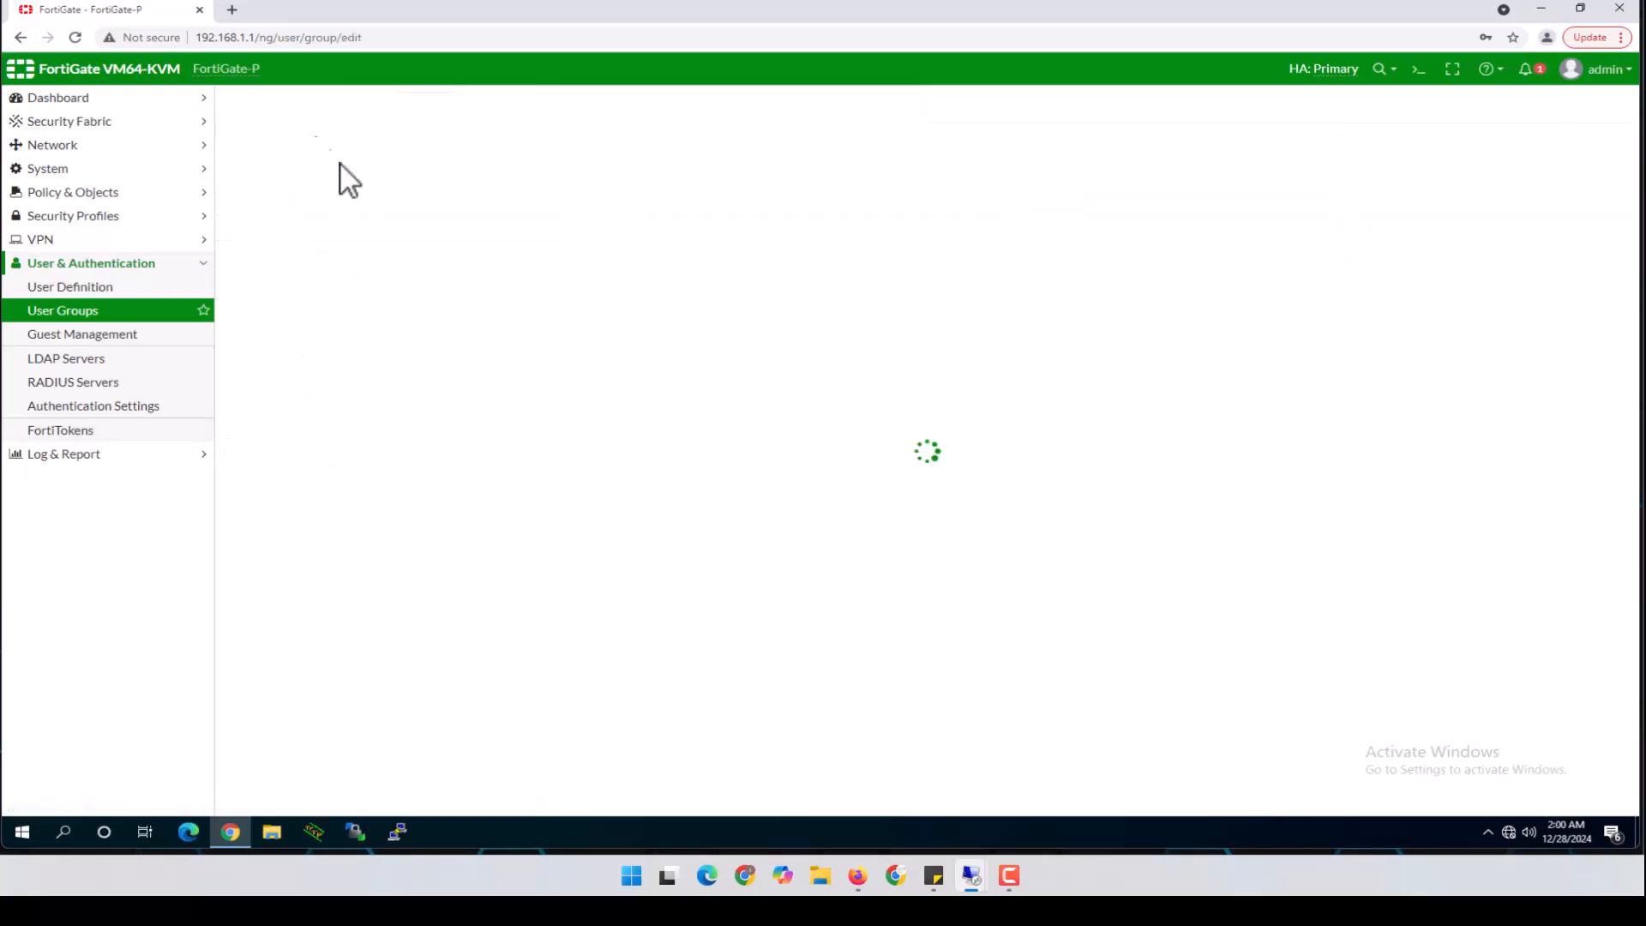
pyautogui.click(420, 134)
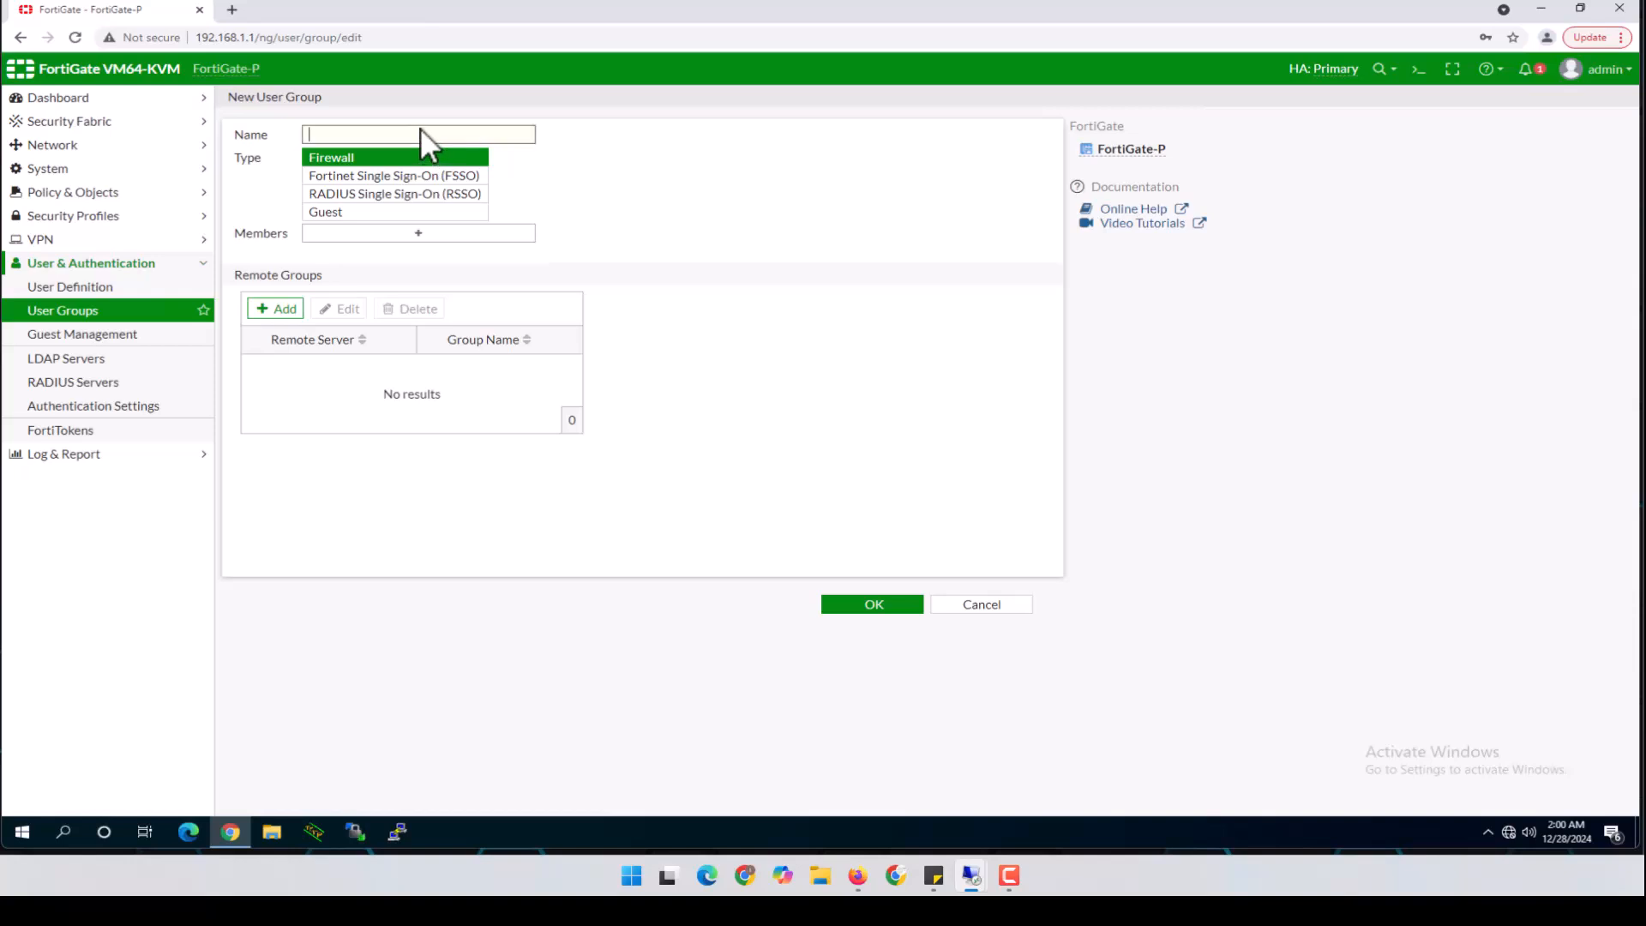
pyautogui.write('RADIUS_G')
pyautogui.click(340, 160)
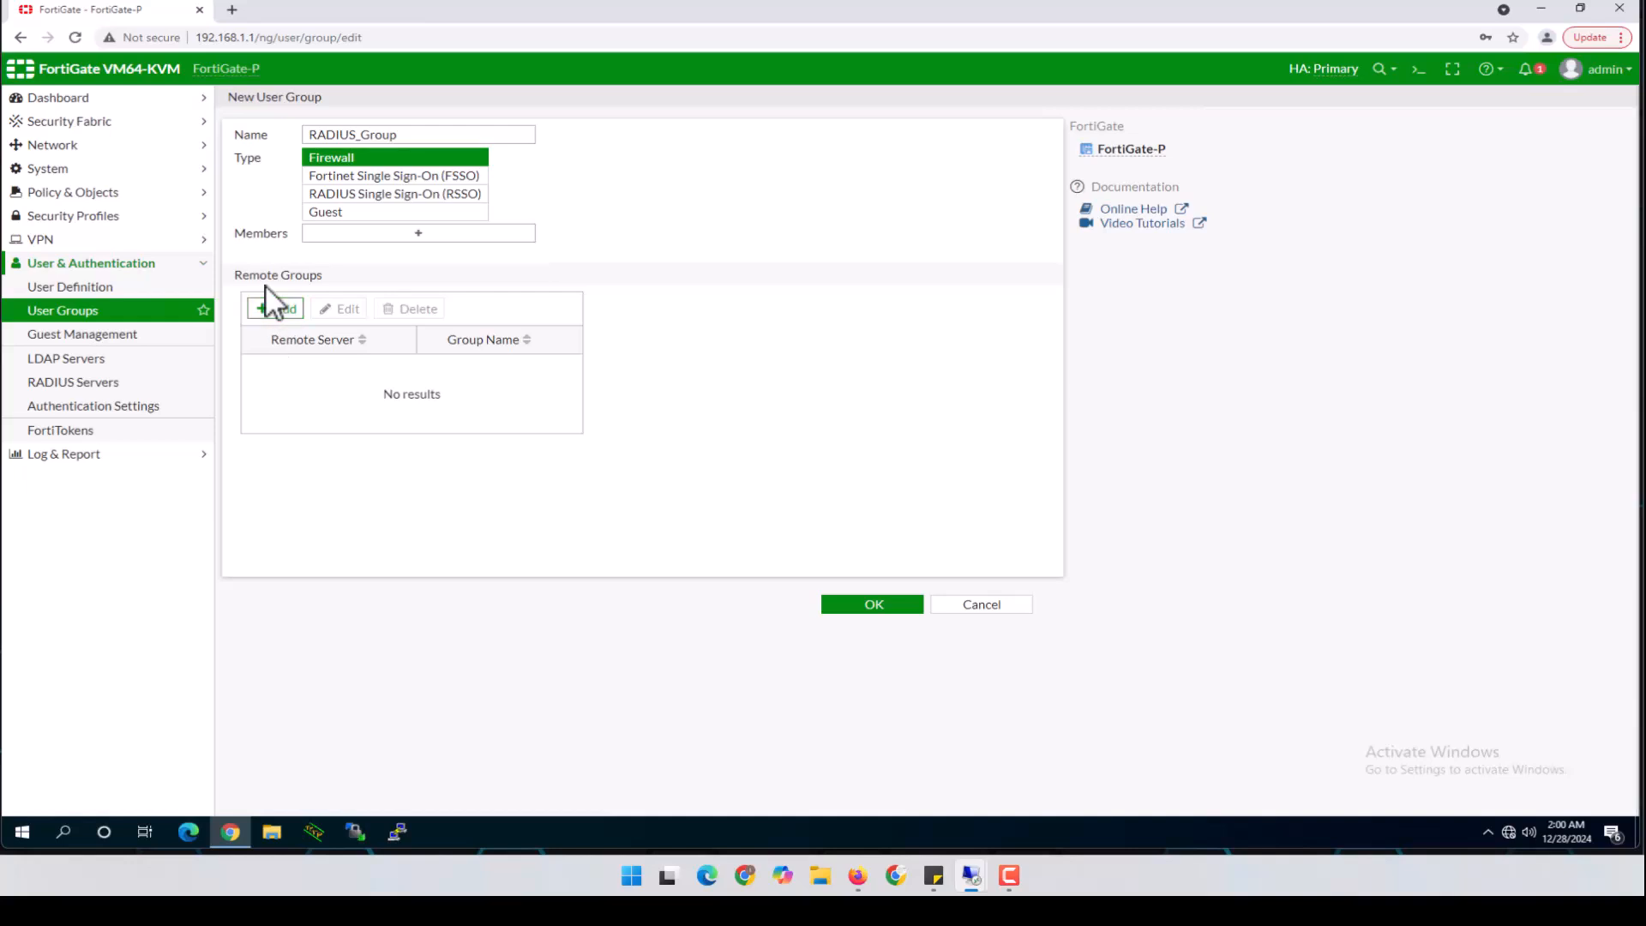
# Add RADIUS_Srv as the group's remote server match and inspect the entry
pyautogui.click(277, 310)
pyautogui.click(958, 124)
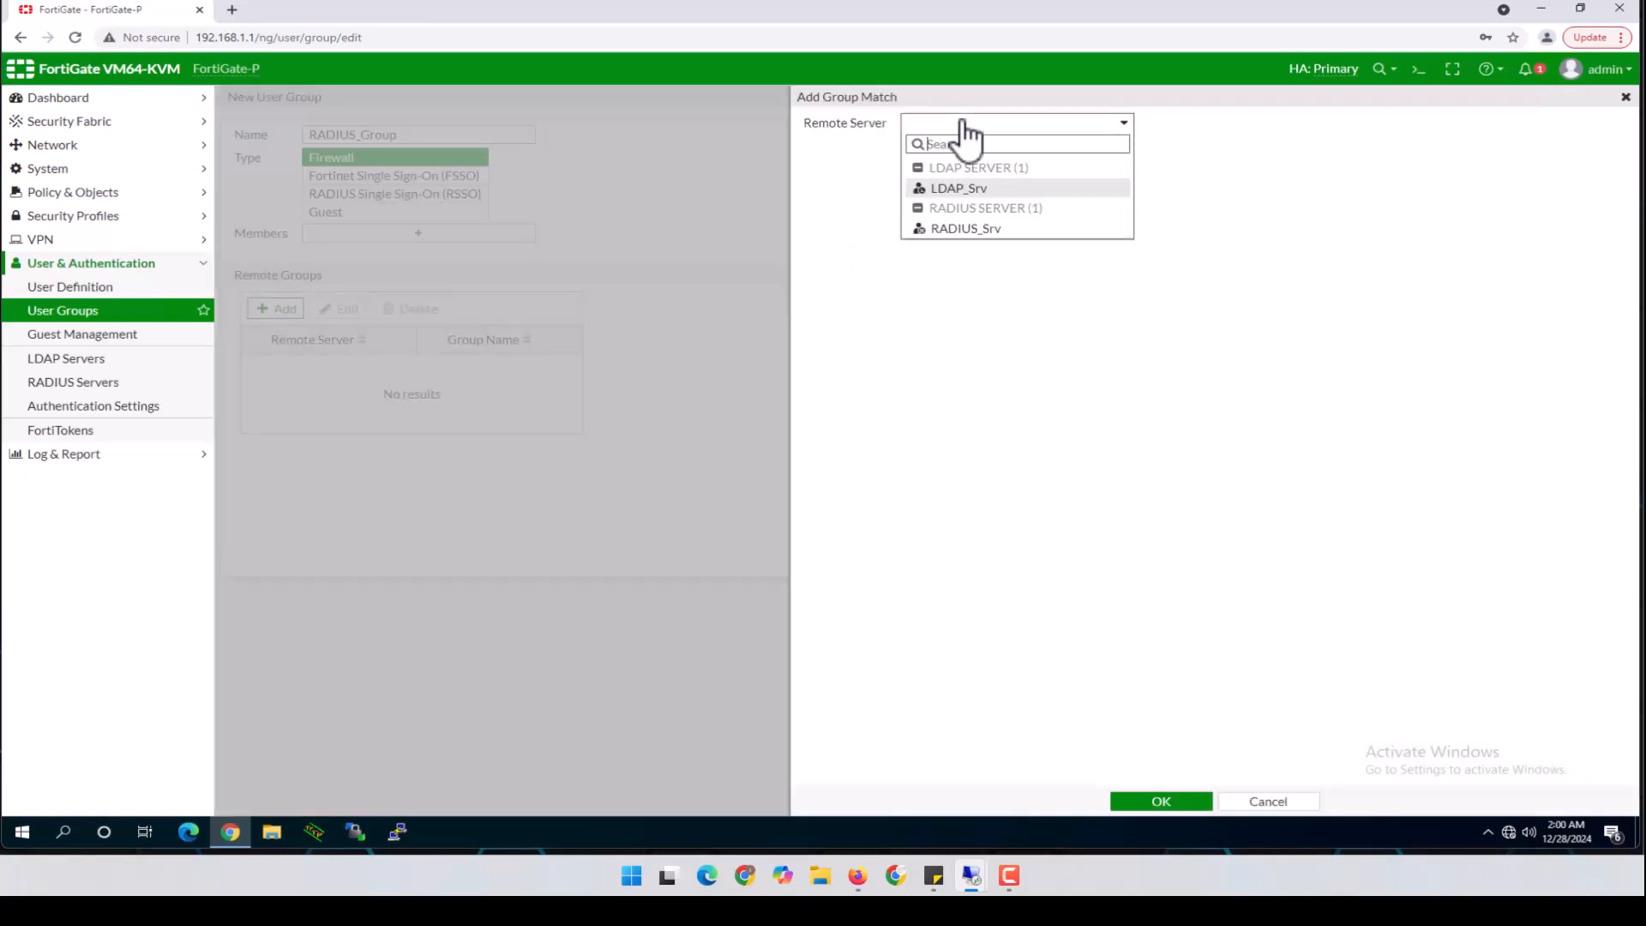
pyautogui.click(970, 229)
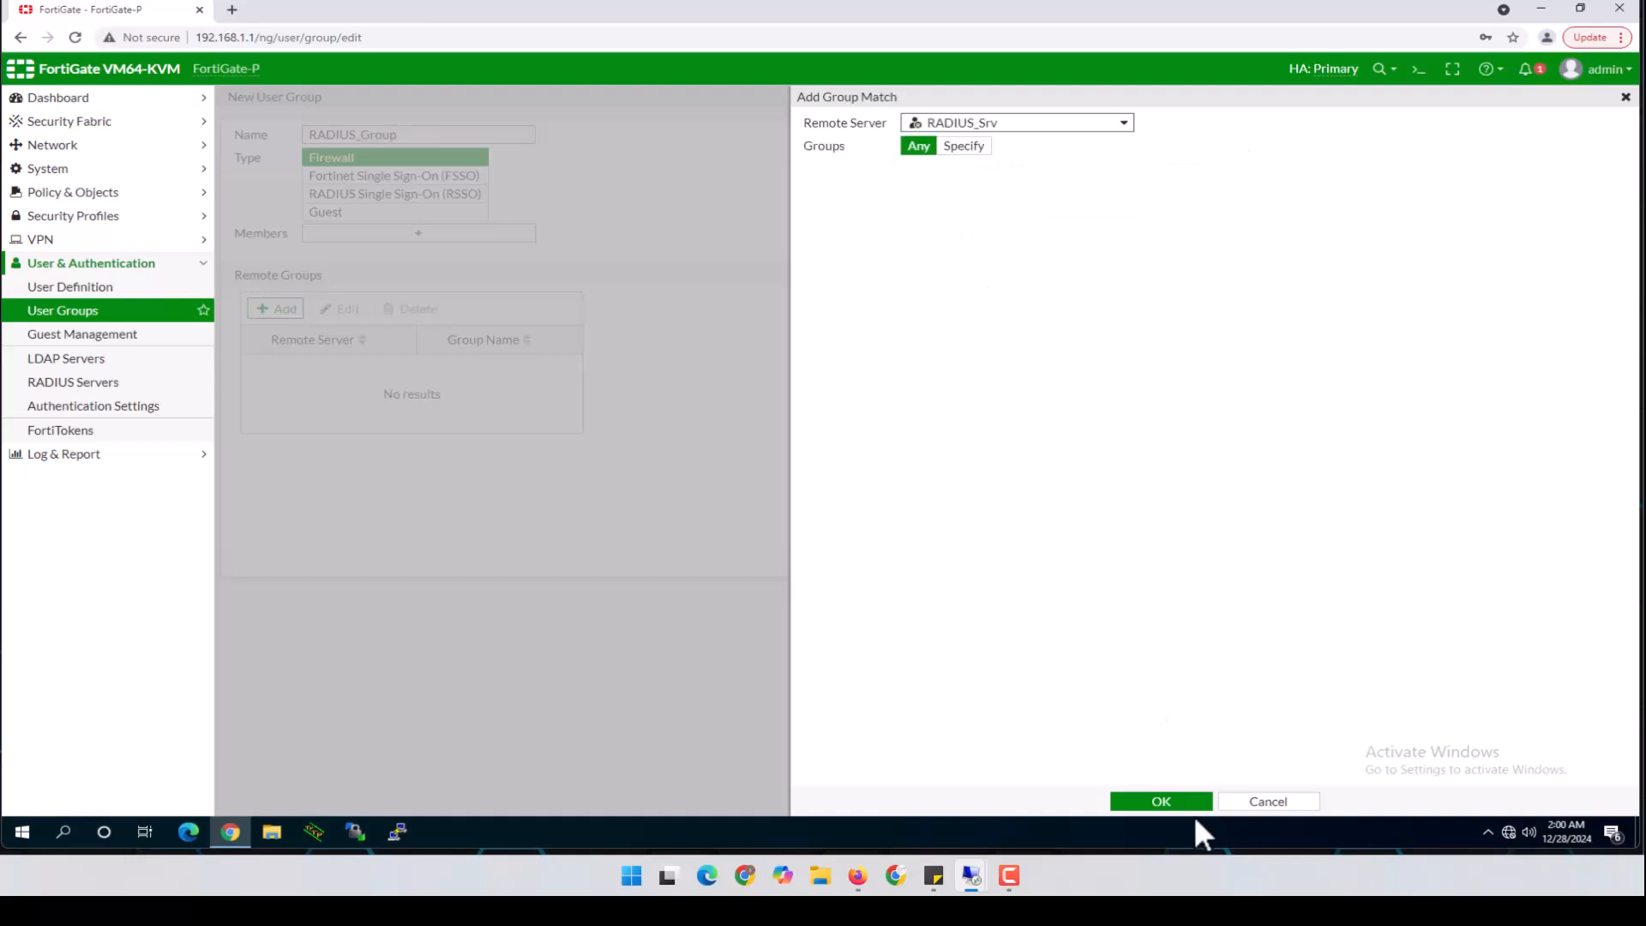
pyautogui.click(1194, 803)
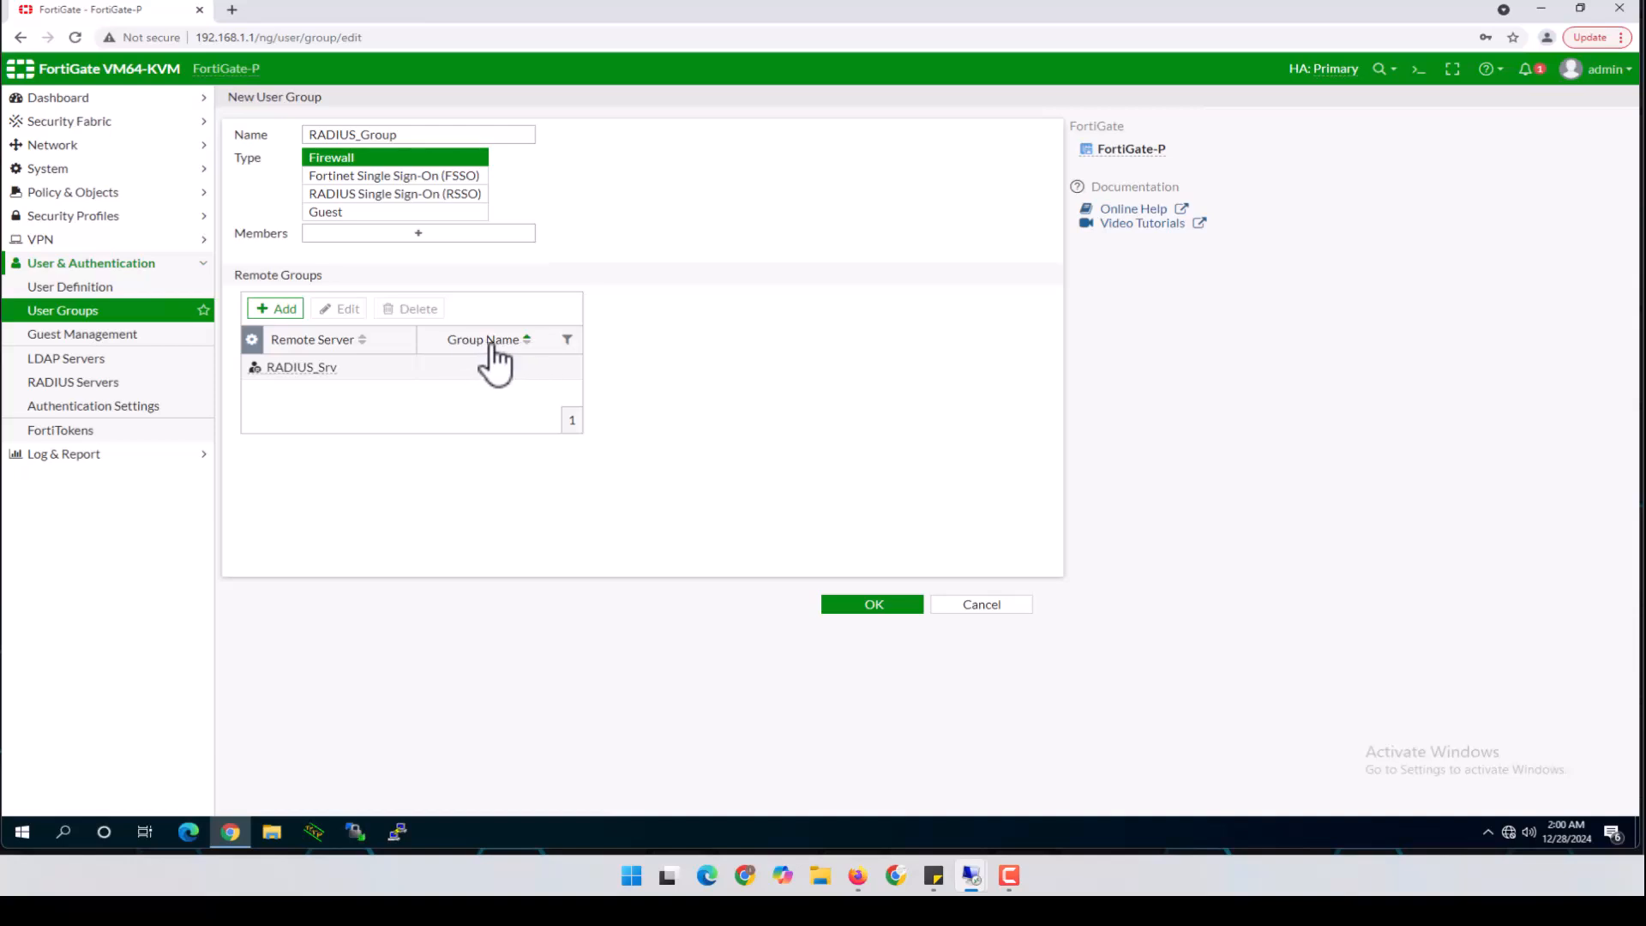
pyautogui.click(306, 371)
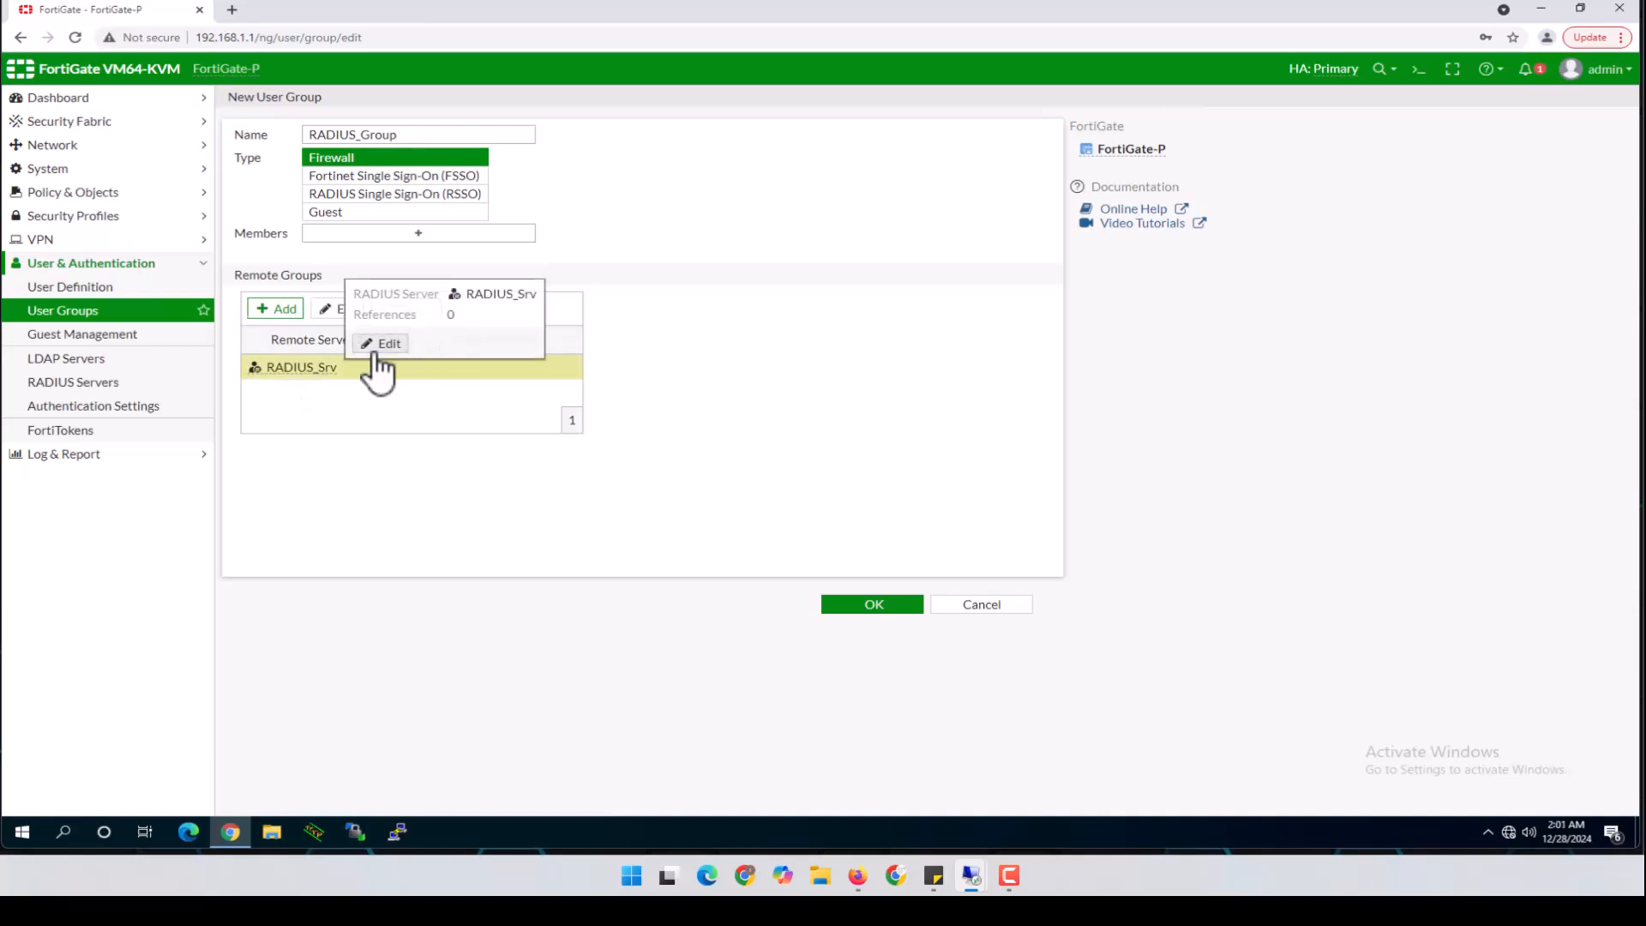
pyautogui.doubleClick(435, 365)
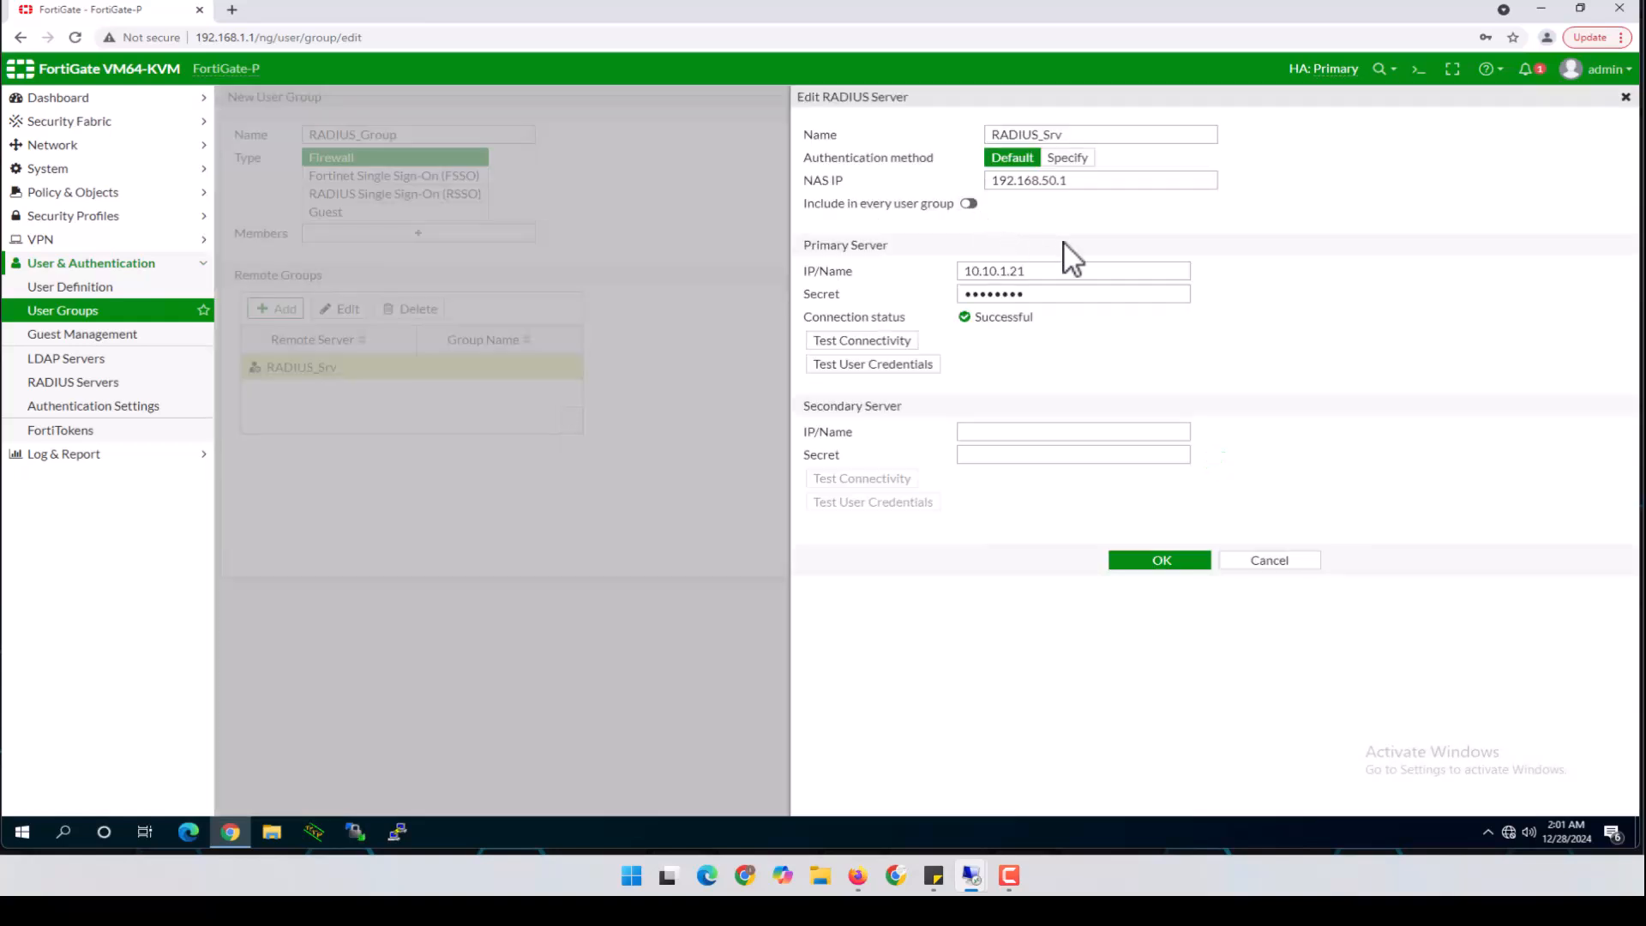
pyautogui.click(1278, 561)
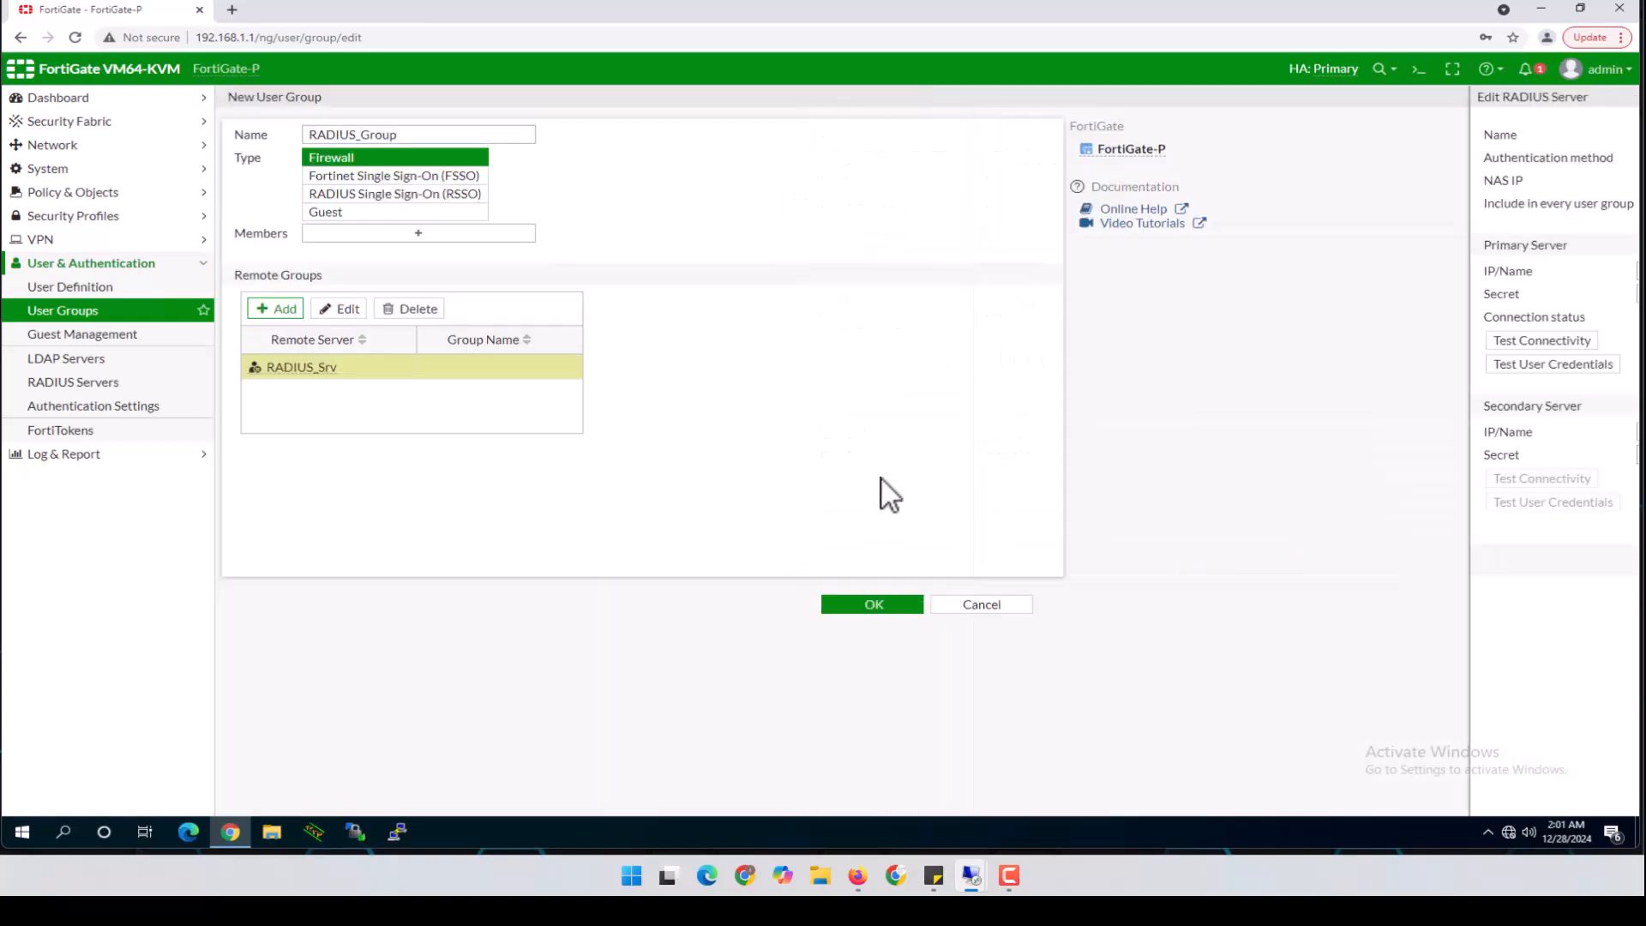
pyautogui.click(364, 317)
pyautogui.click(450, 379)
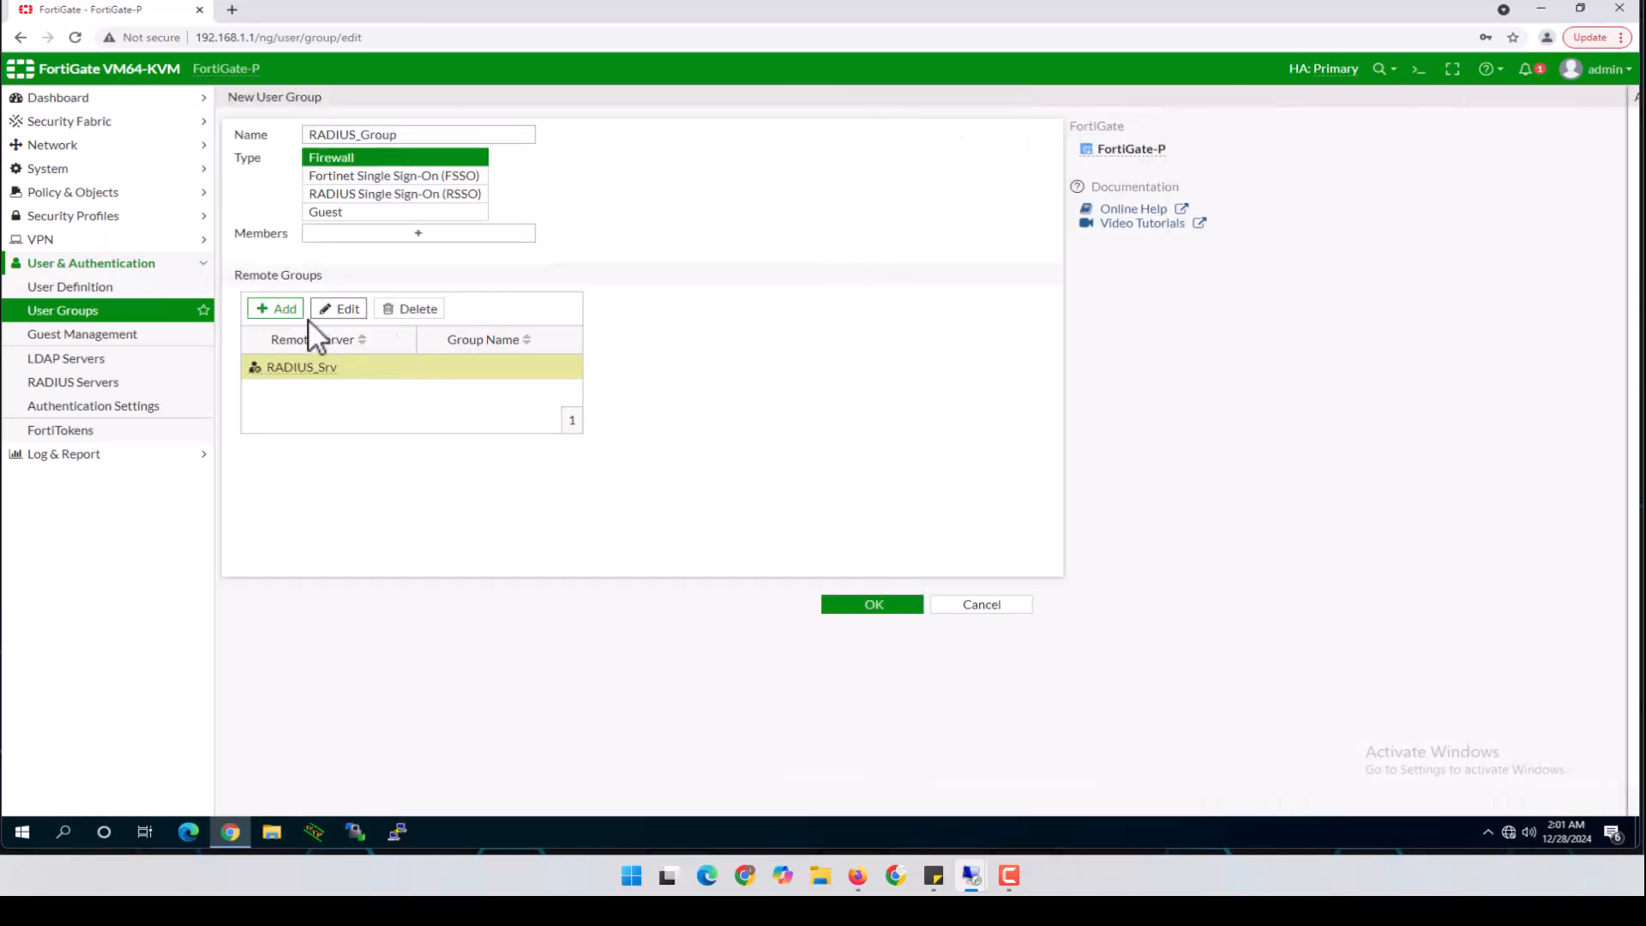
# Replace the remote entry with RADIUS_Srv matching any group, then save RADIUS_Group
pyautogui.click(326, 366)
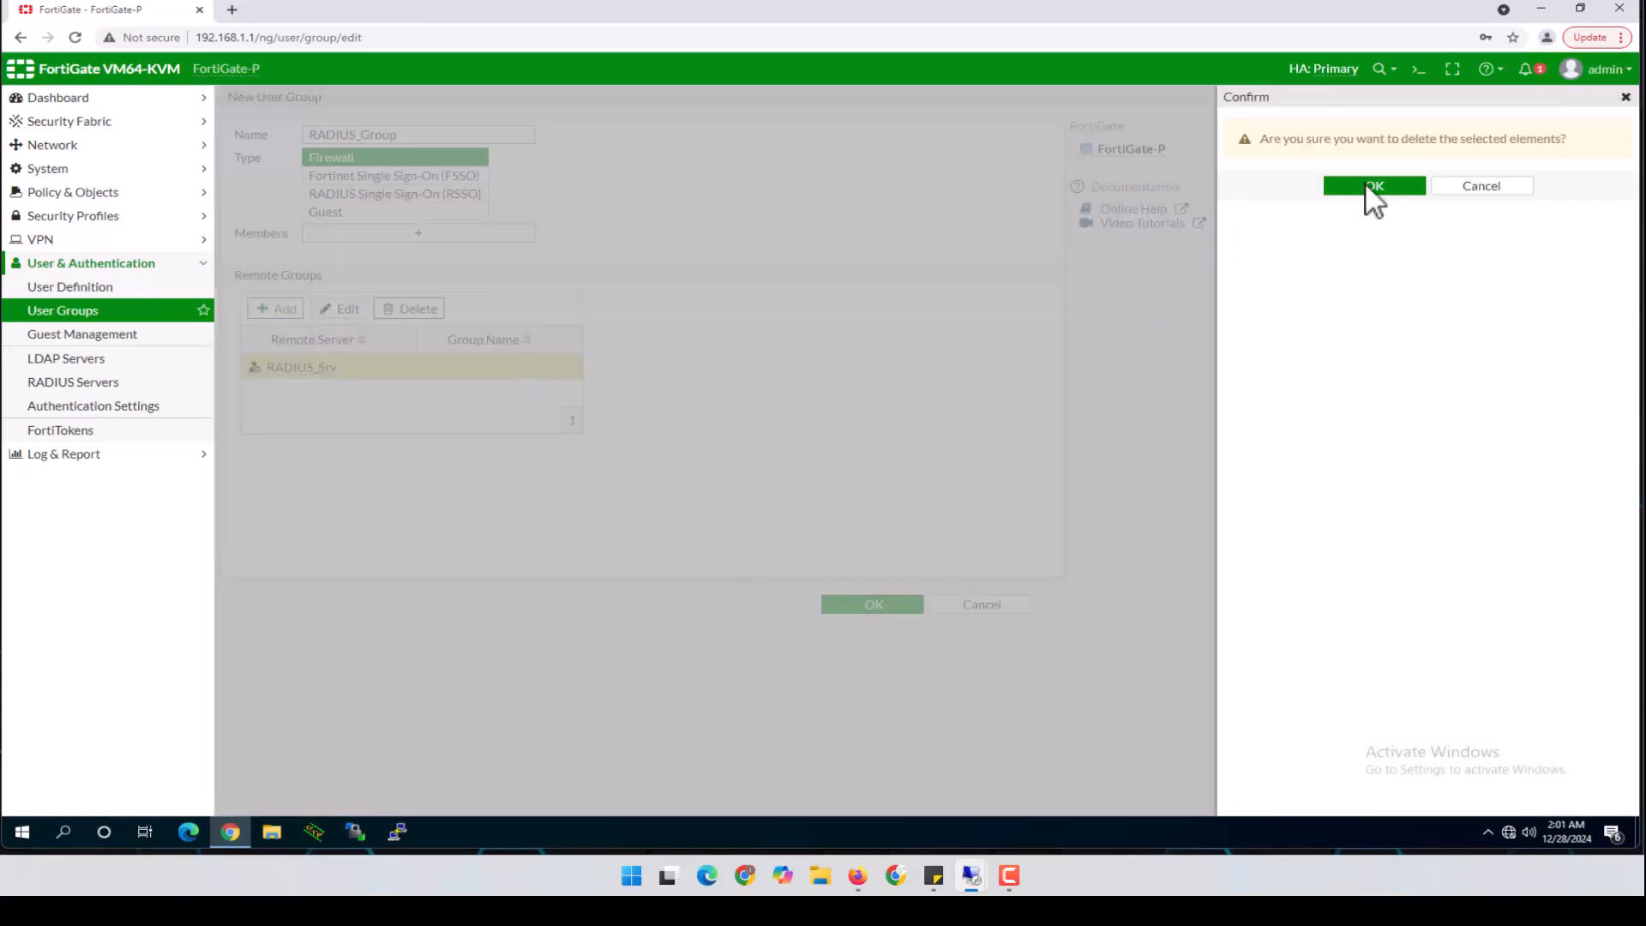
pyautogui.click(1373, 187)
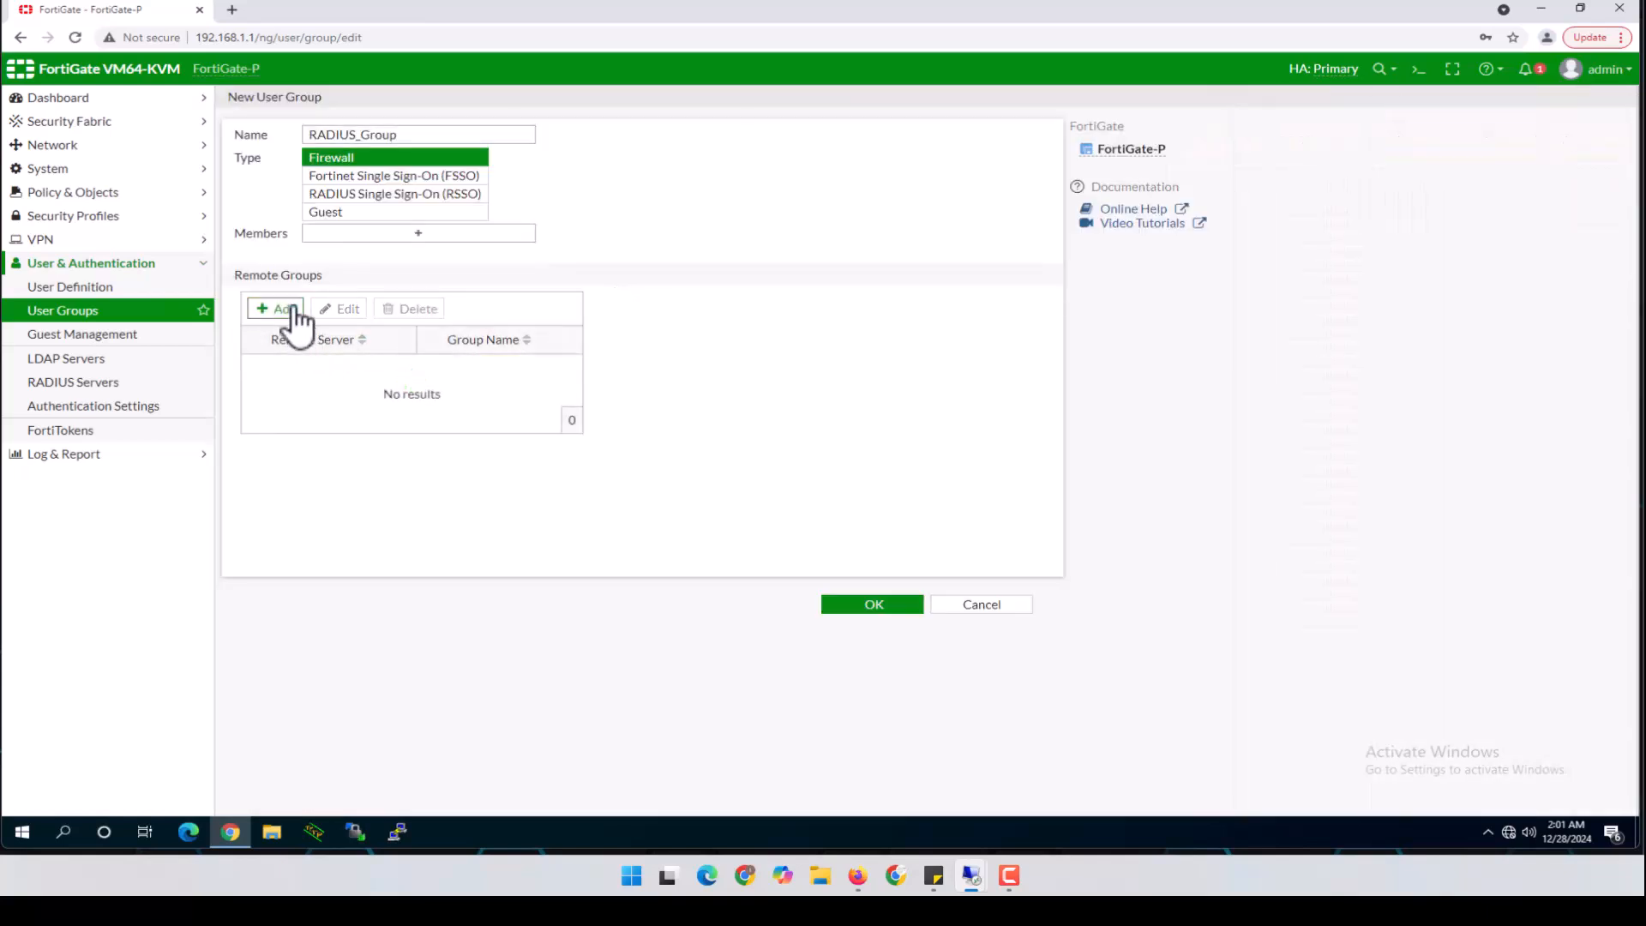
pyautogui.click(288, 309)
pyautogui.click(1077, 125)
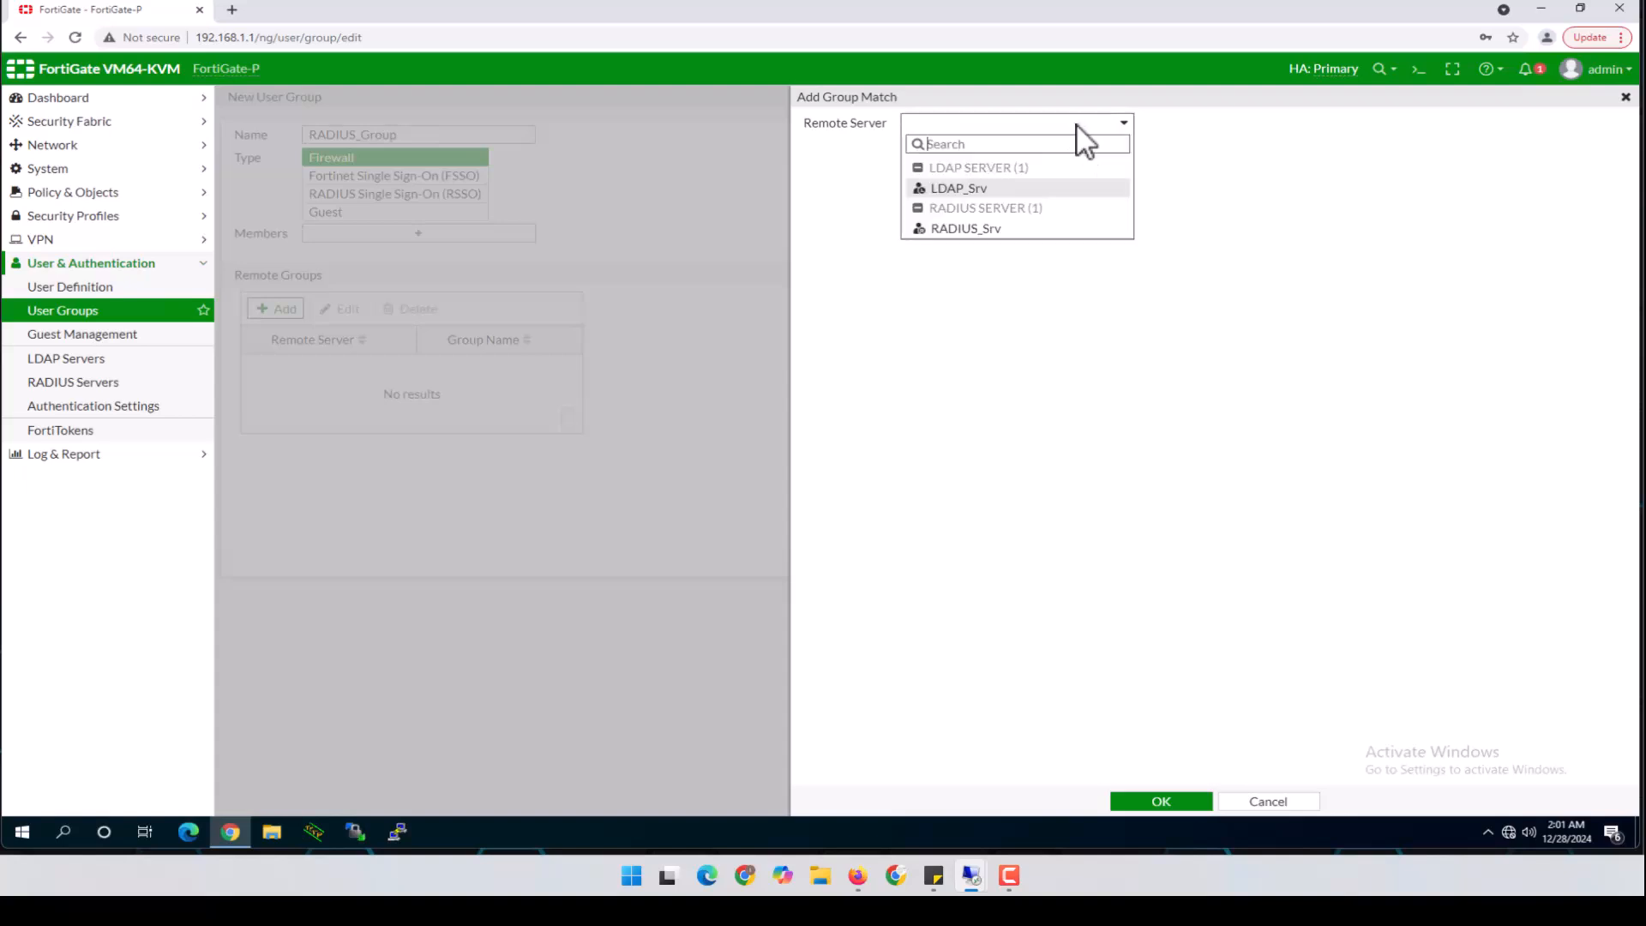
pyautogui.click(958, 230)
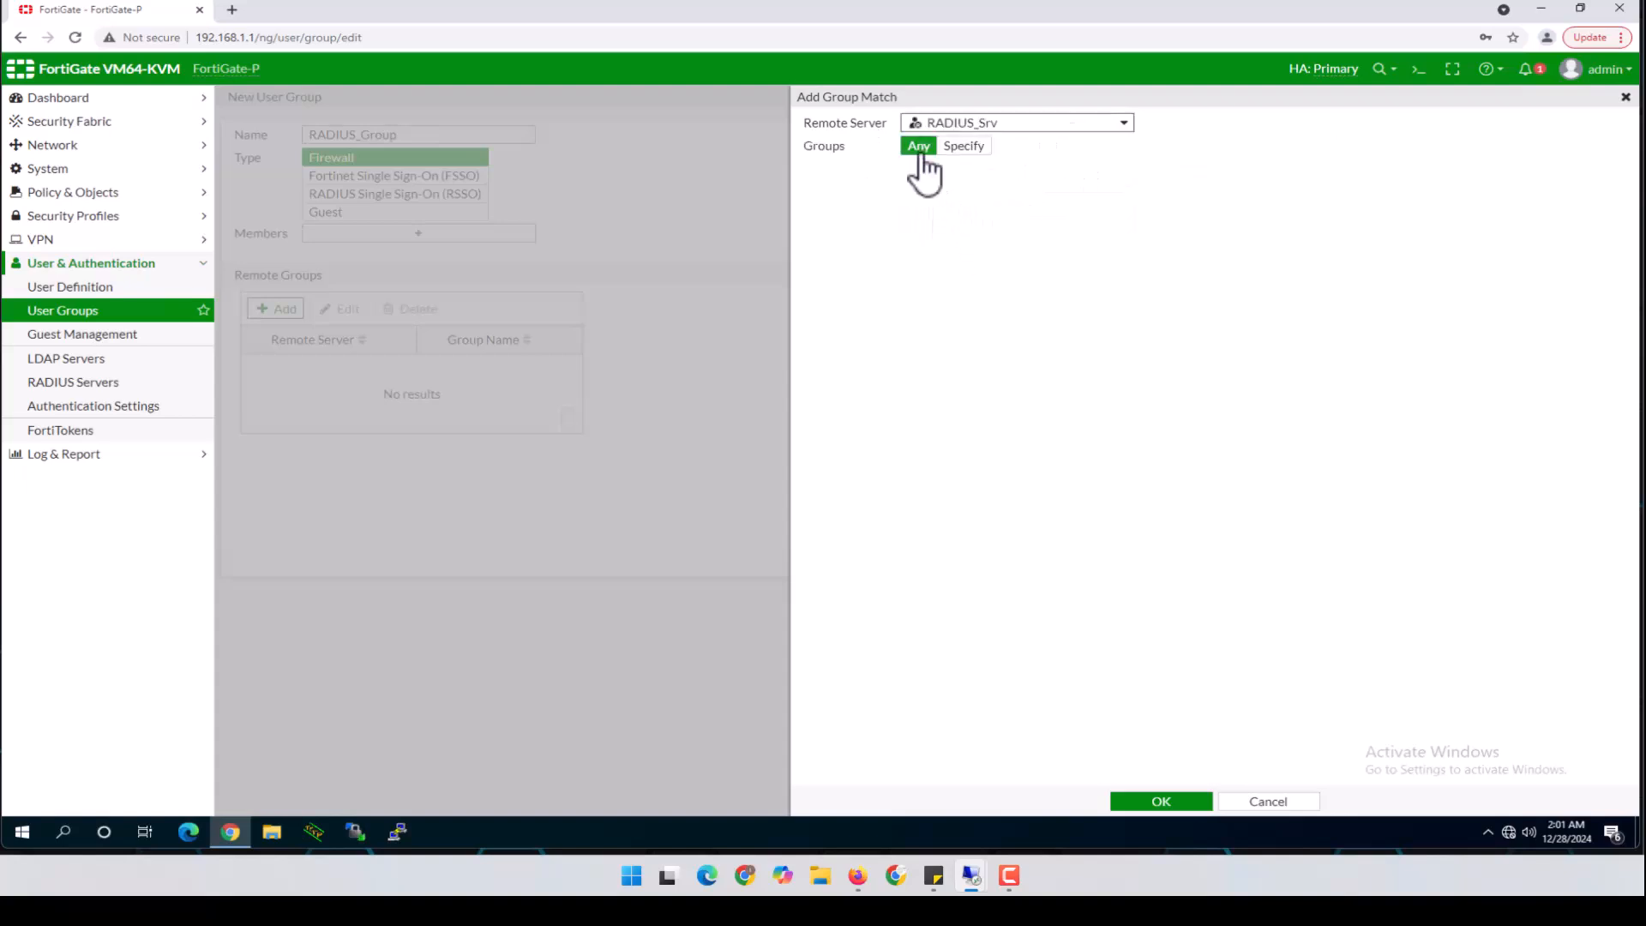
pyautogui.click(961, 148)
pyautogui.click(951, 169)
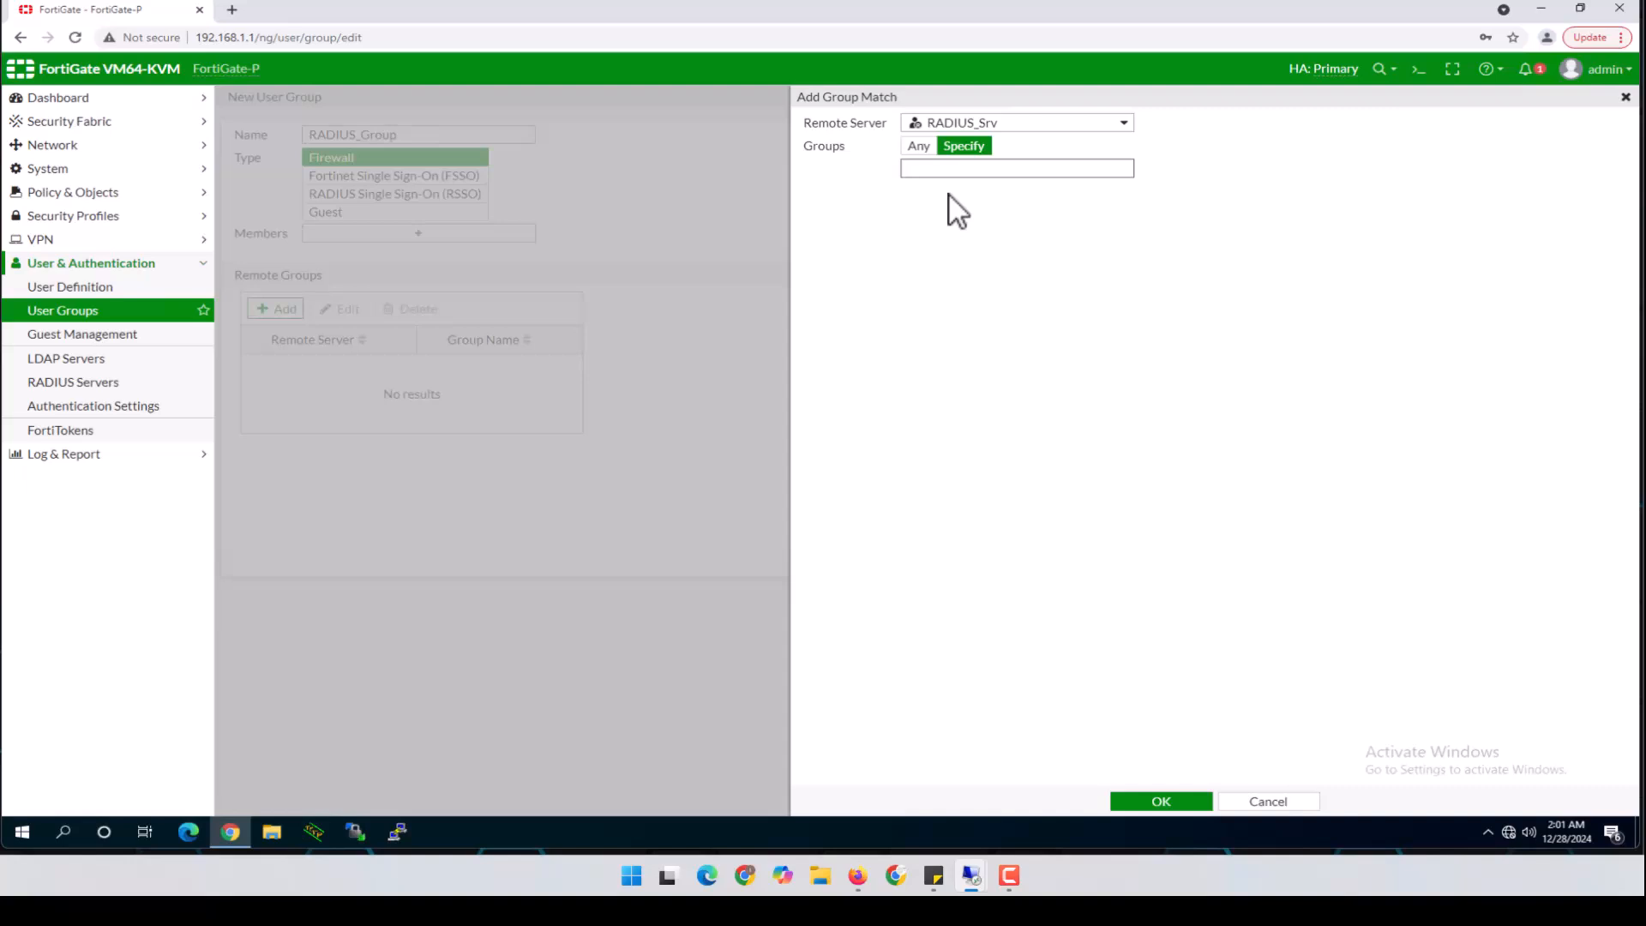
pyautogui.click(918, 147)
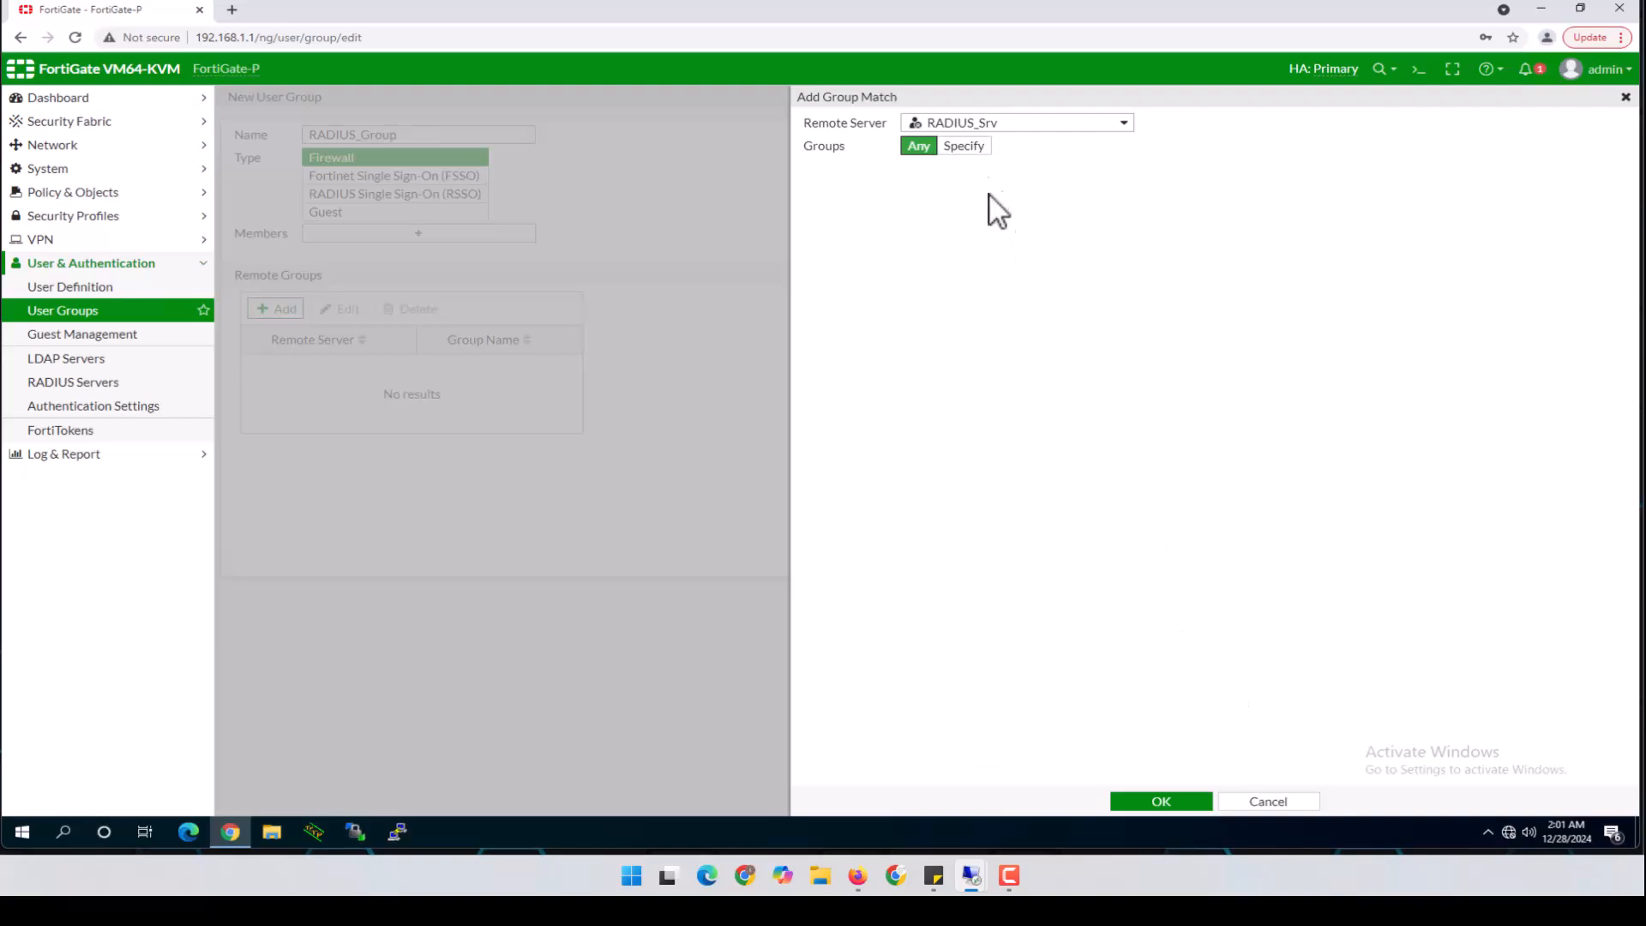
pyautogui.click(1161, 802)
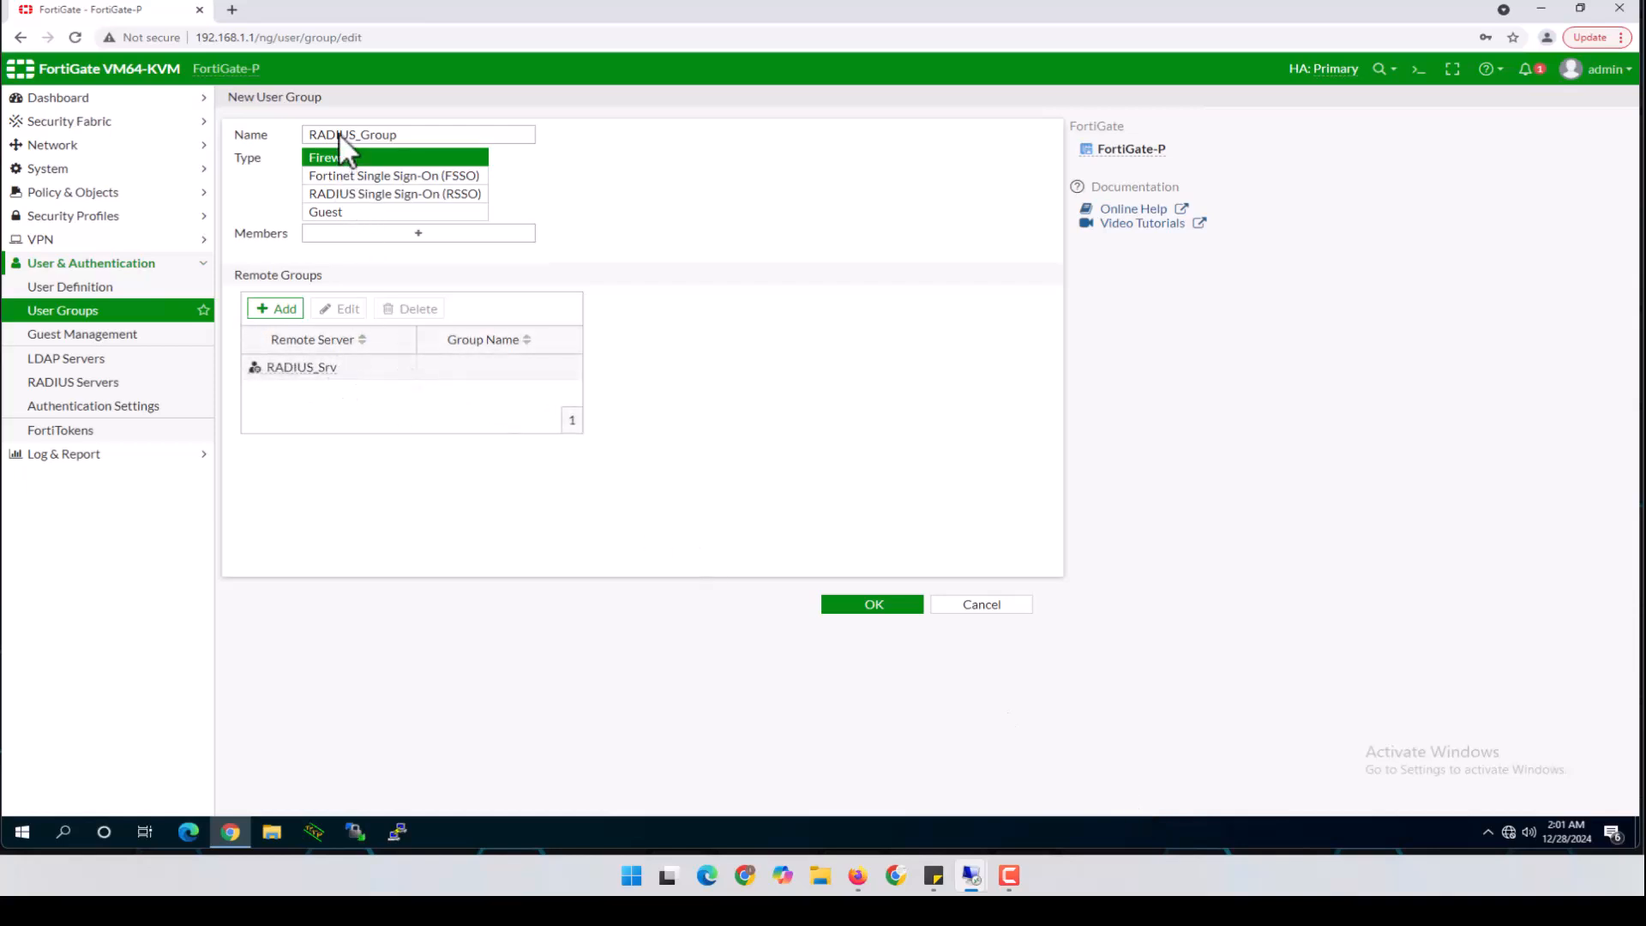
pyautogui.moveTo(313, 373)
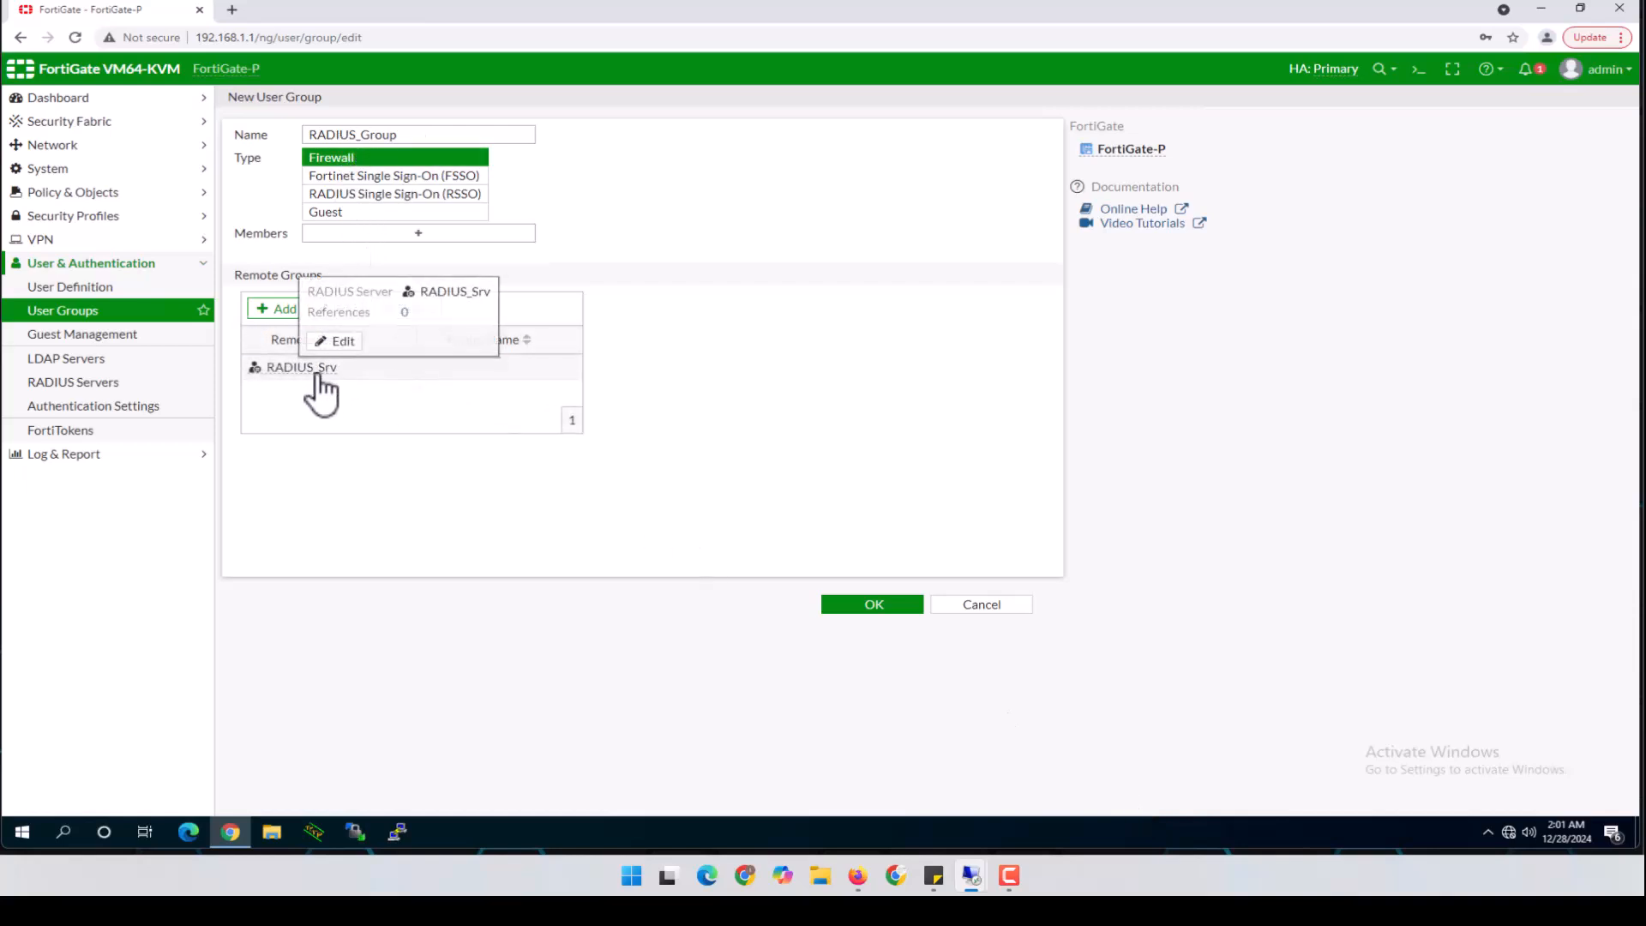
pyautogui.click(873, 605)
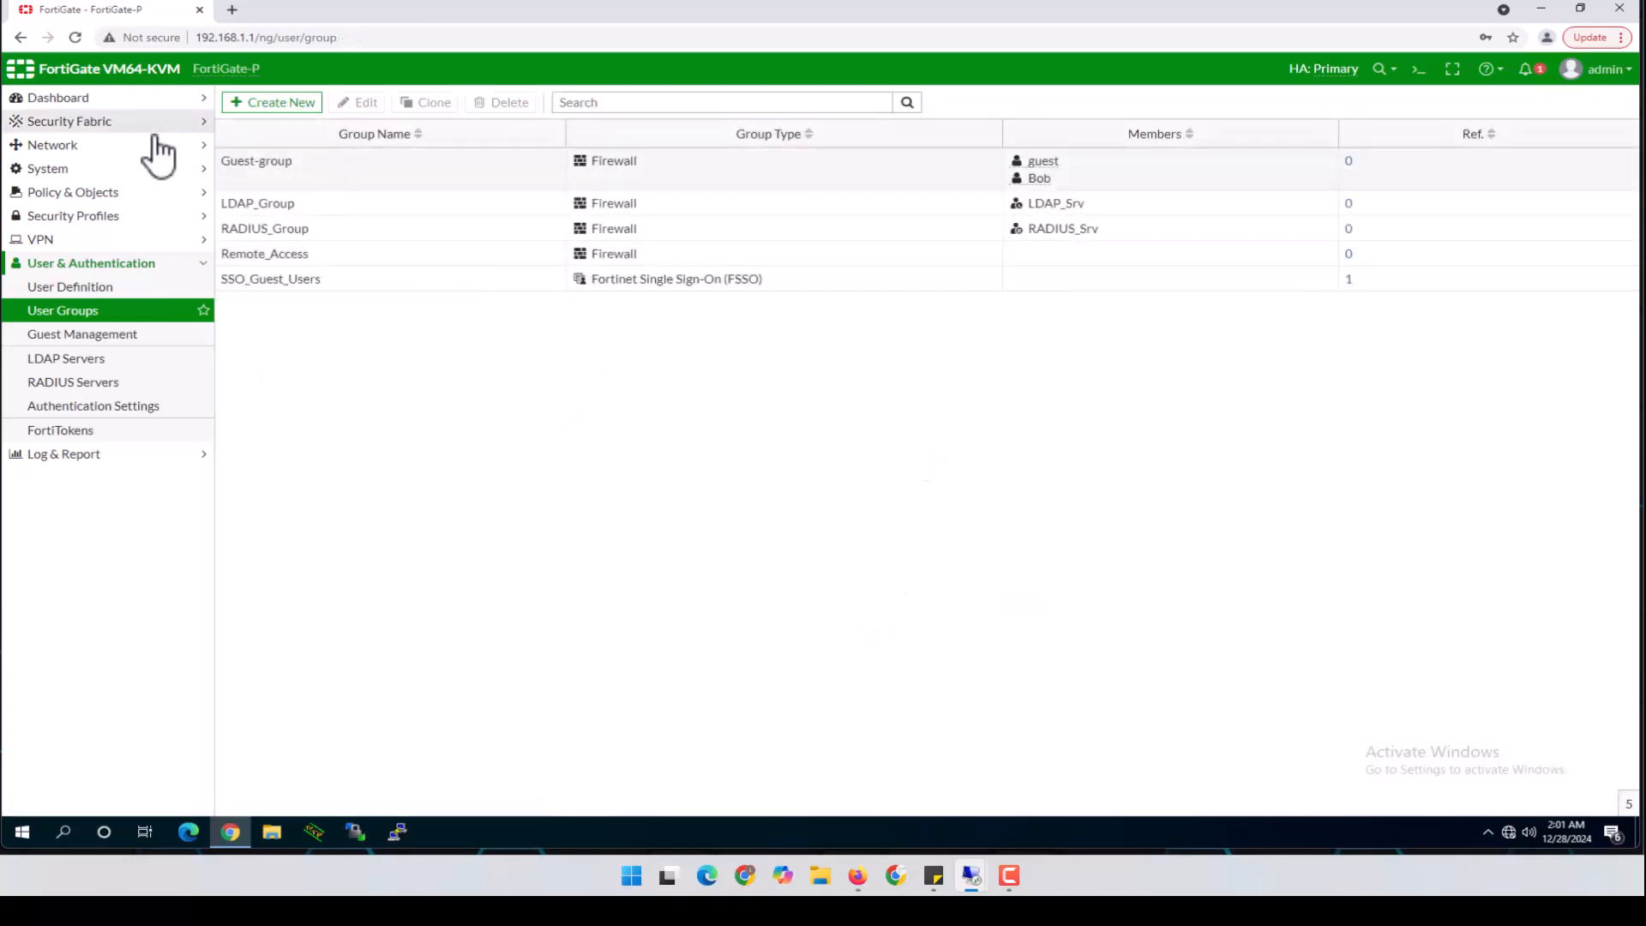
# In System > Administrators, delete the LDAP_Users administrator account
pyautogui.click(49, 170)
pyautogui.click(77, 194)
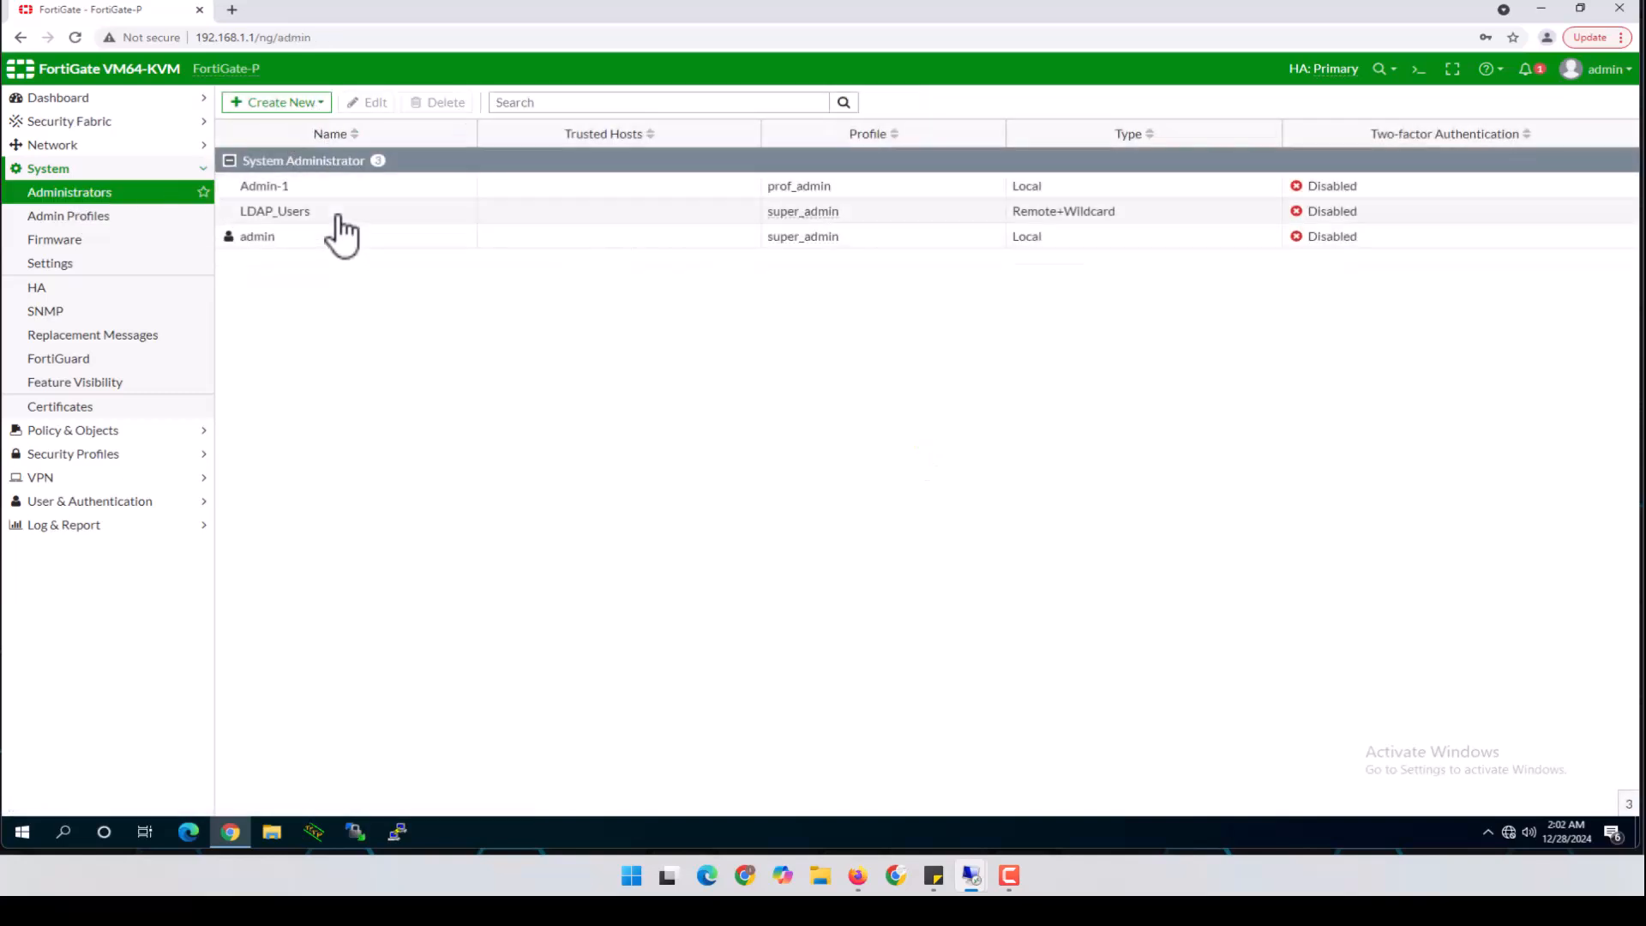
pyautogui.click(338, 214)
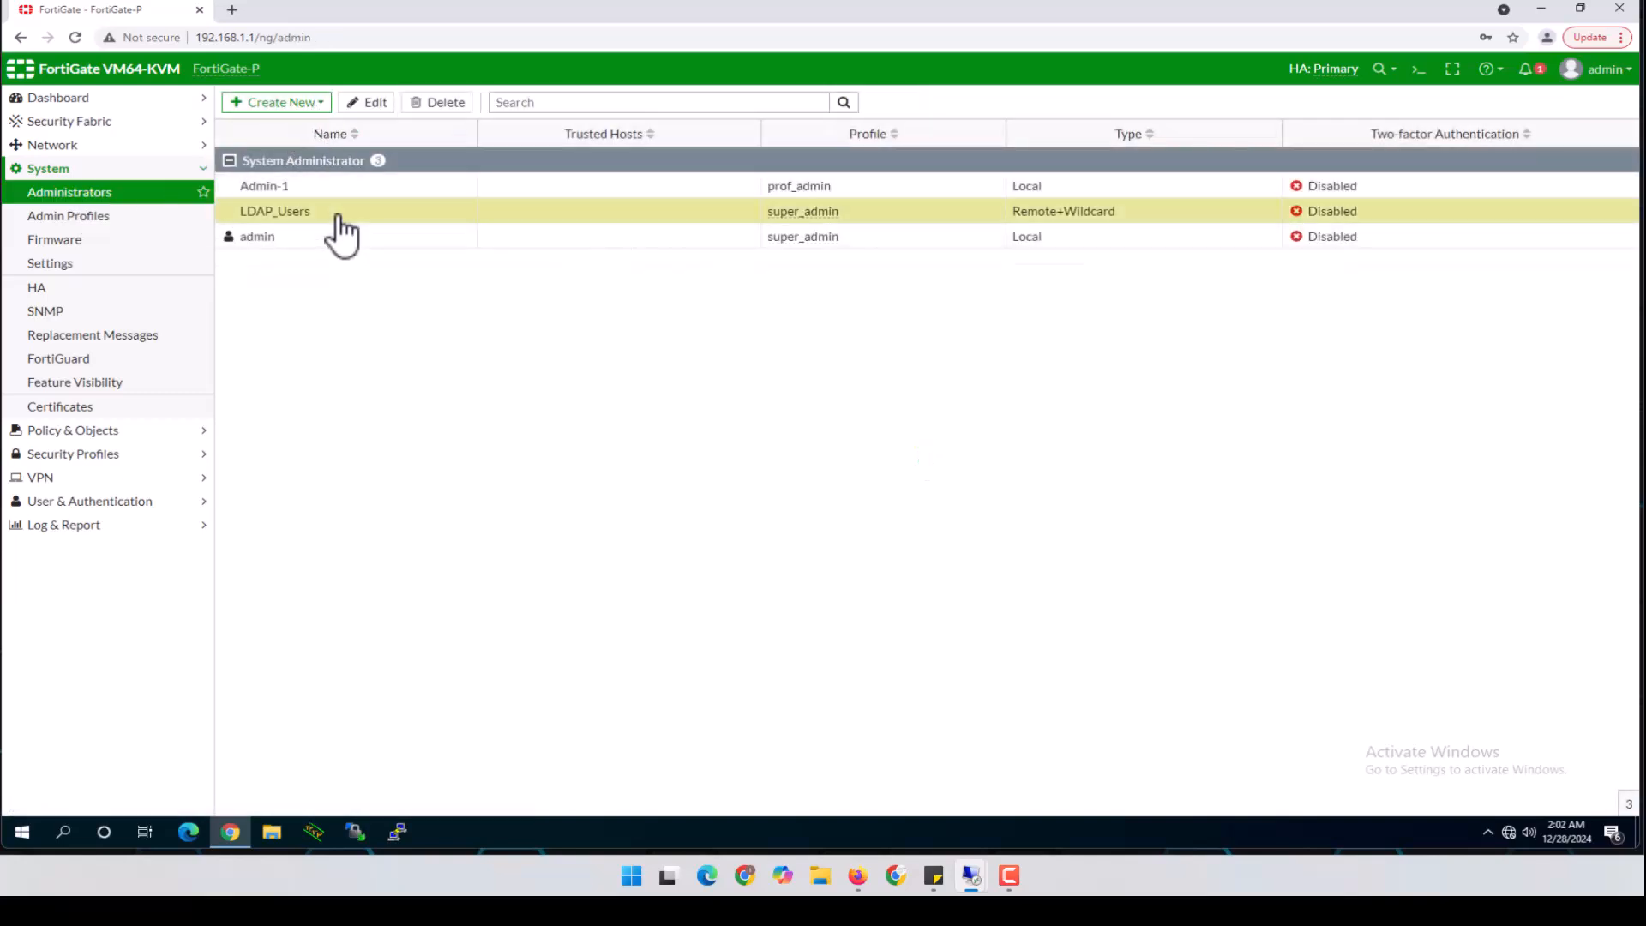
pyautogui.click(445, 105)
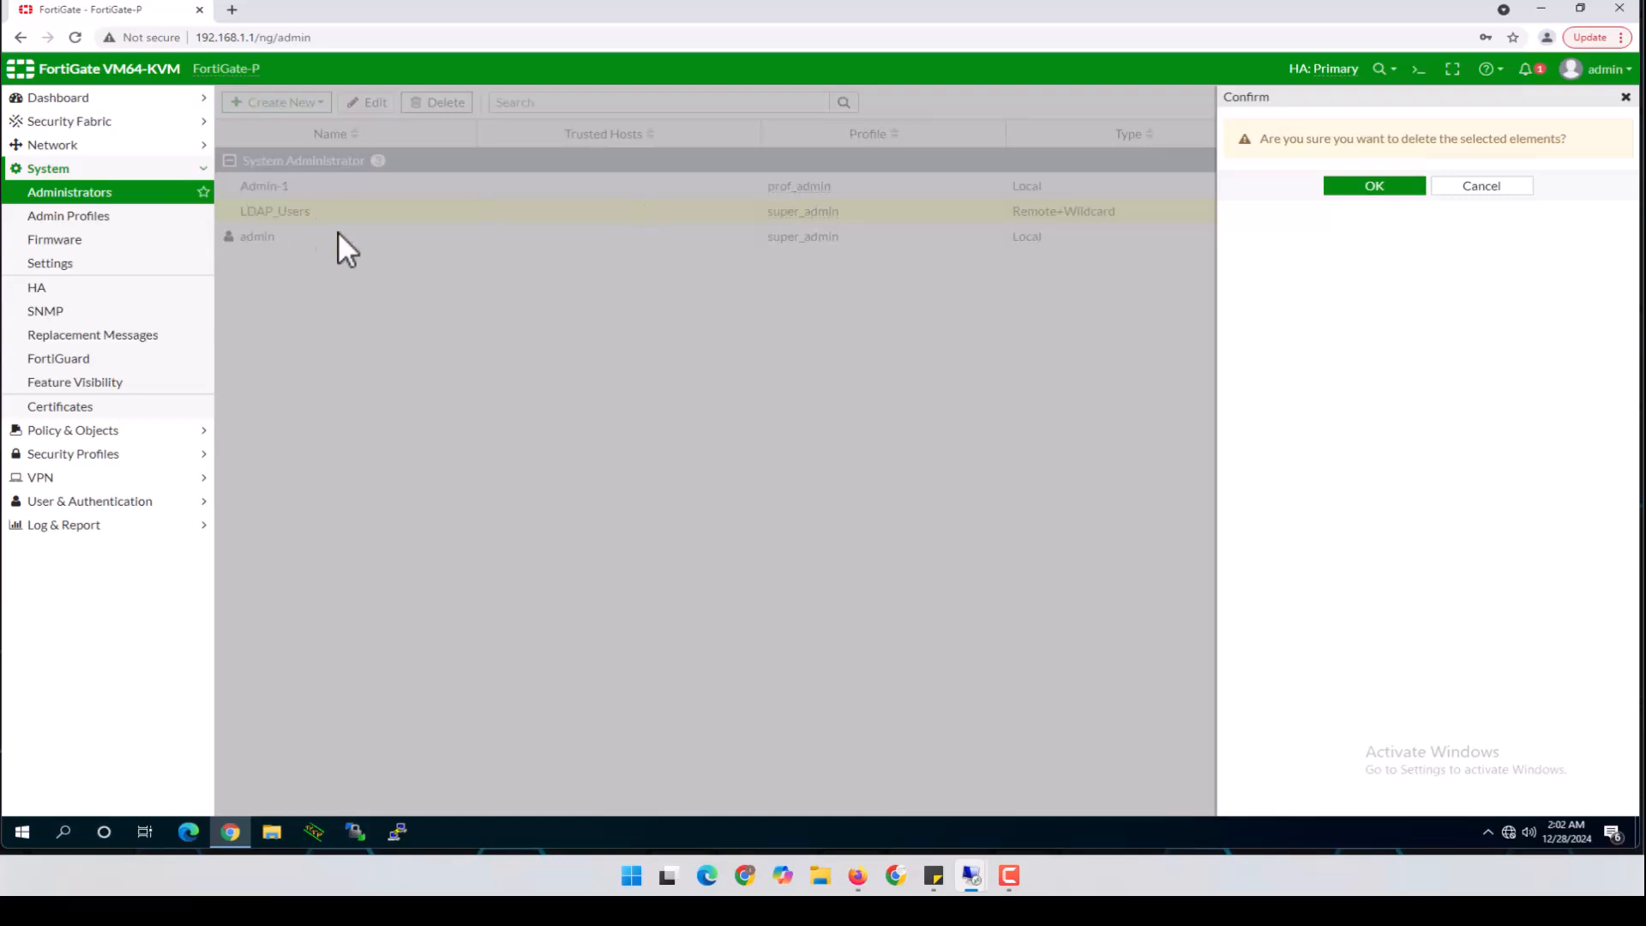
pyautogui.click(1363, 189)
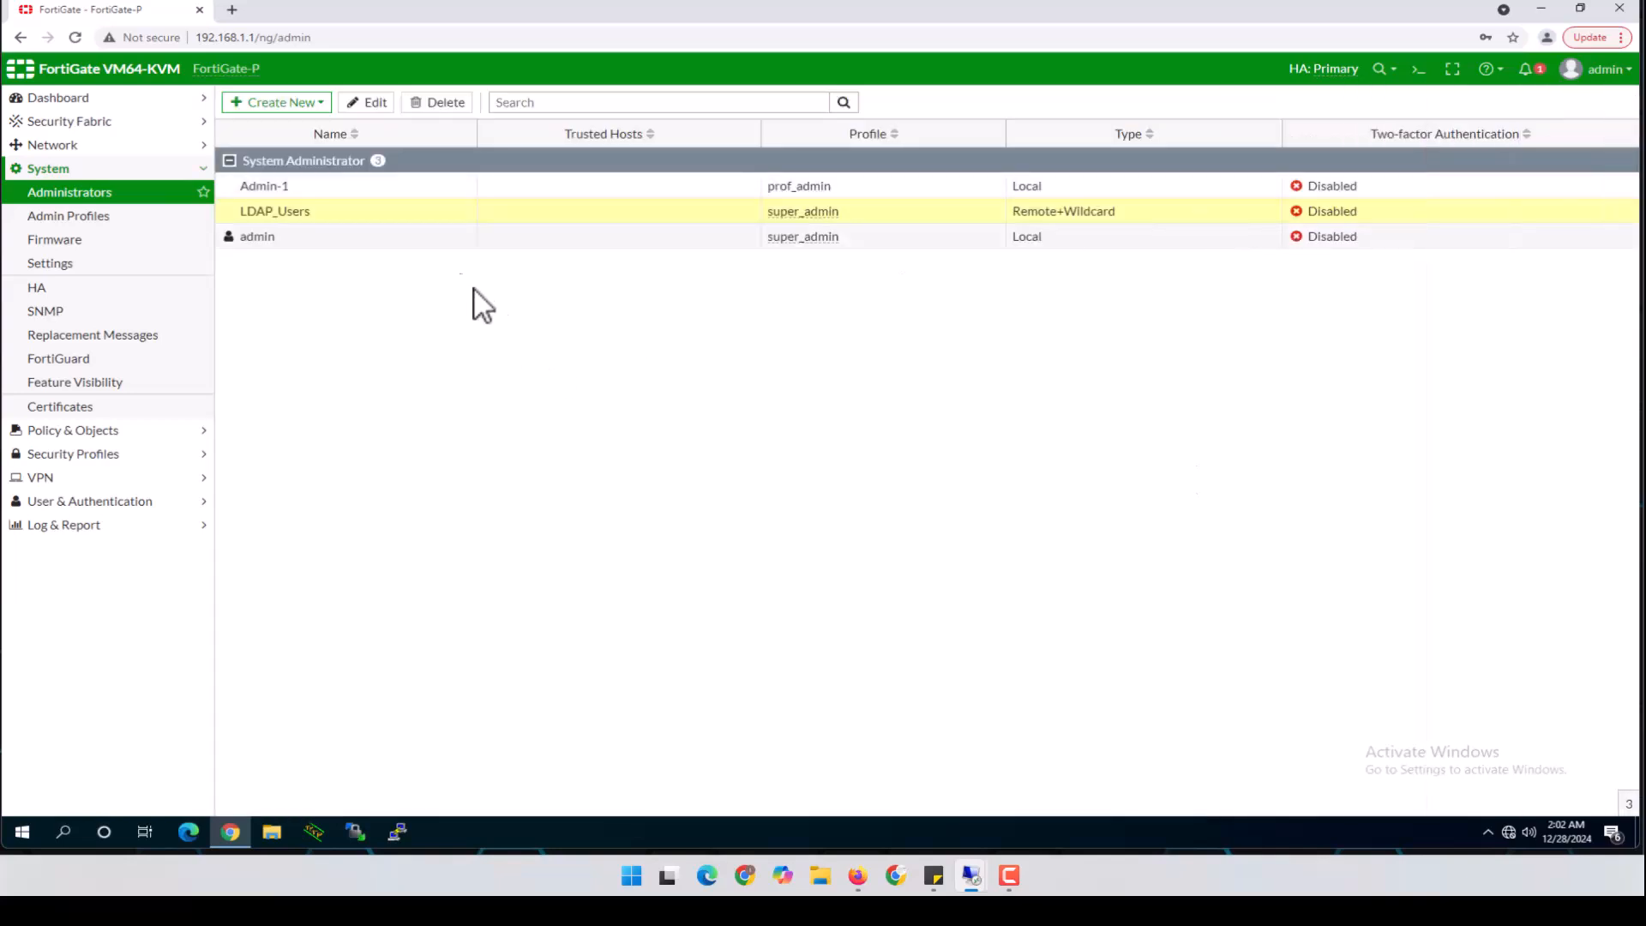
# Create administrator RADIUS_User matching all users of remote group RADIUS_Group, with super_admin profile
pyautogui.click(296, 106)
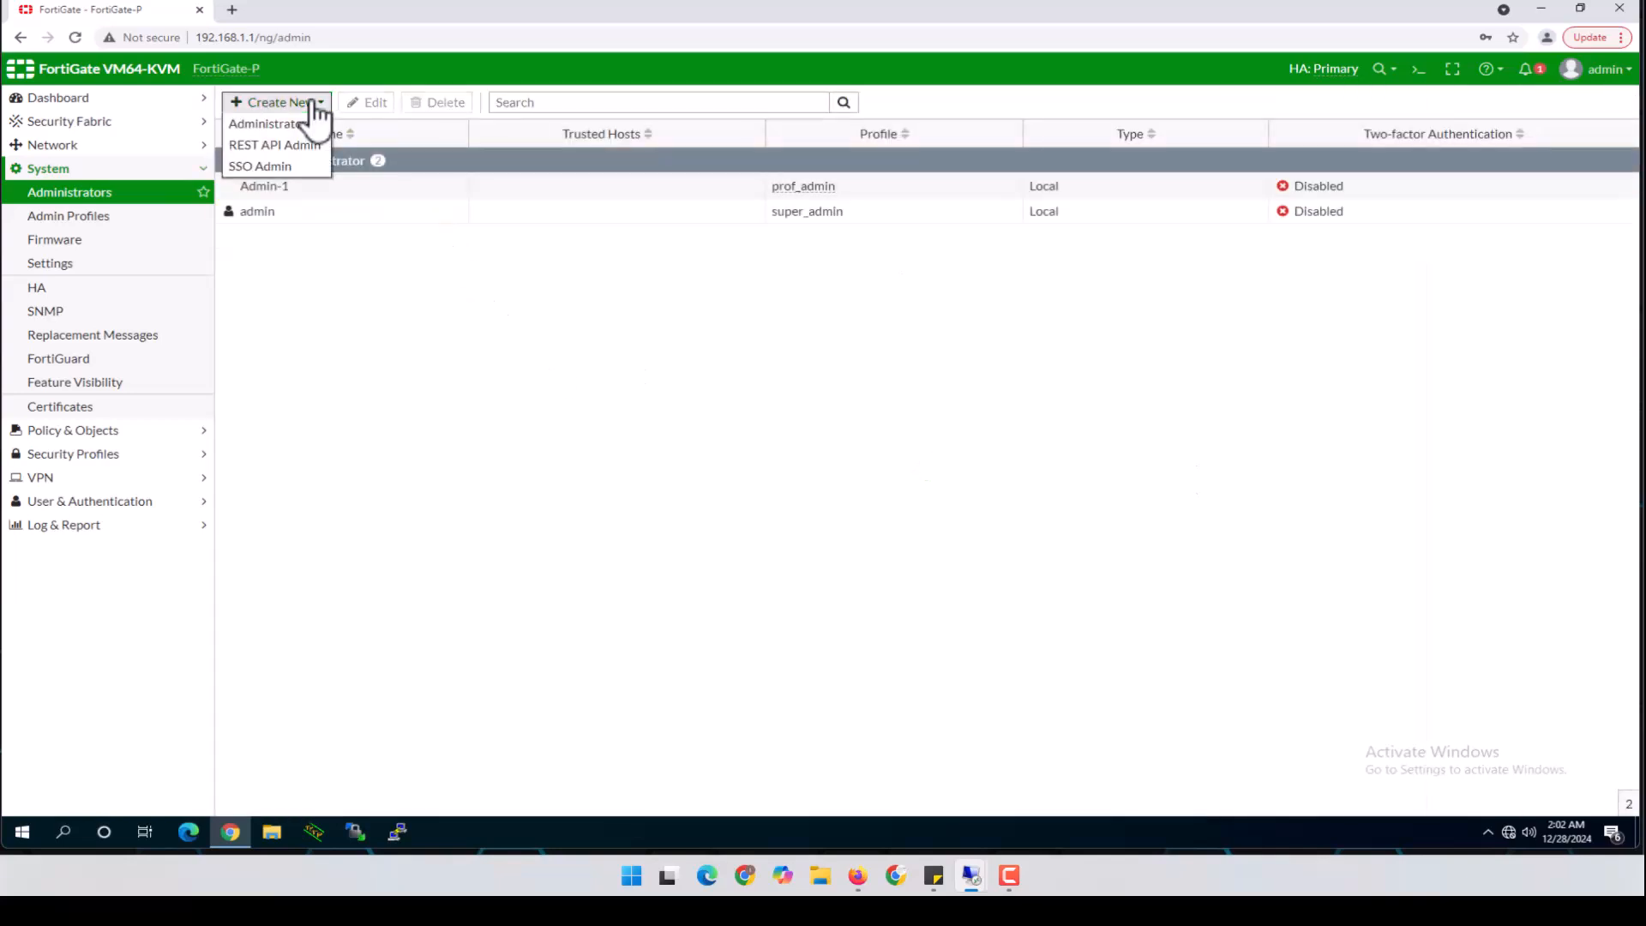
pyautogui.click(282, 129)
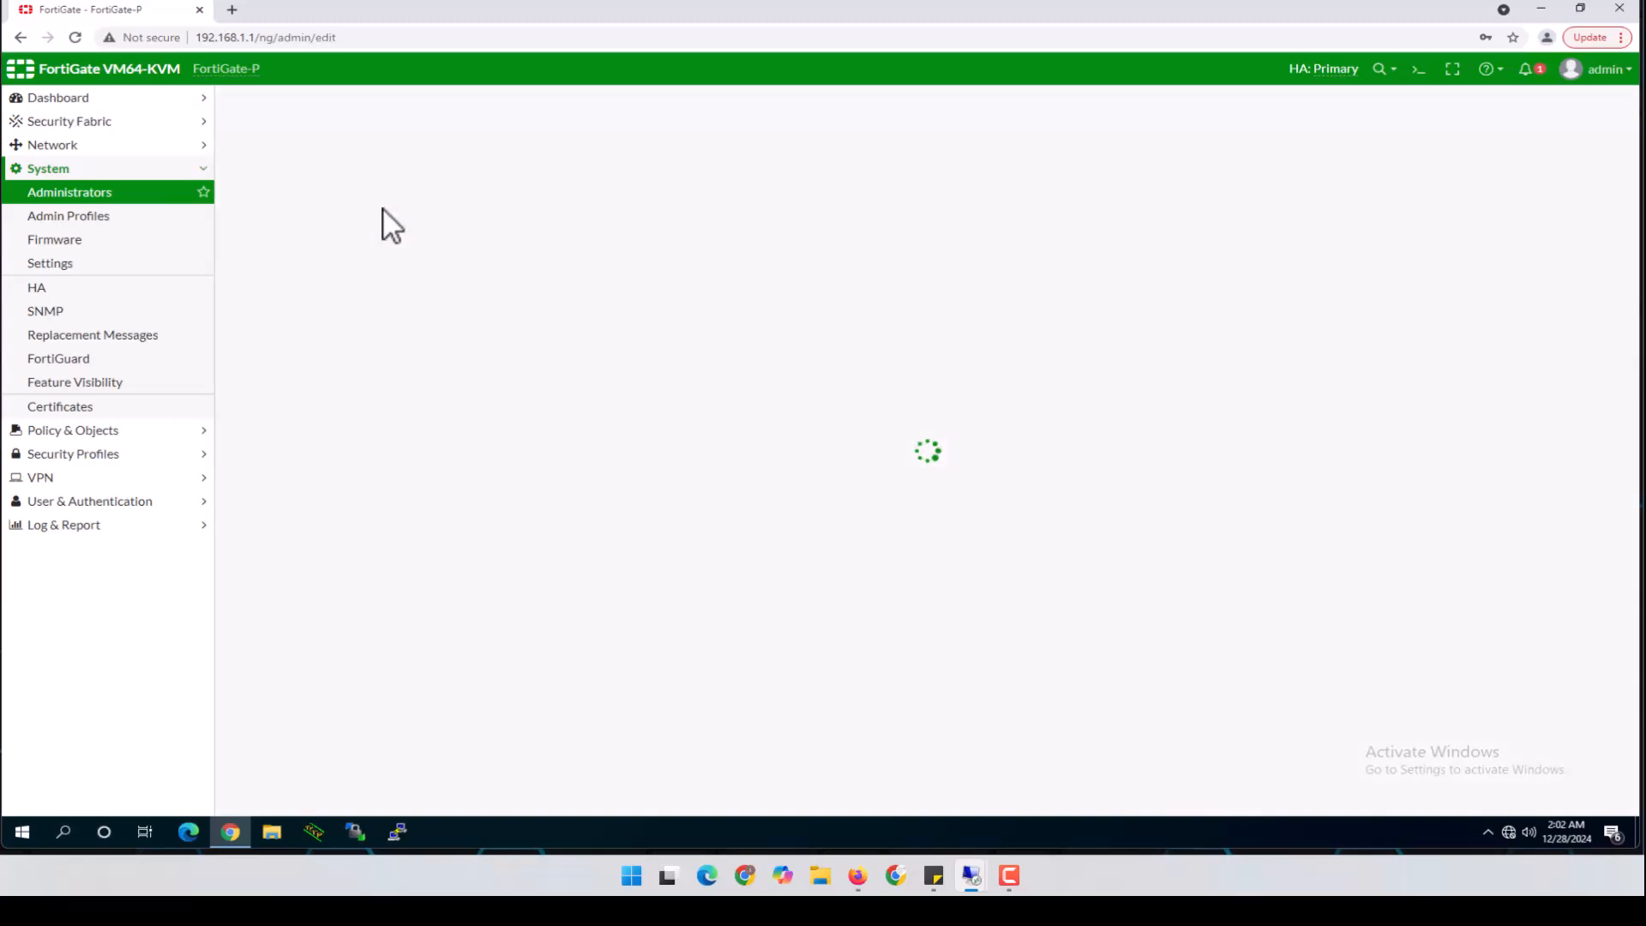
pyautogui.click(421, 135)
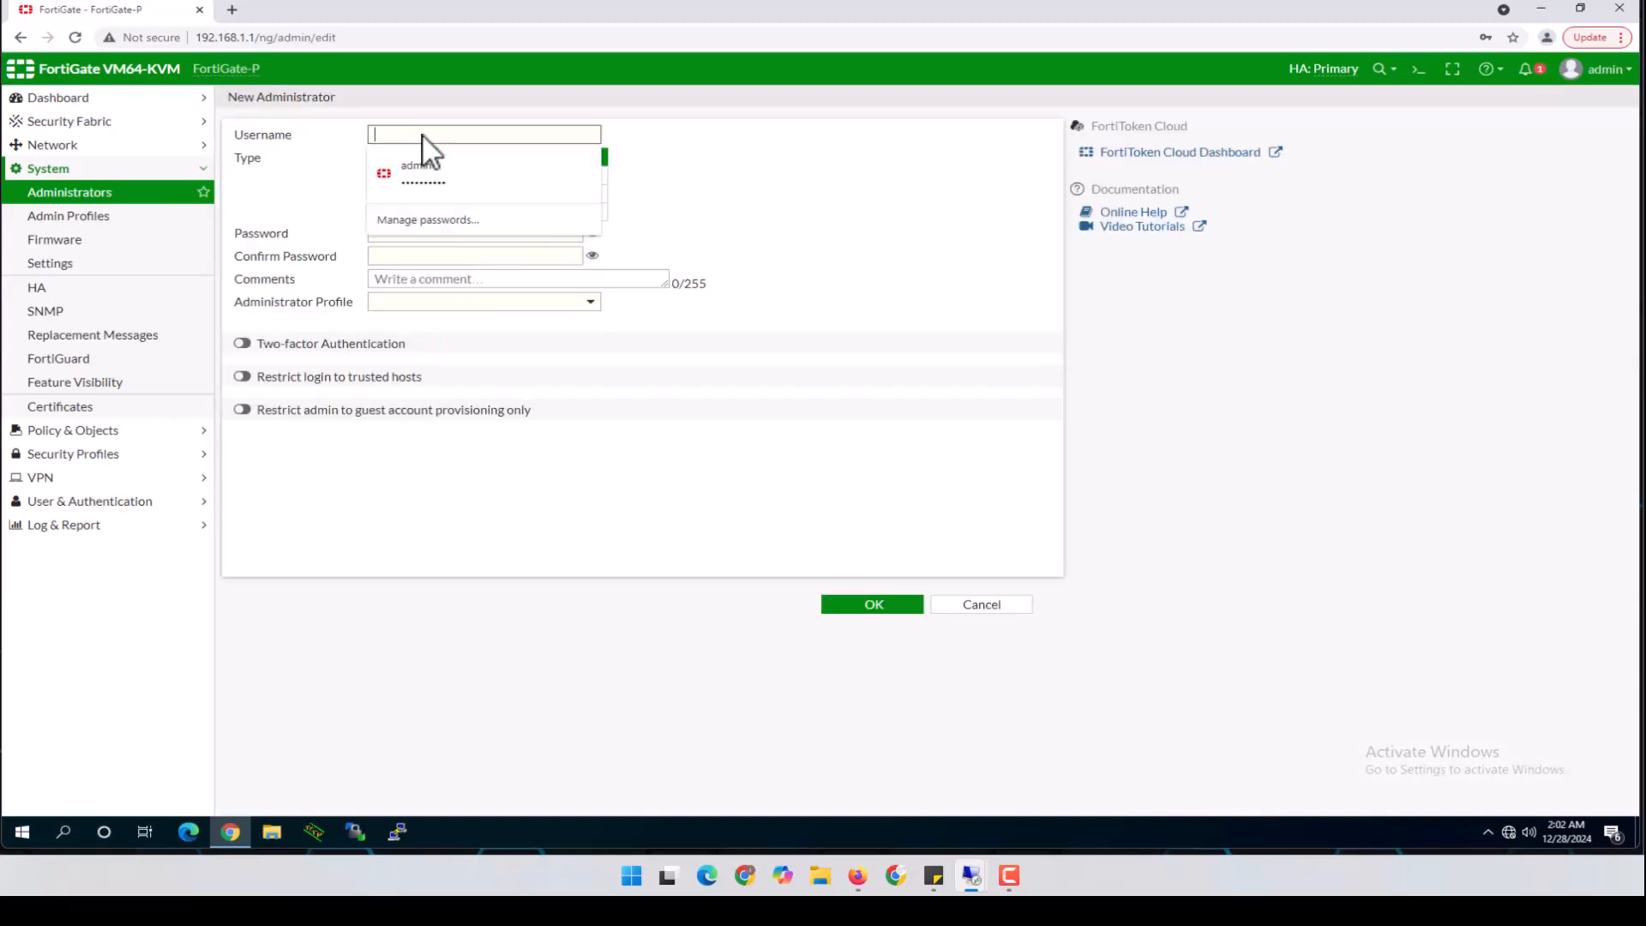
pyautogui.write('RADIUS_User')
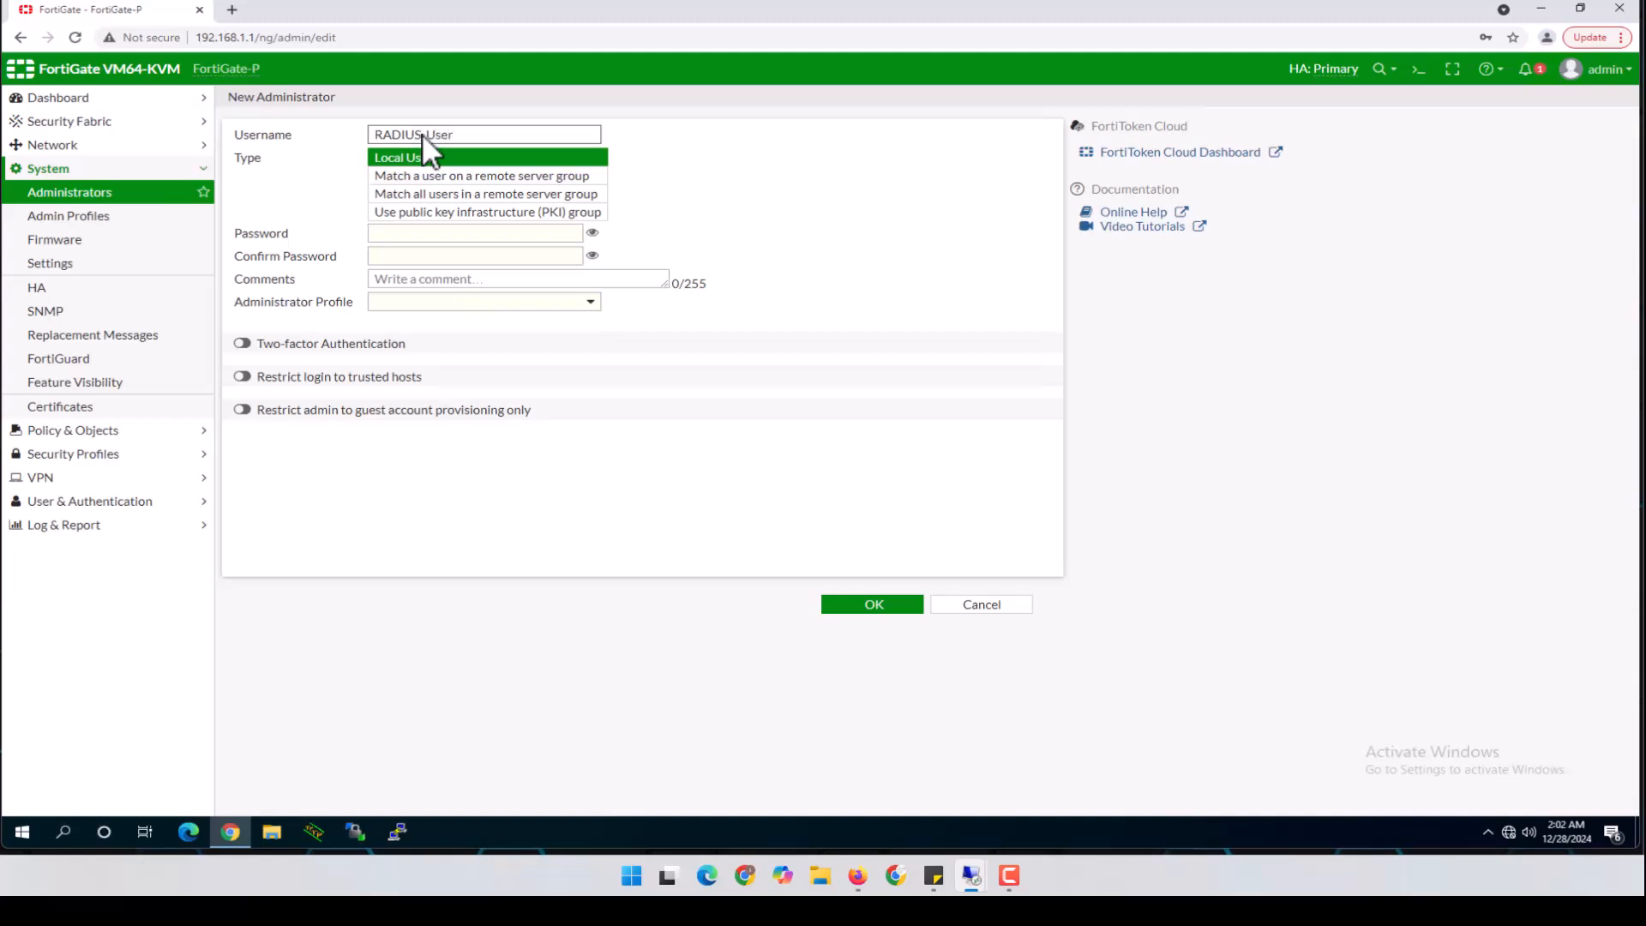
pyautogui.click(439, 197)
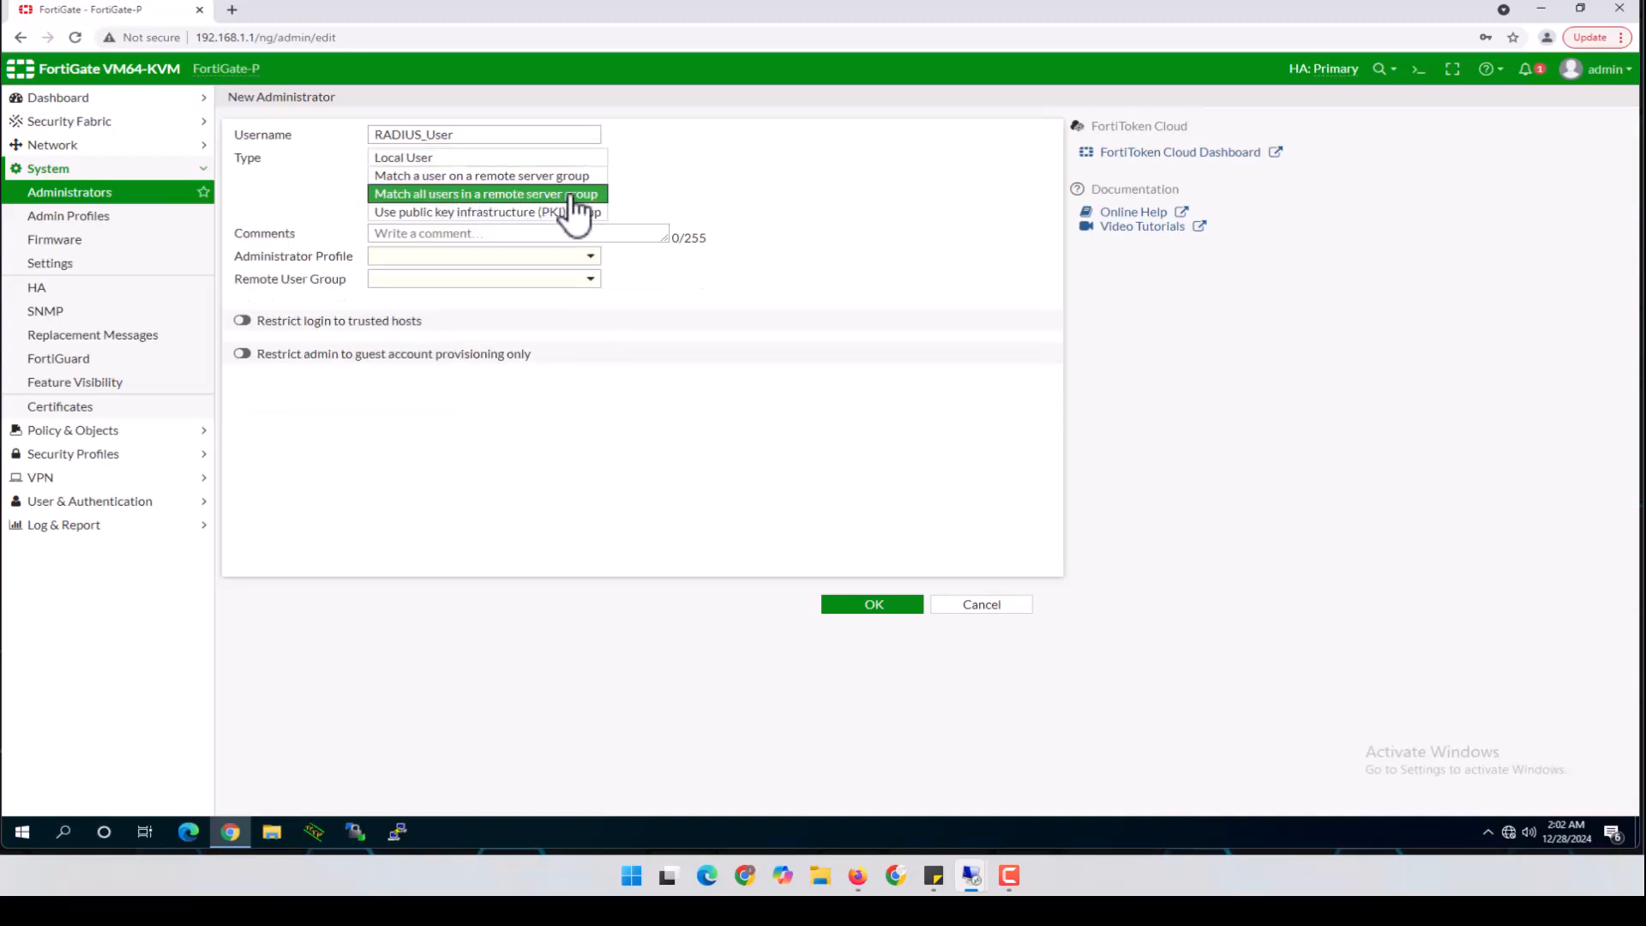
pyautogui.click(385, 257)
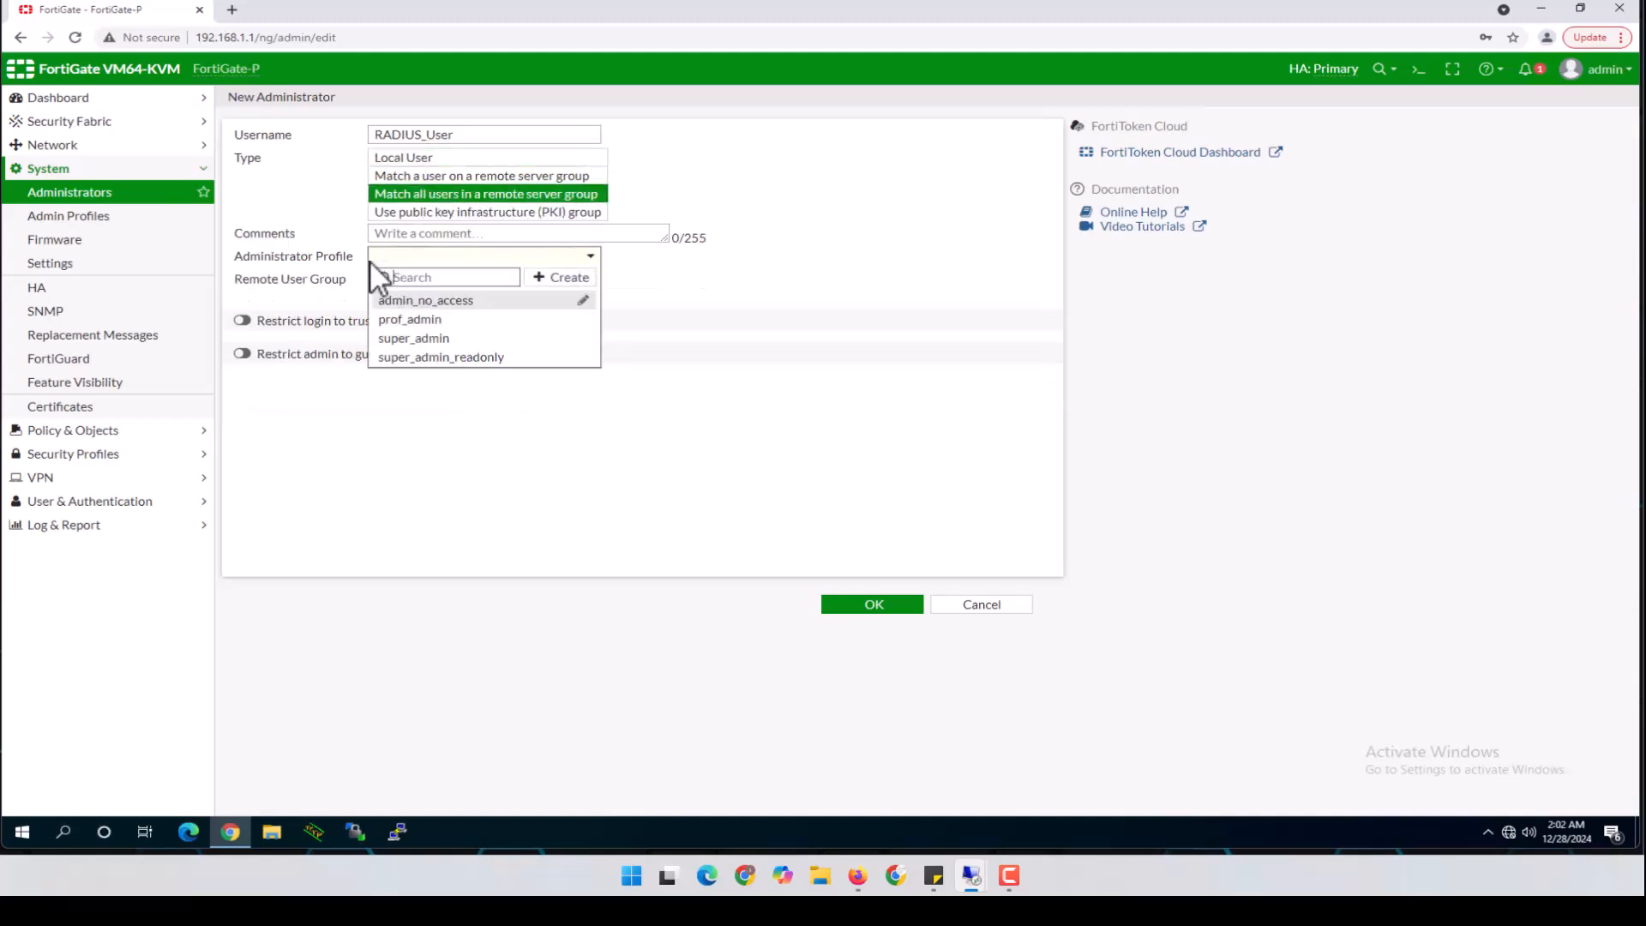
pyautogui.click(434, 339)
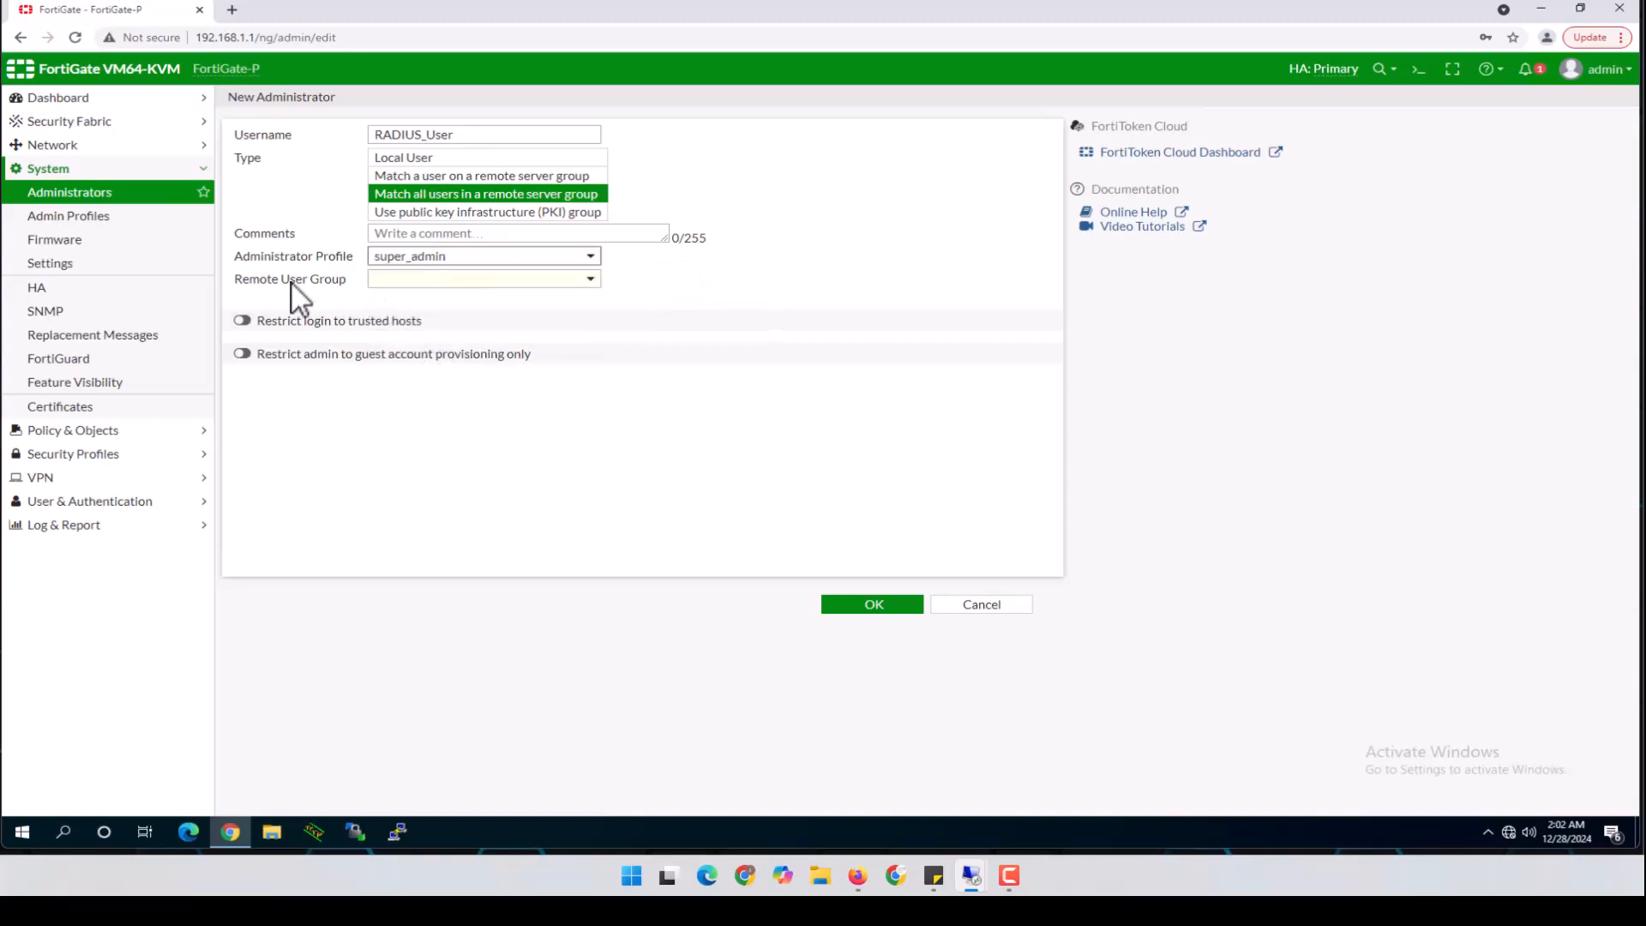
pyautogui.click(399, 281)
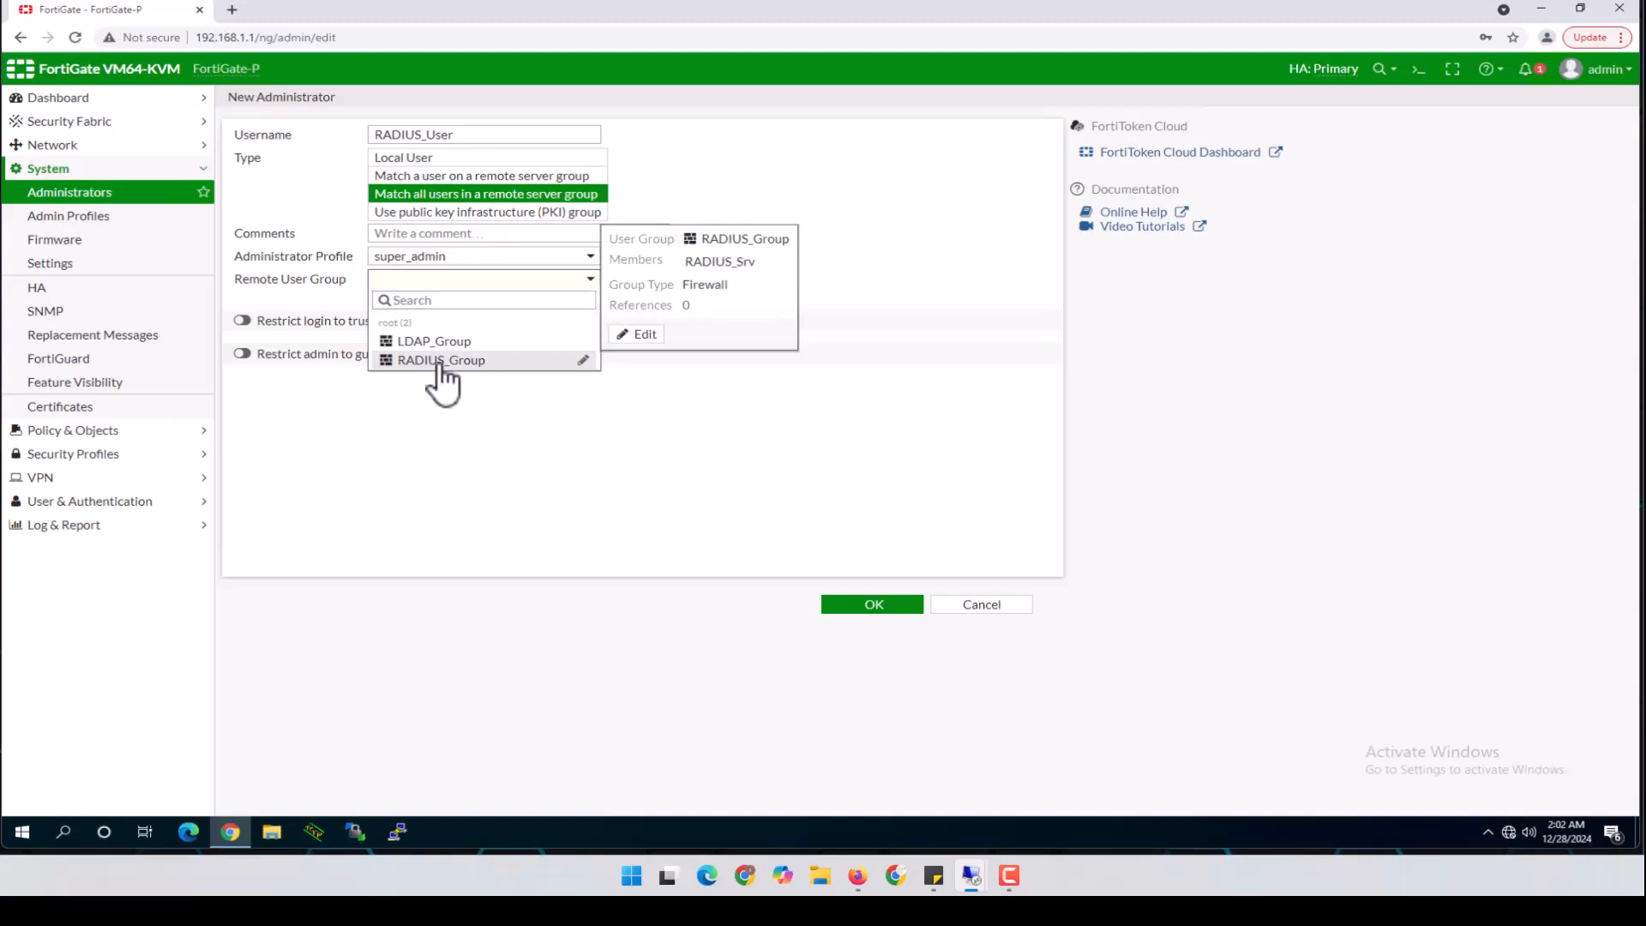
pyautogui.click(439, 365)
pyautogui.click(866, 605)
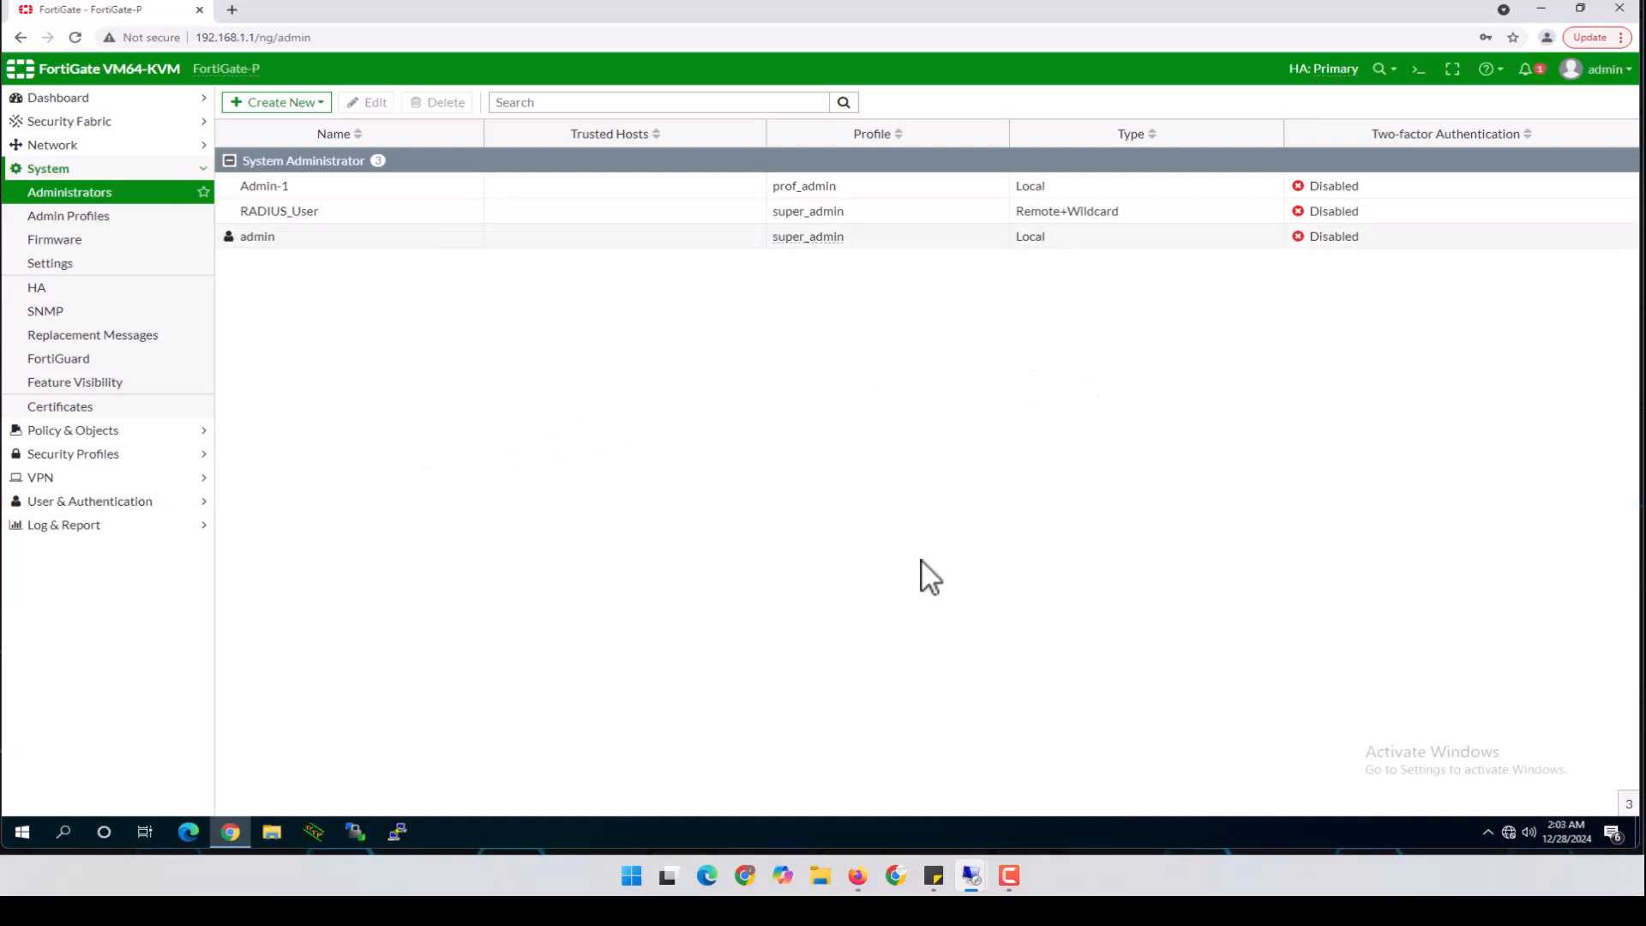
# On the server, remove the first LAB user from Admin_Group and apply
pyautogui.moveTo(972, 867)
pyautogui.click(1020, 812)
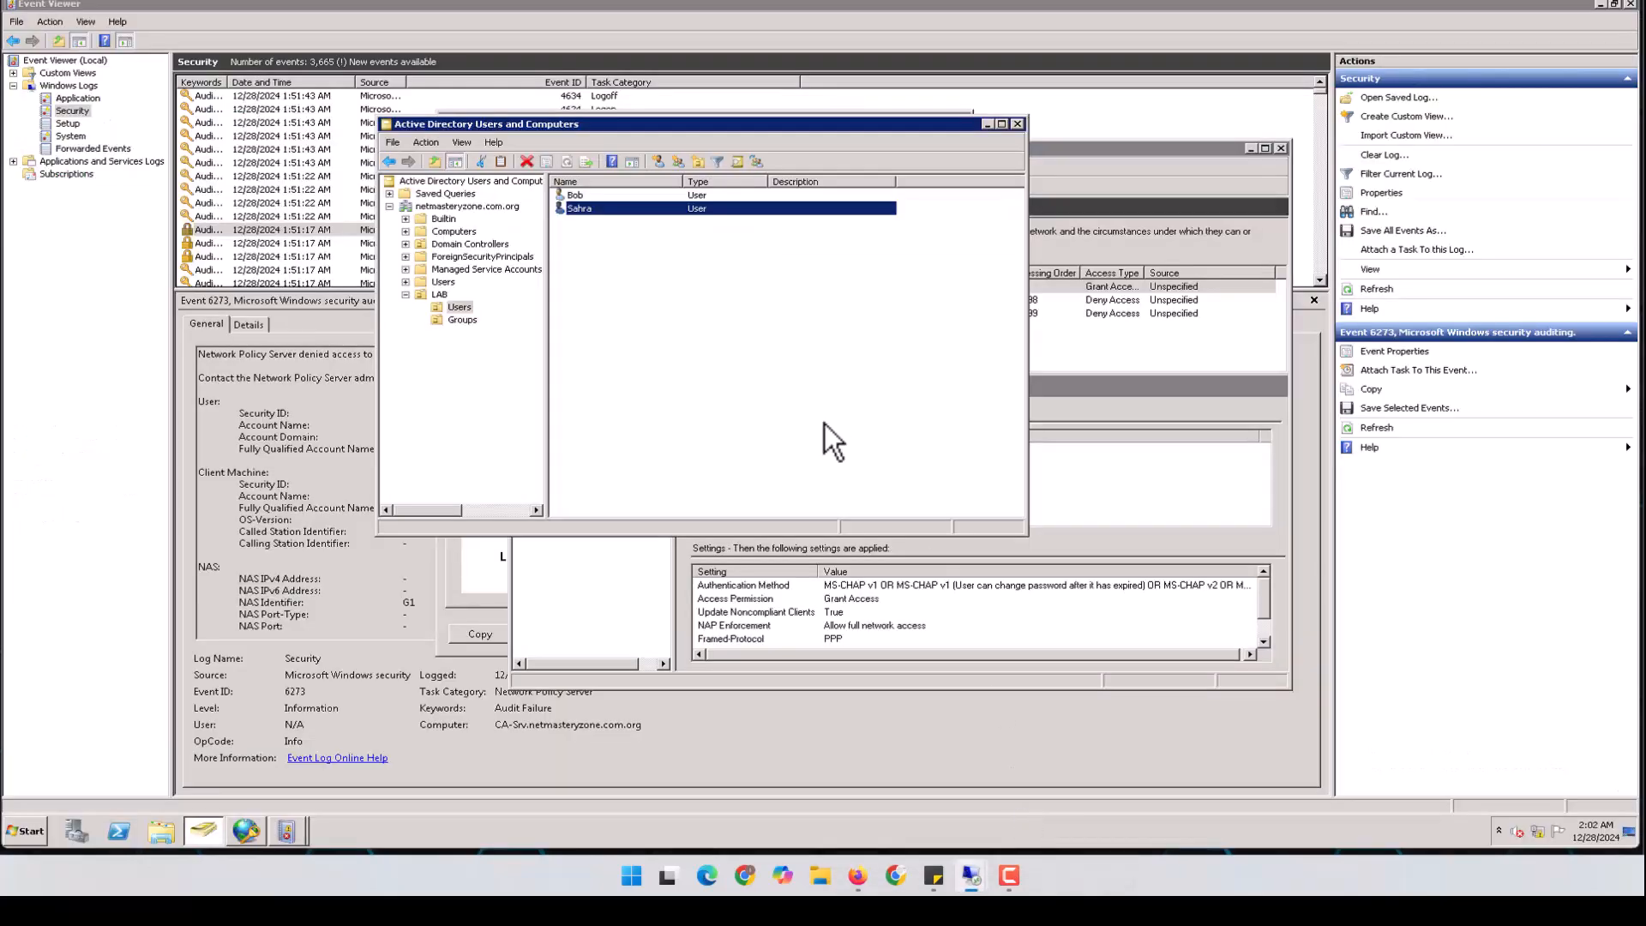
pyautogui.click(593, 197)
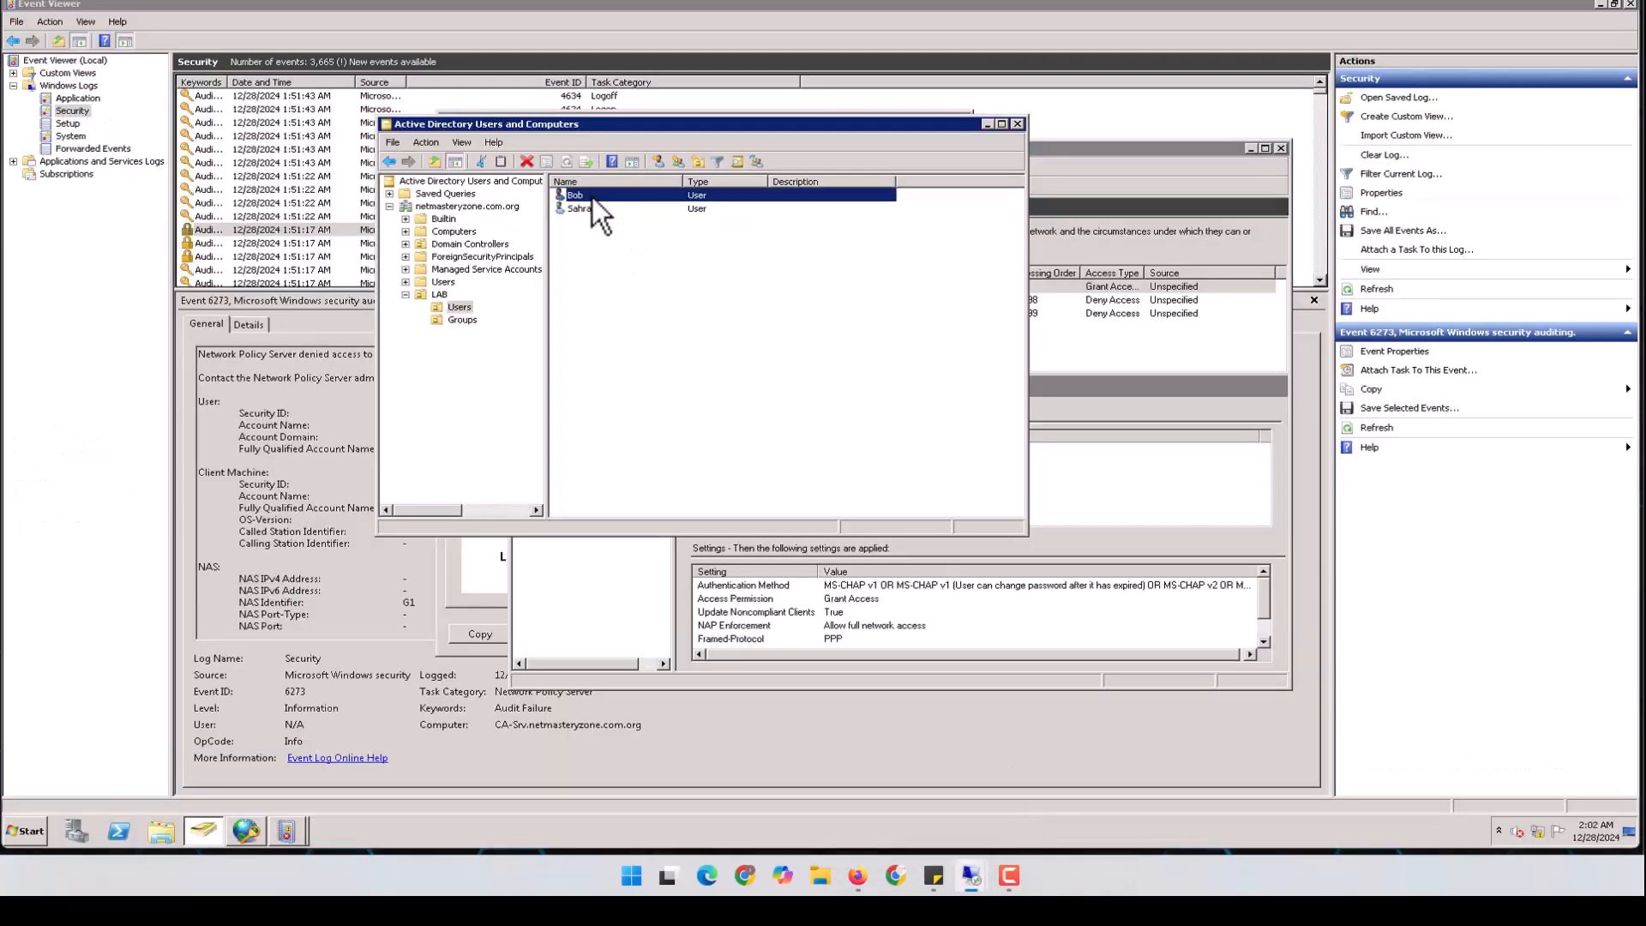
pyautogui.doubleClick(593, 197)
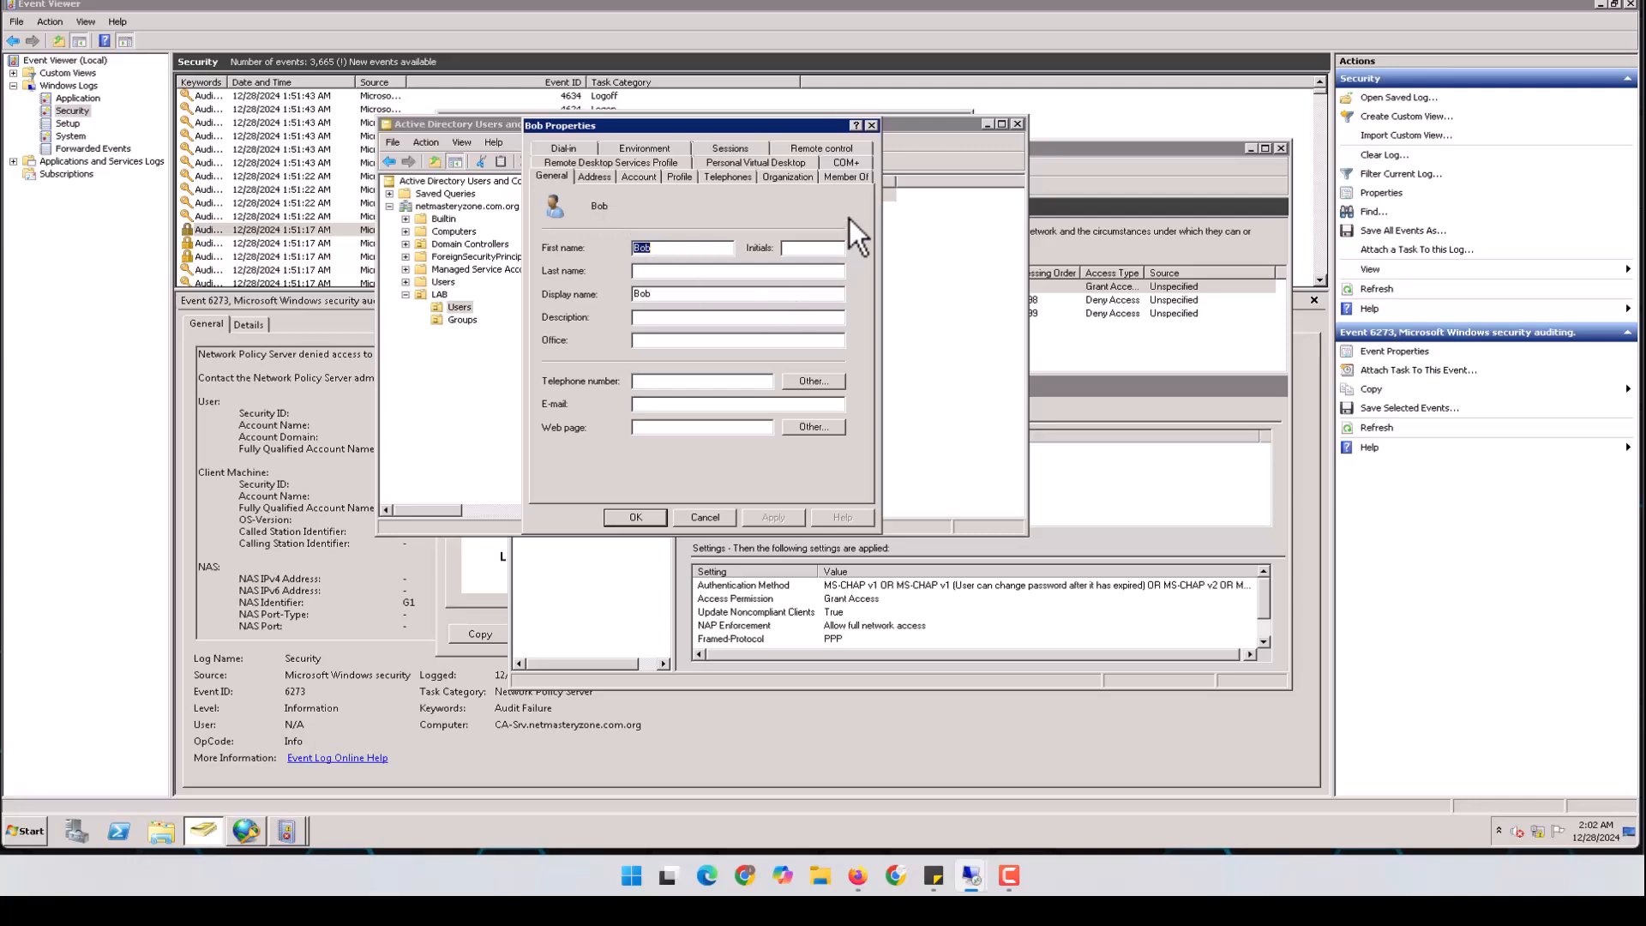
pyautogui.click(847, 176)
pyautogui.click(775, 228)
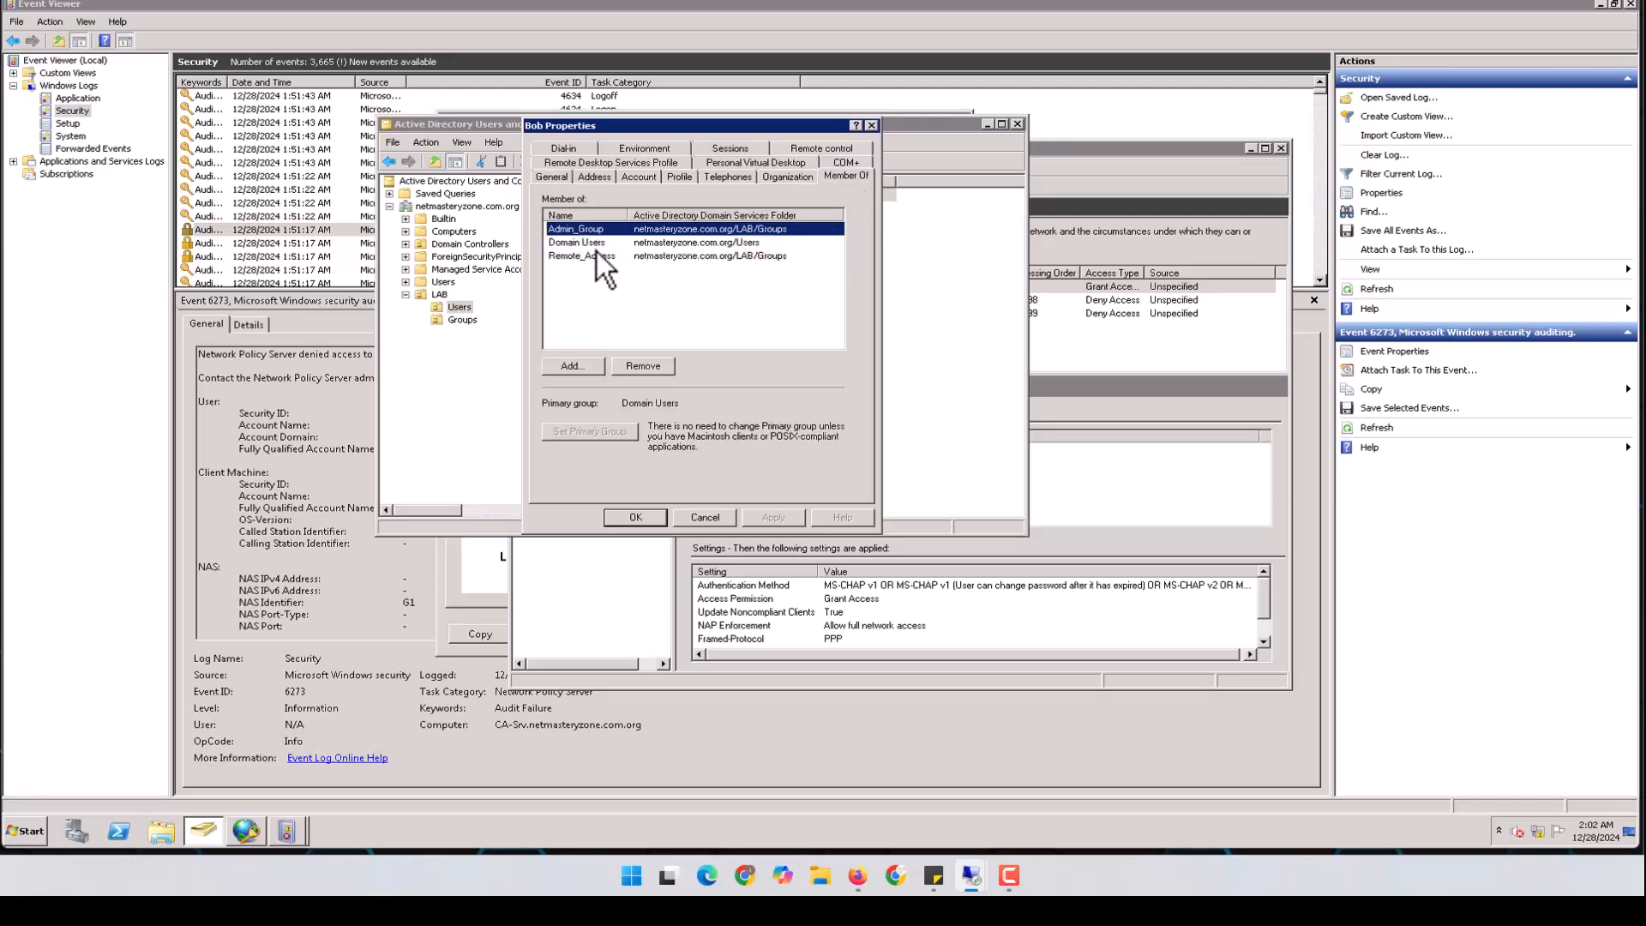
pyautogui.click(642, 367)
pyautogui.click(882, 465)
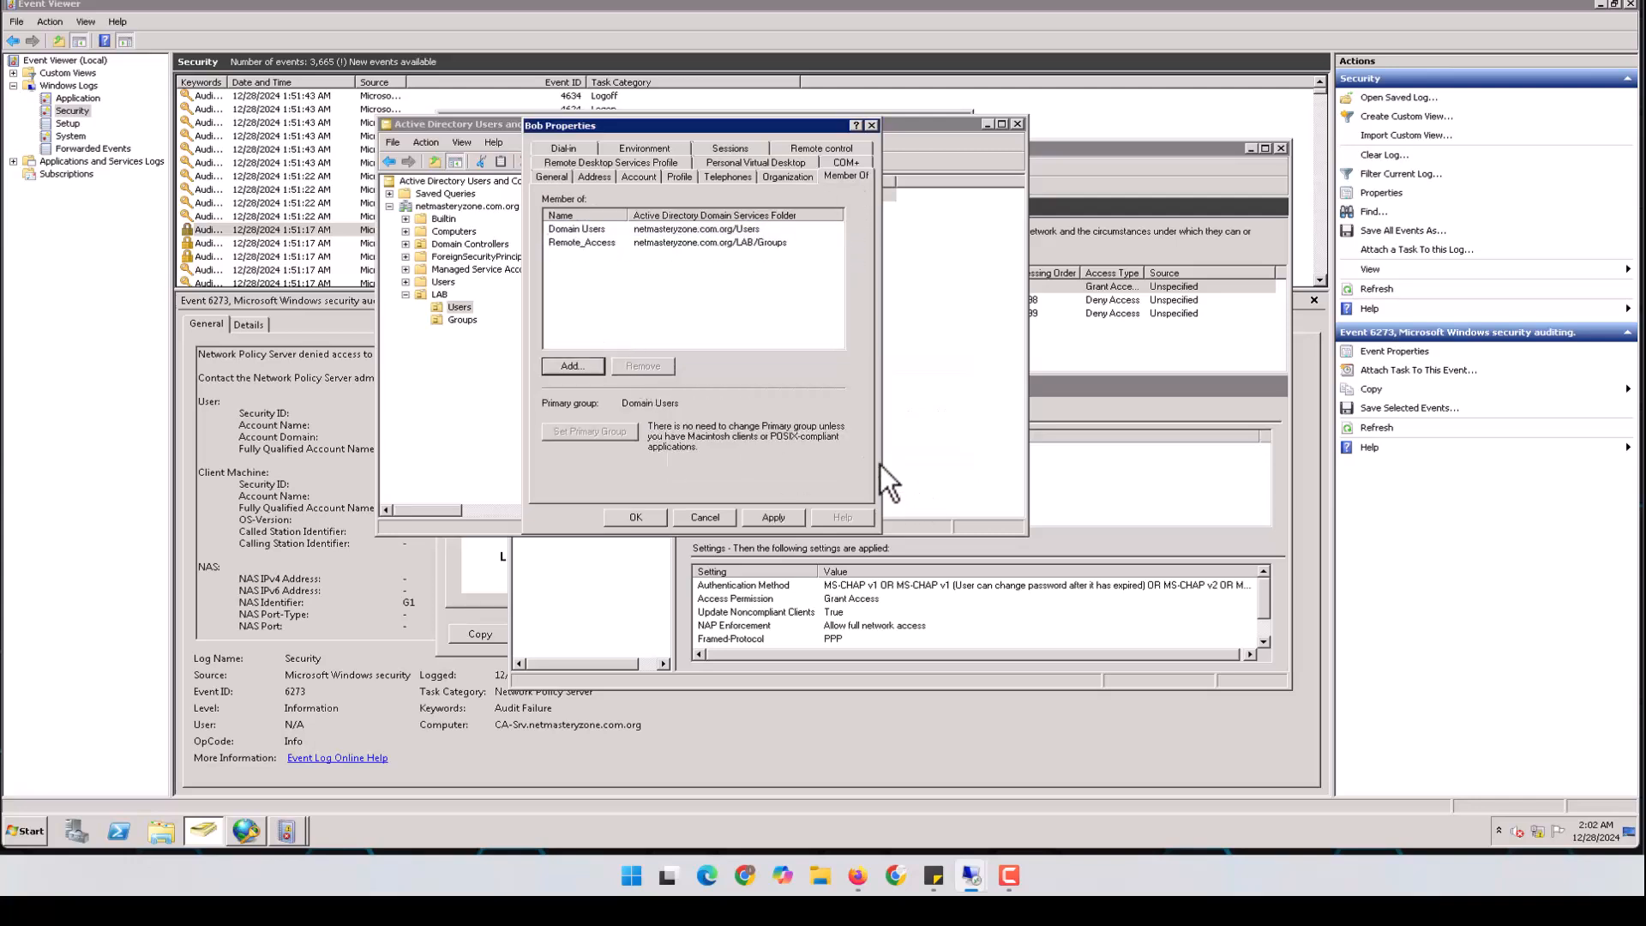
pyautogui.click(643, 518)
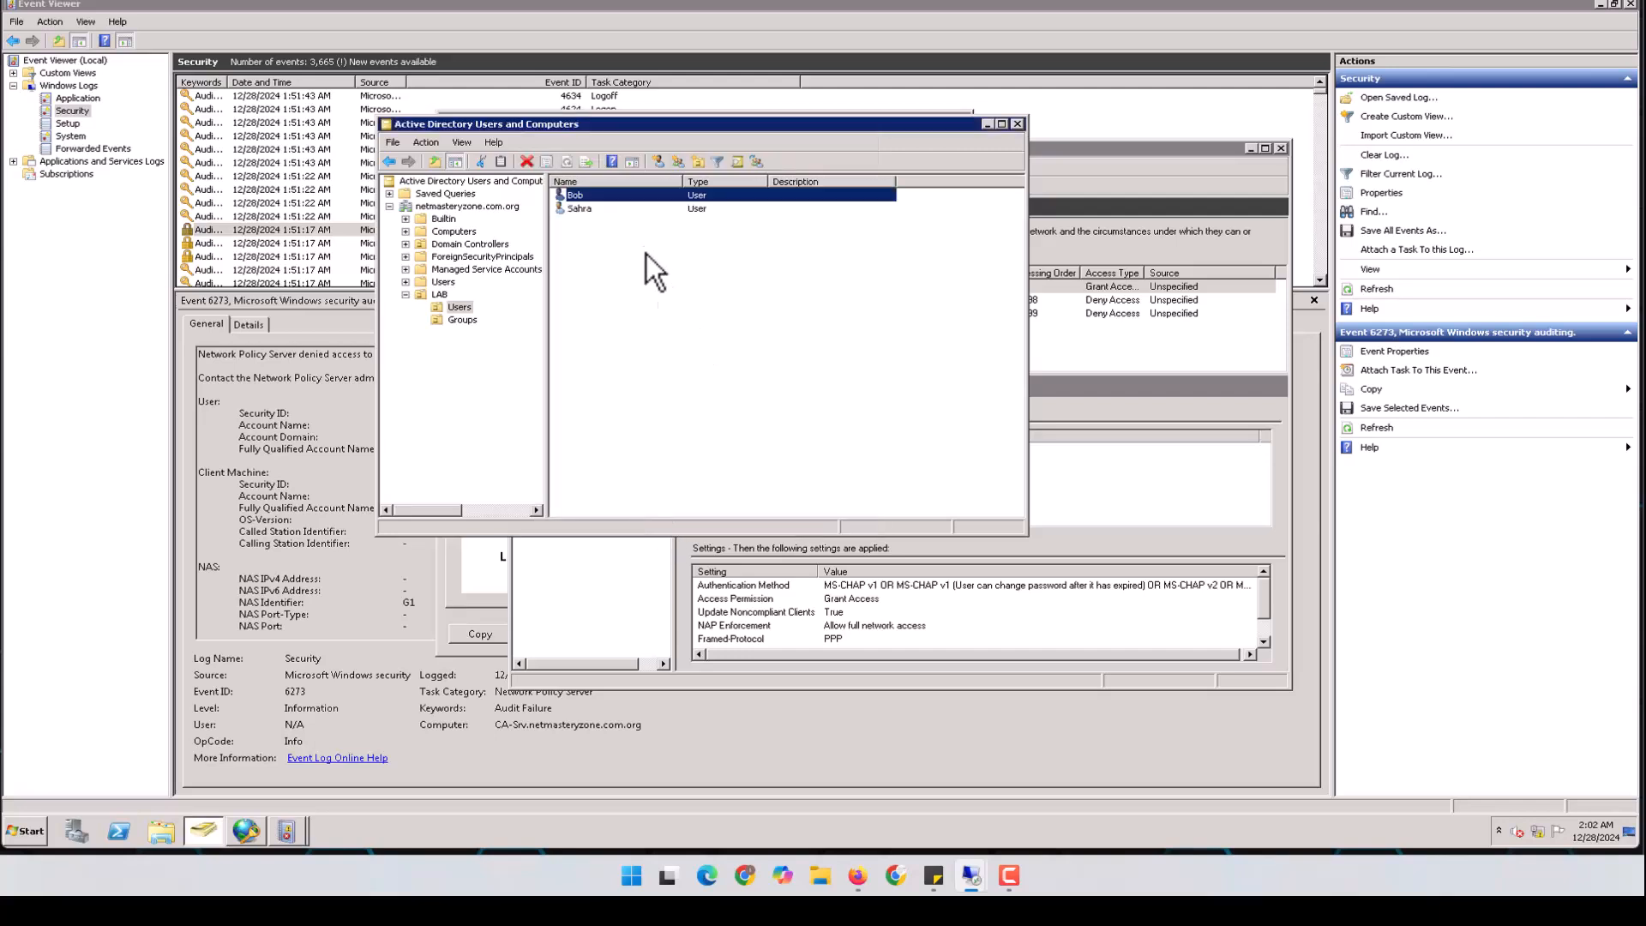
# Check the second LAB user still belongs to Admin_Group, then minimize Active Directory
pyautogui.doubleClick(600, 215)
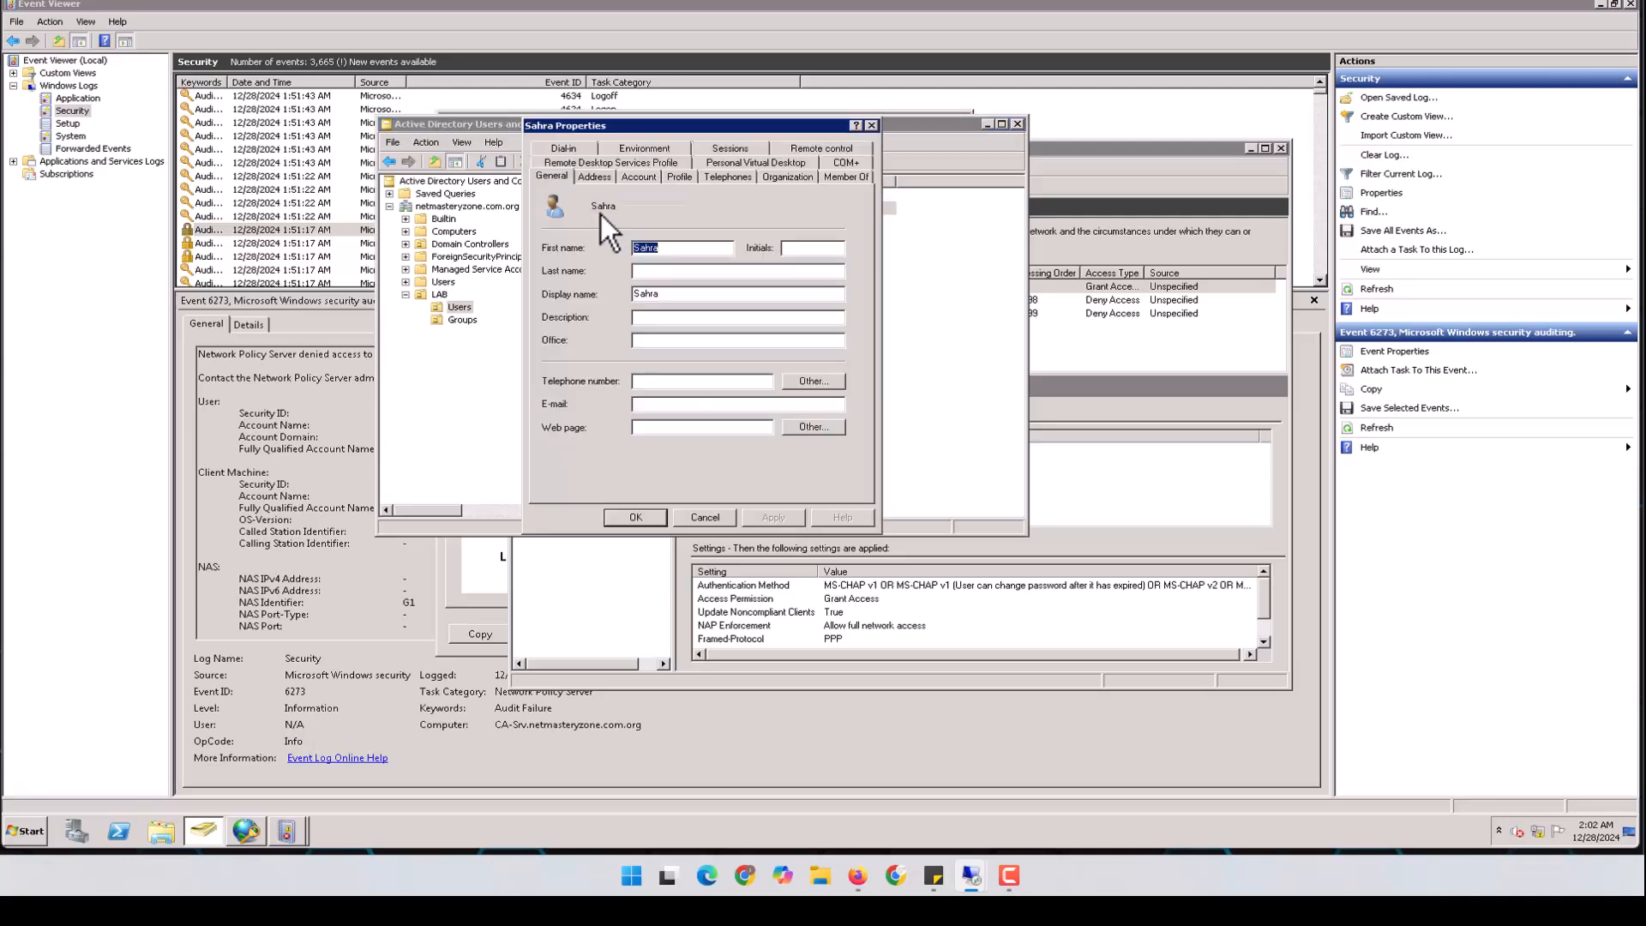
pyautogui.click(846, 176)
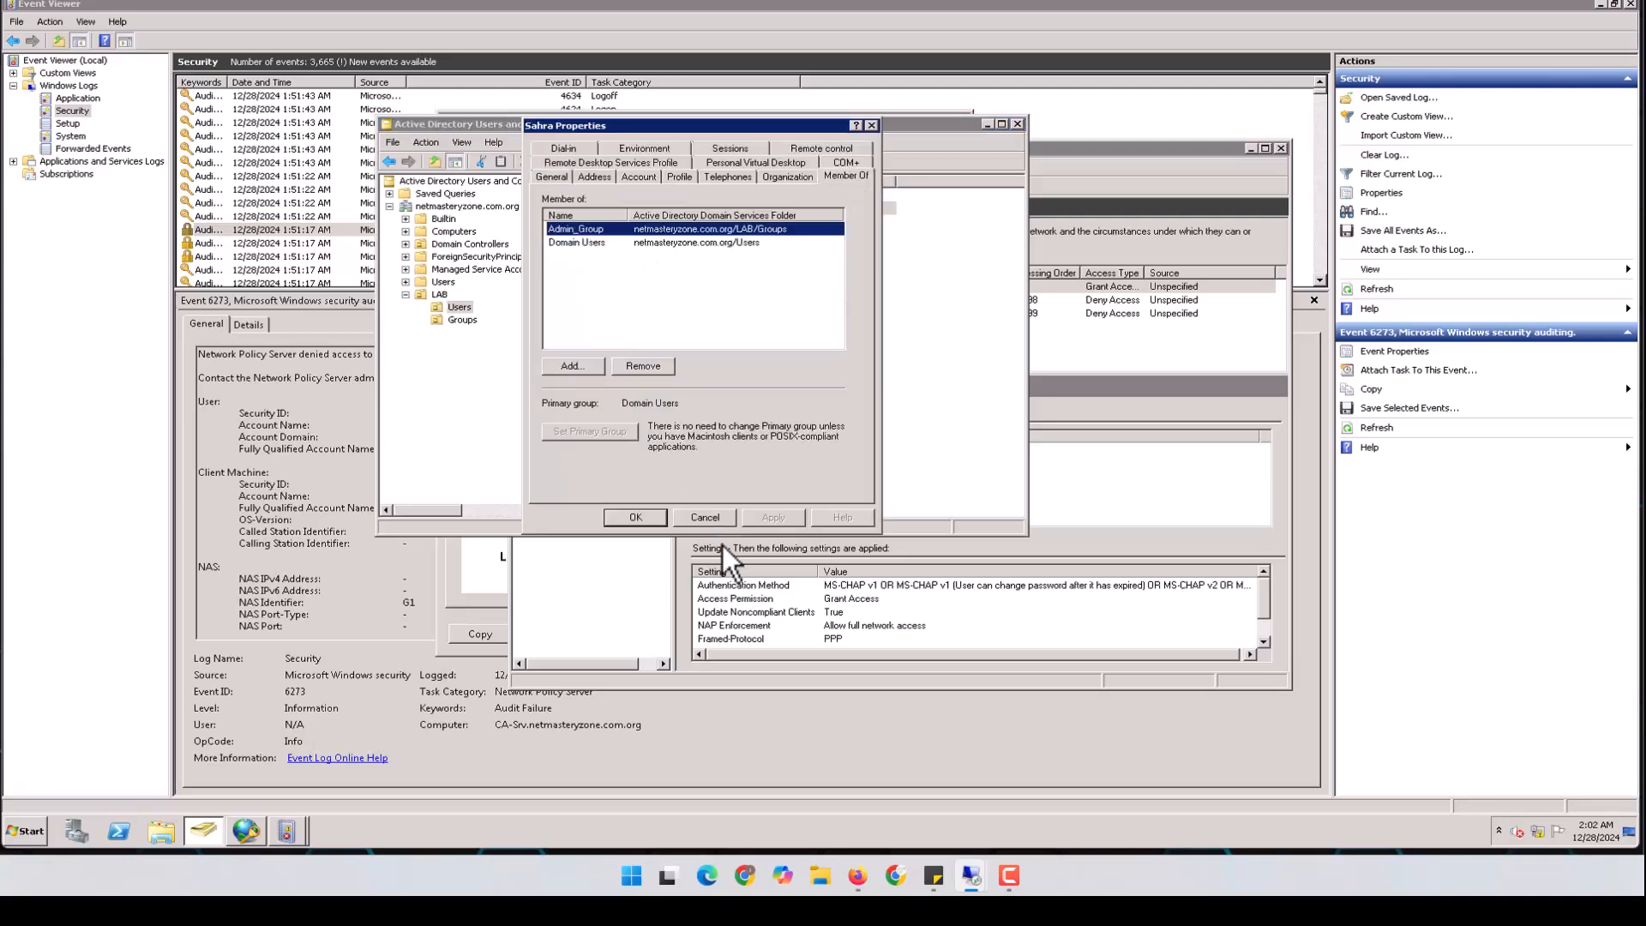
pyautogui.click(705, 517)
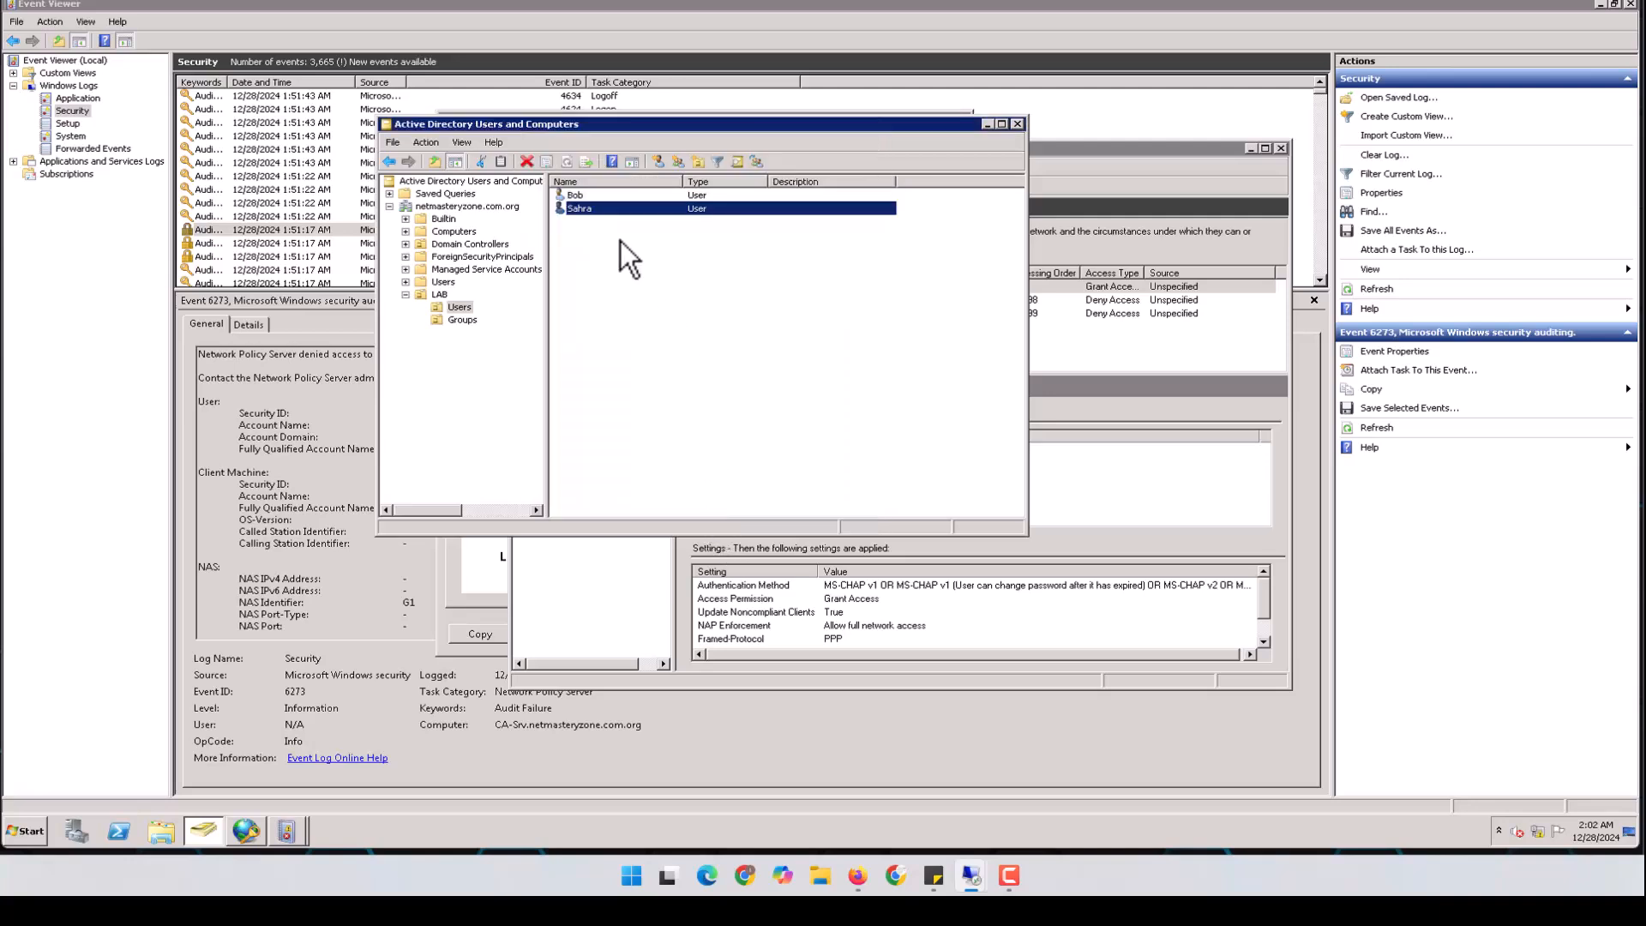
pyautogui.click(591, 198)
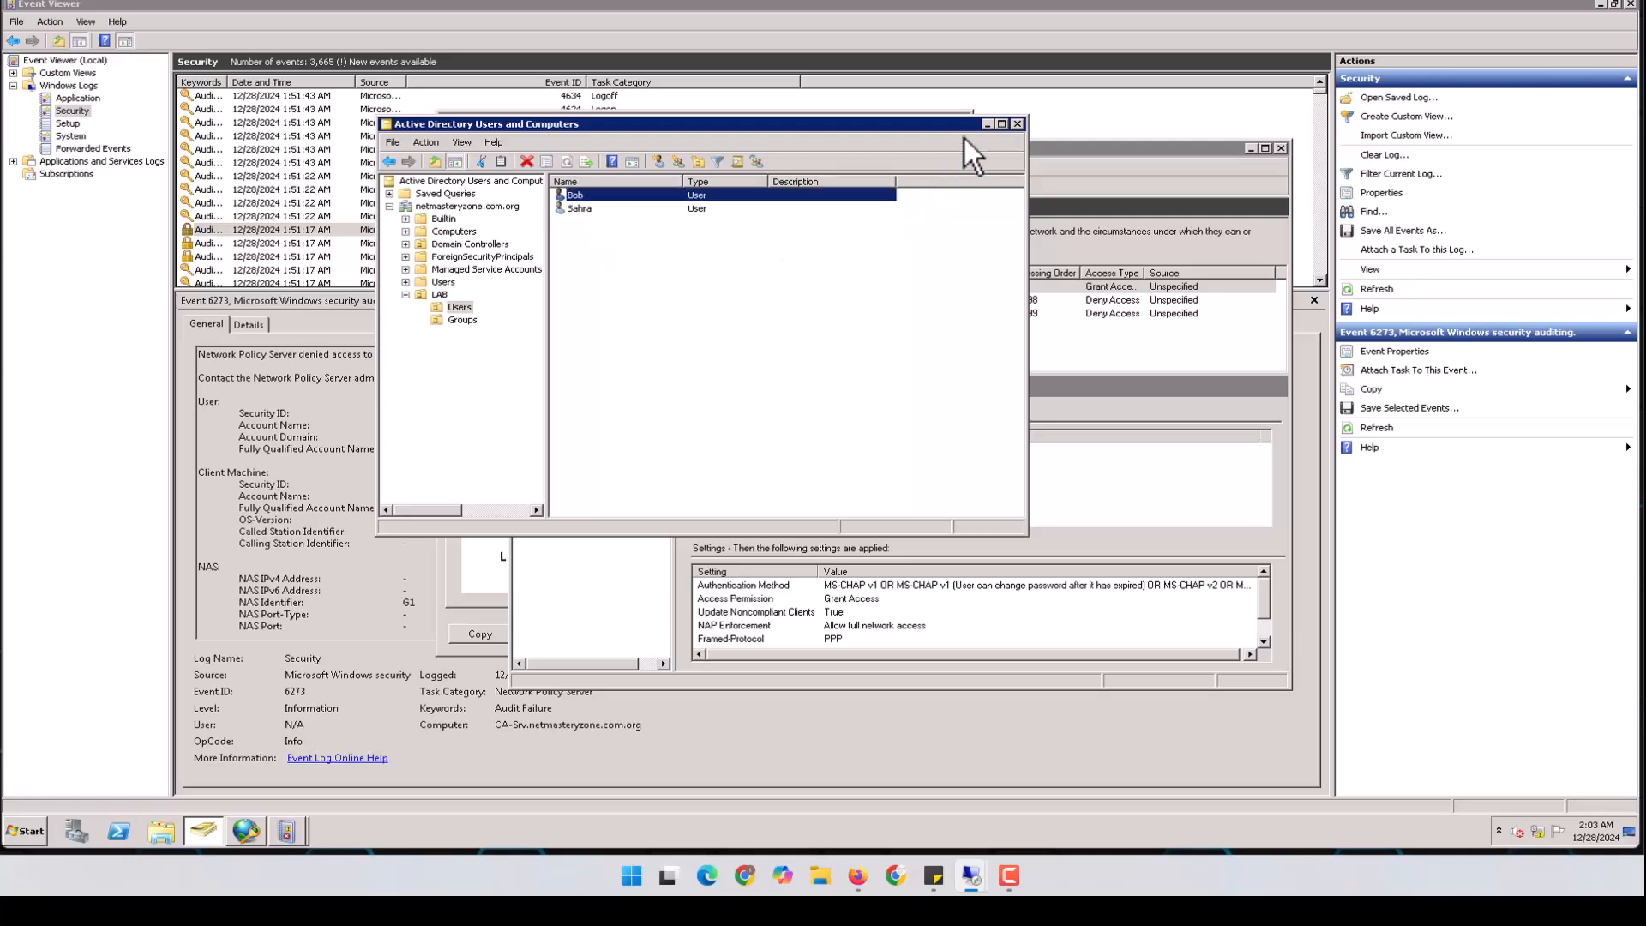
pyautogui.click(988, 123)
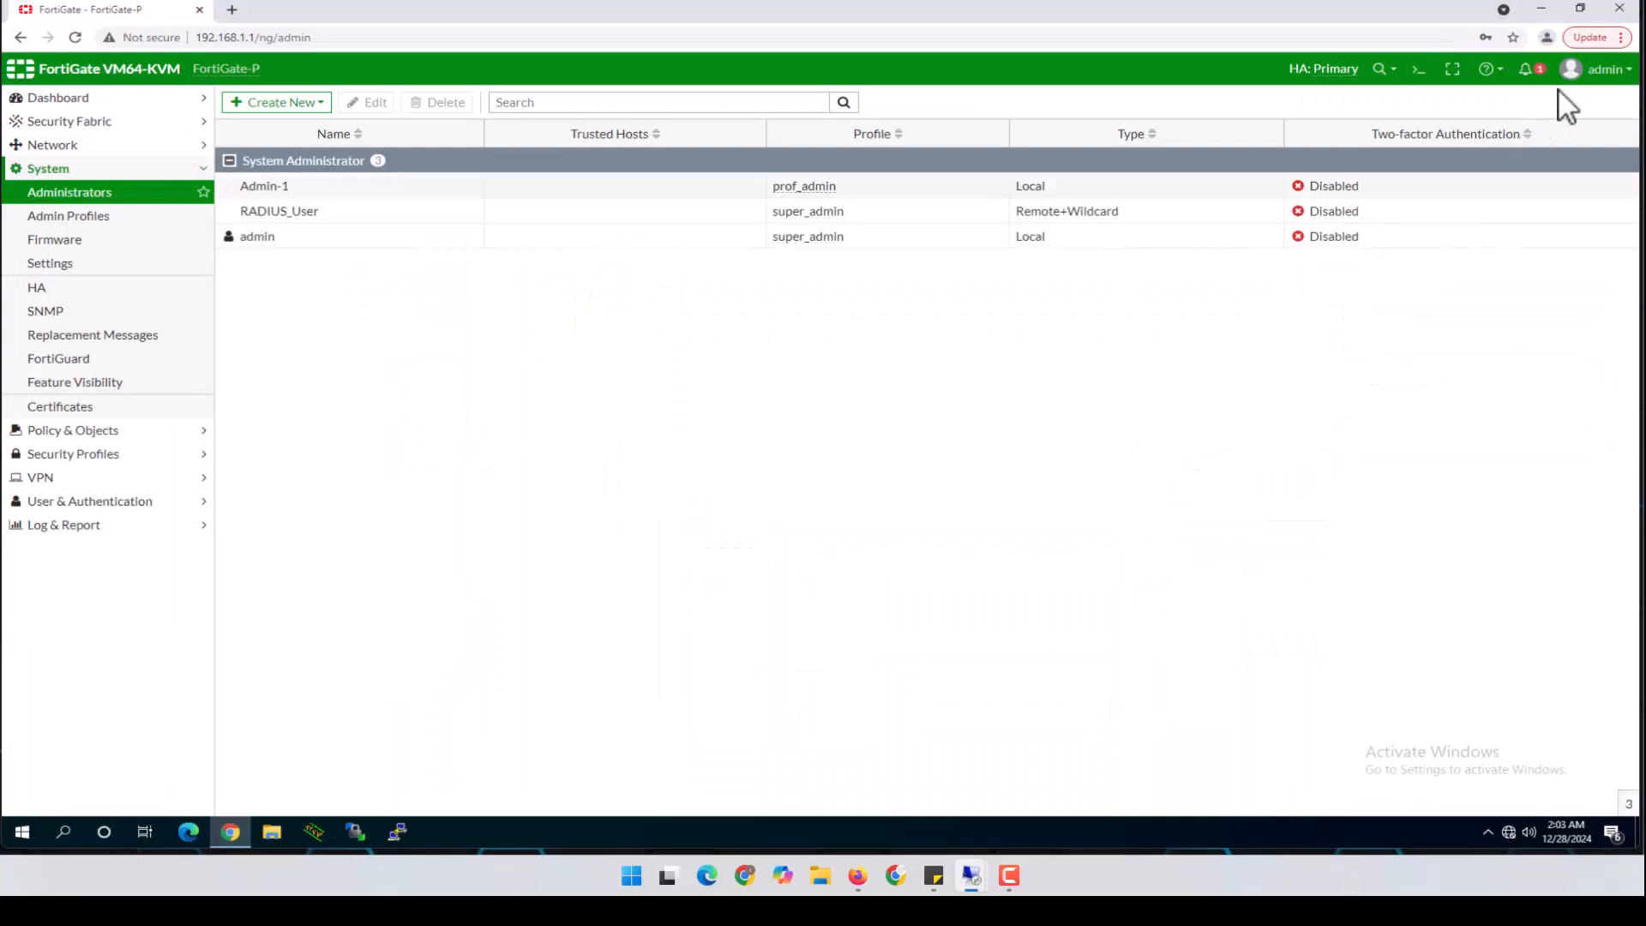
# Log out of FortiGate and attempt login with the removed non-member user, which fails
pyautogui.click(1599, 72)
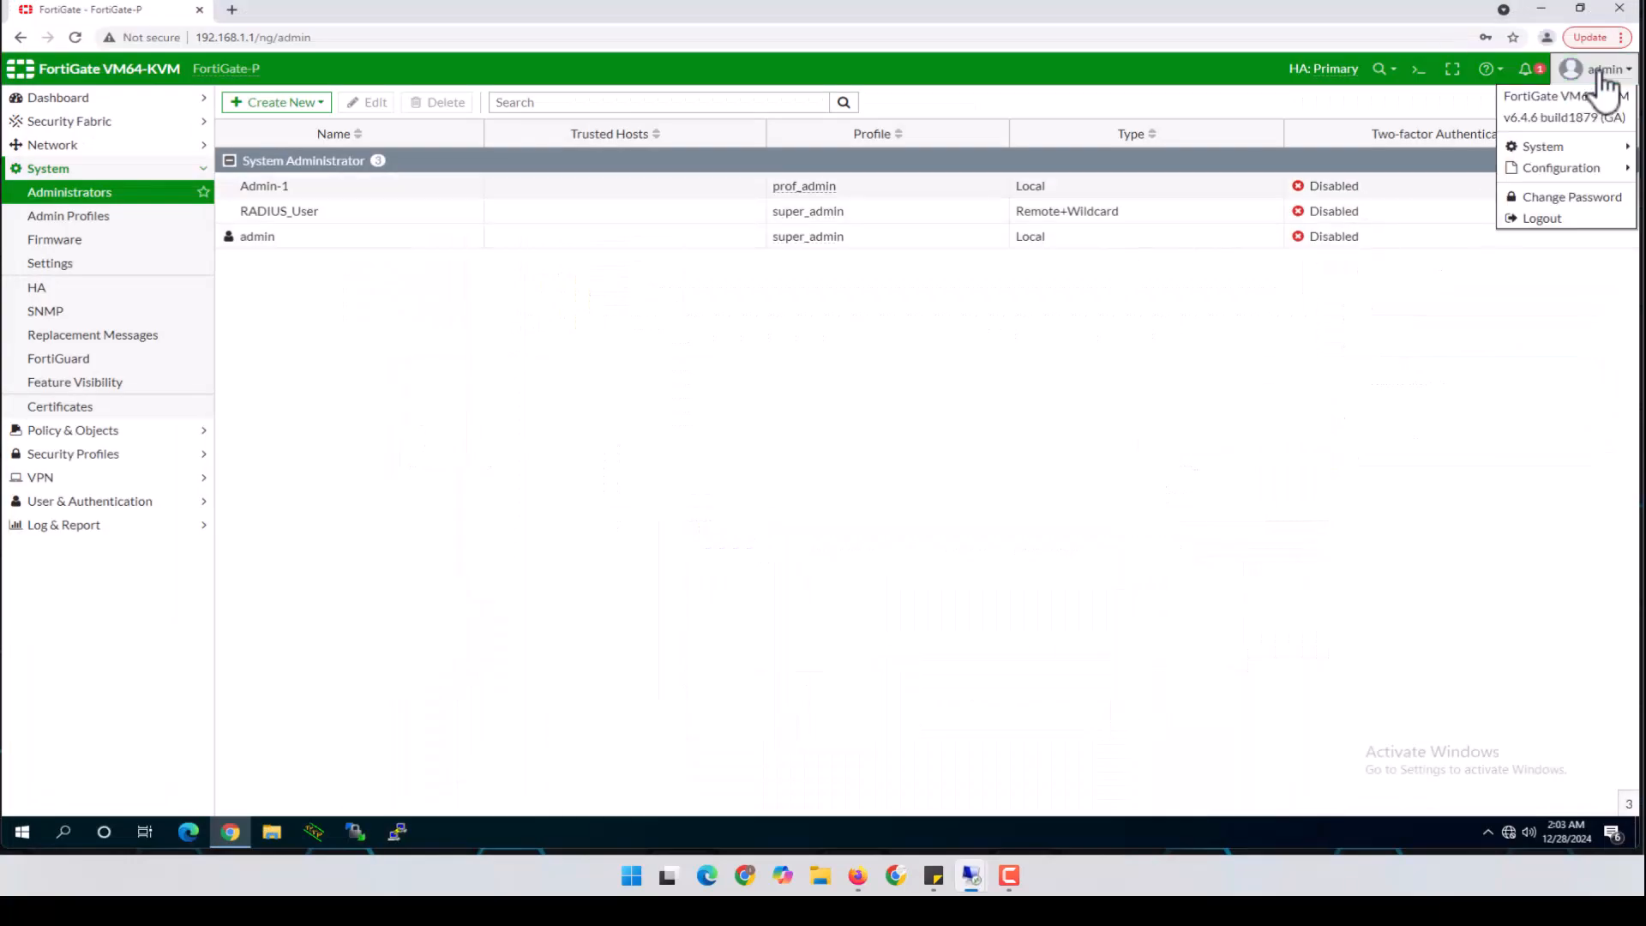
pyautogui.click(1533, 219)
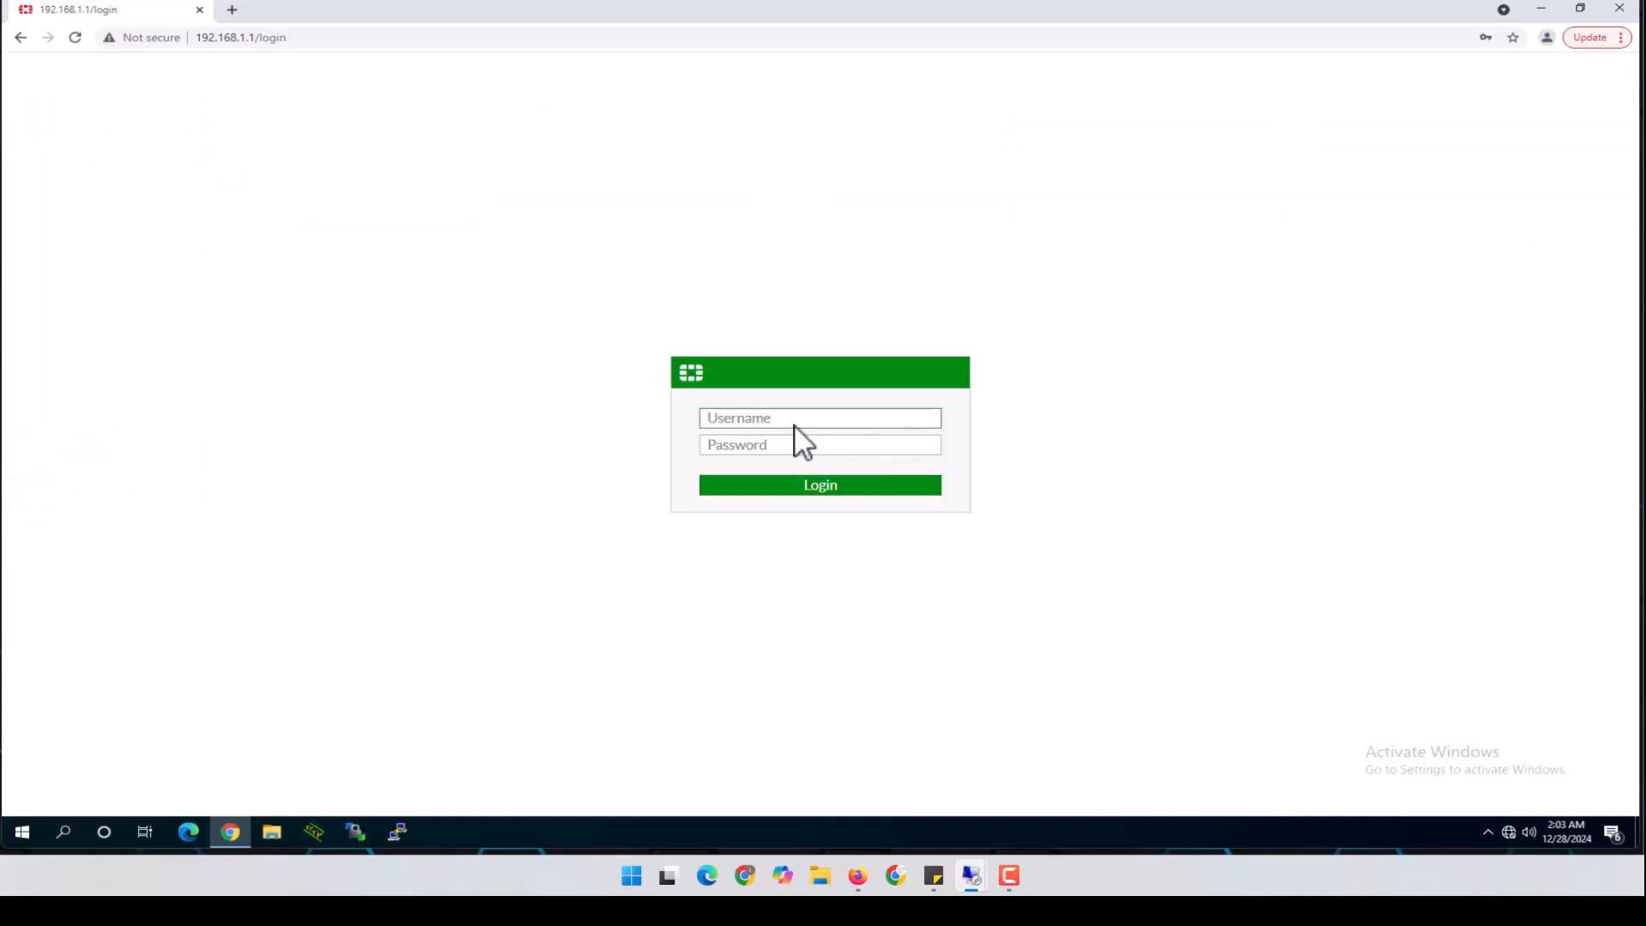
pyautogui.click(793, 425)
pyautogui.write('Bob')
pyautogui.press('Tab')
pyautogui.write('pa')
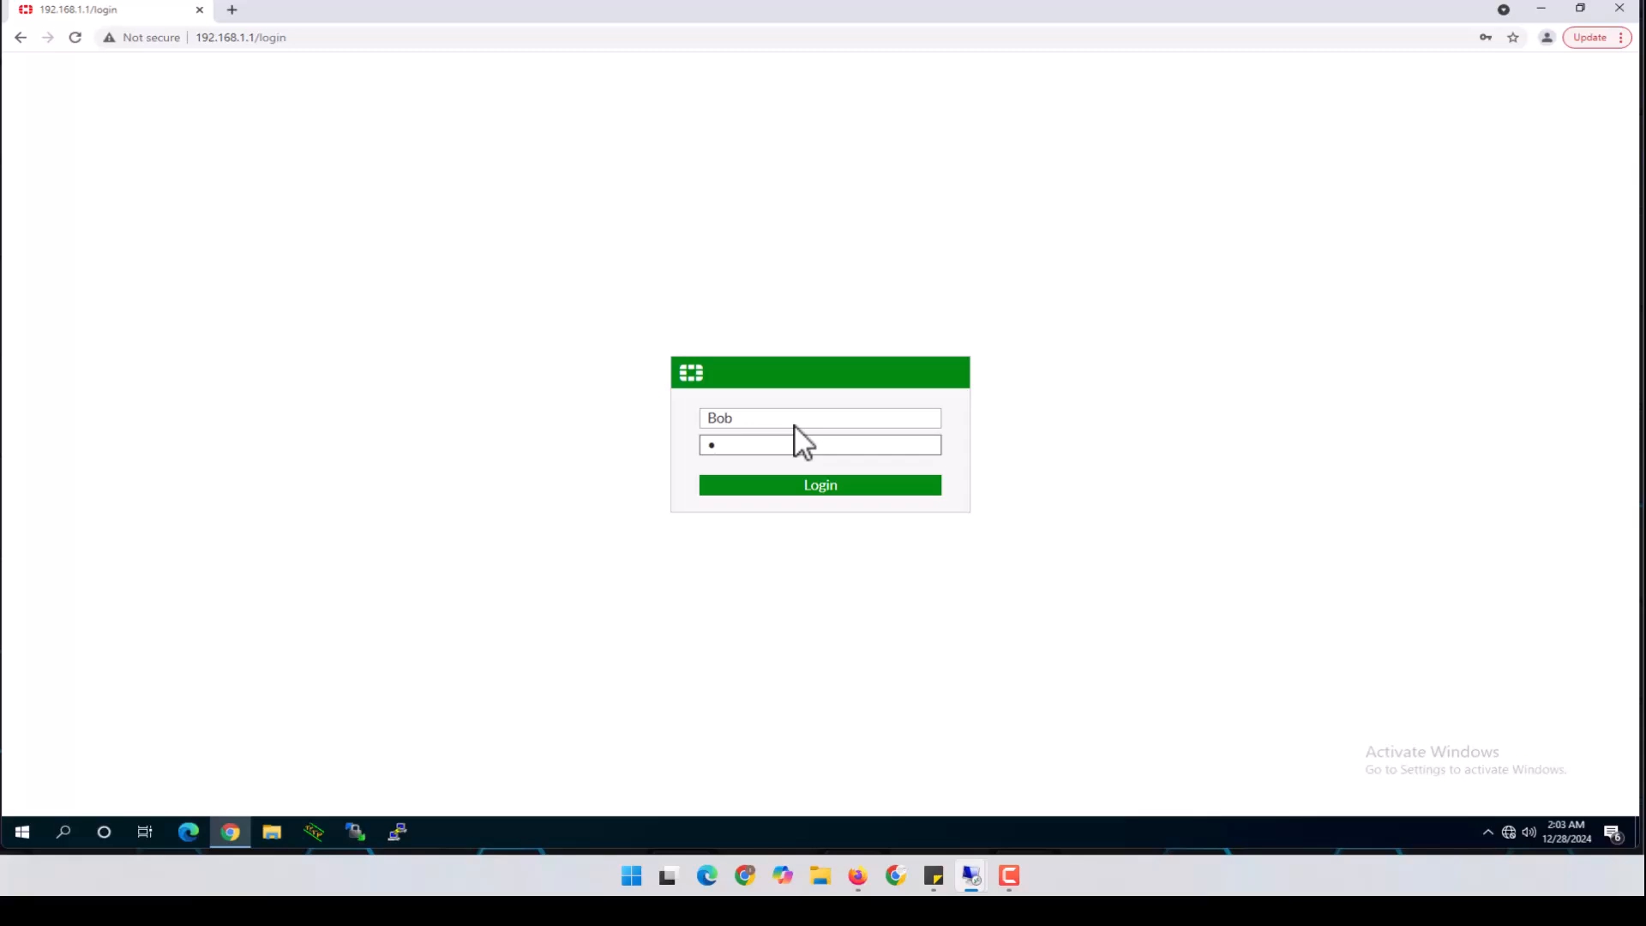
pyautogui.write('ssword')
pyautogui.click(814, 487)
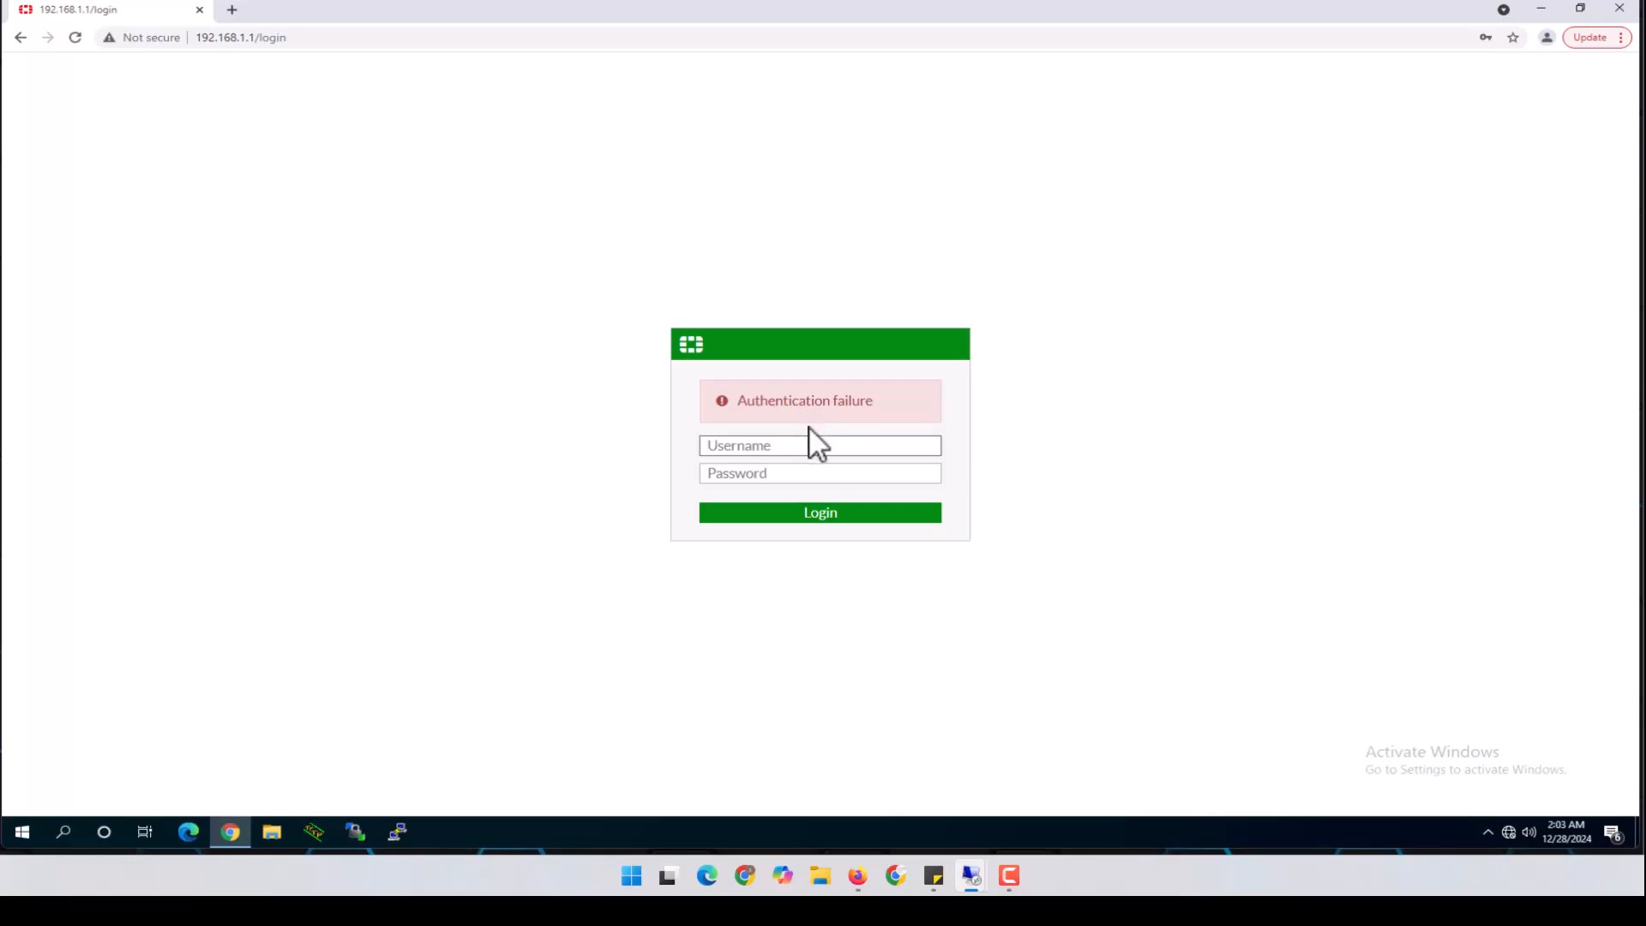
# Log in with the Admin_Group member's username and password
pyautogui.write('Sahra')
pyautogui.press('Tab')
pyautogui.write('p*****')
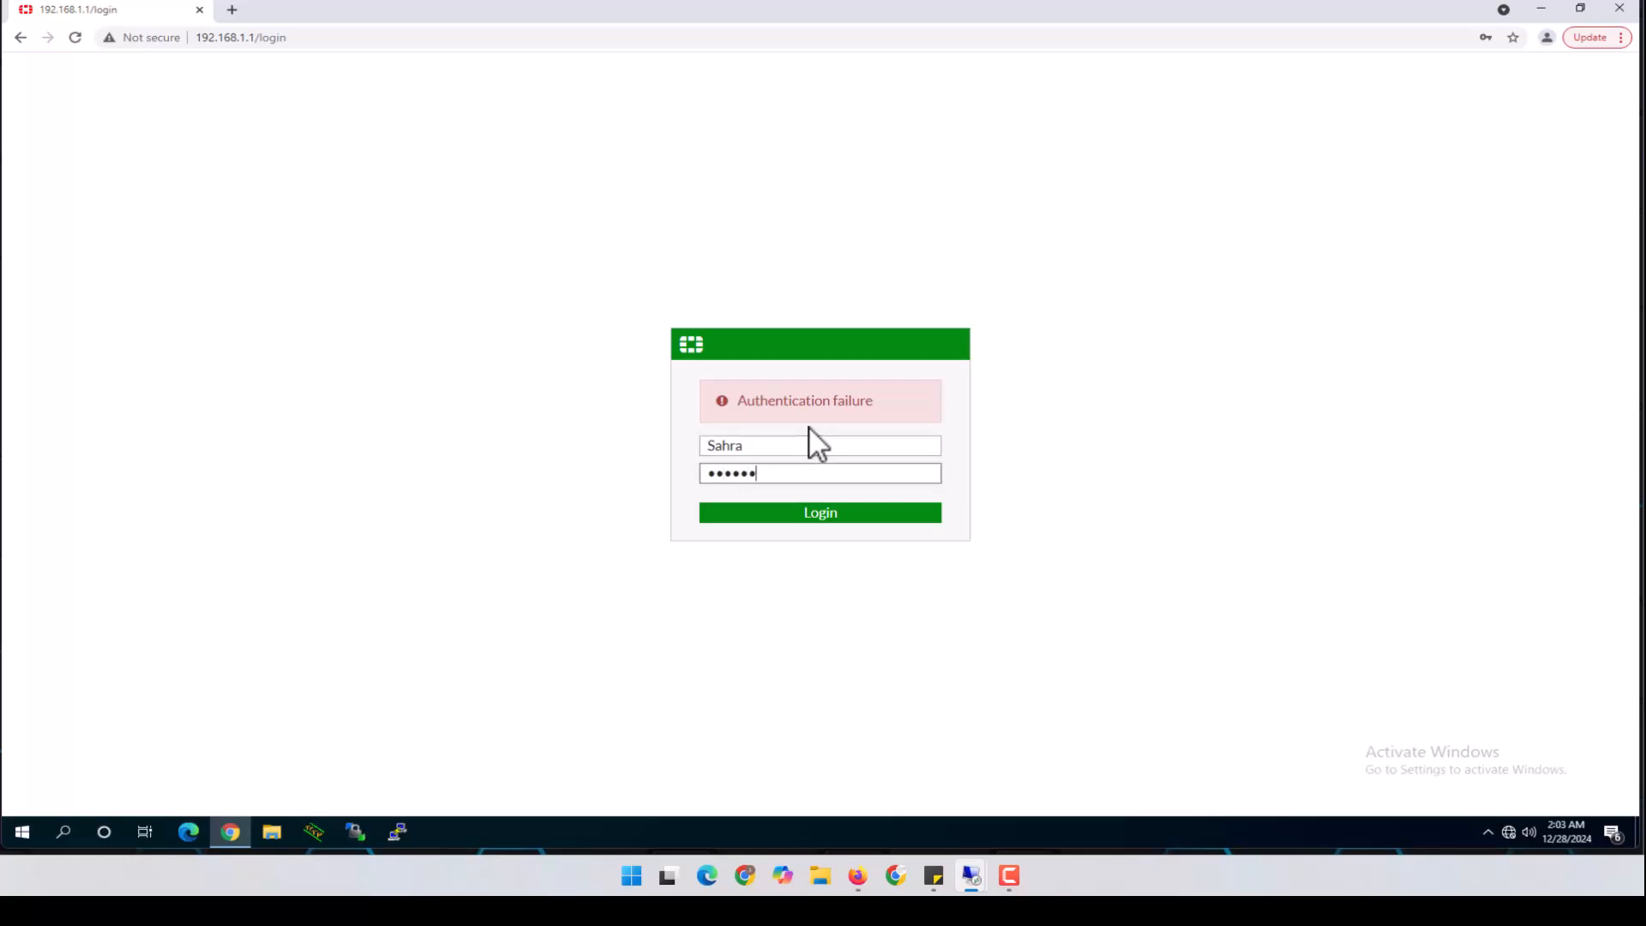
pyautogui.write('**')
pyautogui.click(825, 513)
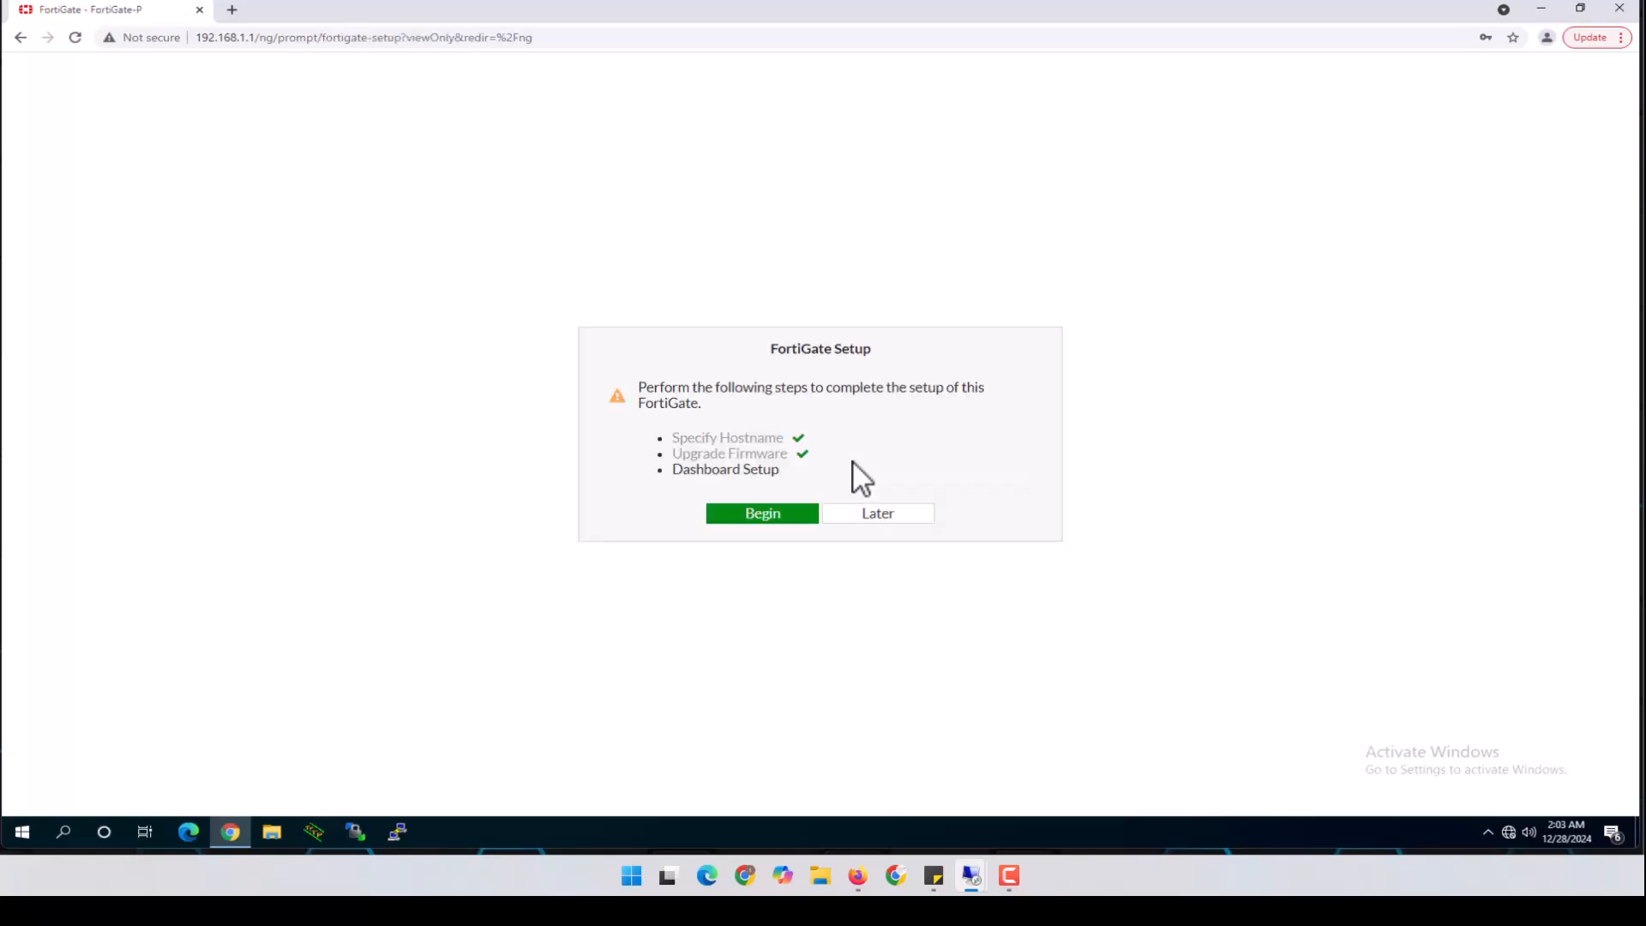
# Postpone FortiGate Setup and dismiss the FortiOS 6.4.6 notice permanently
pyautogui.click(900, 515)
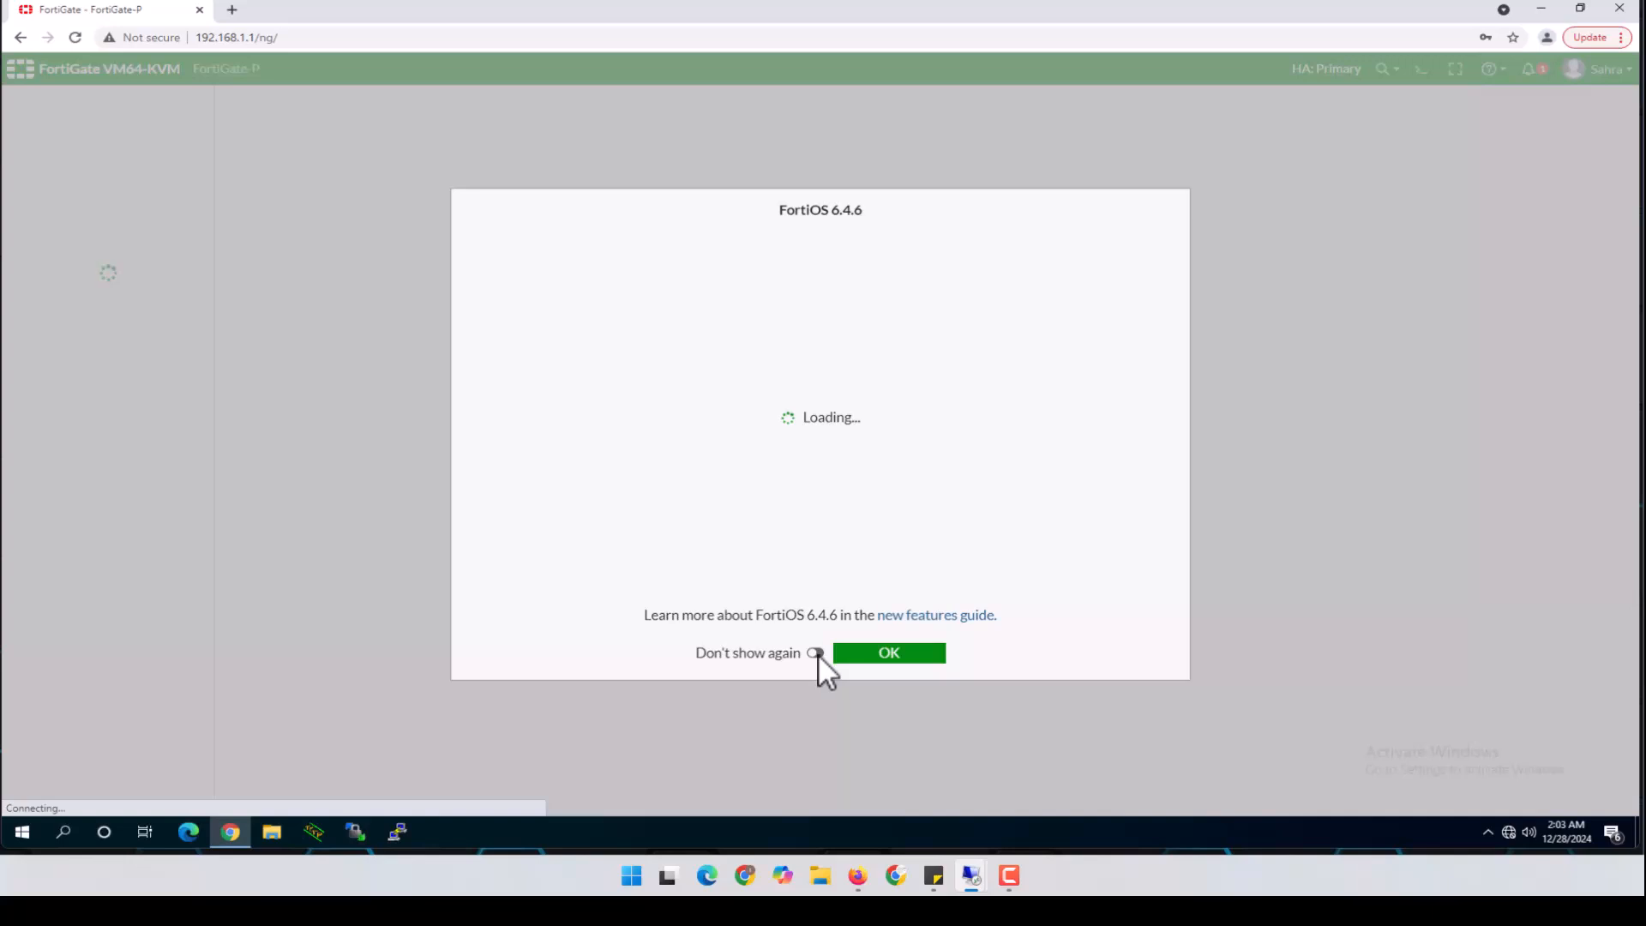
pyautogui.click(816, 653)
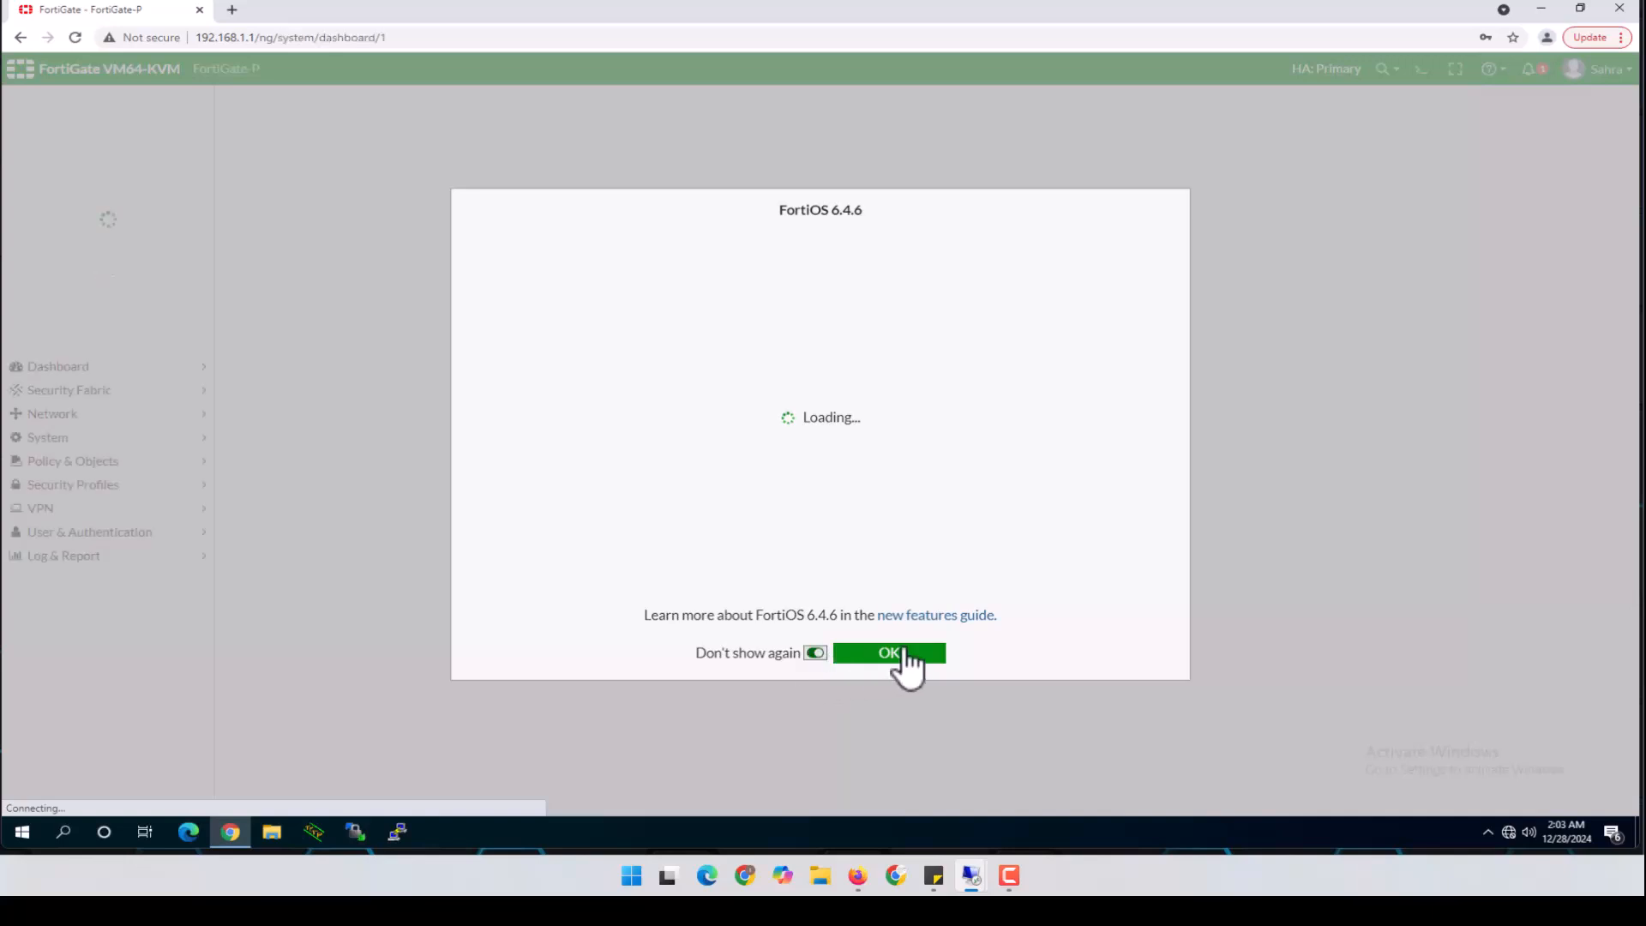
pyautogui.click(903, 653)
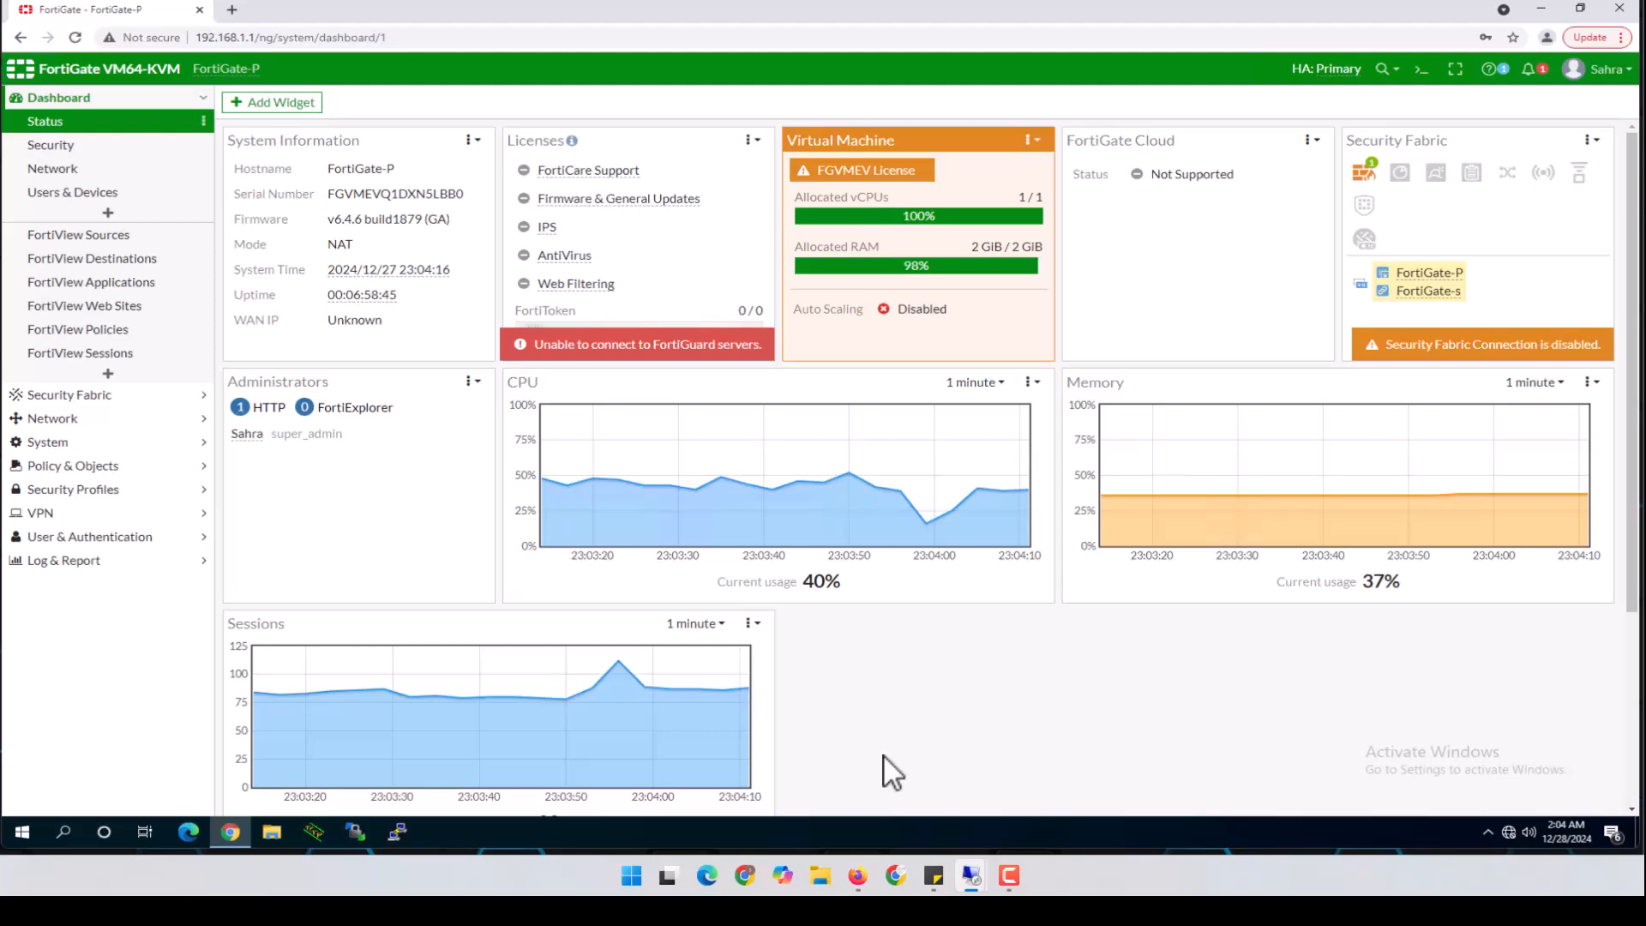
# On the remote server, refresh Event Viewer's Security log and open event 6278
pyautogui.moveTo(967, 883)
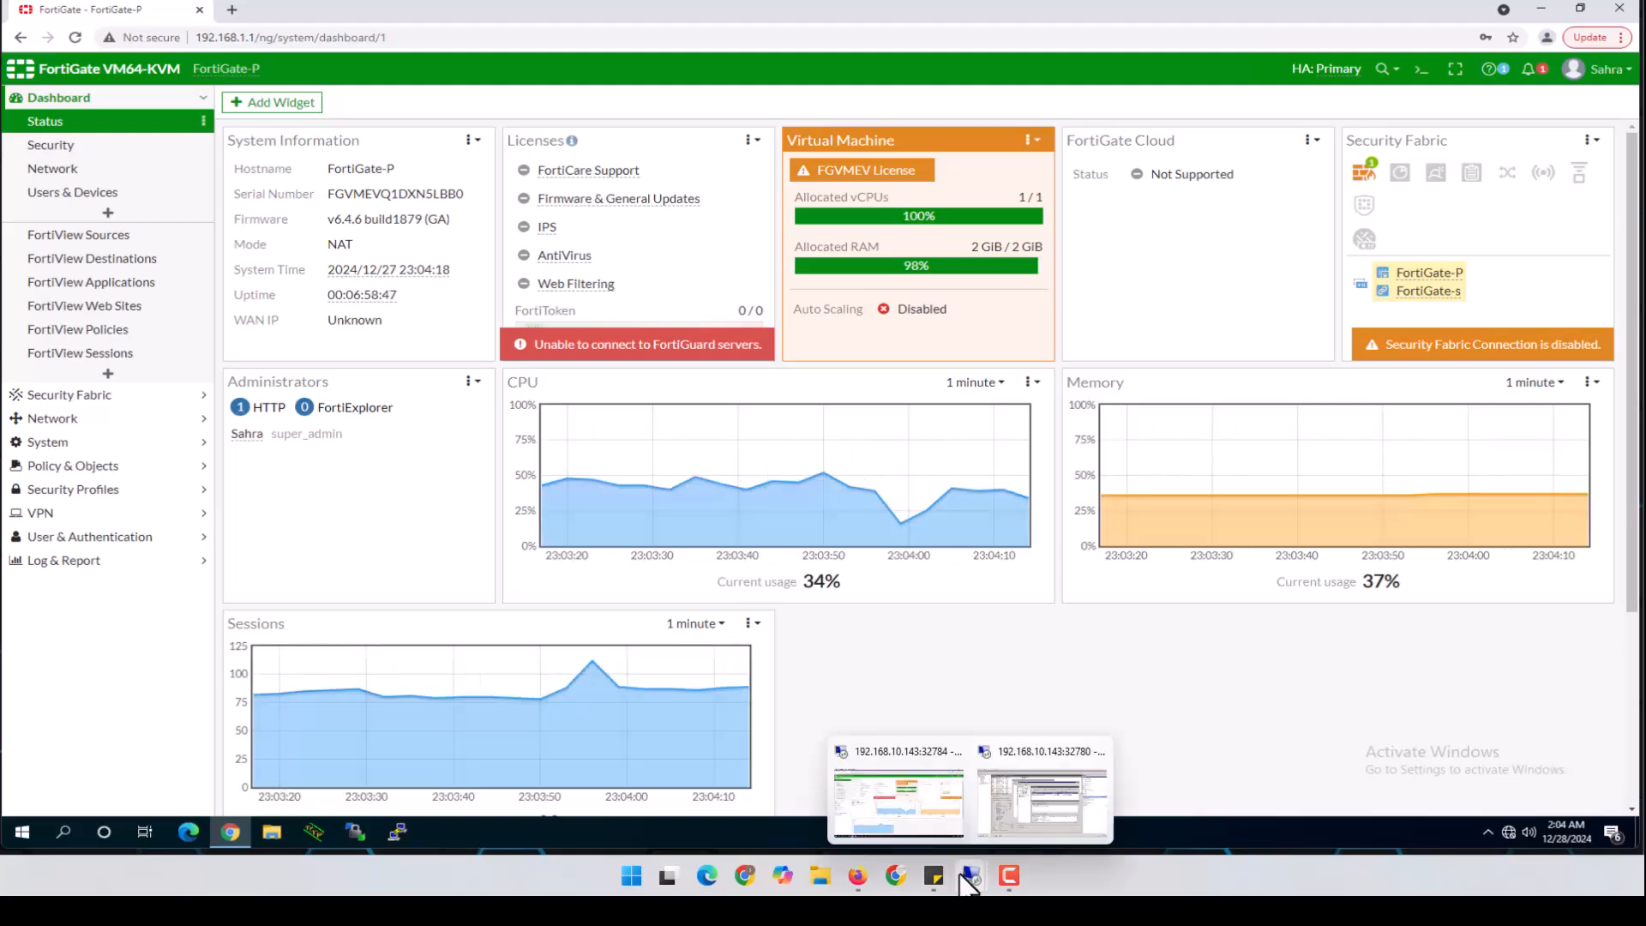
pyautogui.click(1005, 784)
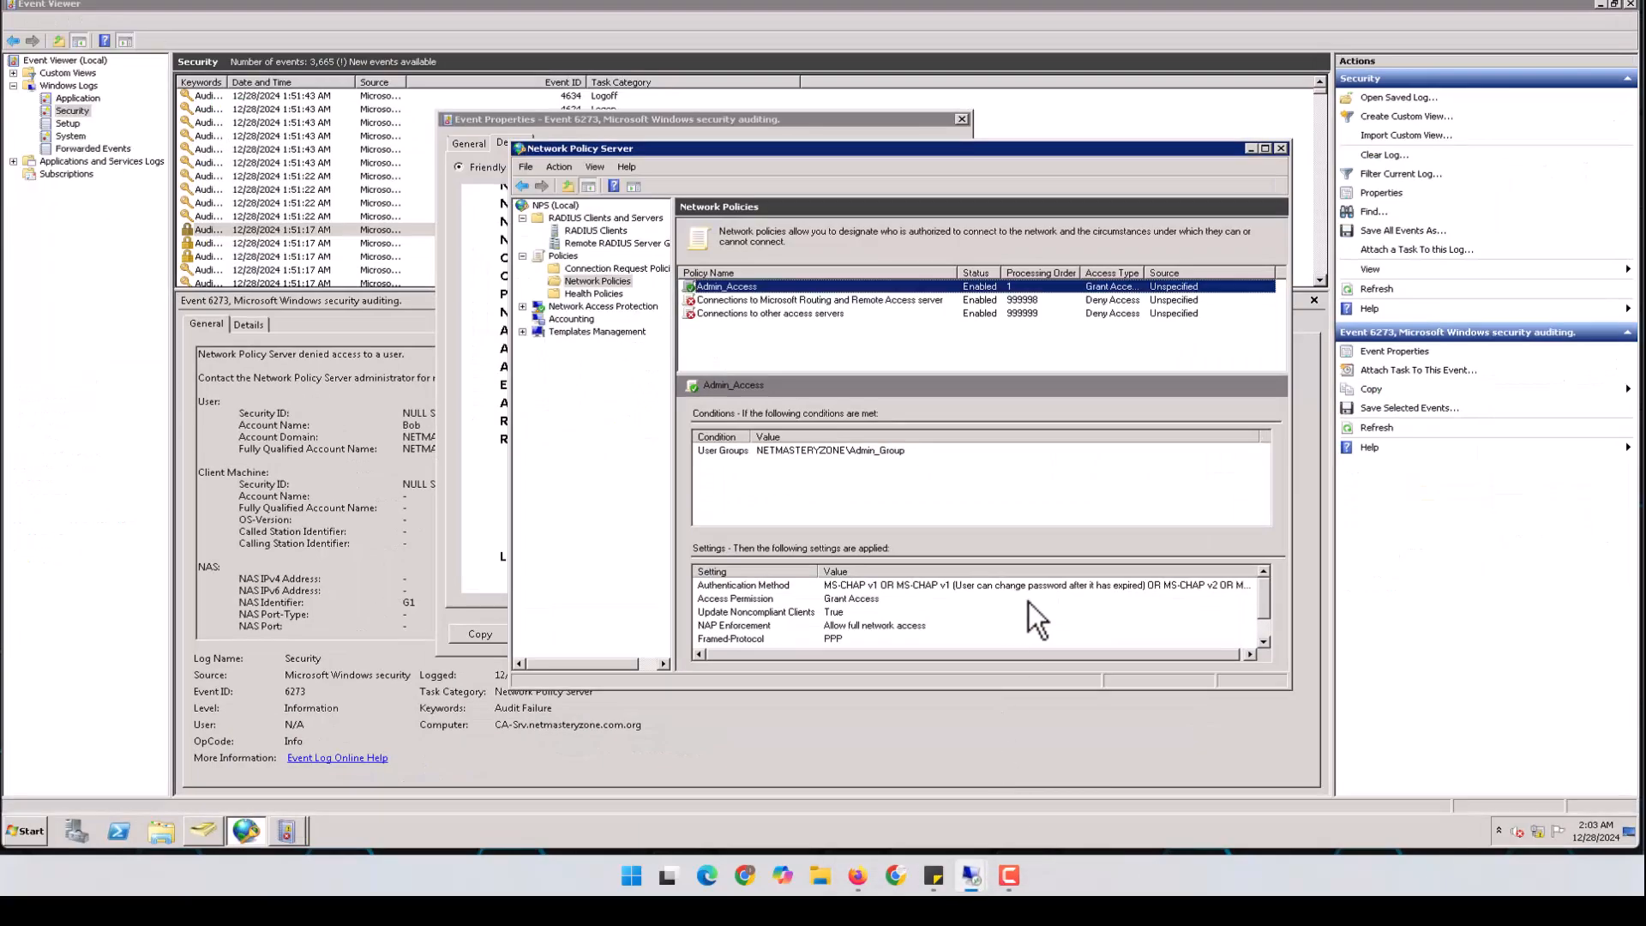
pyautogui.click(671, 22)
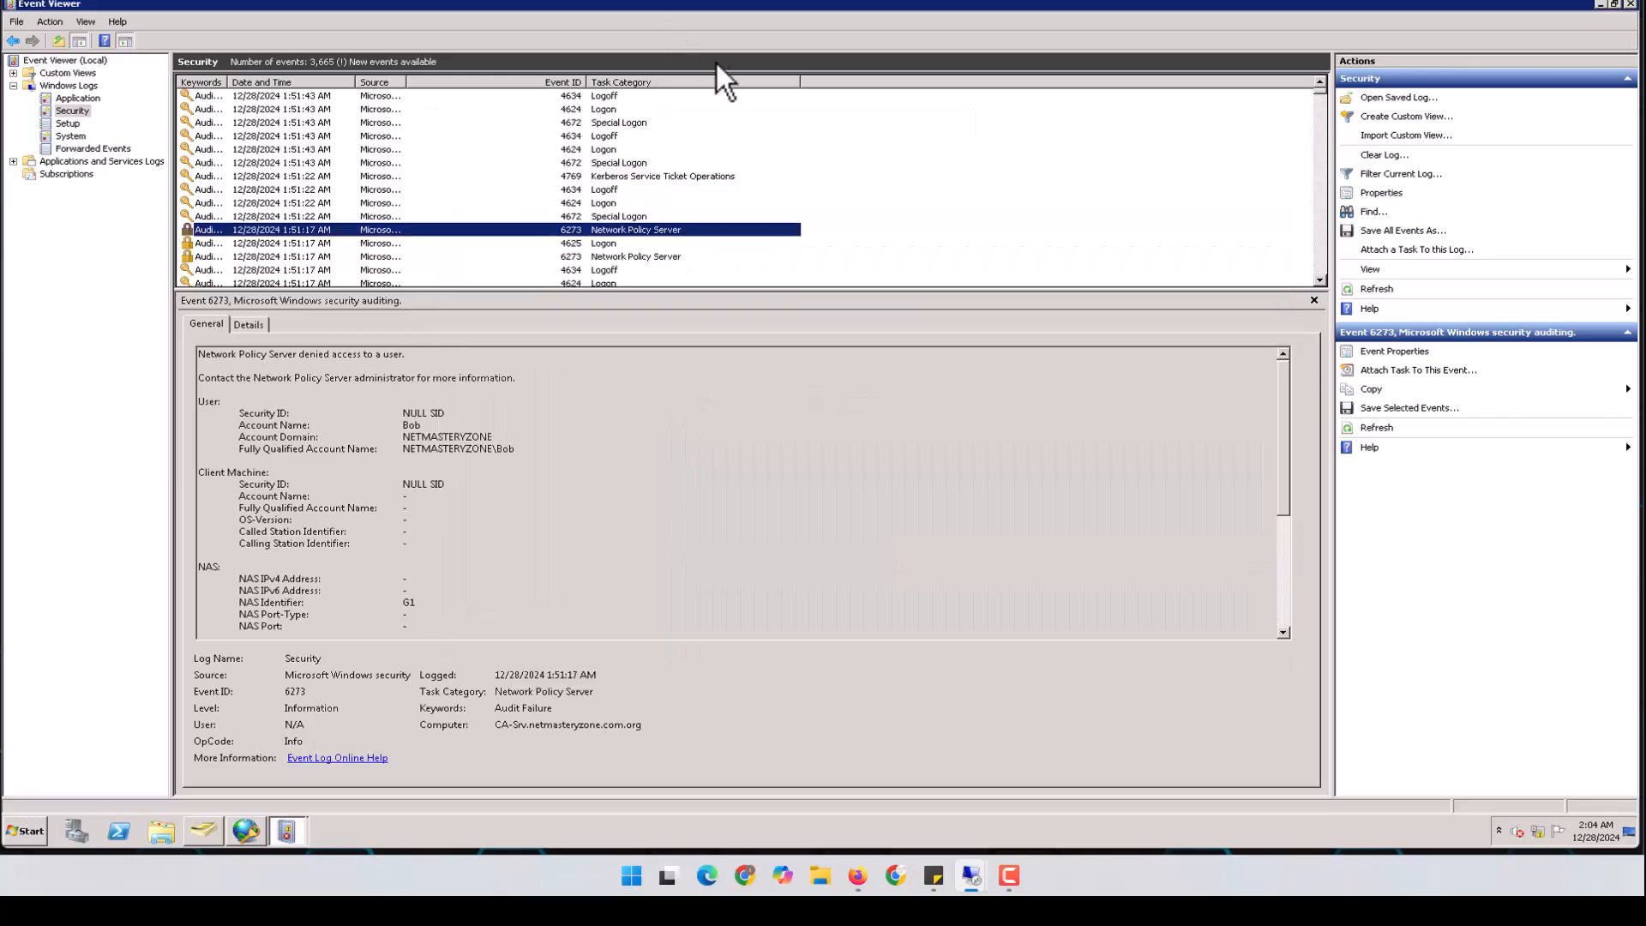
pyautogui.click(81, 112)
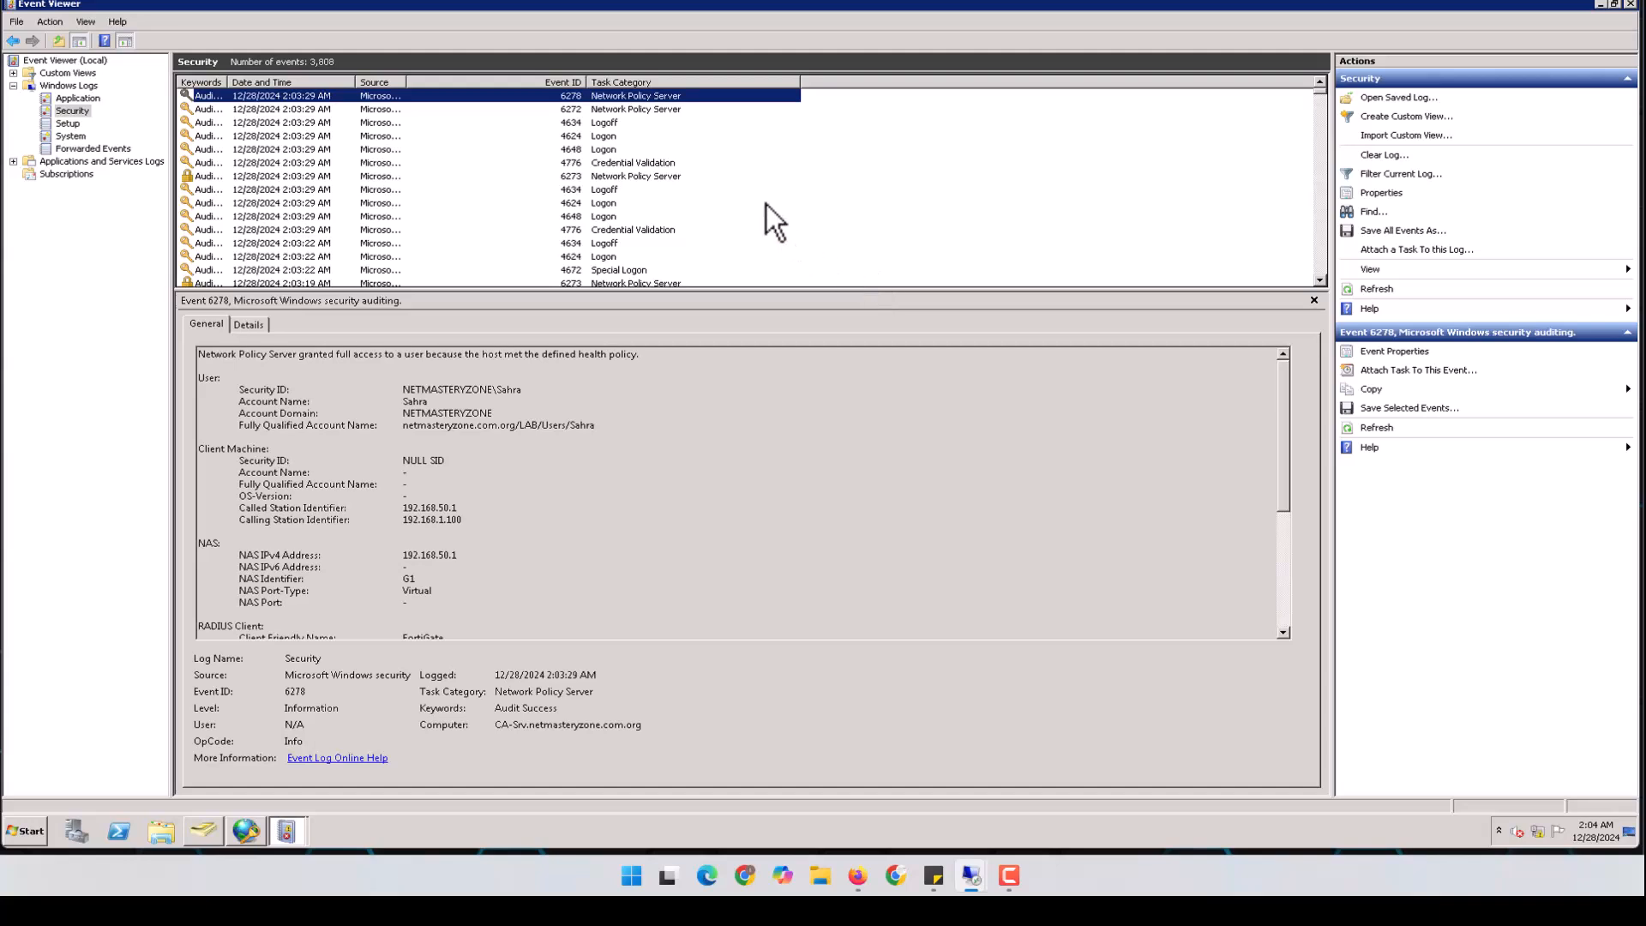
pyautogui.doubleClick(648, 96)
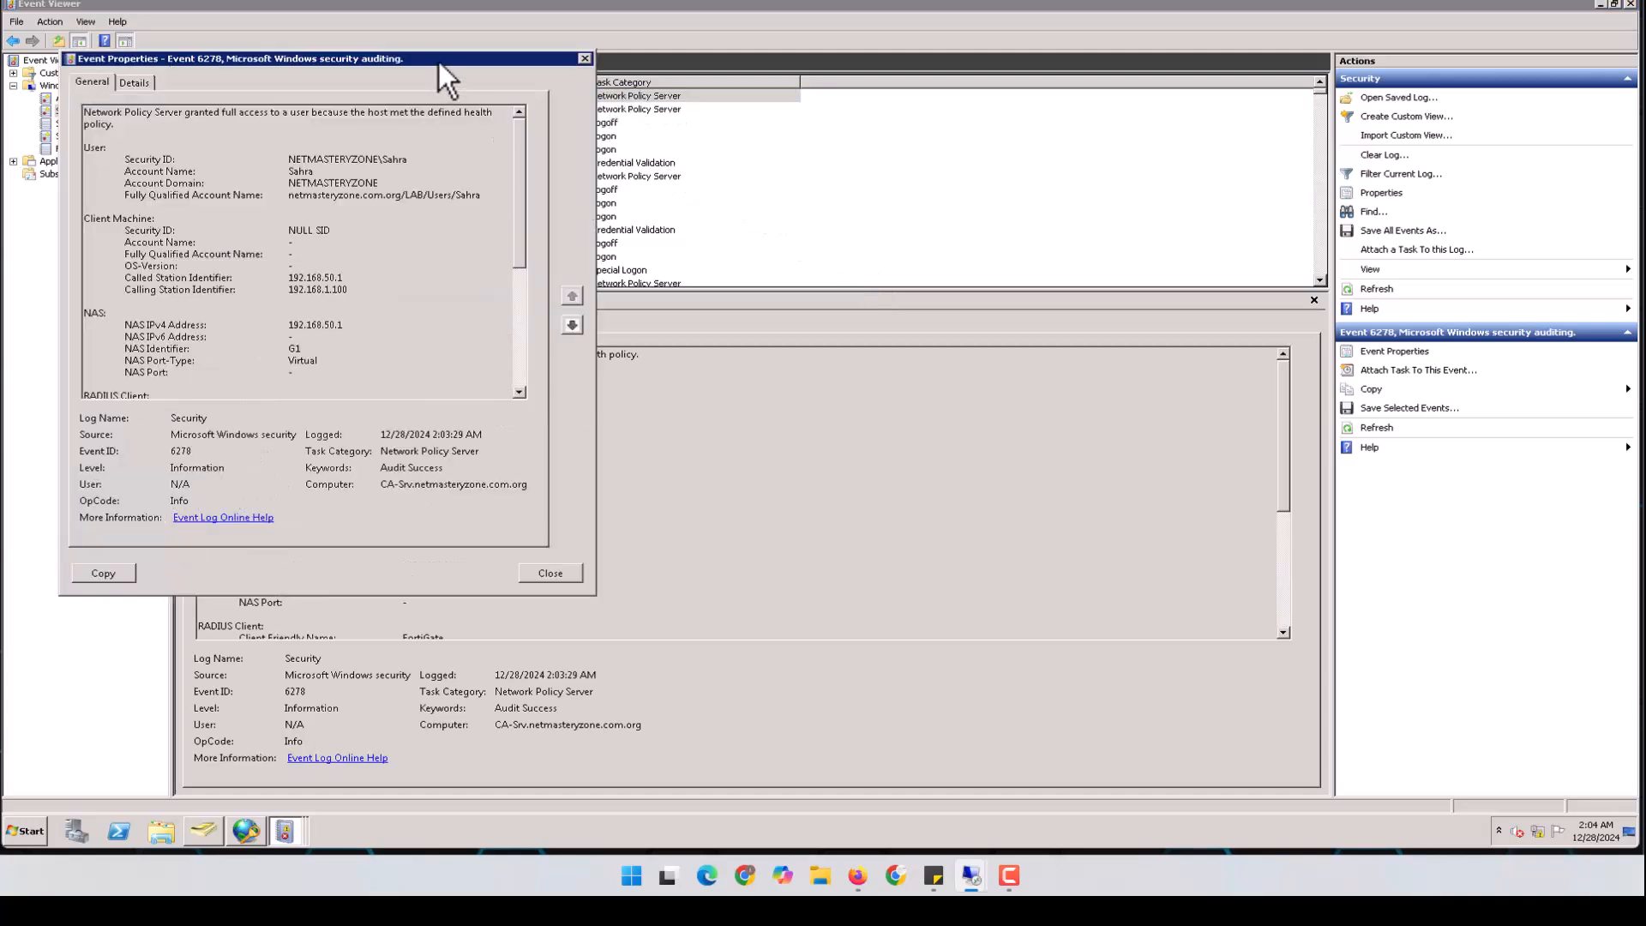
# In event 6278's details, confirm NetworkPolicyName Admin_Access and QuarantineState Full Access
pyautogui.moveTo(439, 62); pyautogui.dragTo(655, 74)
pyautogui.click(368, 82)
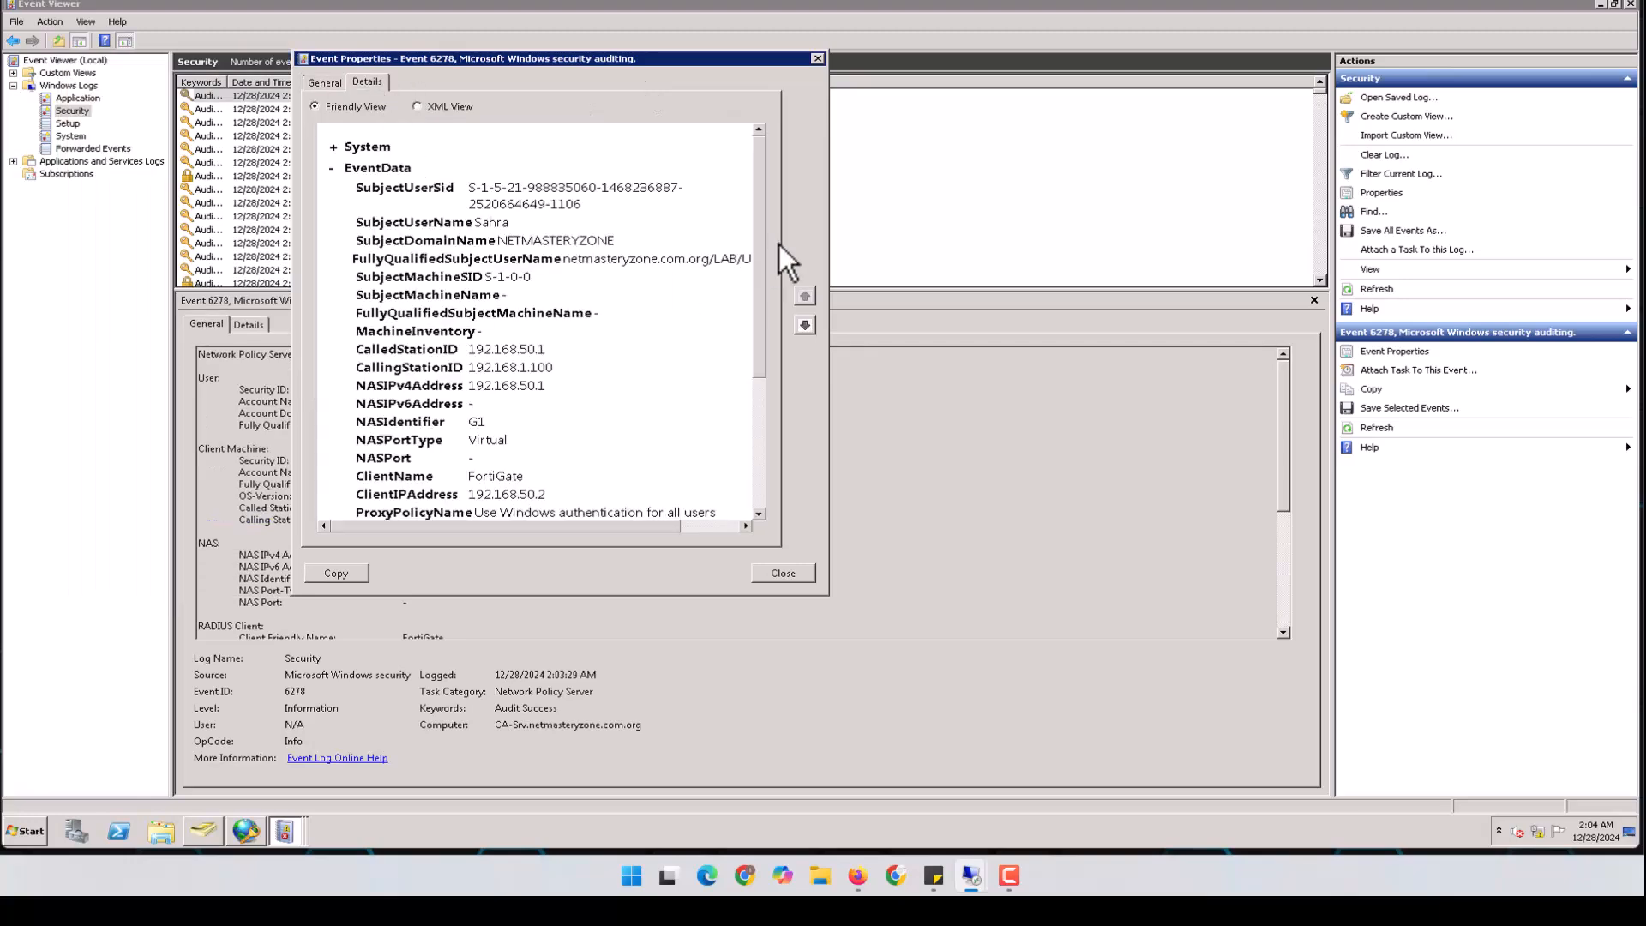
pyautogui.moveTo(763, 211); pyautogui.dragTo(758, 395)
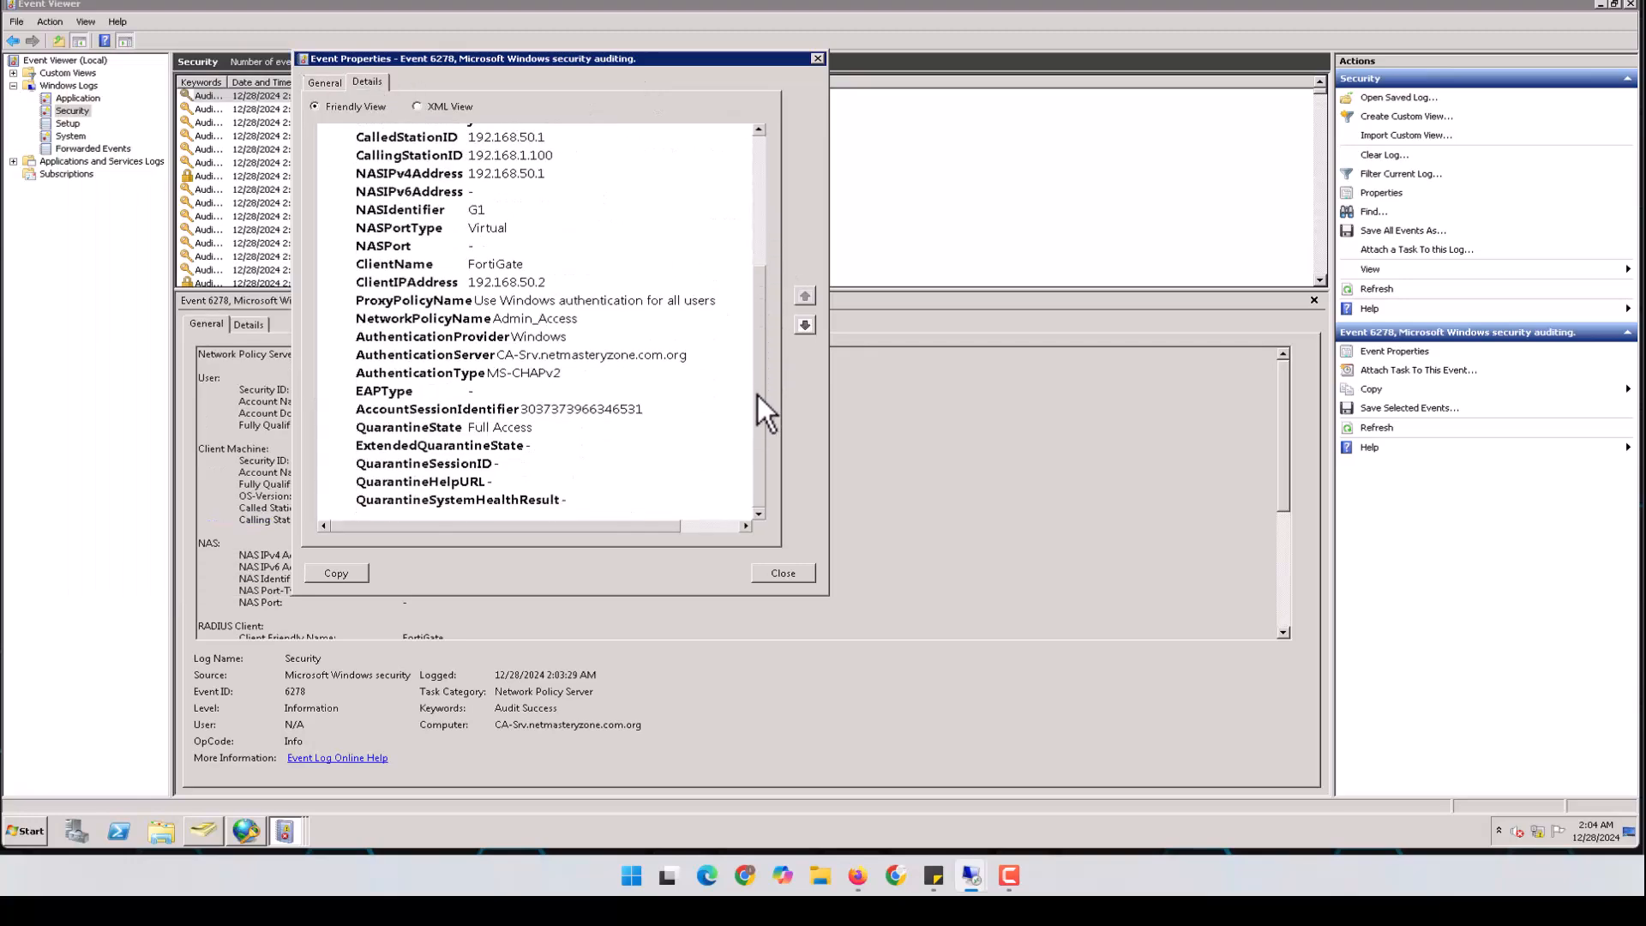
pyautogui.moveTo(366, 319); pyautogui.dragTo(574, 335)
pyautogui.click(495, 322)
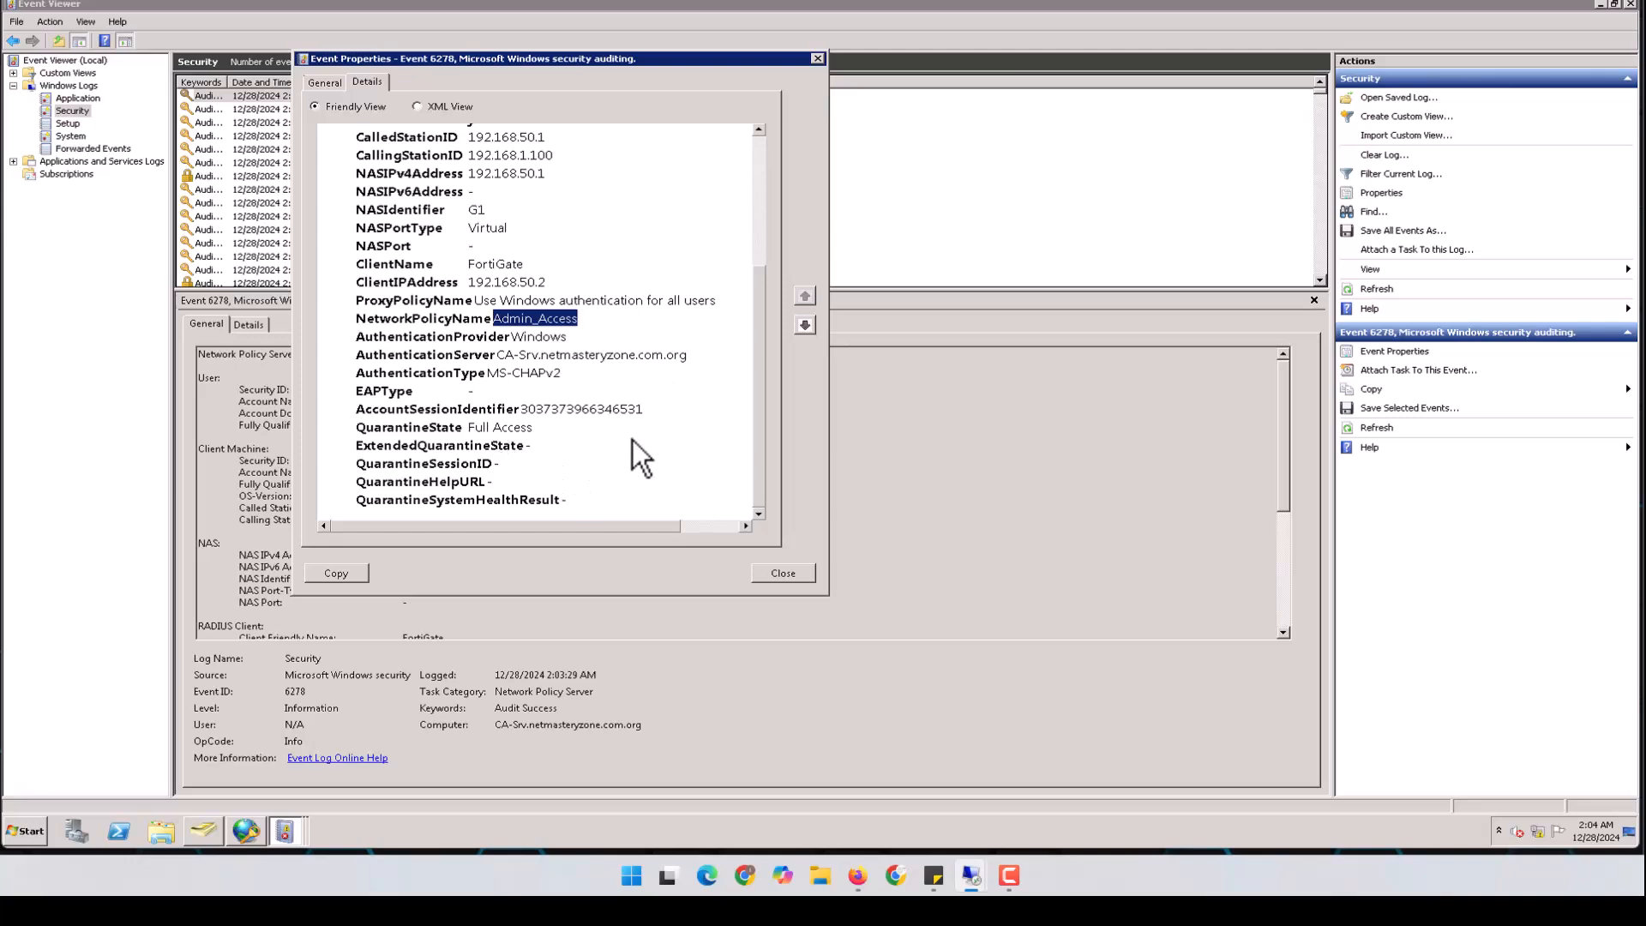
pyautogui.moveTo(463, 428); pyautogui.dragTo(571, 429)
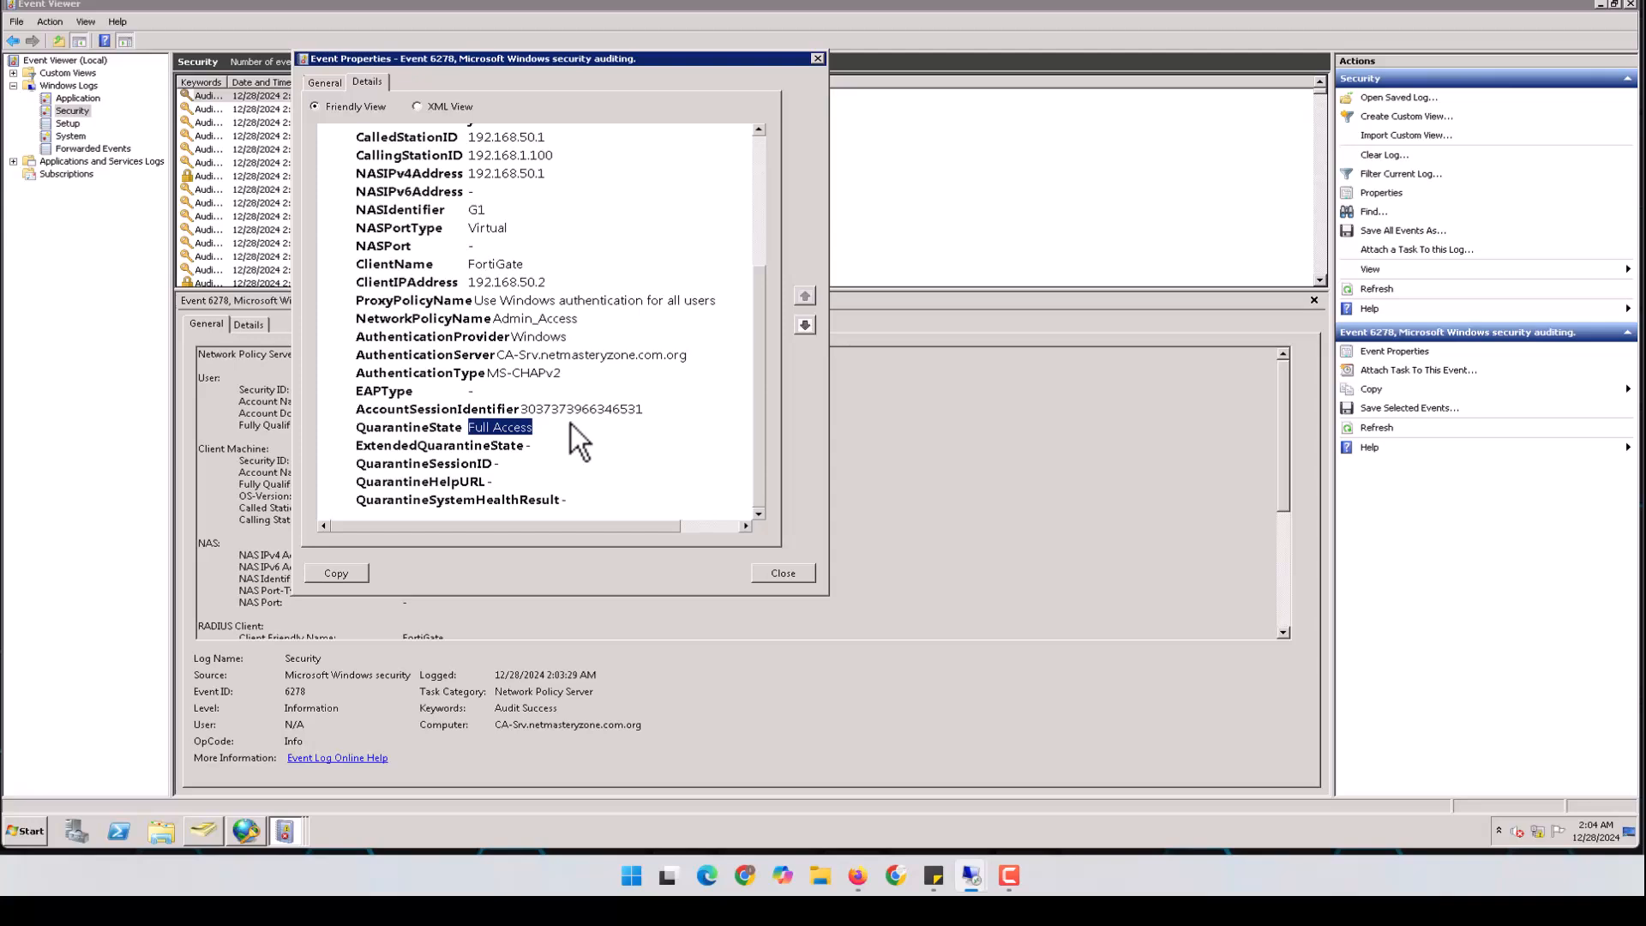
pyautogui.moveTo(501, 326); pyautogui.dragTo(562, 326)
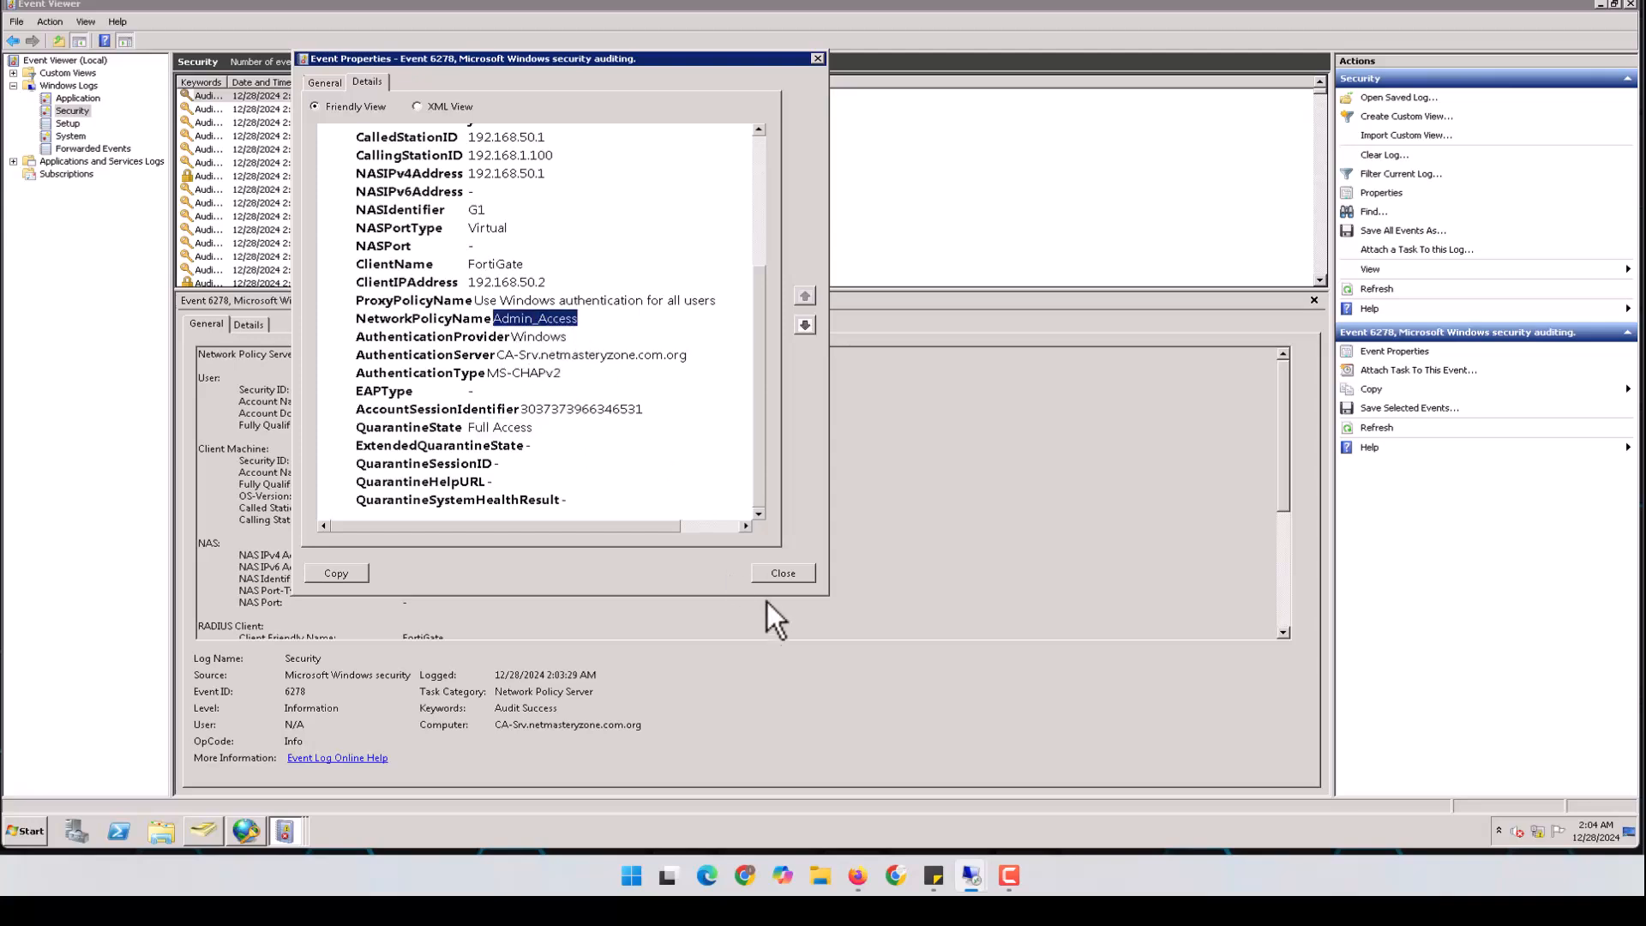
# Close event 6278 and review the 6272 access-granted event
pyautogui.click(775, 570)
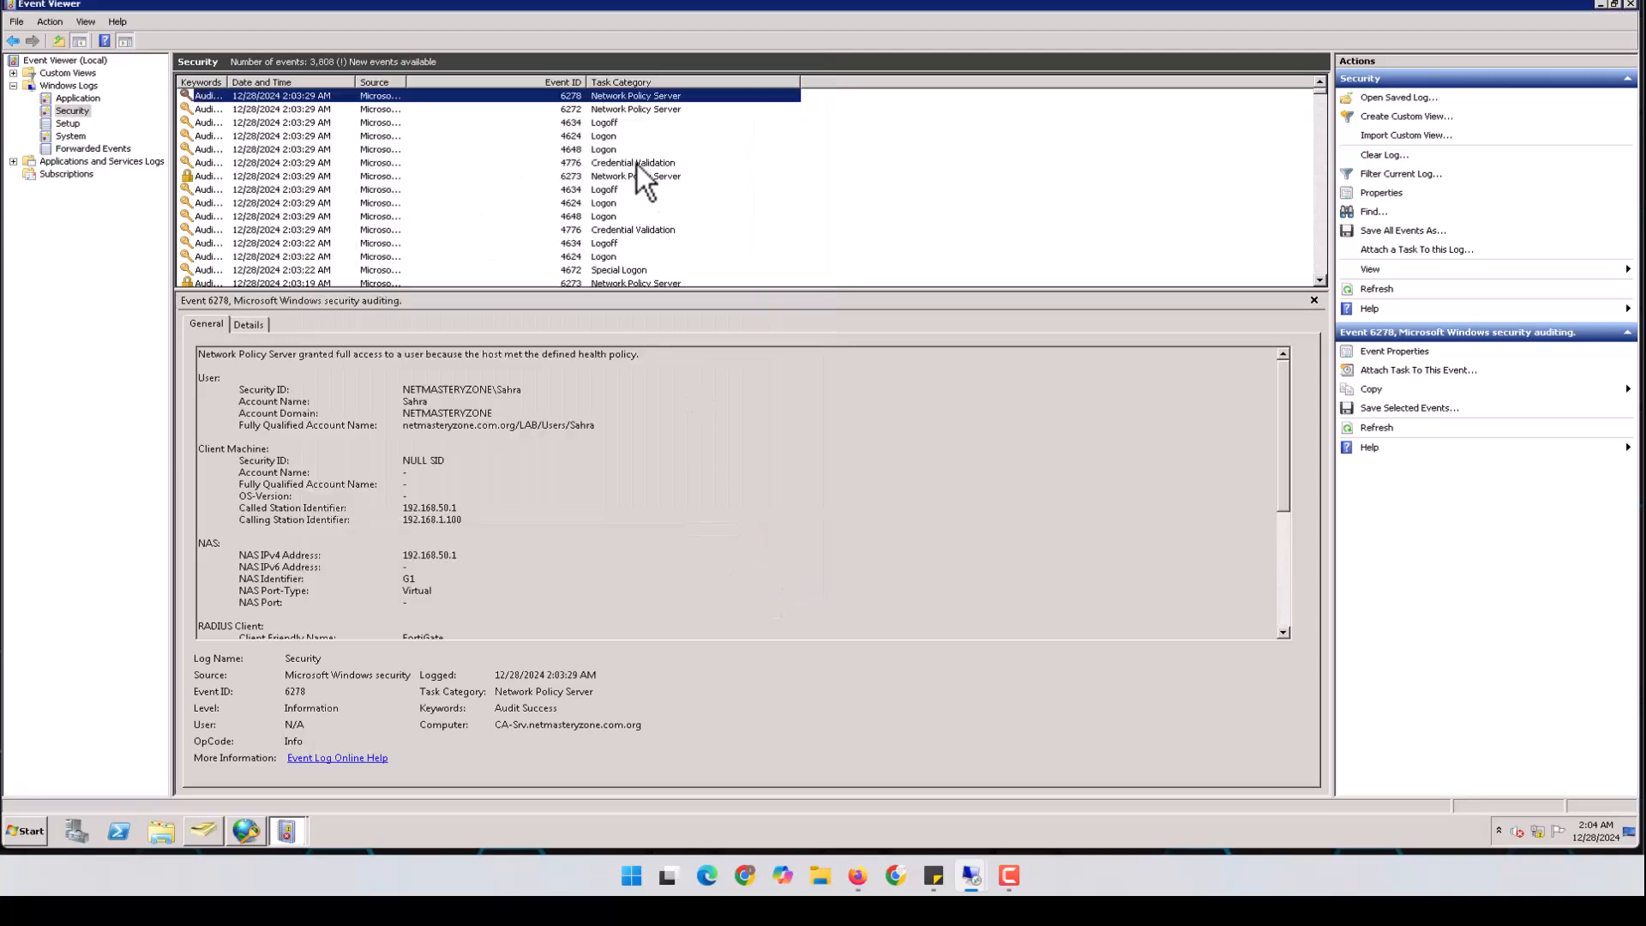
pyautogui.click(639, 111)
pyautogui.doubleClick(640, 112)
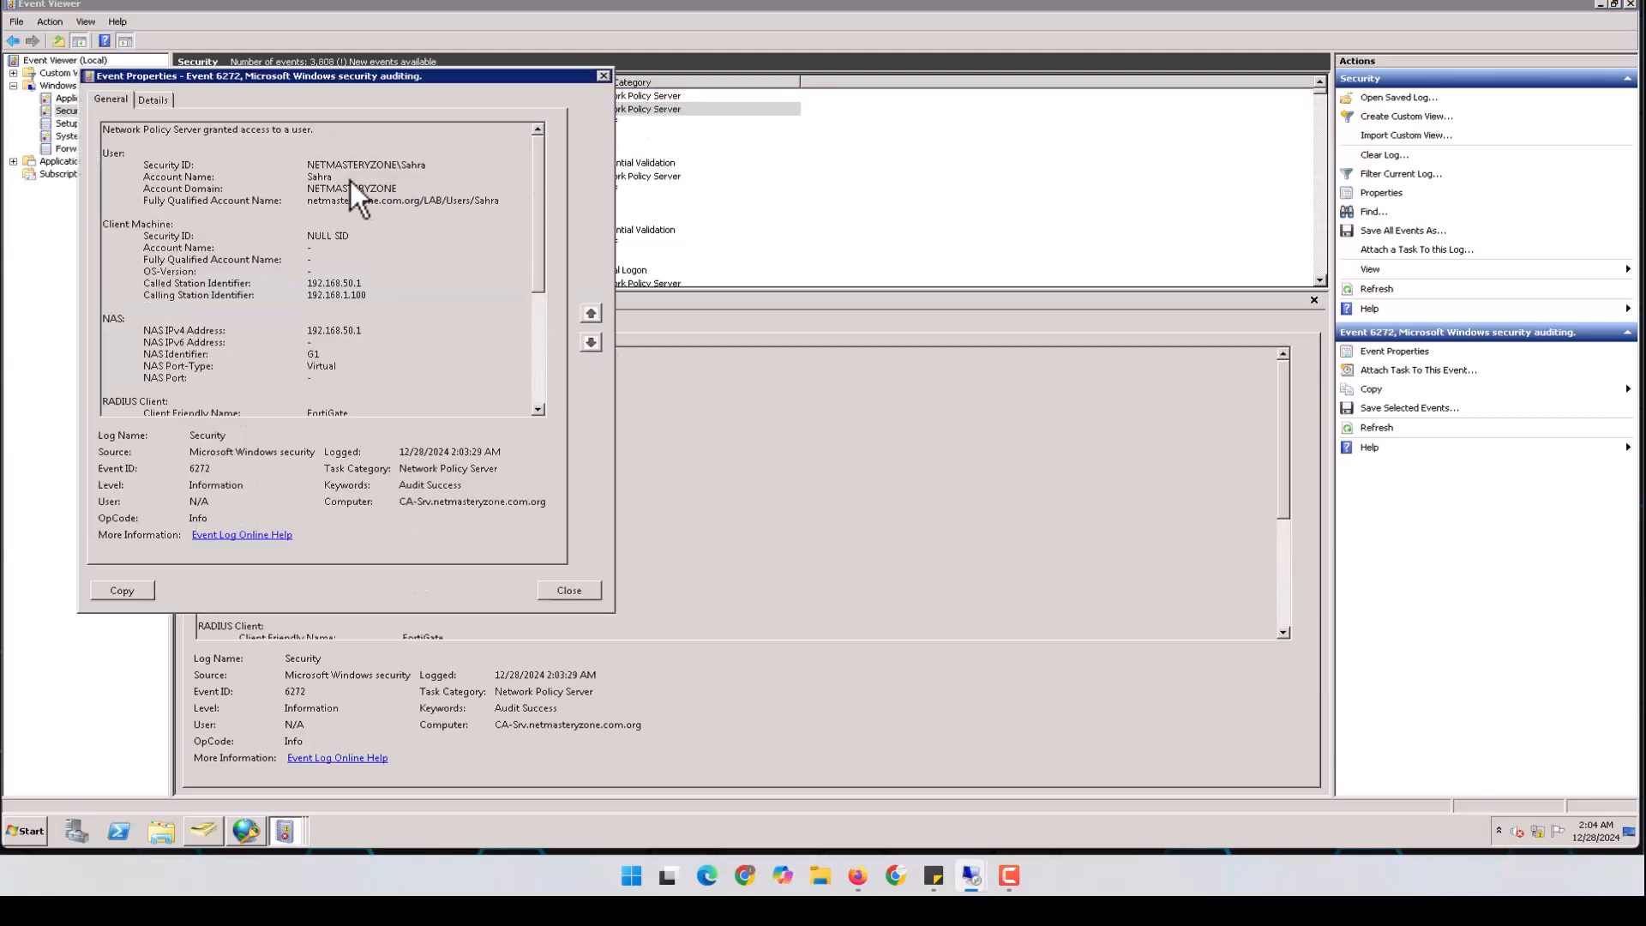
pyautogui.click(585, 589)
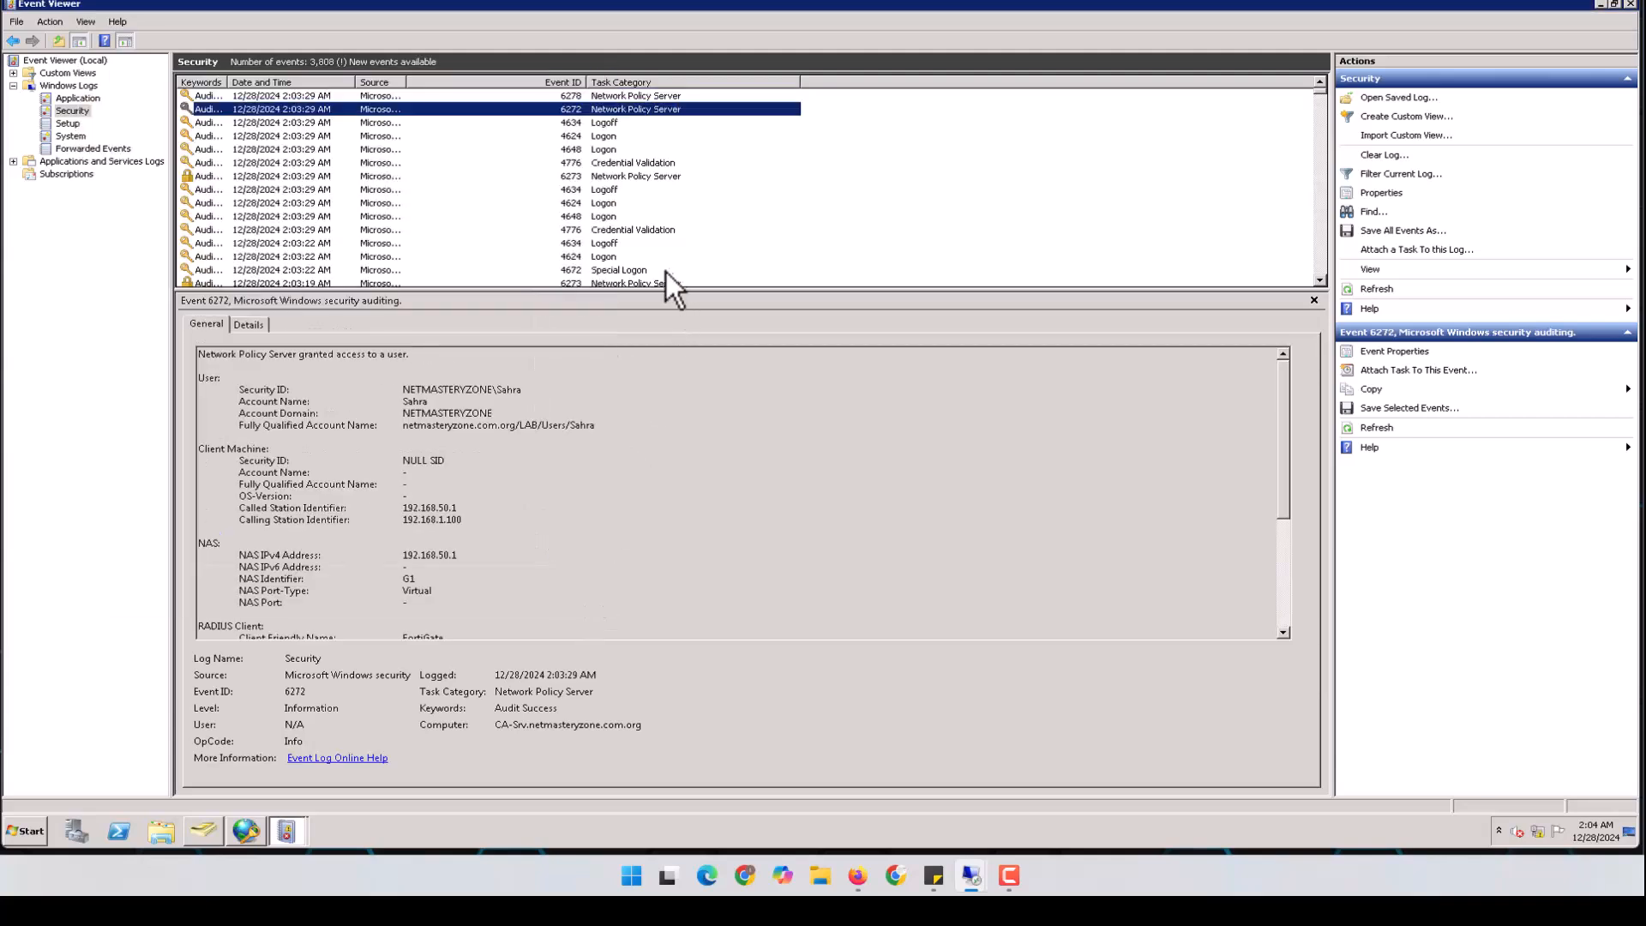
# Inspect the details of denial event 6273, noting reason code 19
pyautogui.doubleClick(657, 243)
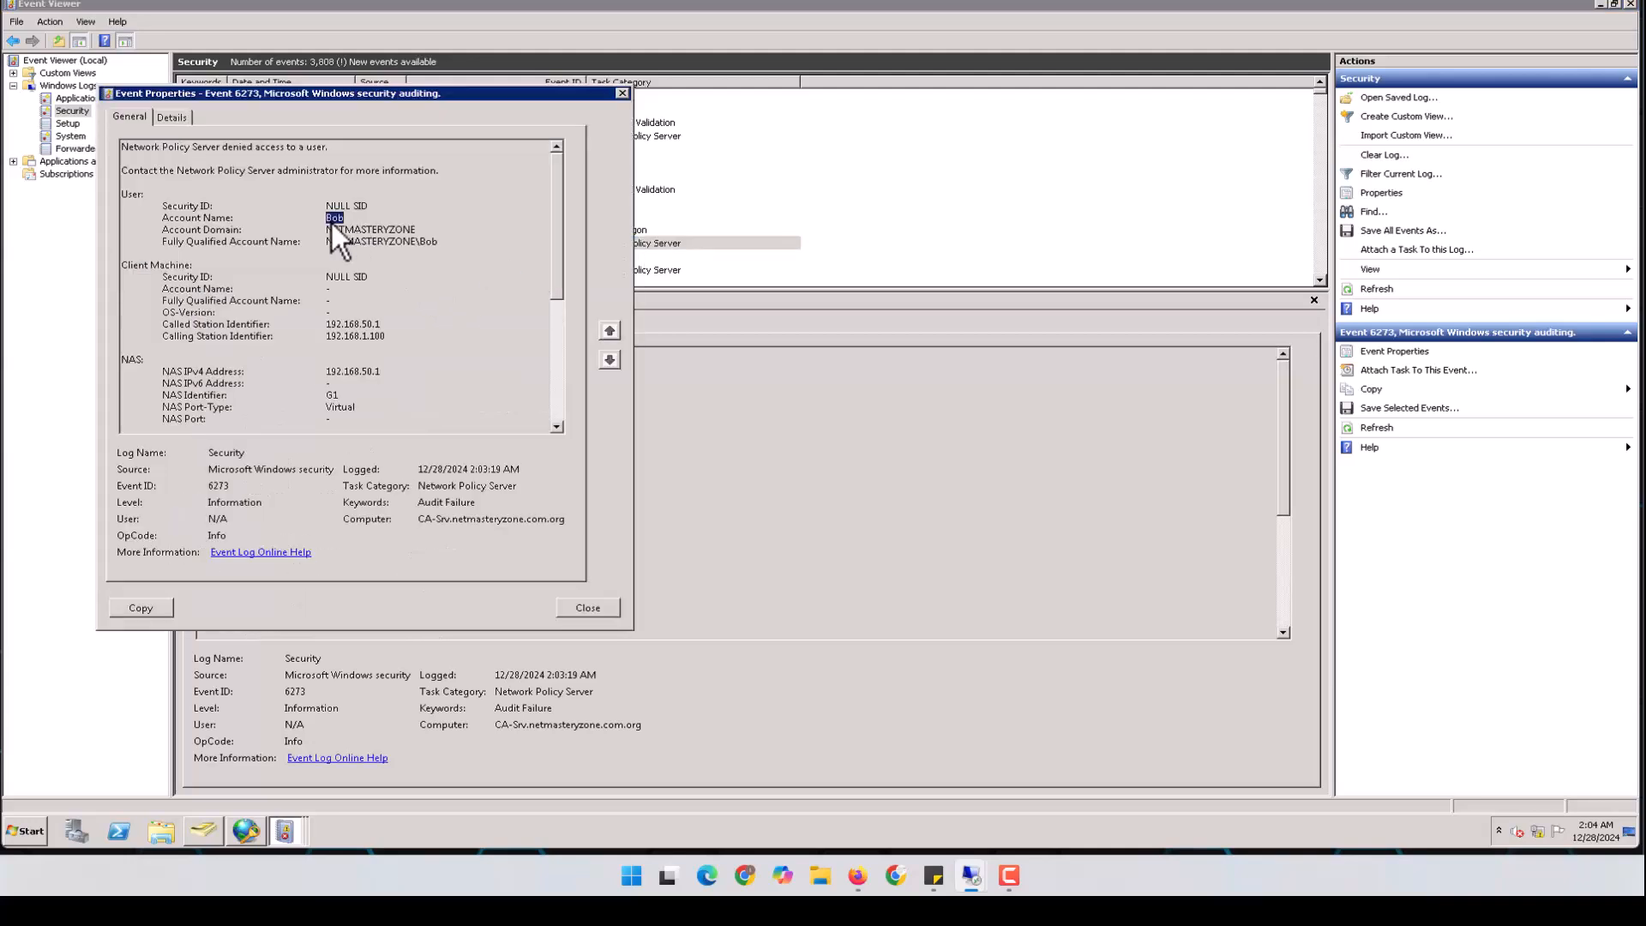
pyautogui.click(172, 118)
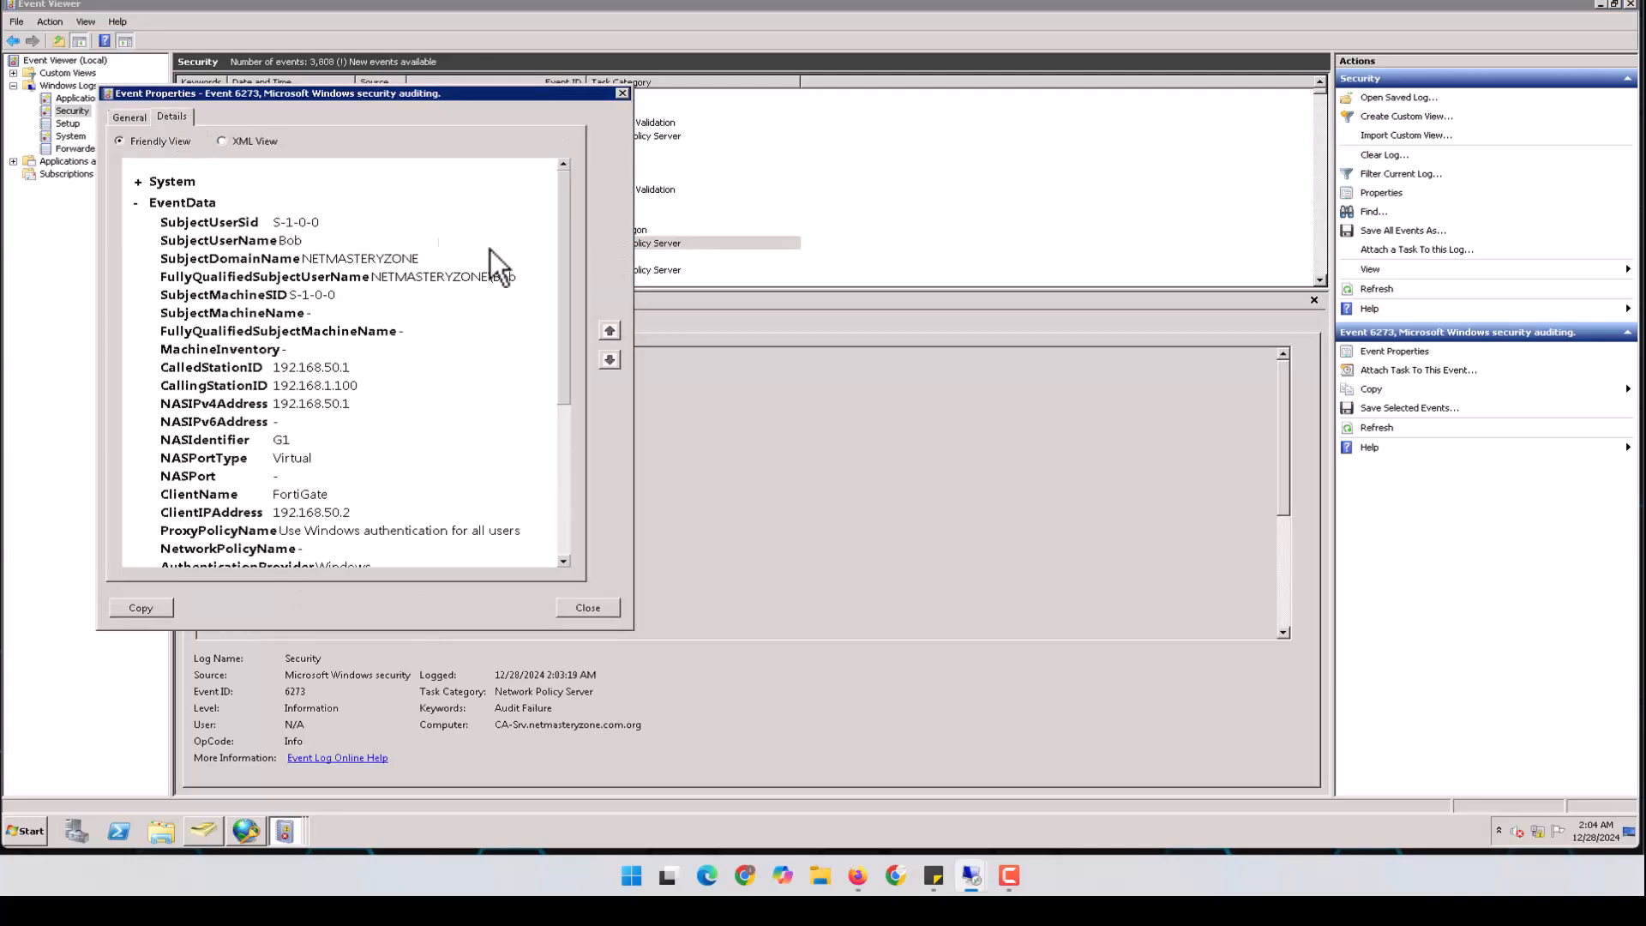
pyautogui.moveTo(569, 233); pyautogui.dragTo(574, 398)
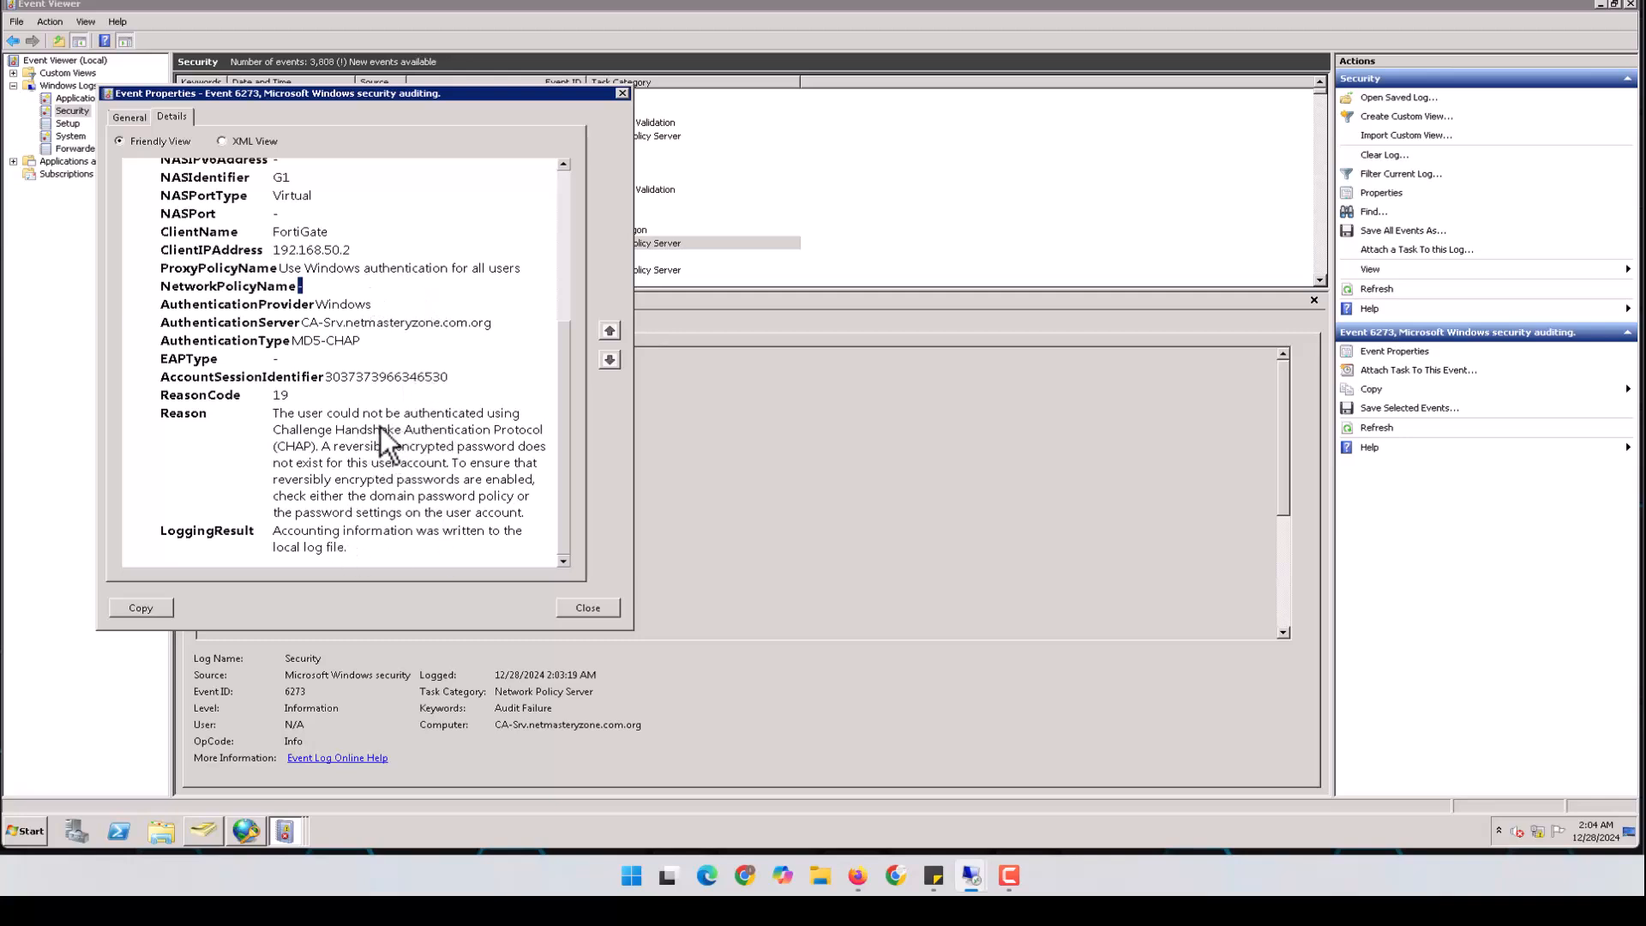
pyautogui.click(588, 607)
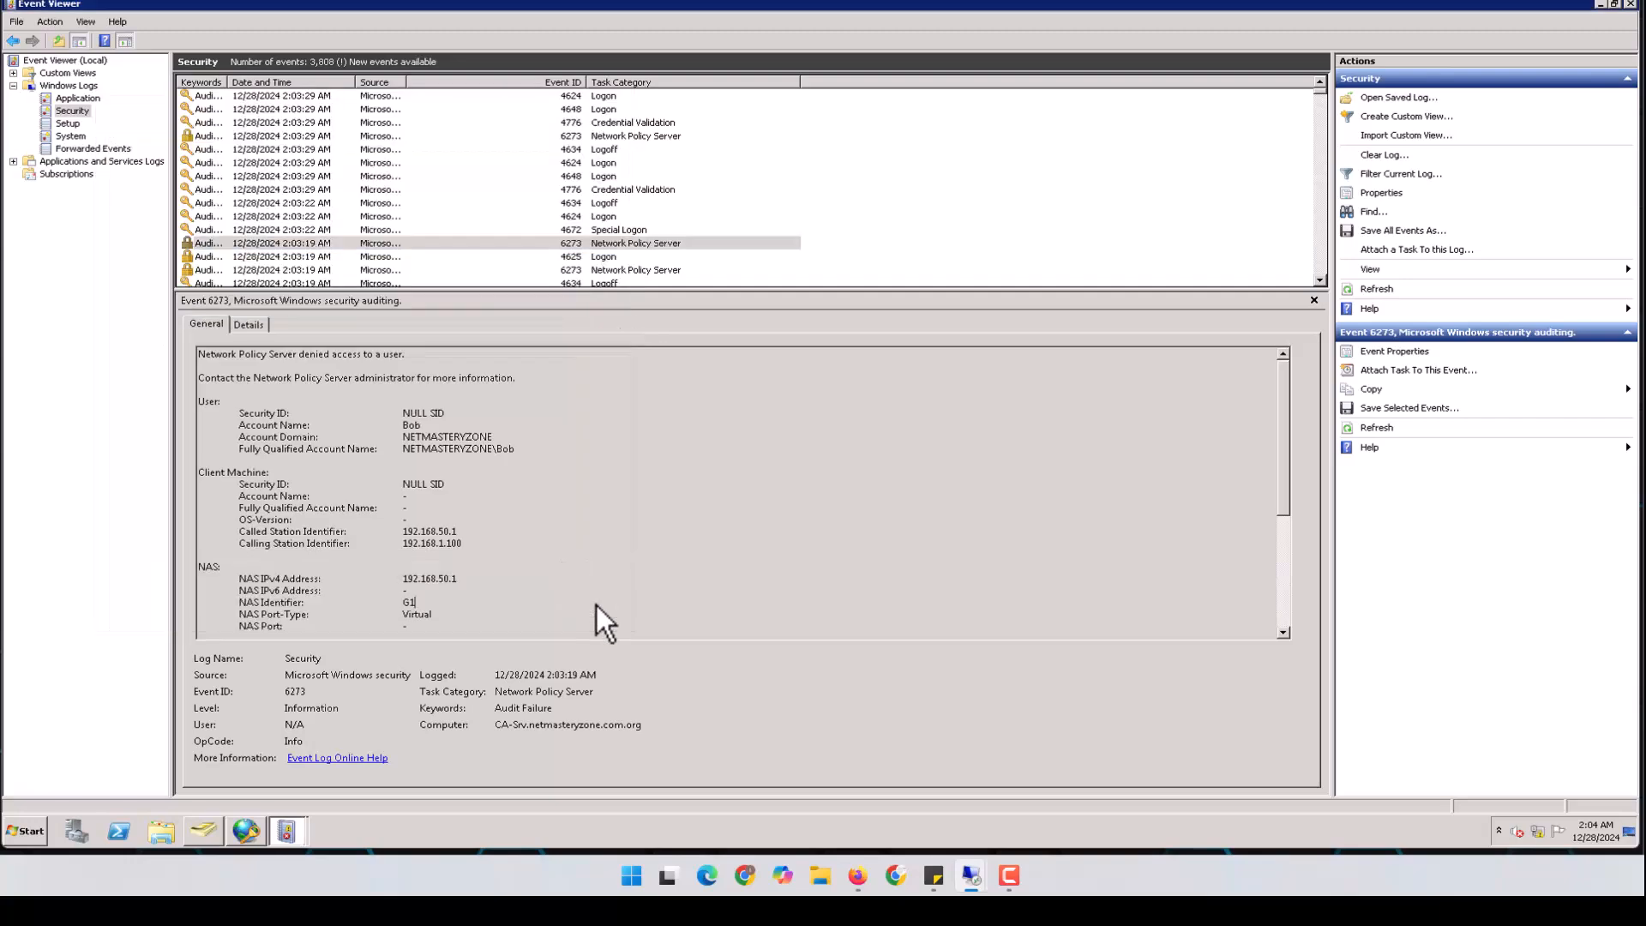
# Close the remaining event dialogs and Event Viewer, then return to the EVE-NG topology
pyautogui.click(1630, 5)
pyautogui.click(828, 422)
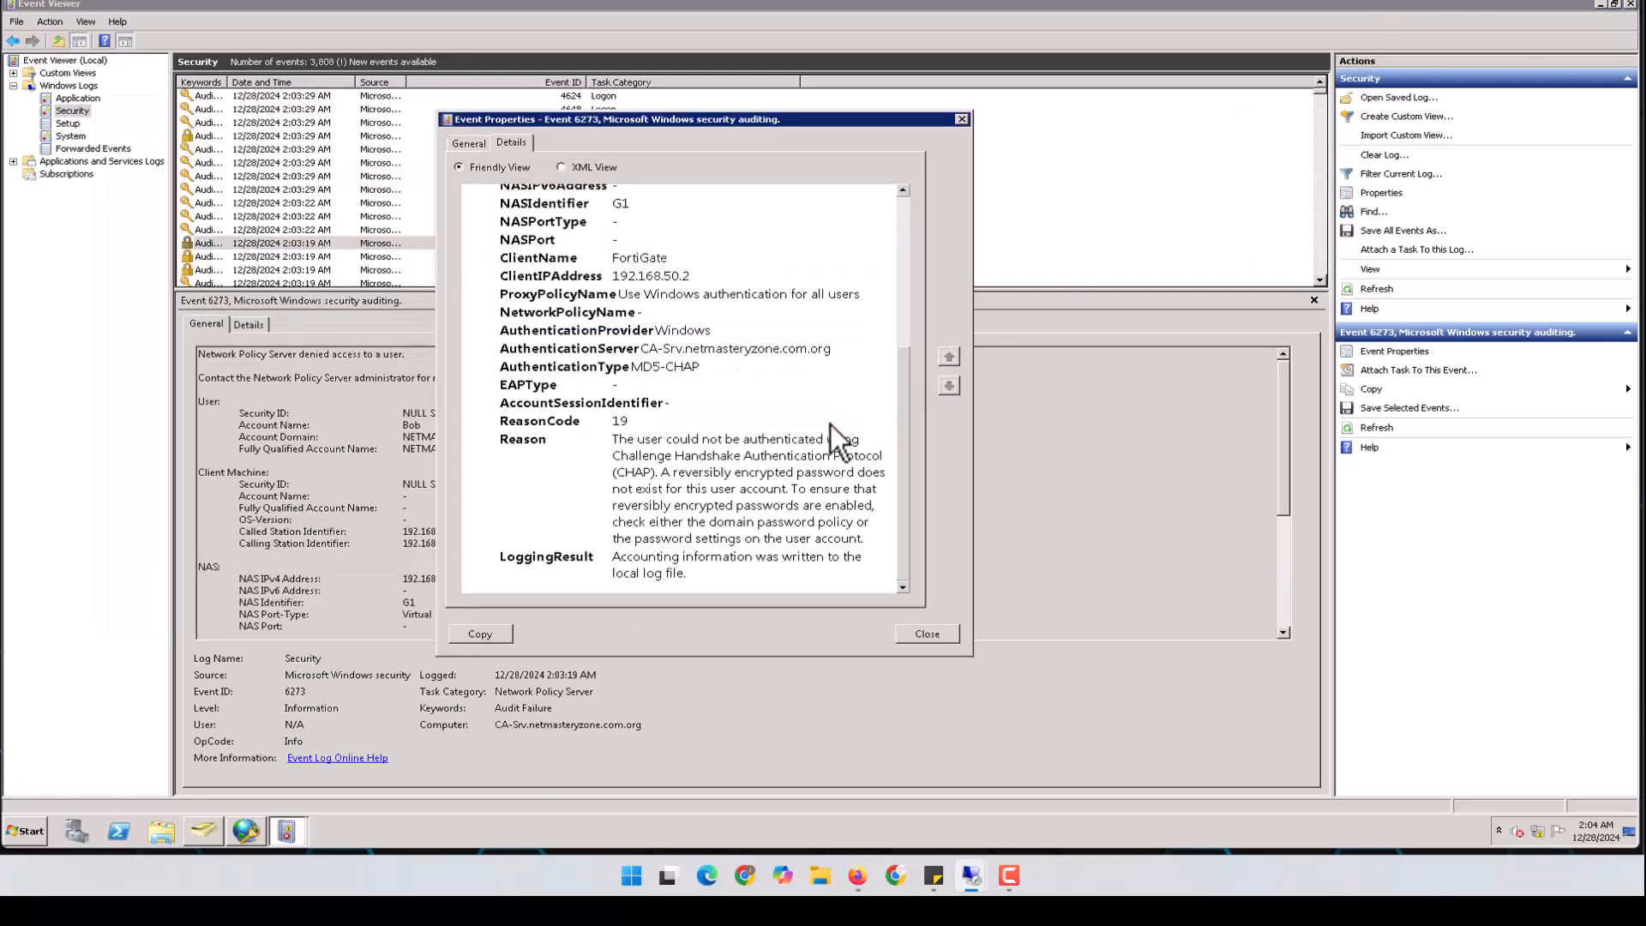
pyautogui.click(943, 634)
pyautogui.click(1630, 4)
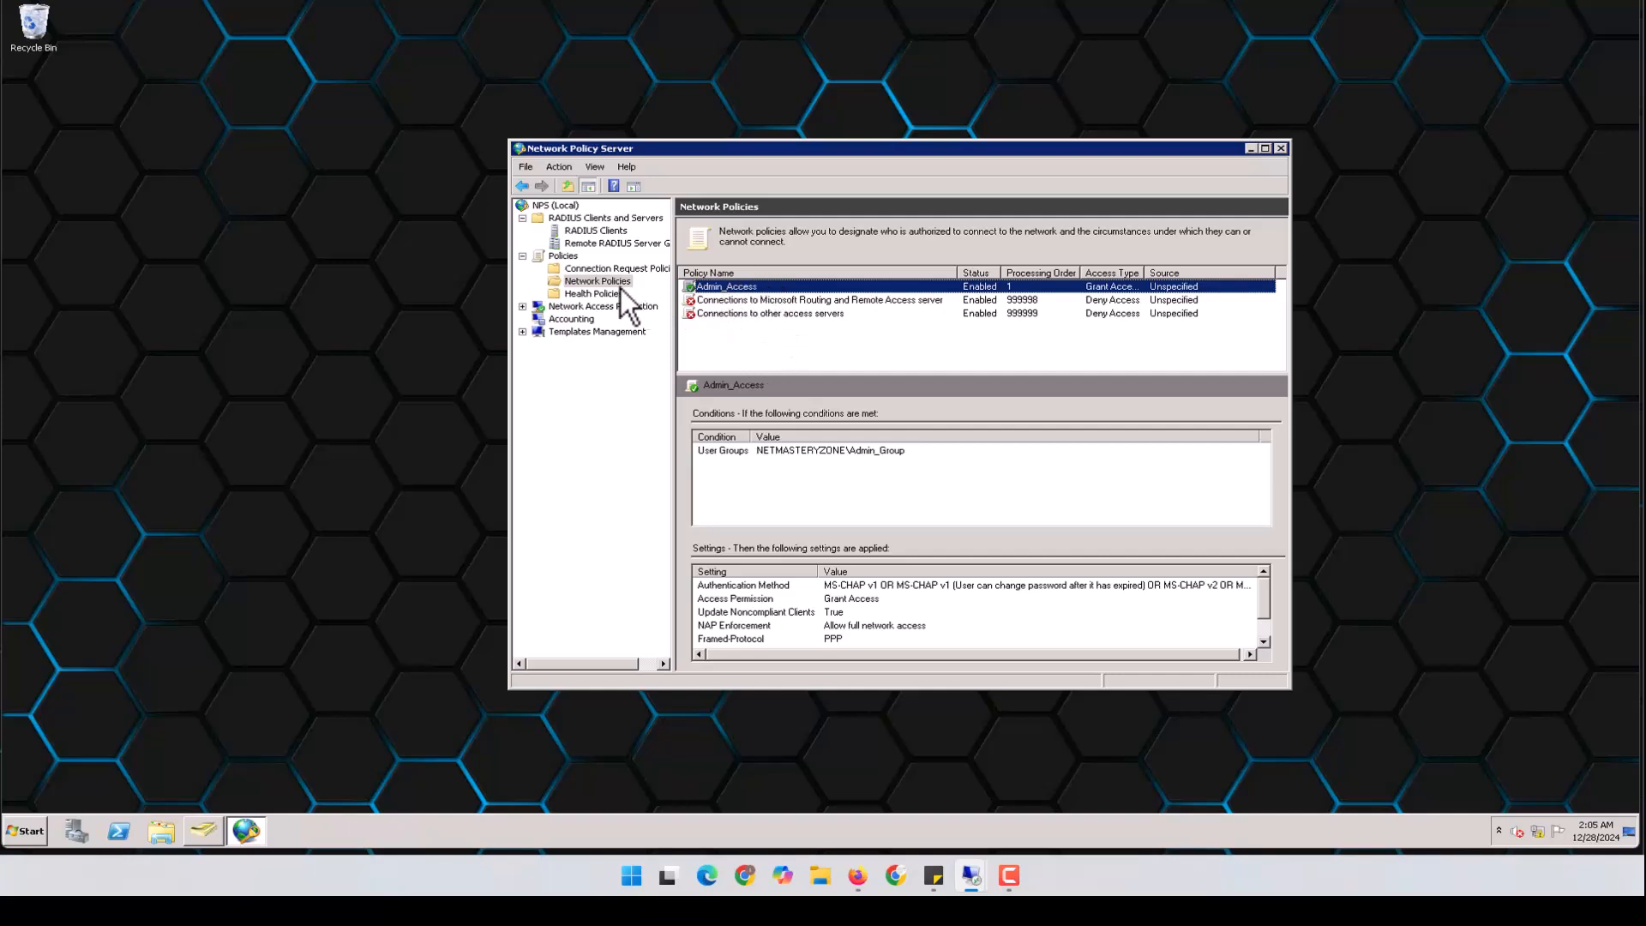
pyautogui.click(608, 283)
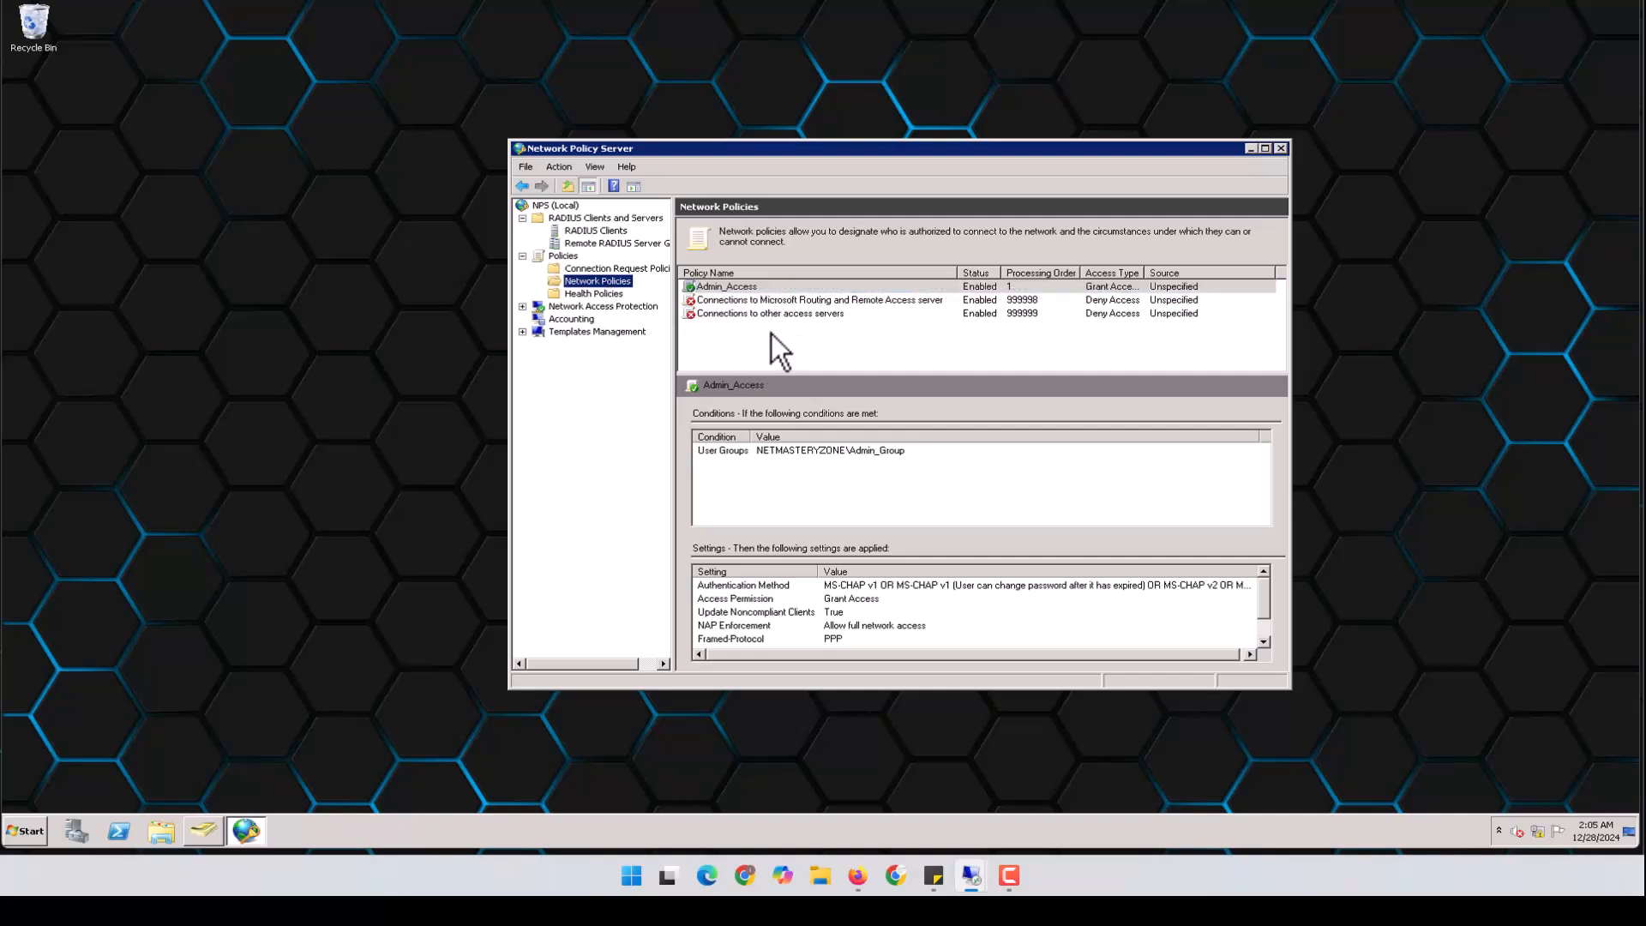
pyautogui.click(857, 875)
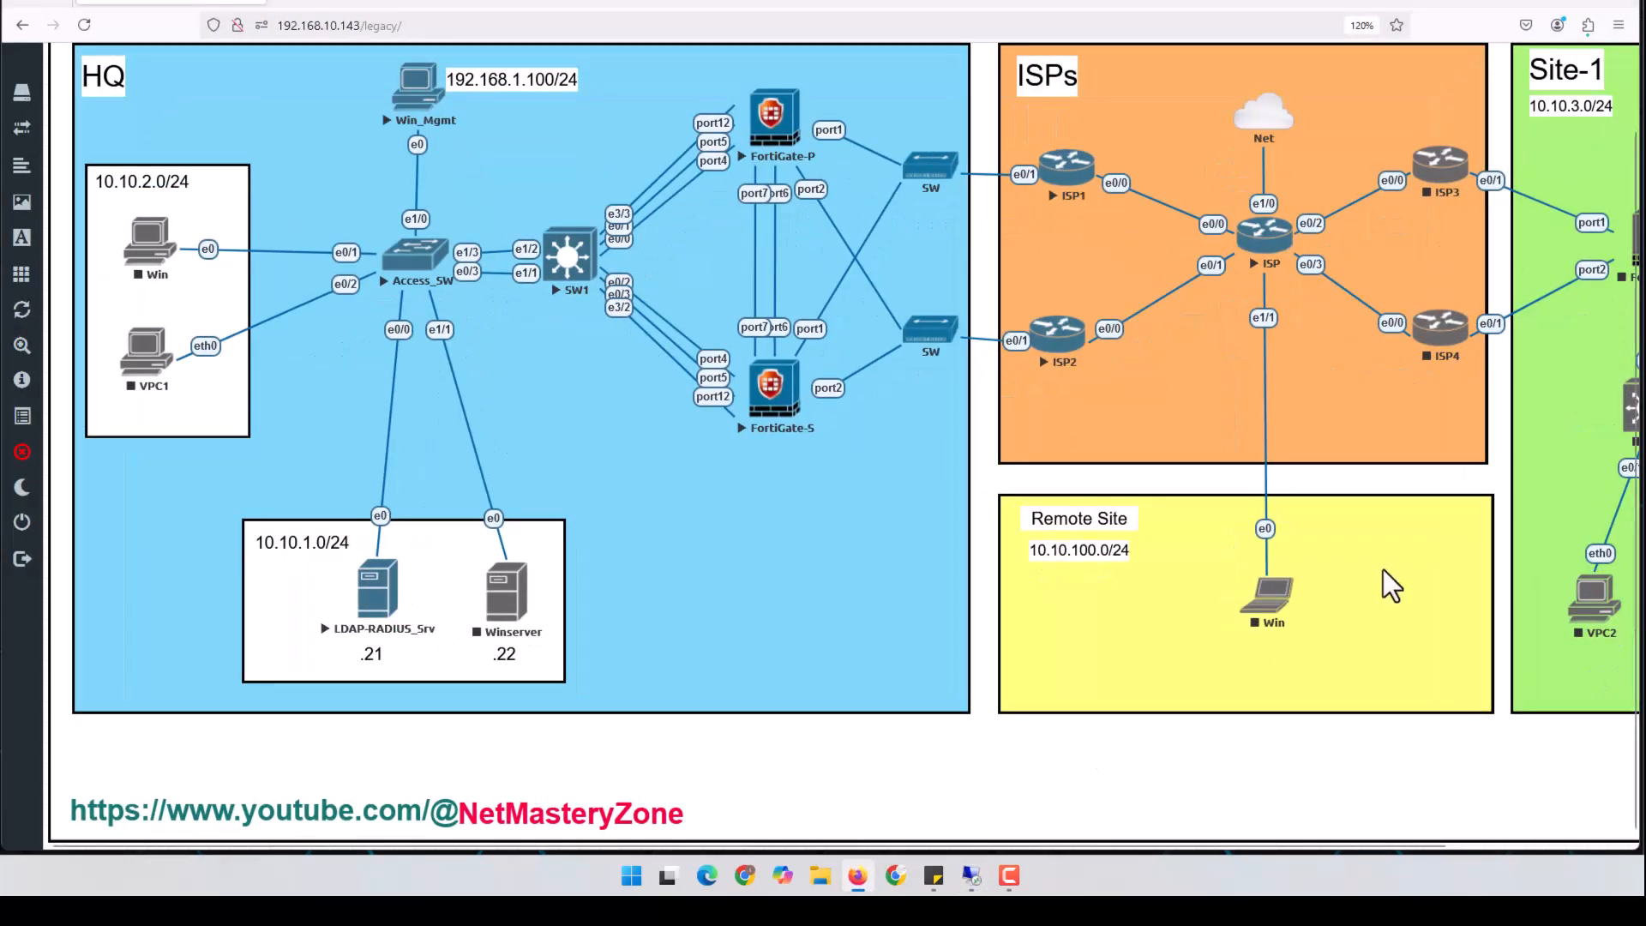